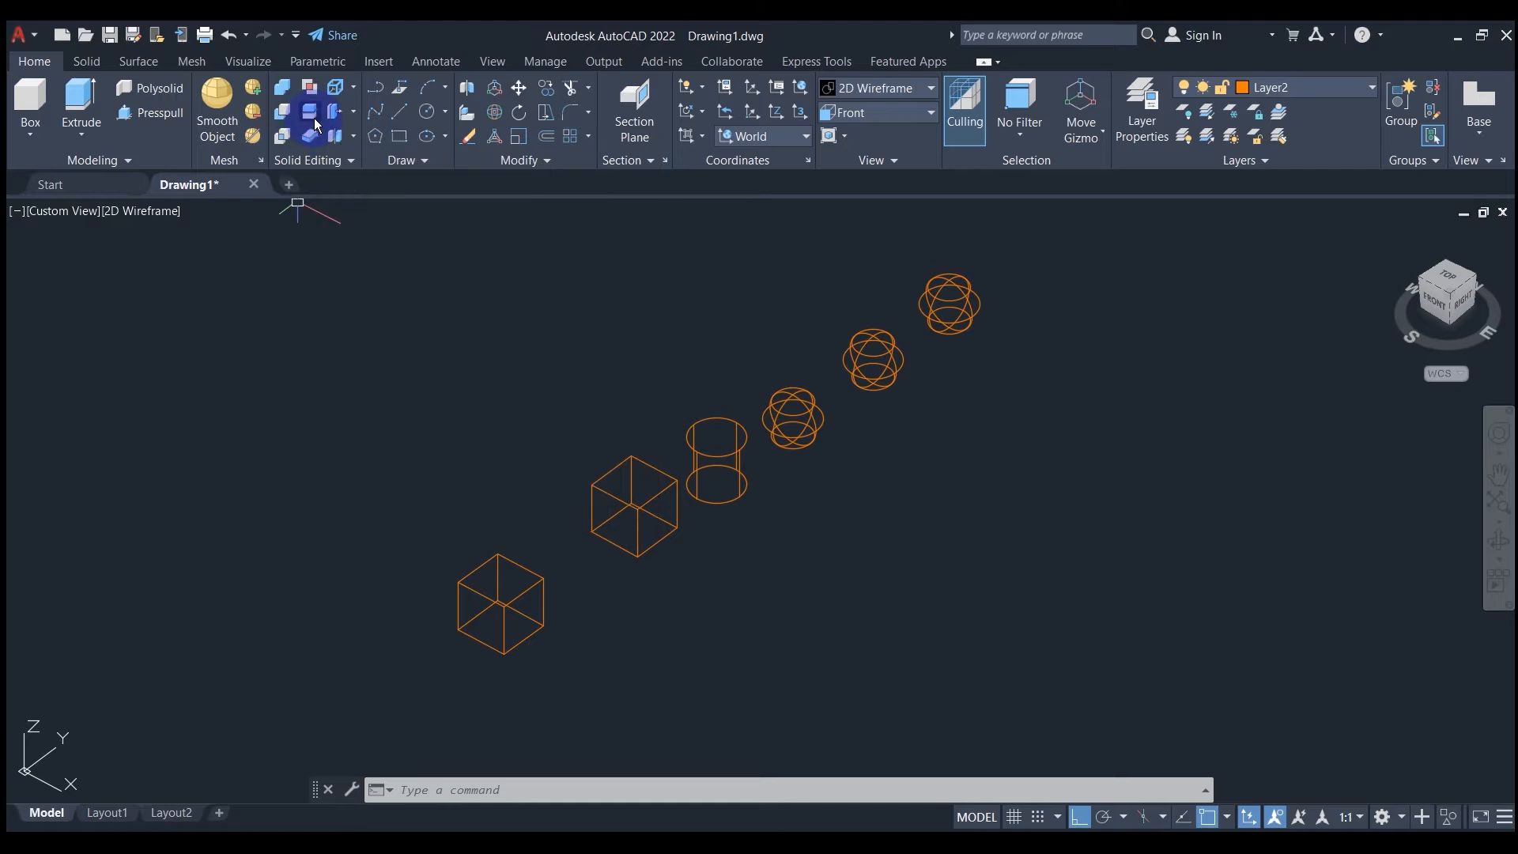
# Step: Set the viewport's visual style to Conceptual
pyautogui.scroll(2, 498, 684)
pyautogui.scroll(-2, 509, 677)
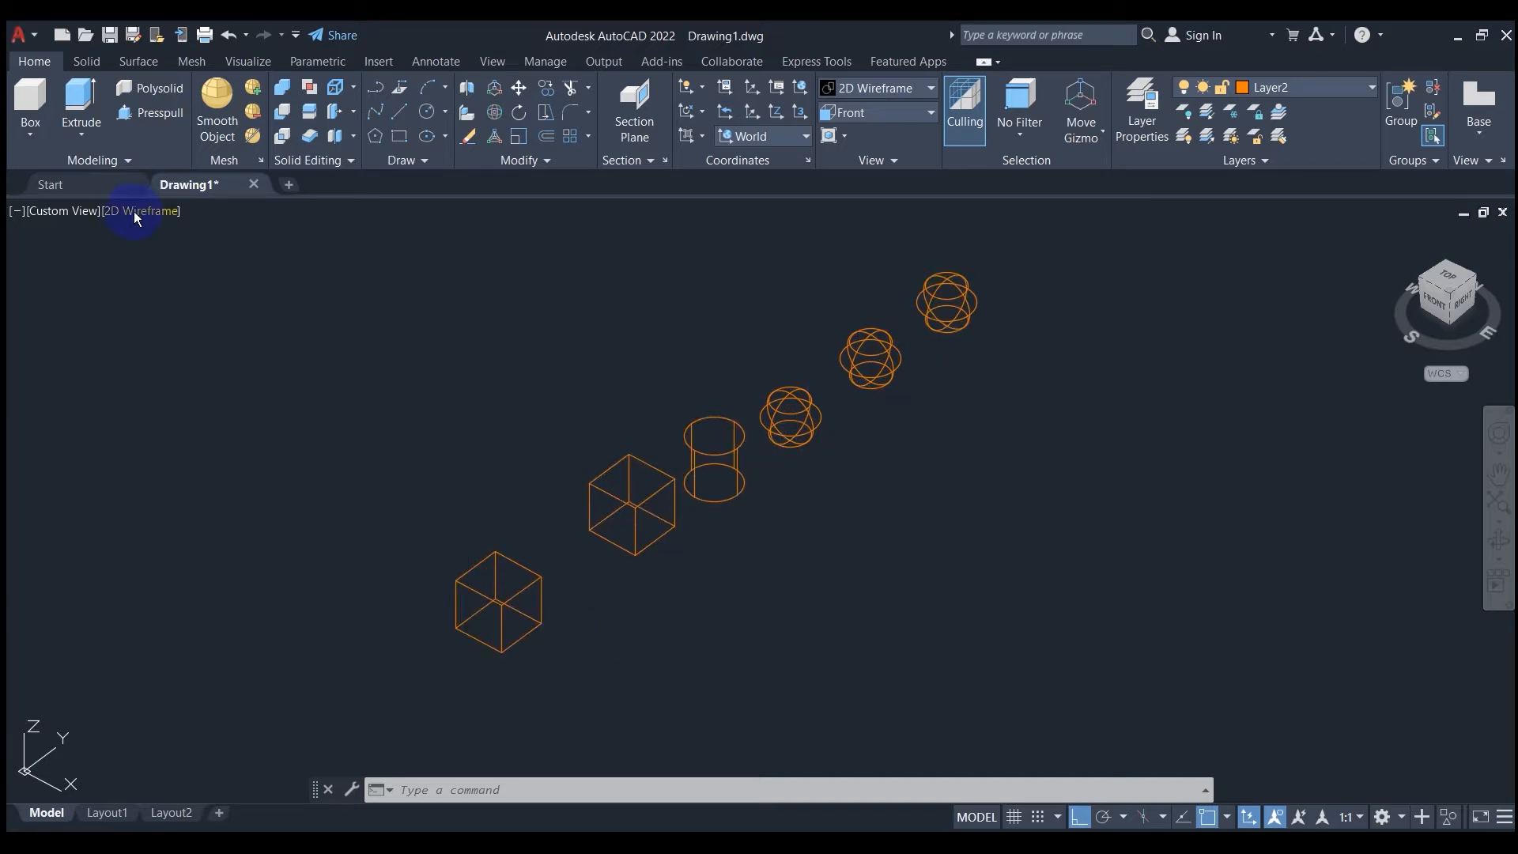
pyautogui.click(153, 212)
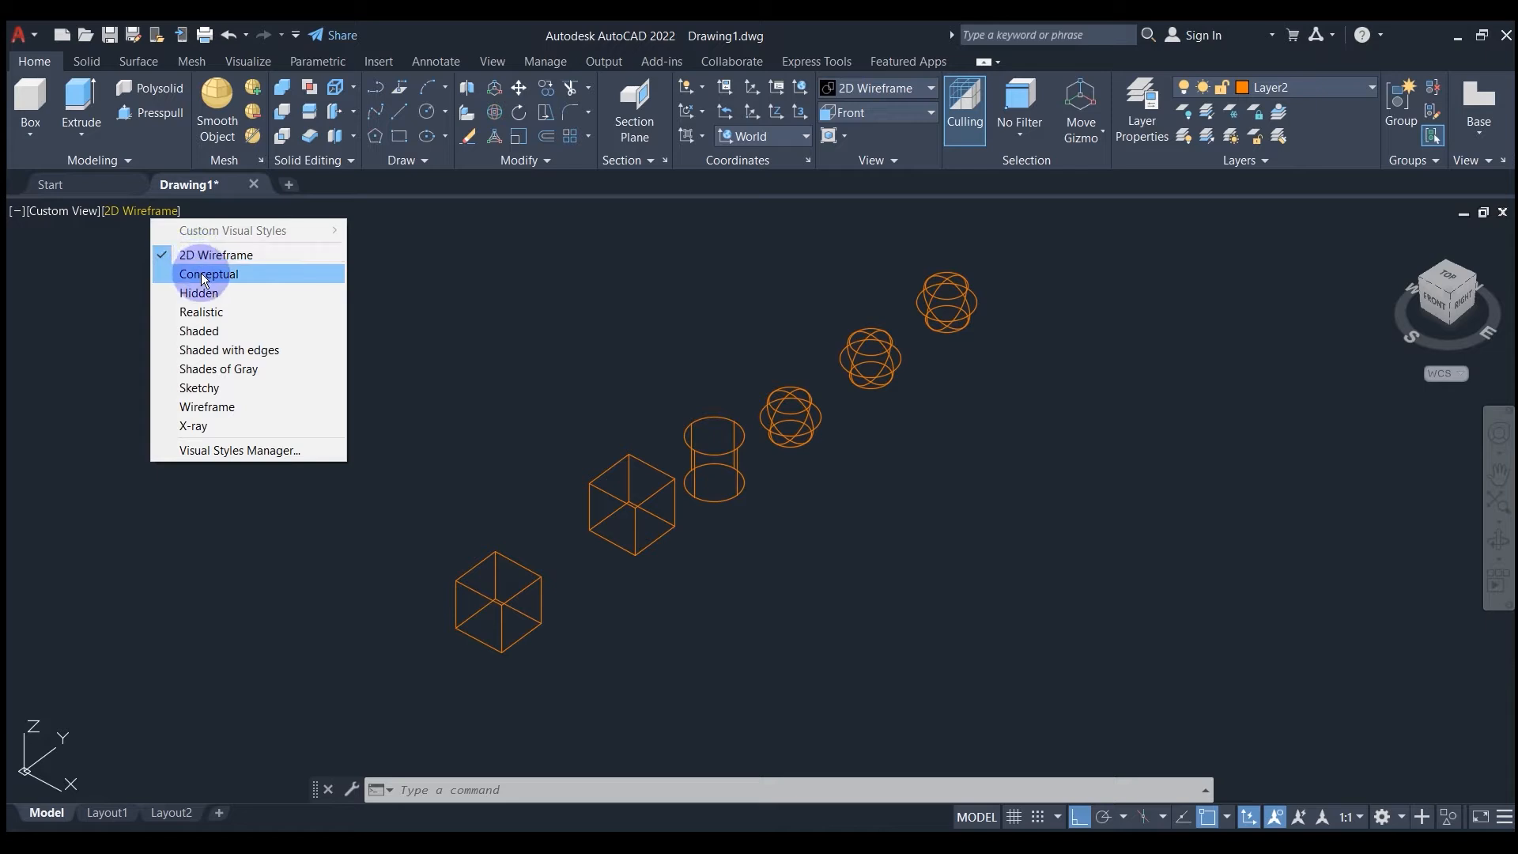
pyautogui.click(201, 273)
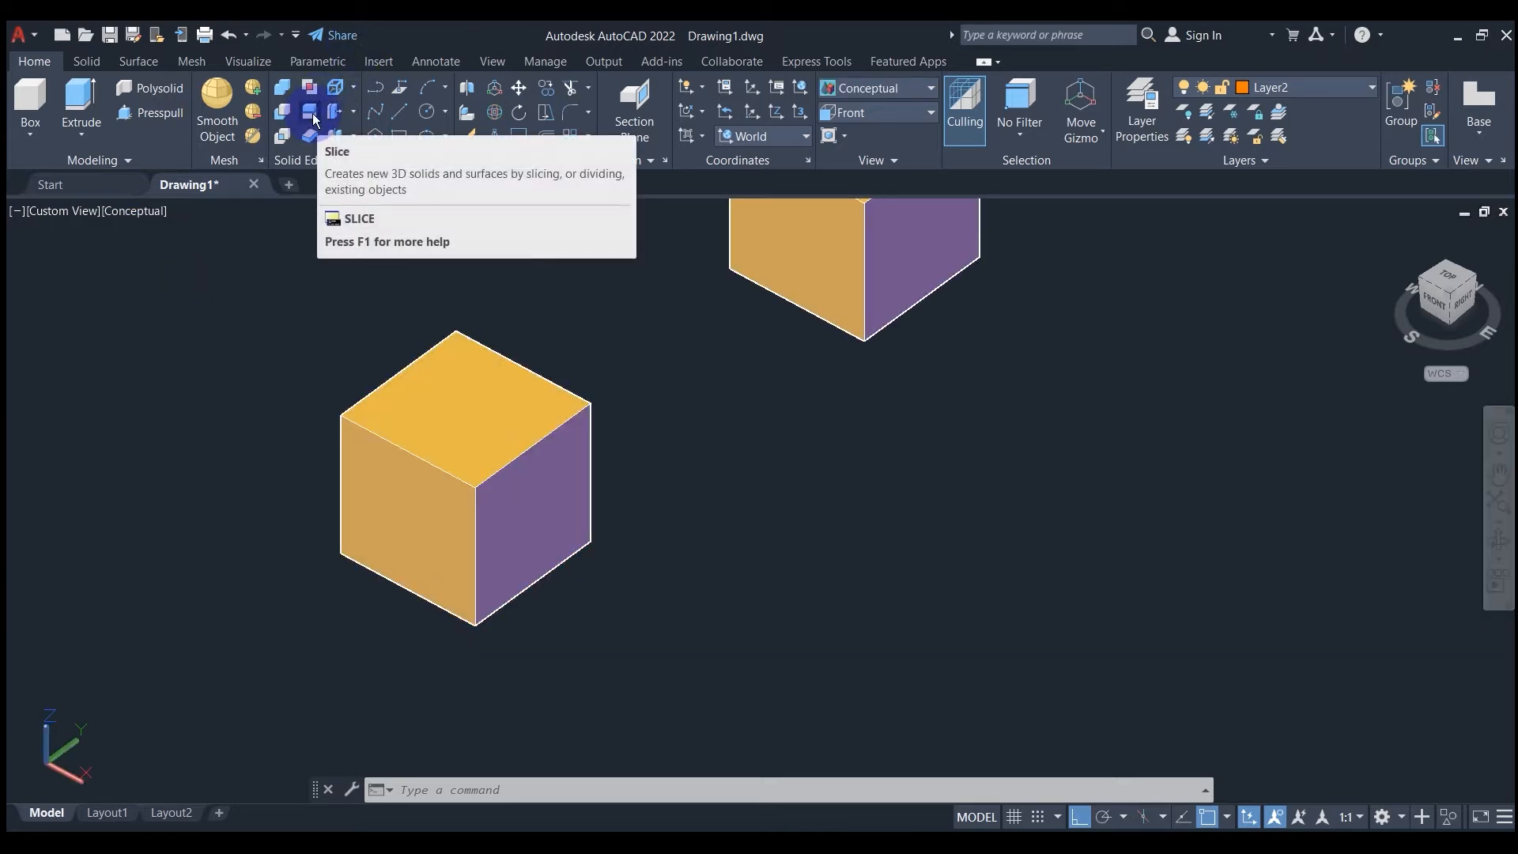
# Step: Slice the nearest box in half vertically through its front and back edge midpoints, keep the left half, and undo the slice
pyautogui.click(312, 113)
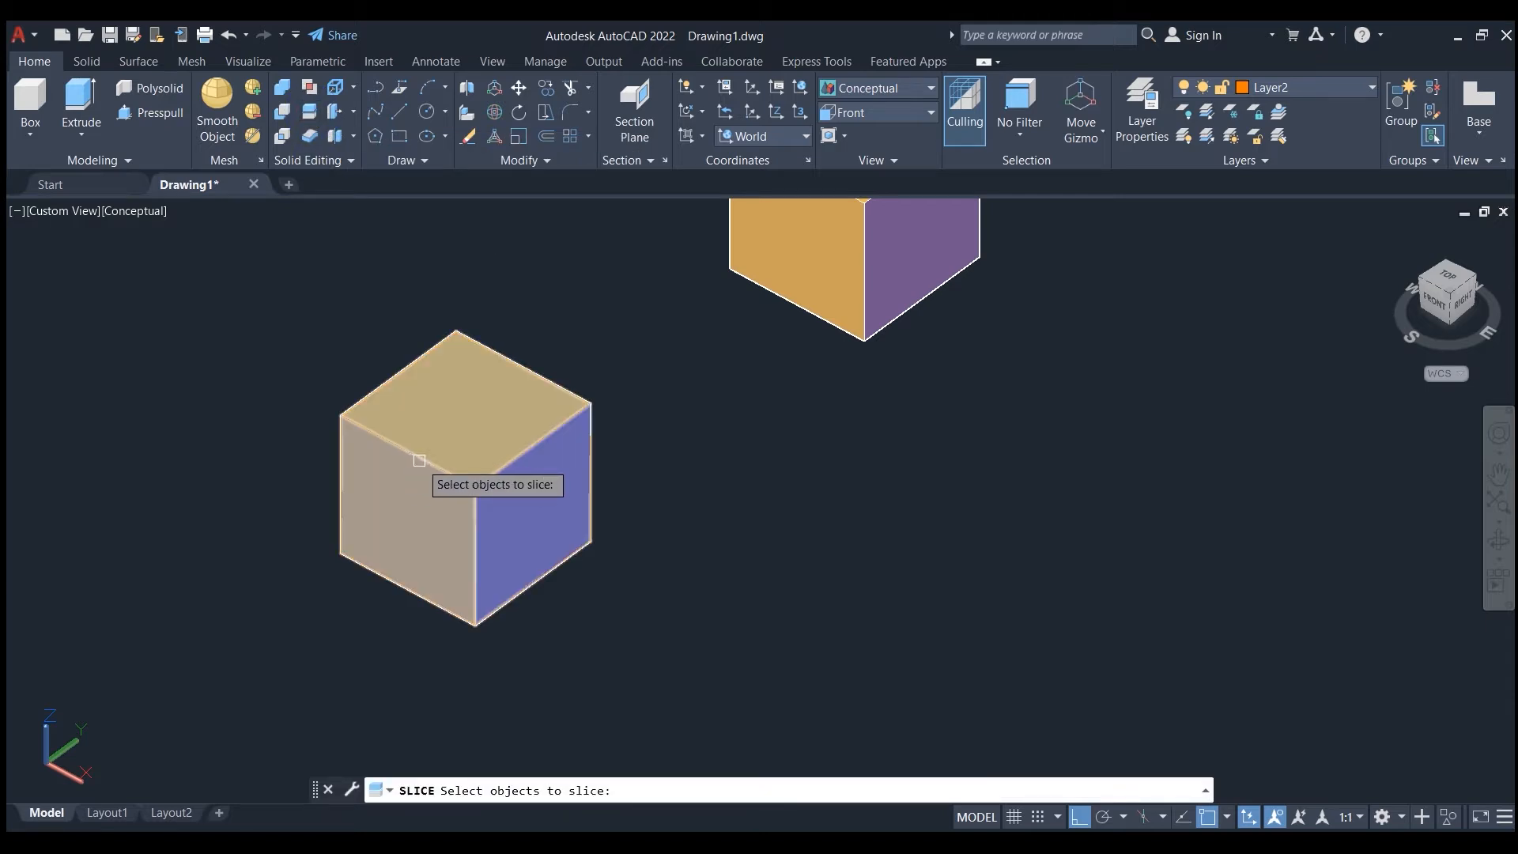
pyautogui.click(420, 460)
pyautogui.press('Return')
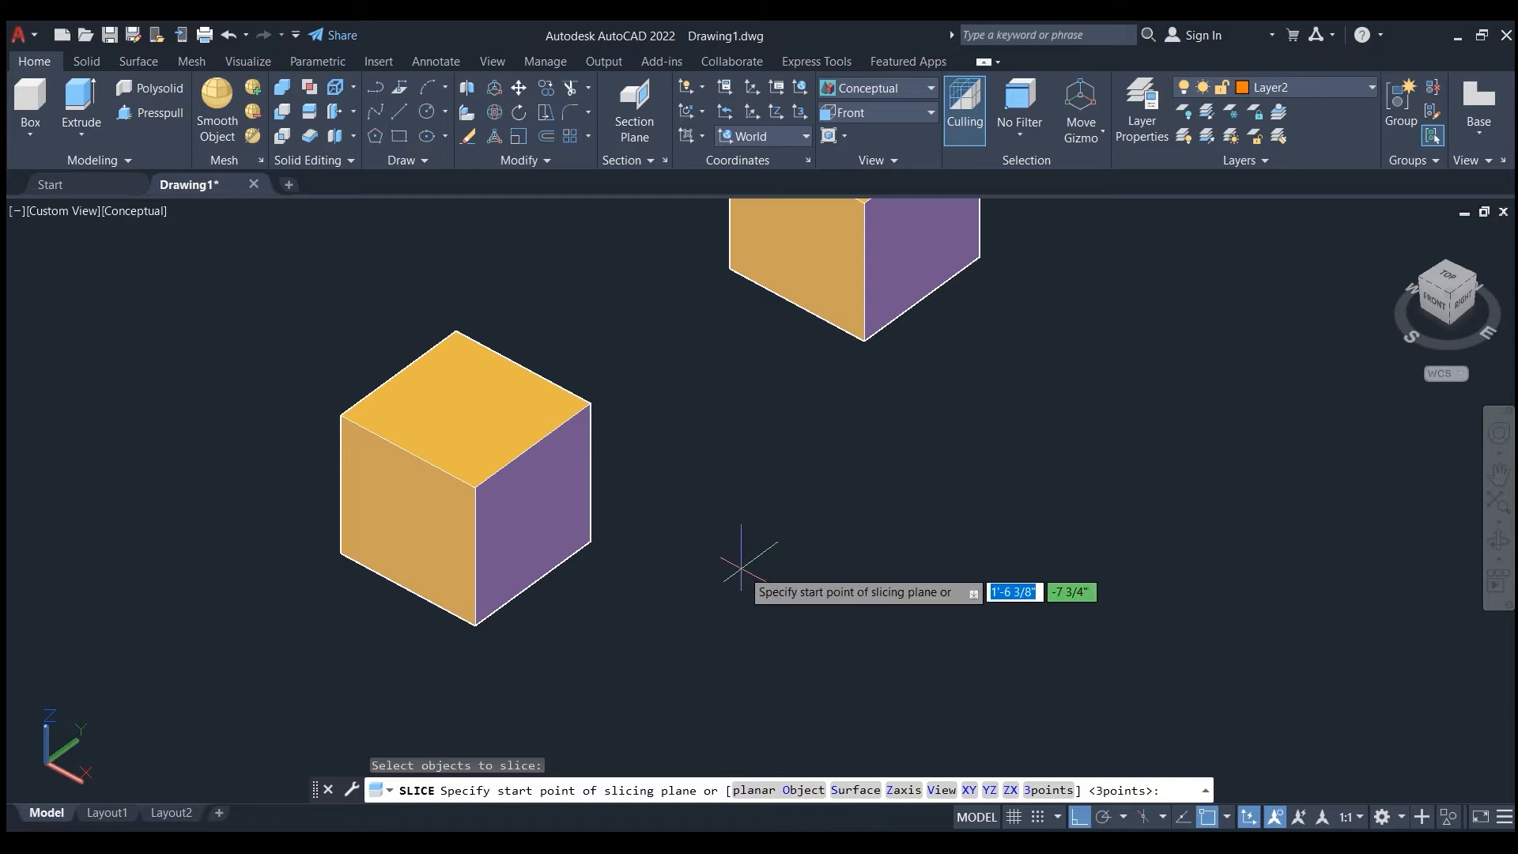
pyautogui.click(406, 592)
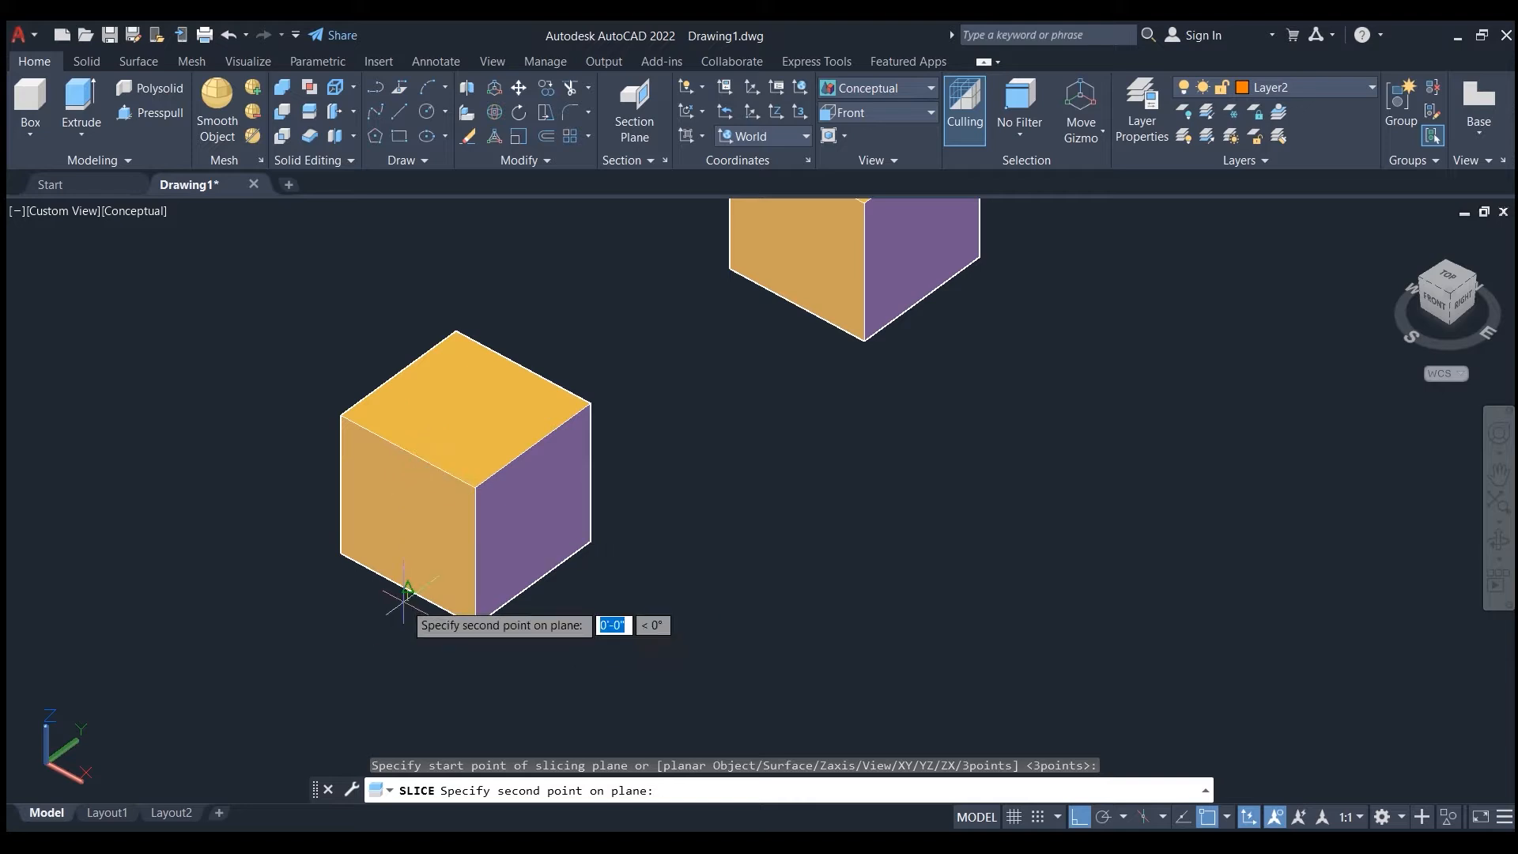
pyautogui.click(408, 449)
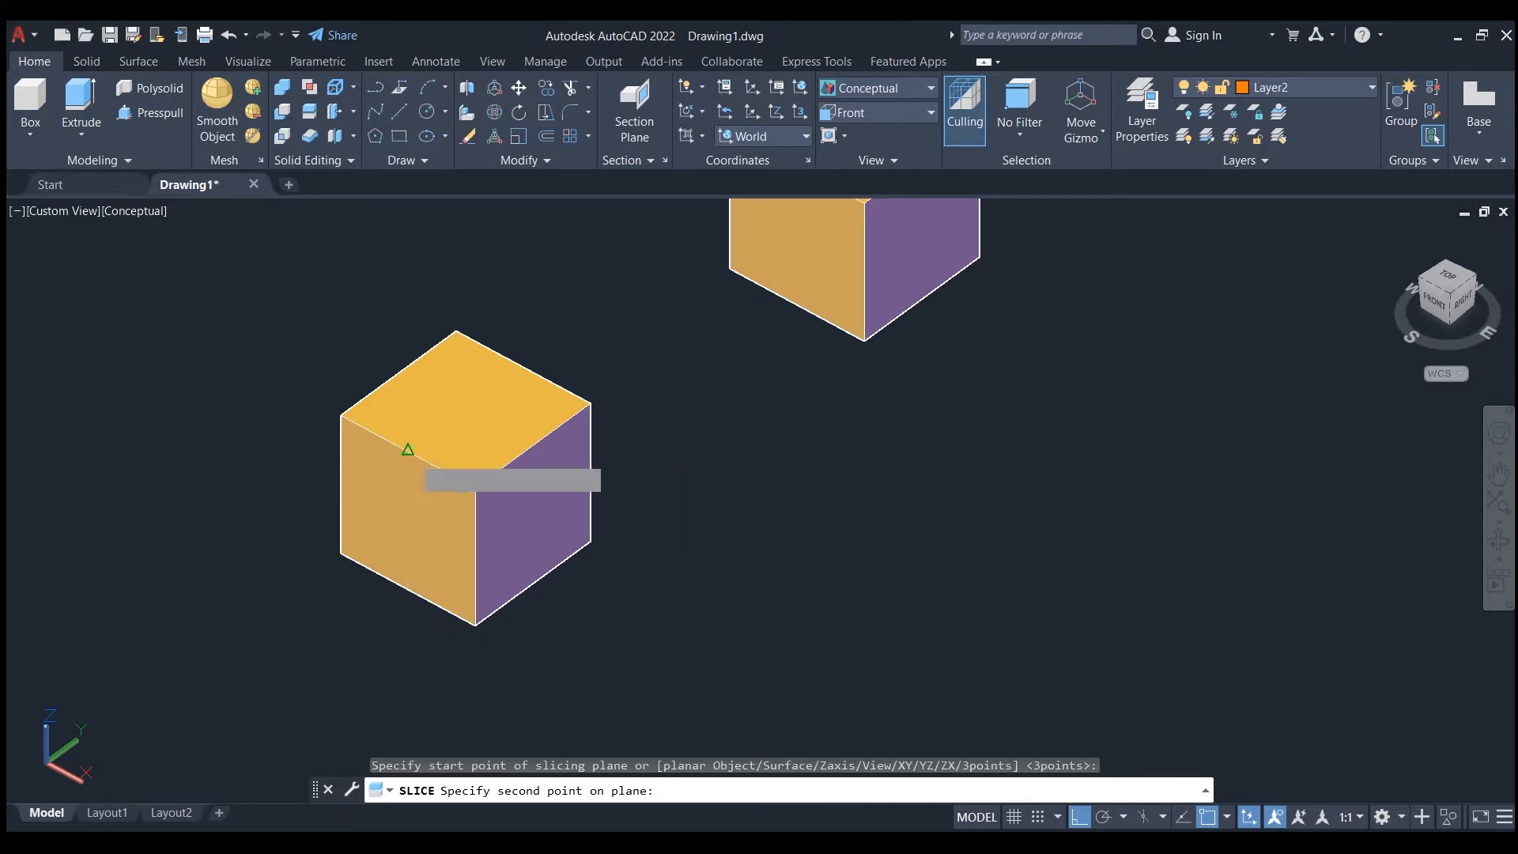
pyautogui.click(523, 367)
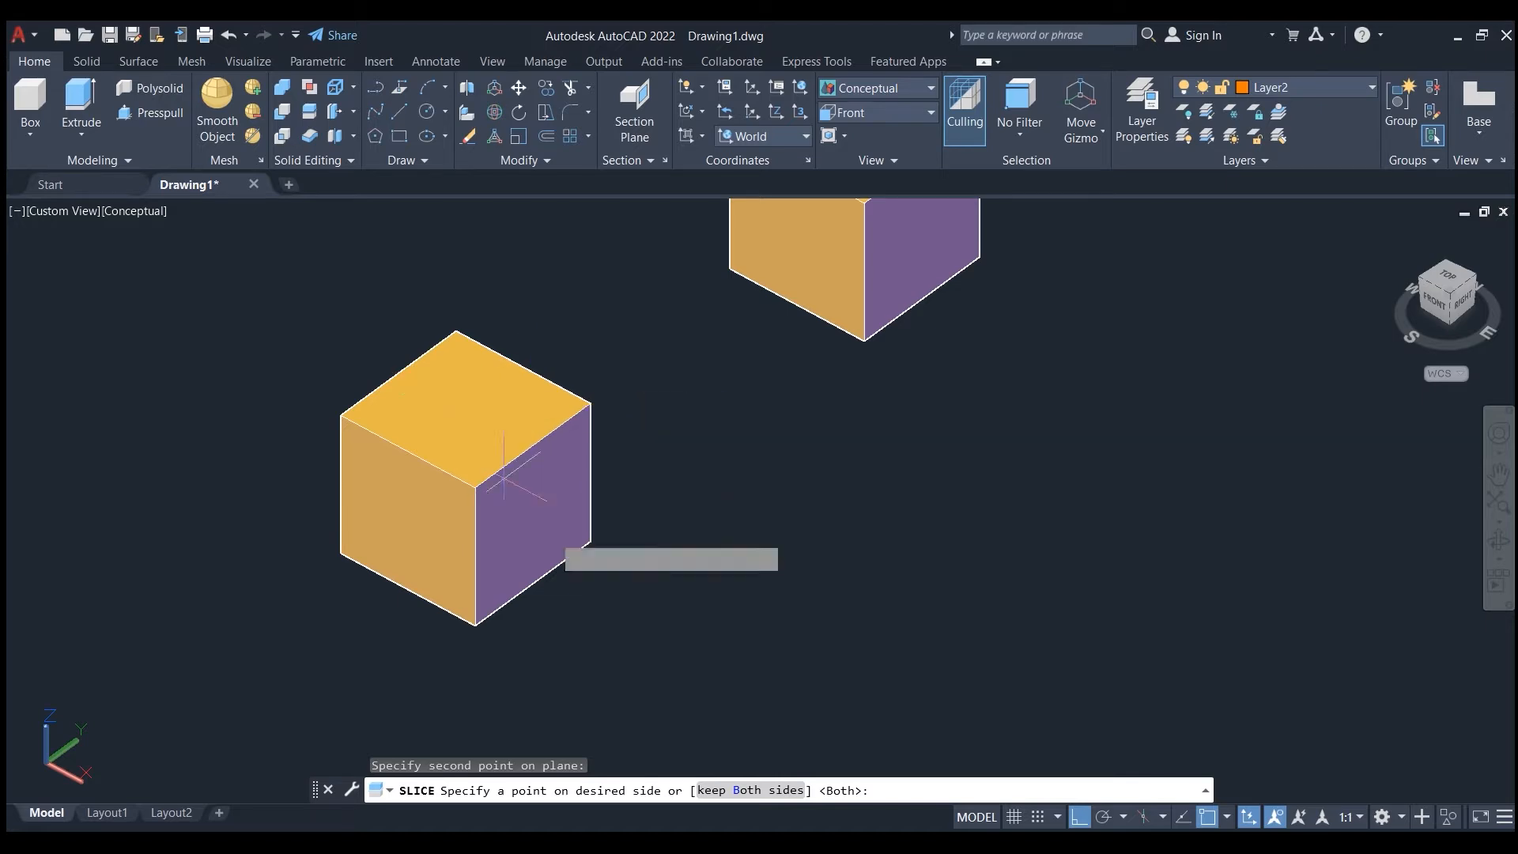
pyautogui.click(389, 391)
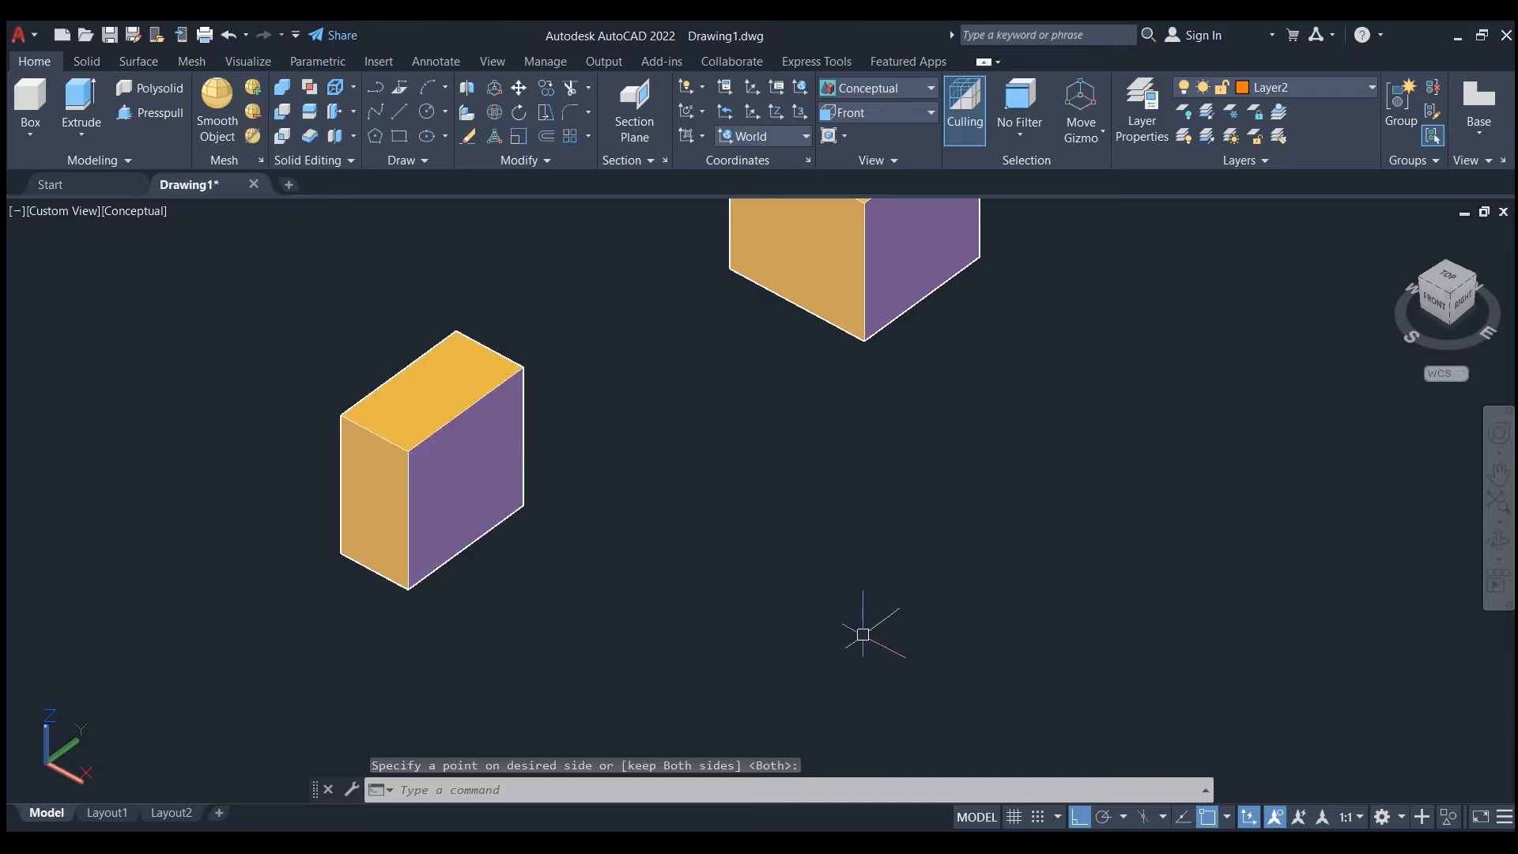
pyautogui.hotkey('ctrl', 'z')
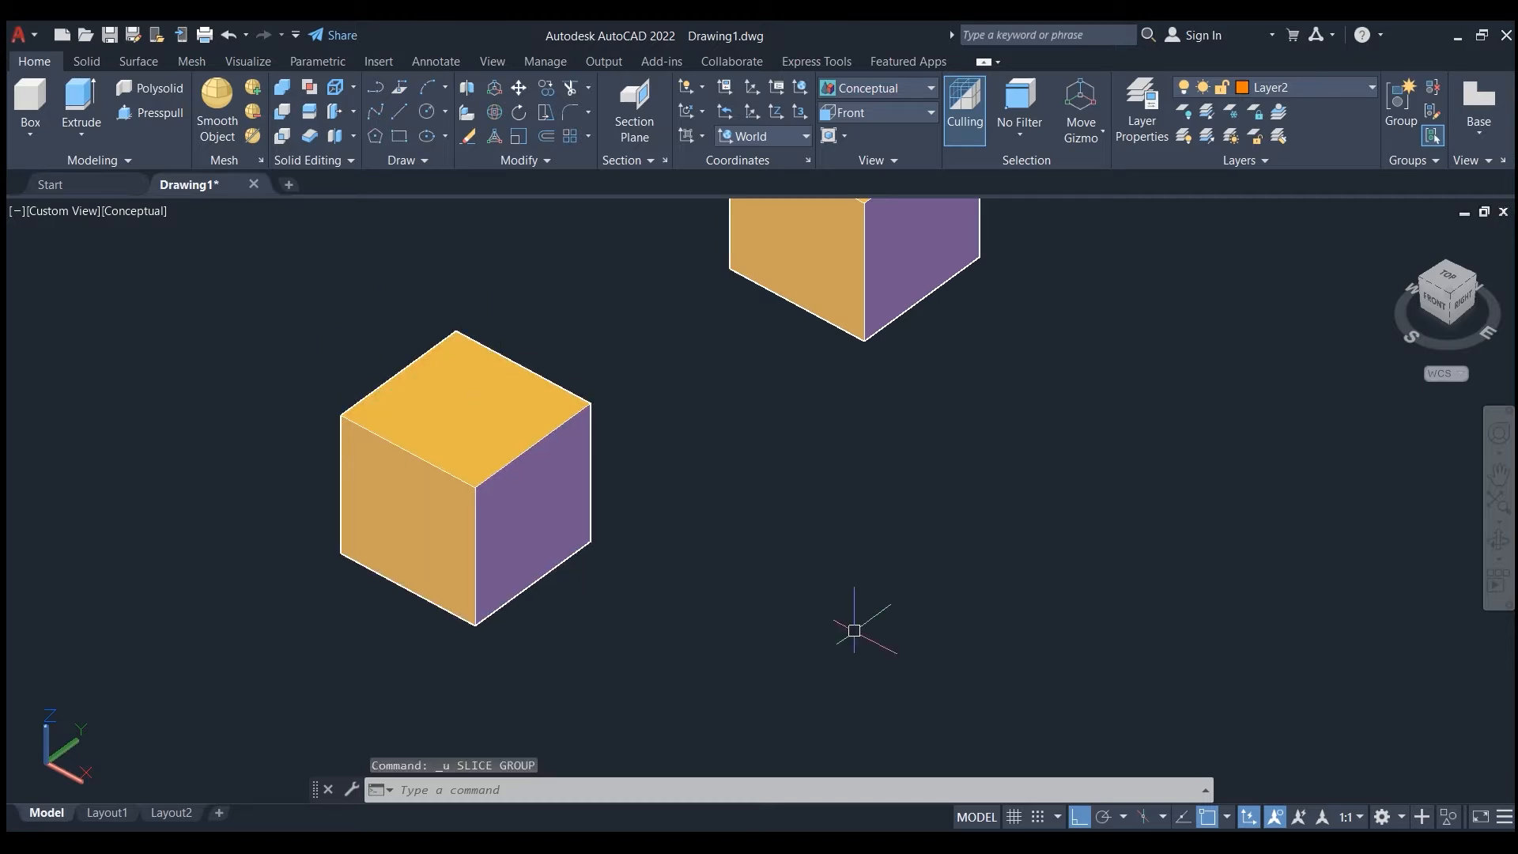
# Step: Slice the nearest corner off the same box through the midpoints of its two near top edges, keep the larger part, and undo the slice
pyautogui.click(309, 111)
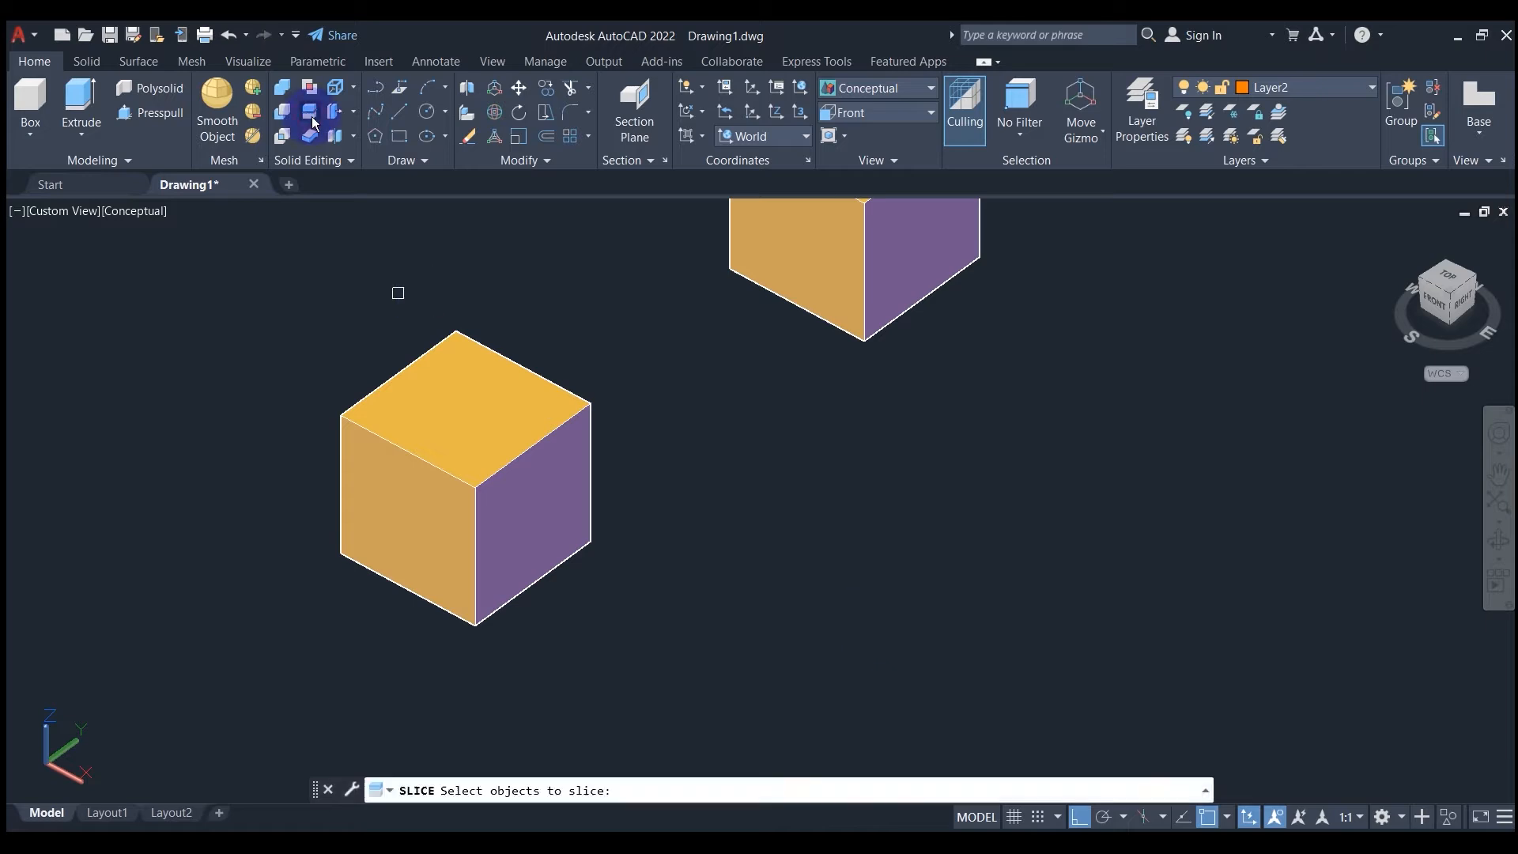
pyautogui.click(429, 452)
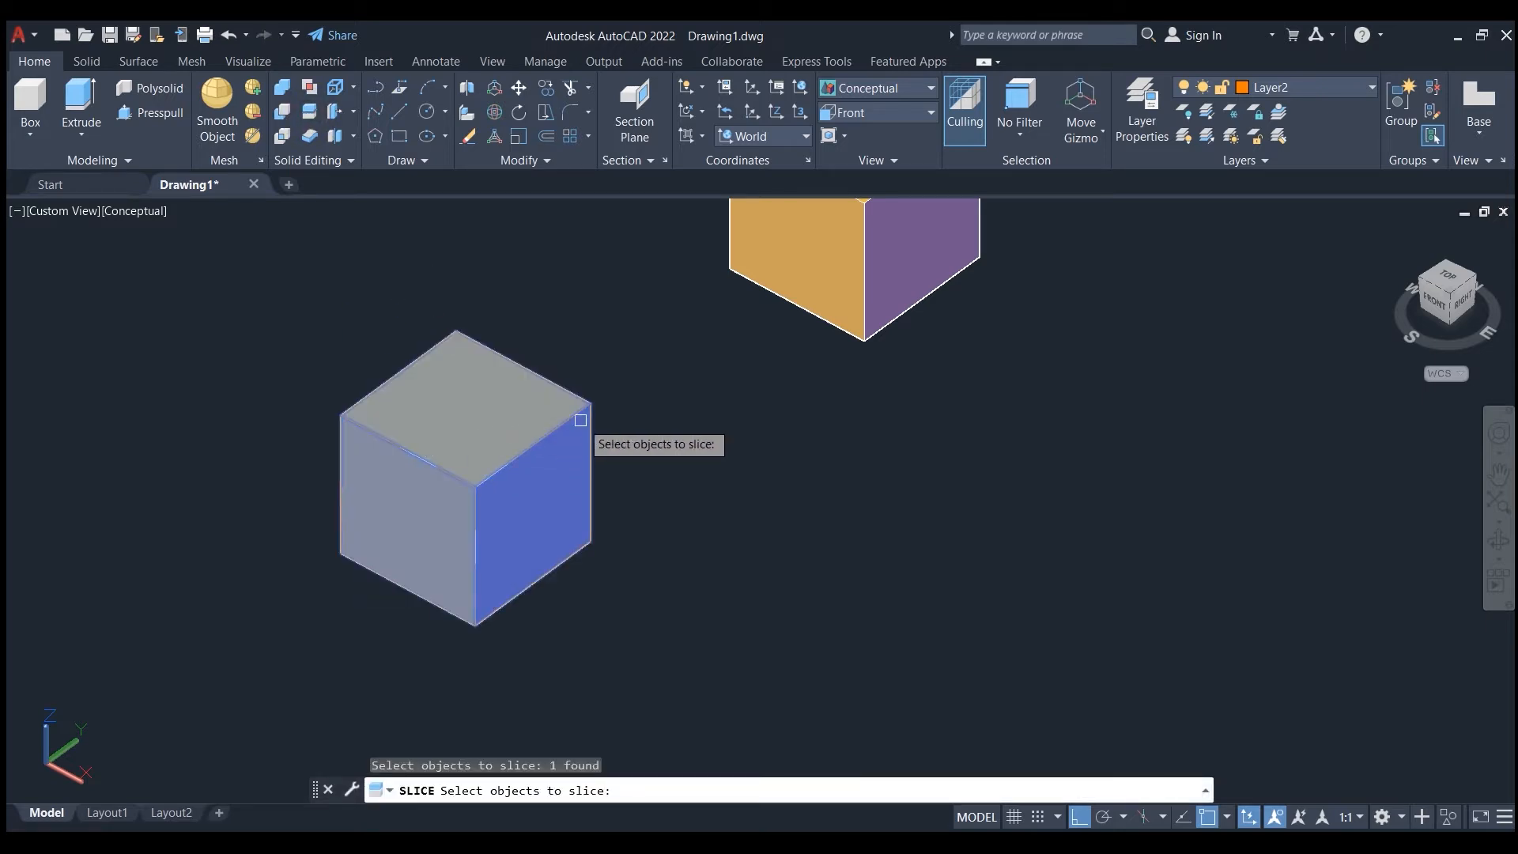
pyautogui.press('Return')
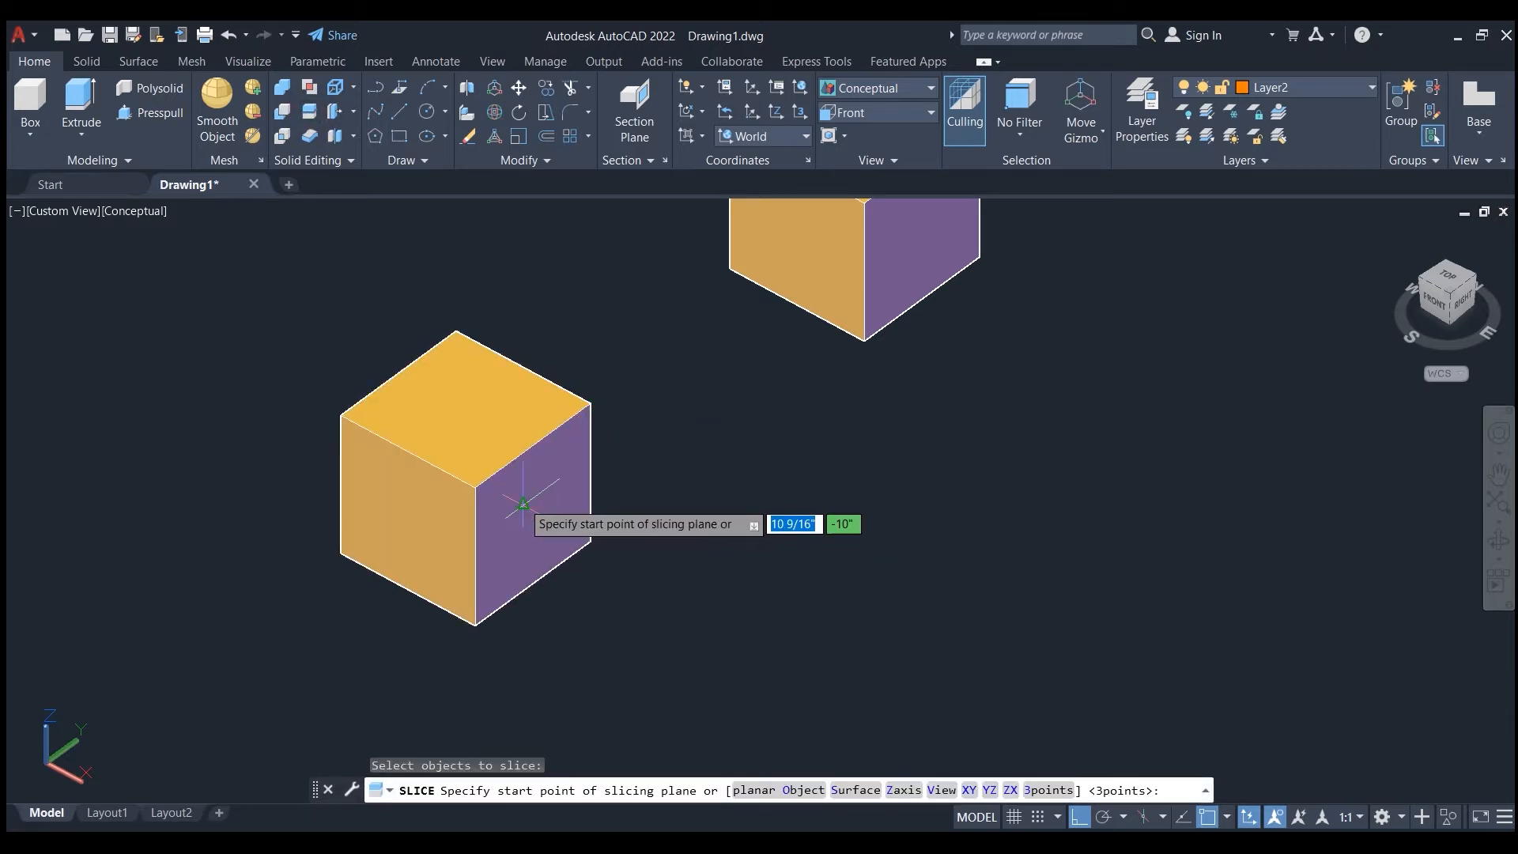
pyautogui.click(532, 445)
pyautogui.click(405, 451)
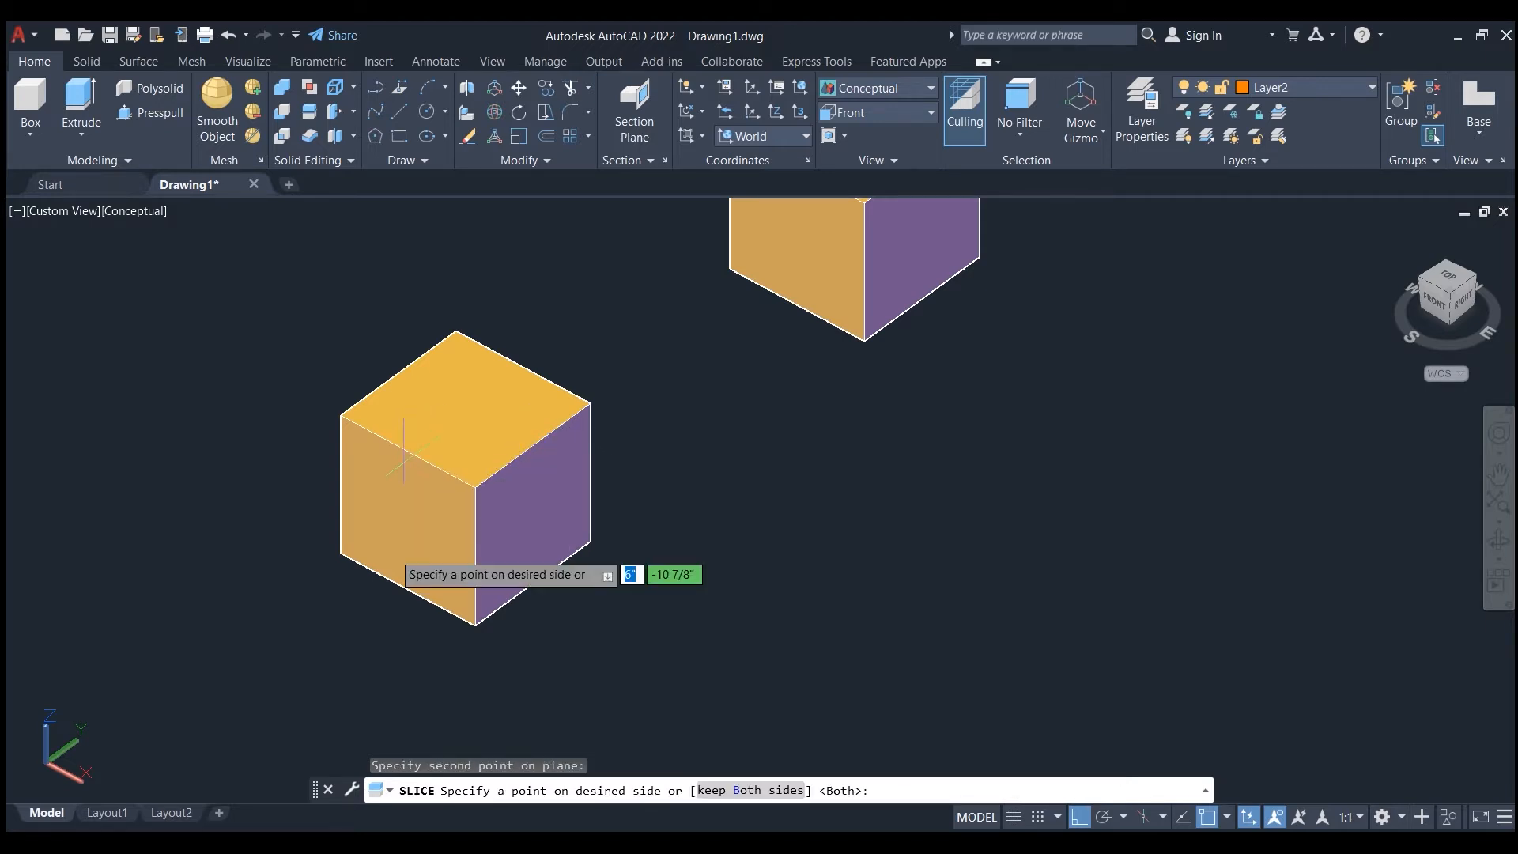
pyautogui.click(407, 589)
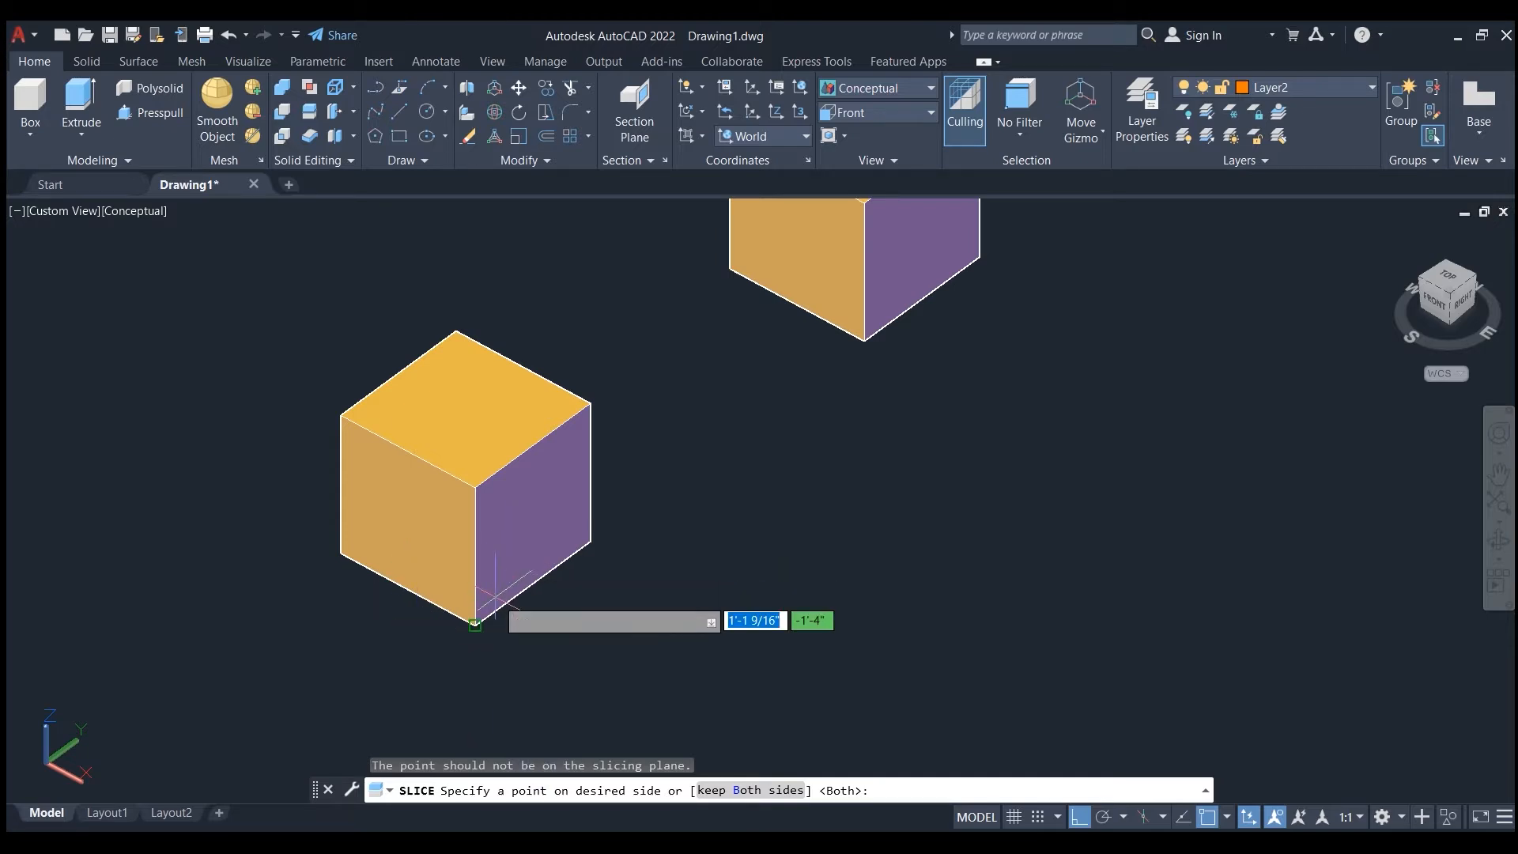
pyautogui.click(447, 369)
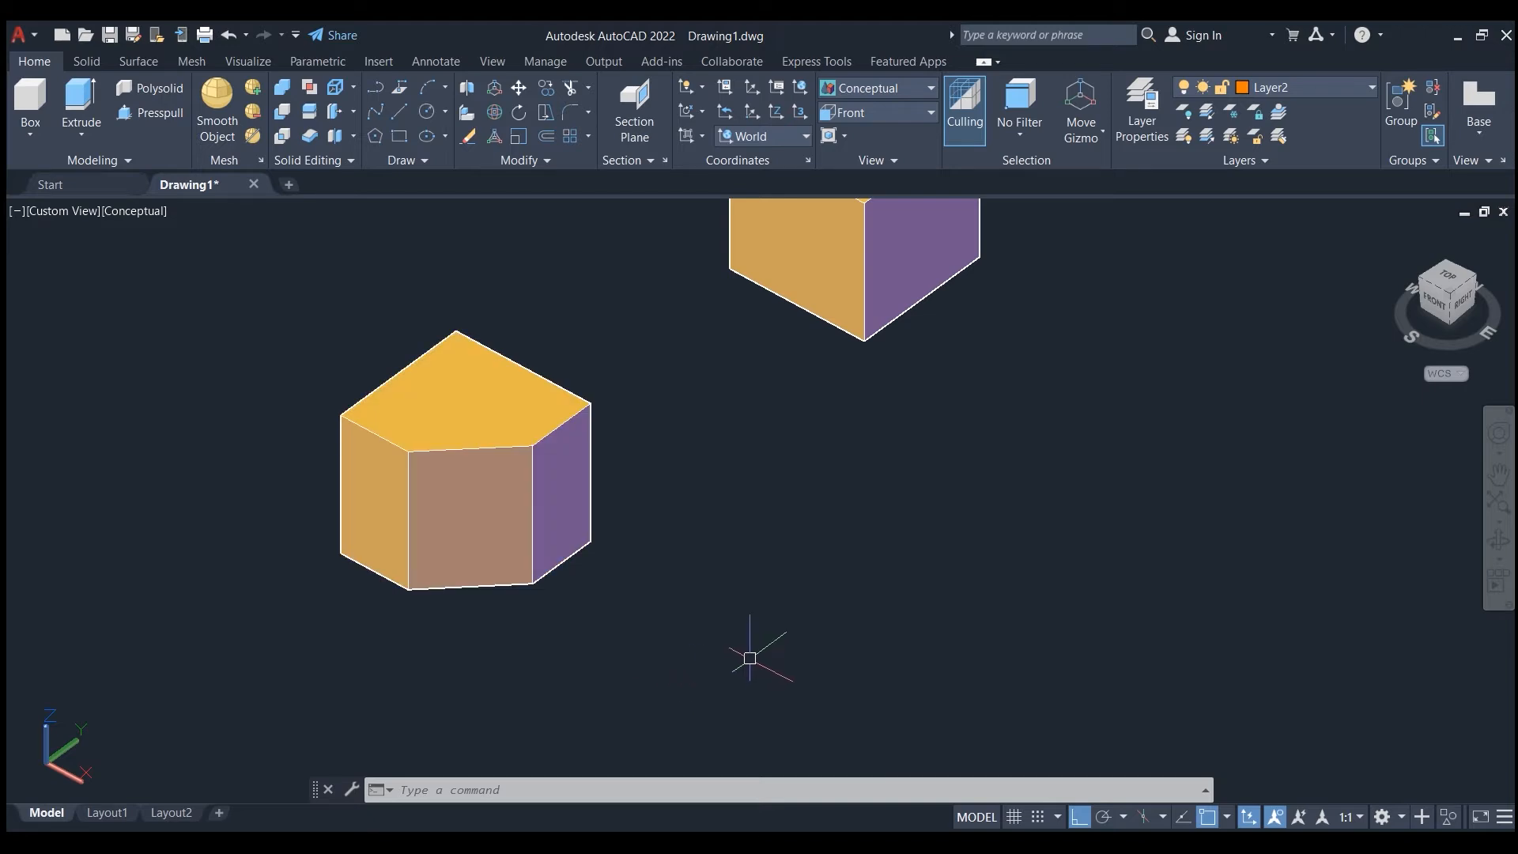
pyautogui.hotkey('ctrl', 'z')
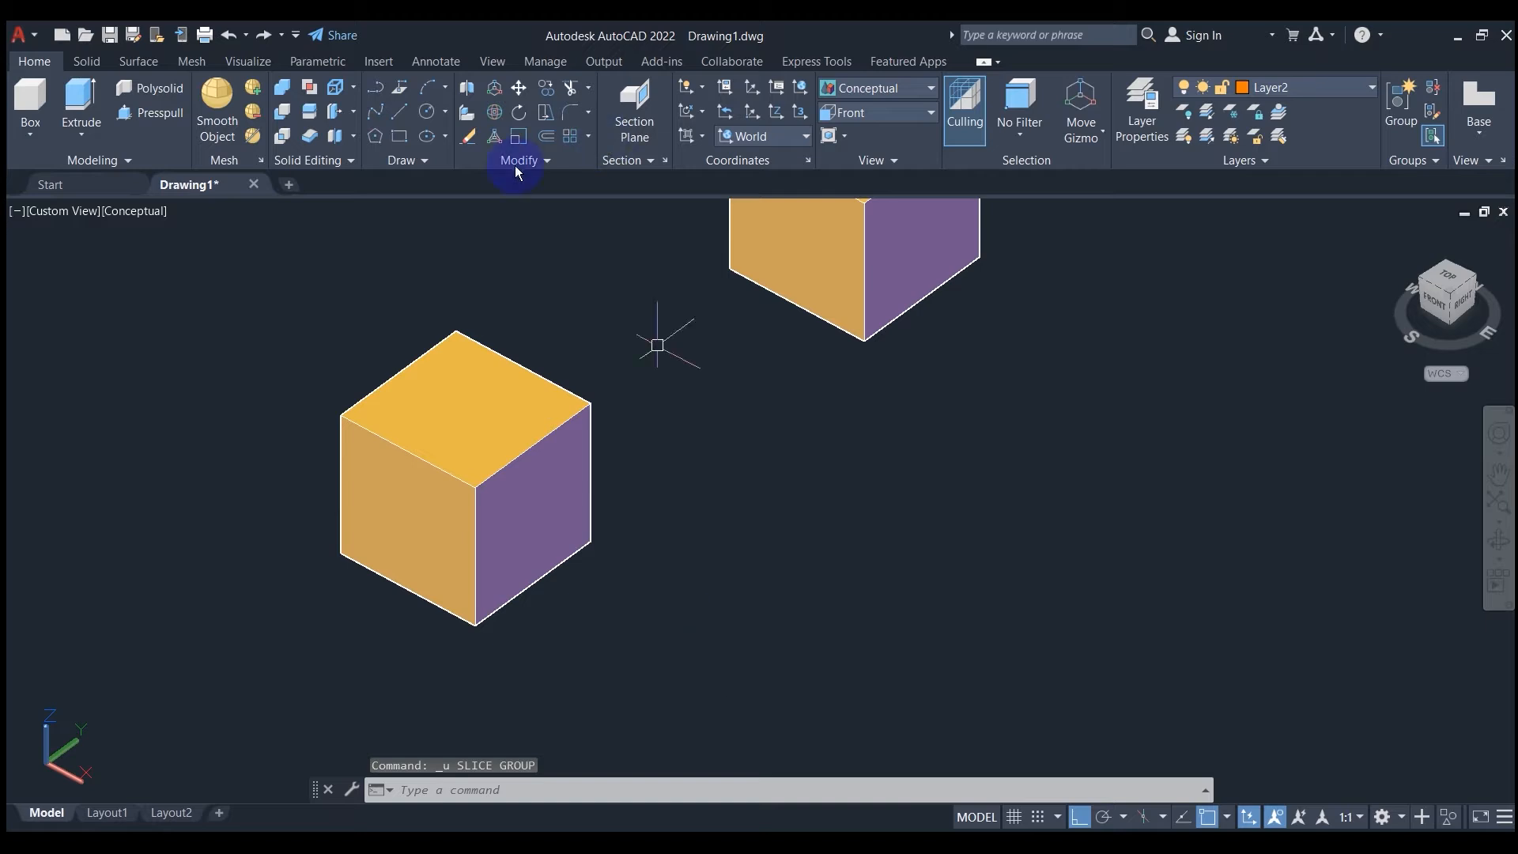
pyautogui.click(317, 123)
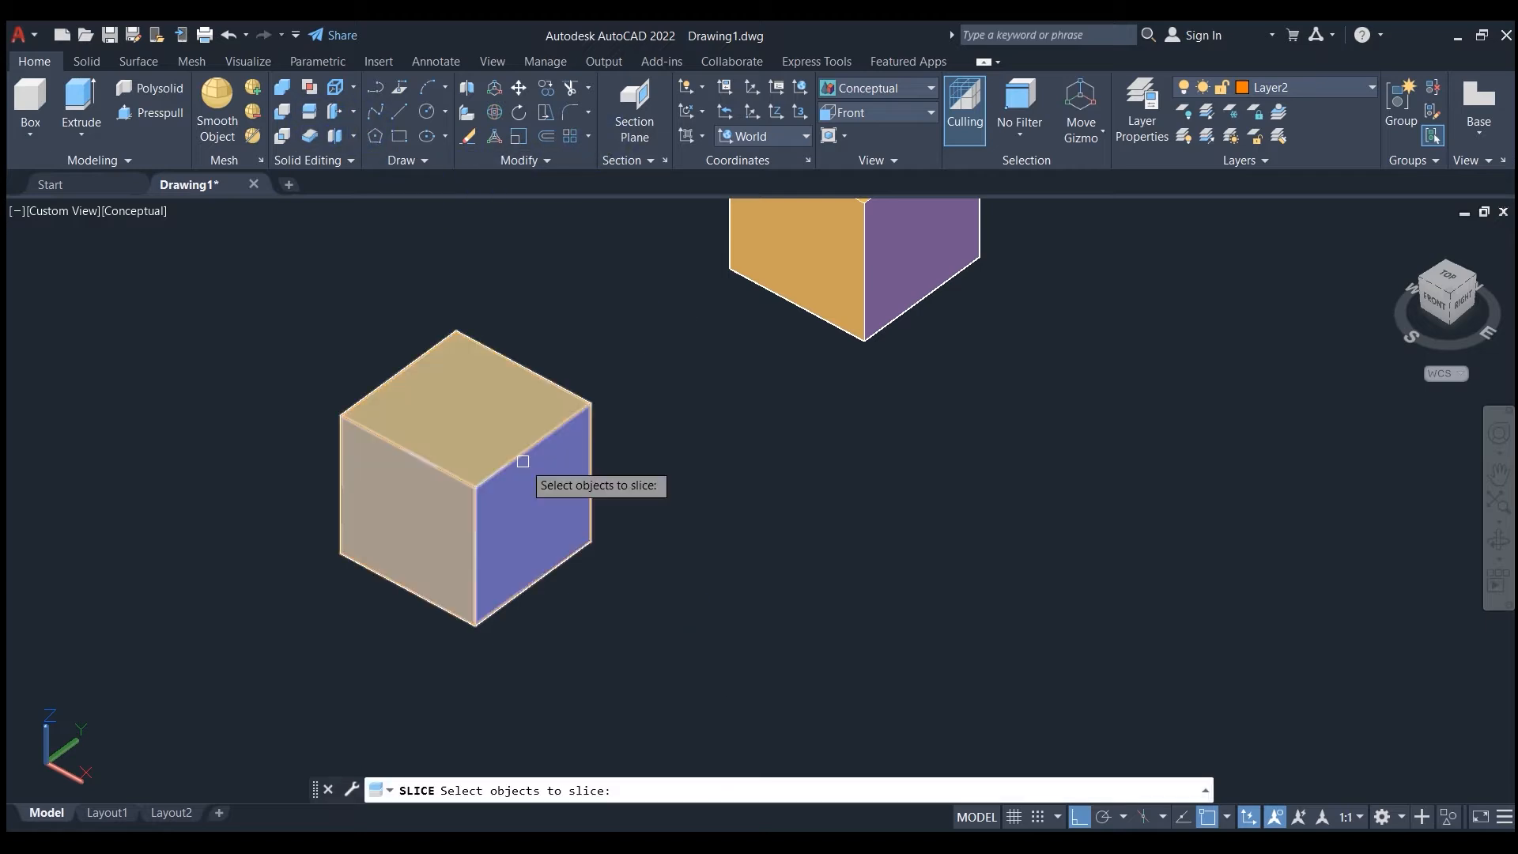
pyautogui.click(523, 461)
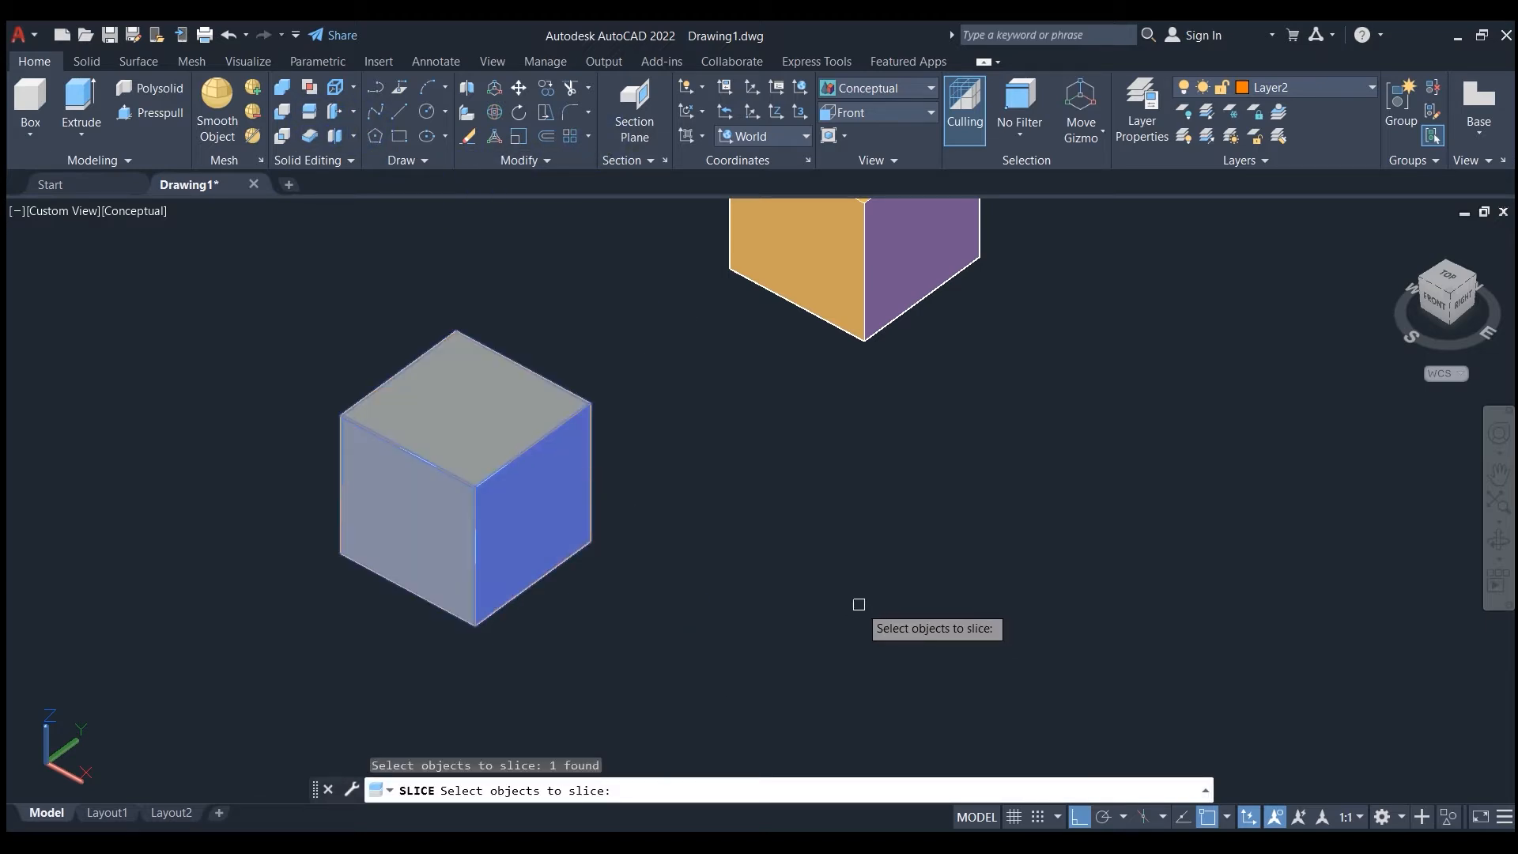
pyautogui.press('Return')
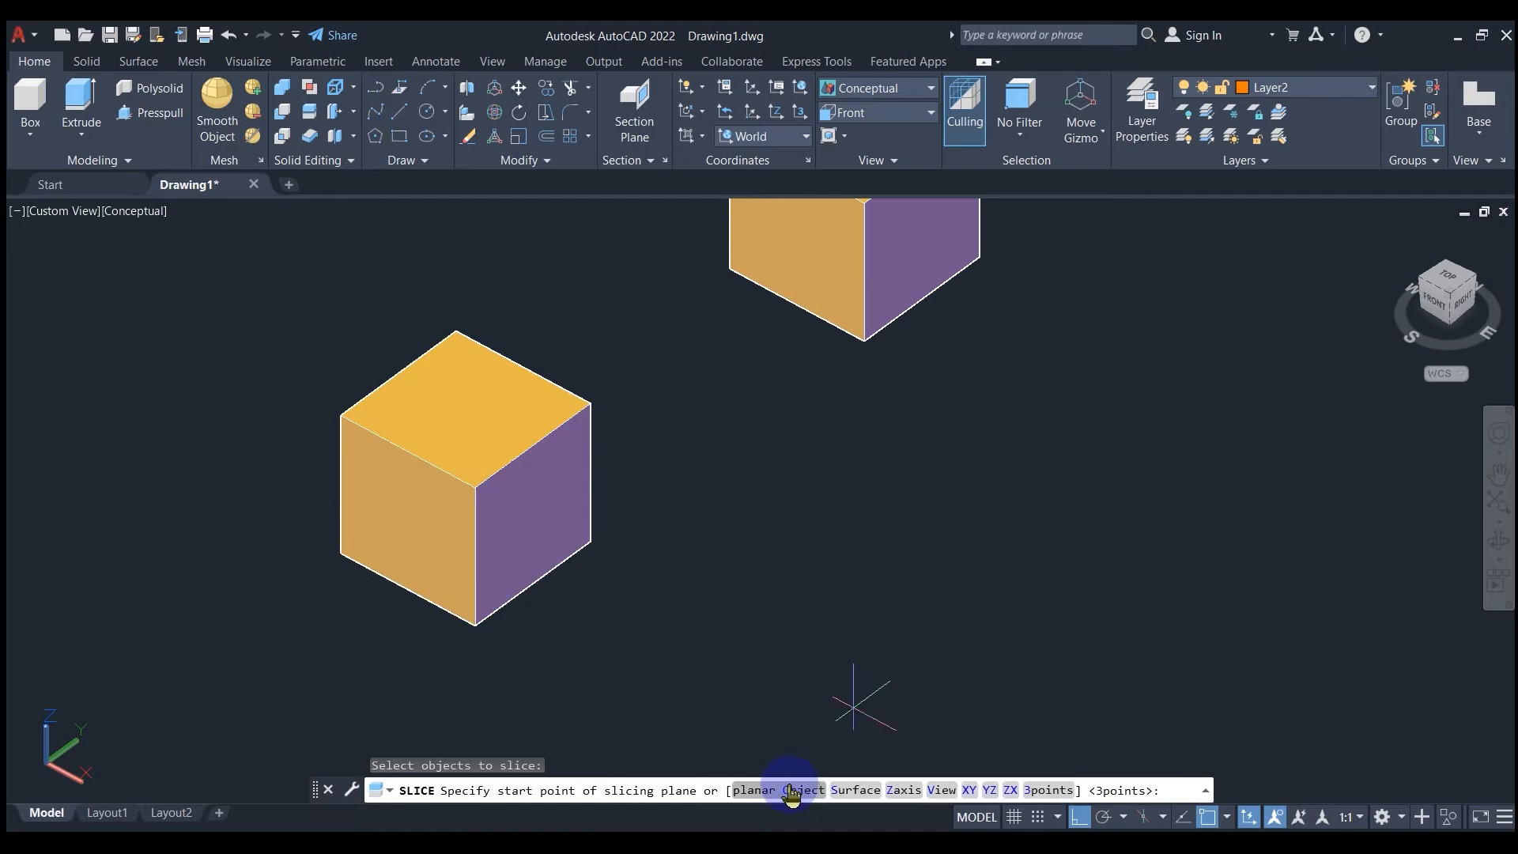
pyautogui.click(801, 790)
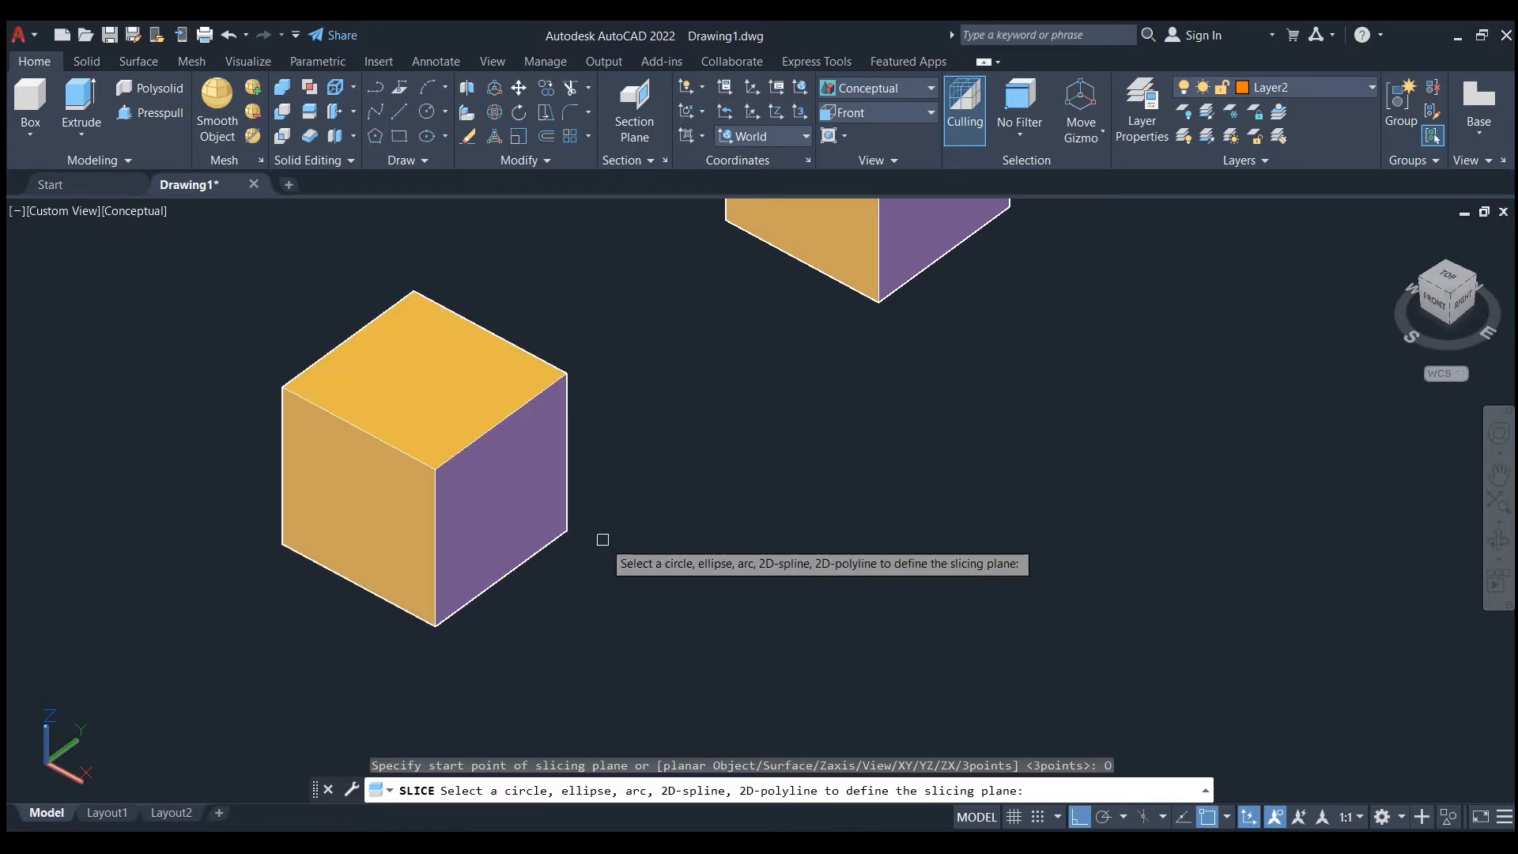
pyautogui.press('Escape')
# Step: Draw a straight one-segment polyline along the Y direction in the empty space beside the nearest box
pyautogui.scroll(-4, 622, 537)
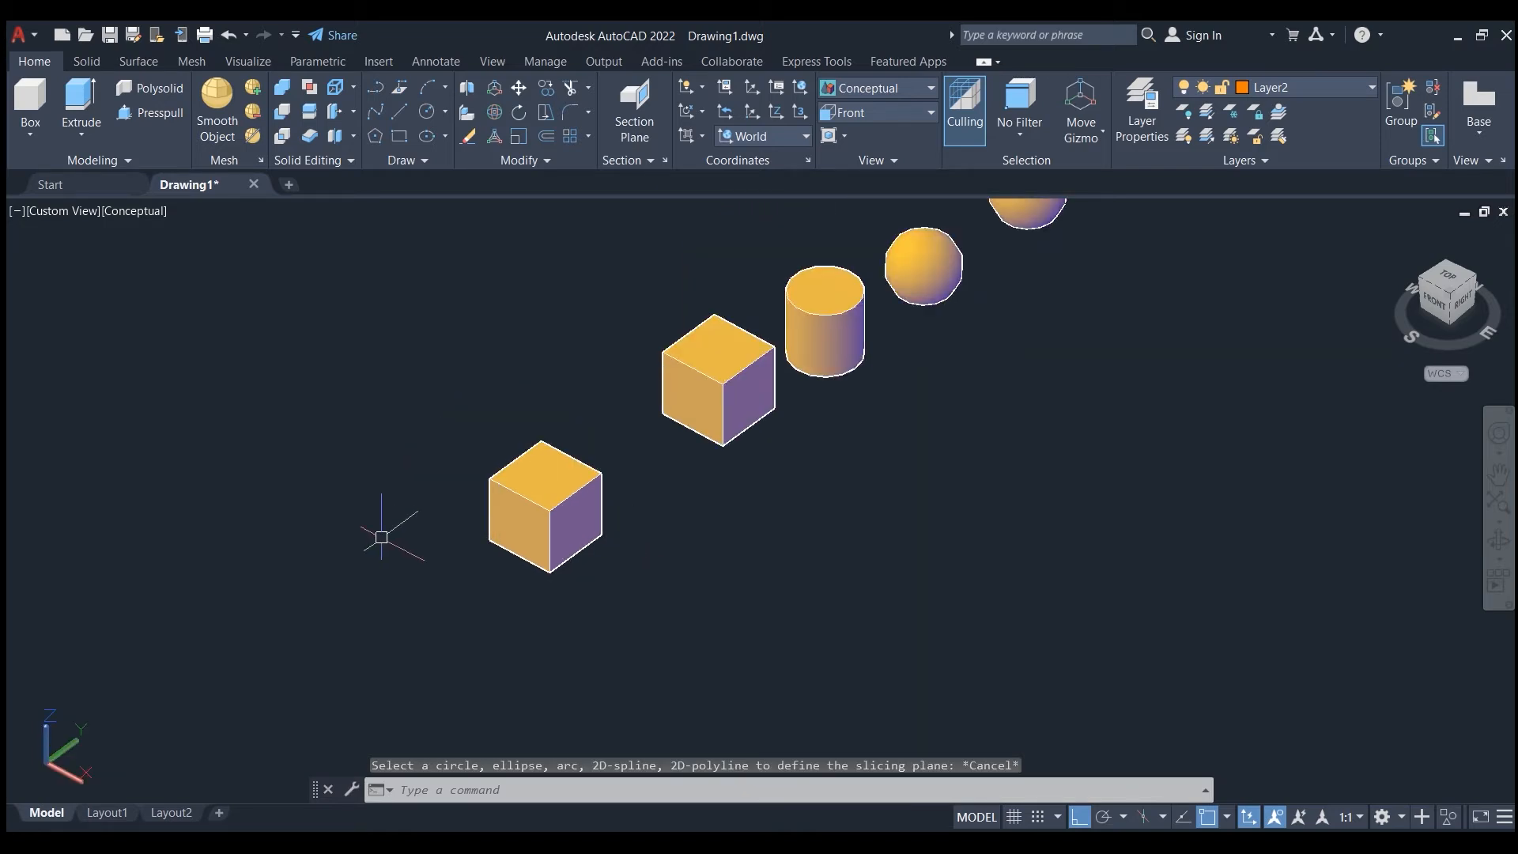
pyautogui.scroll(2, 381, 537)
pyautogui.click(376, 90)
pyautogui.click(441, 460)
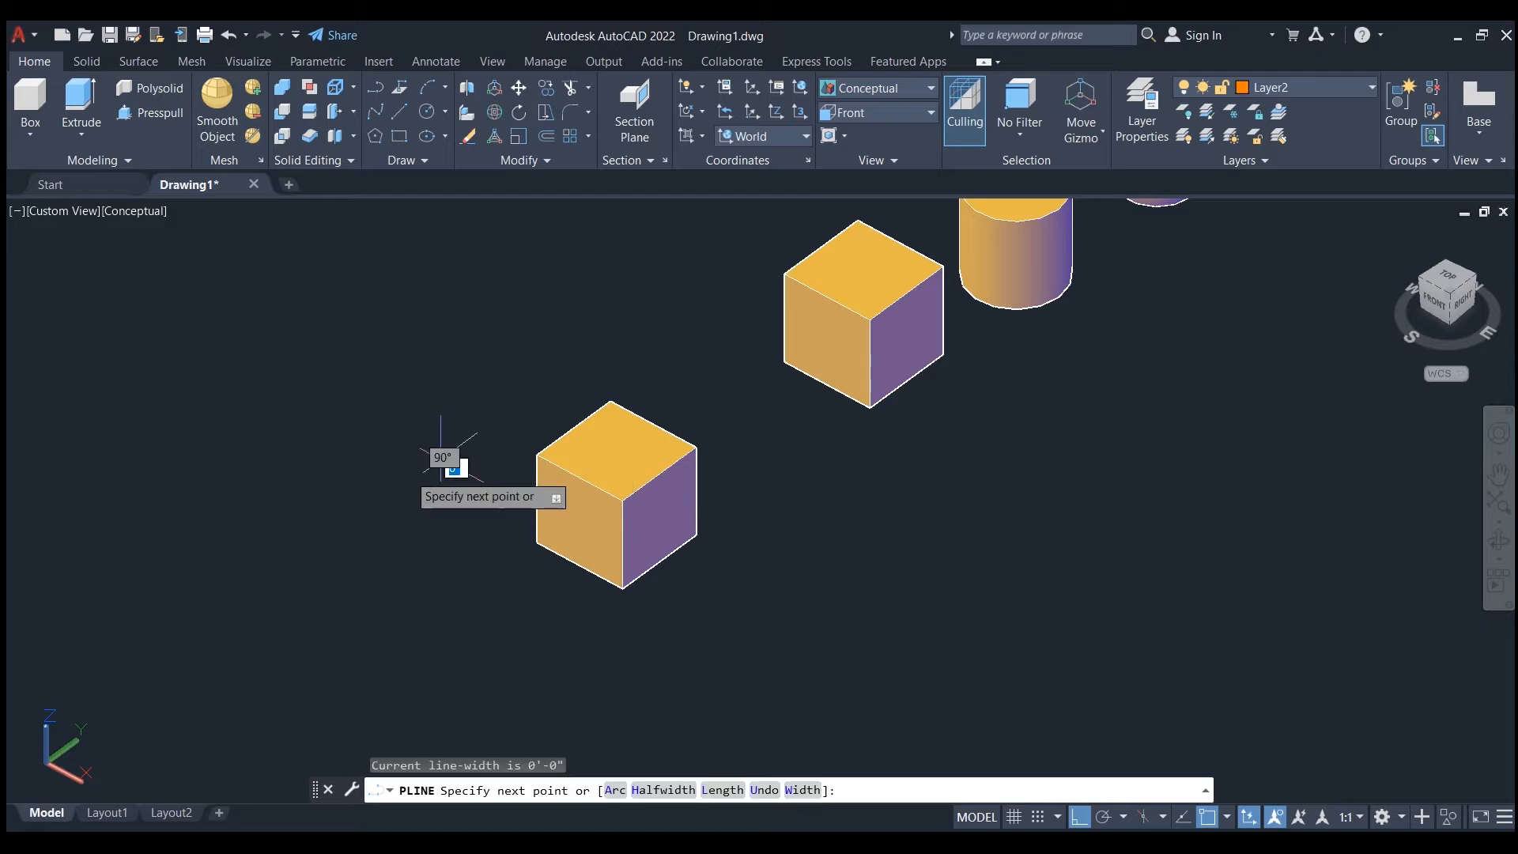
pyautogui.click(285, 573)
pyautogui.press('Return')
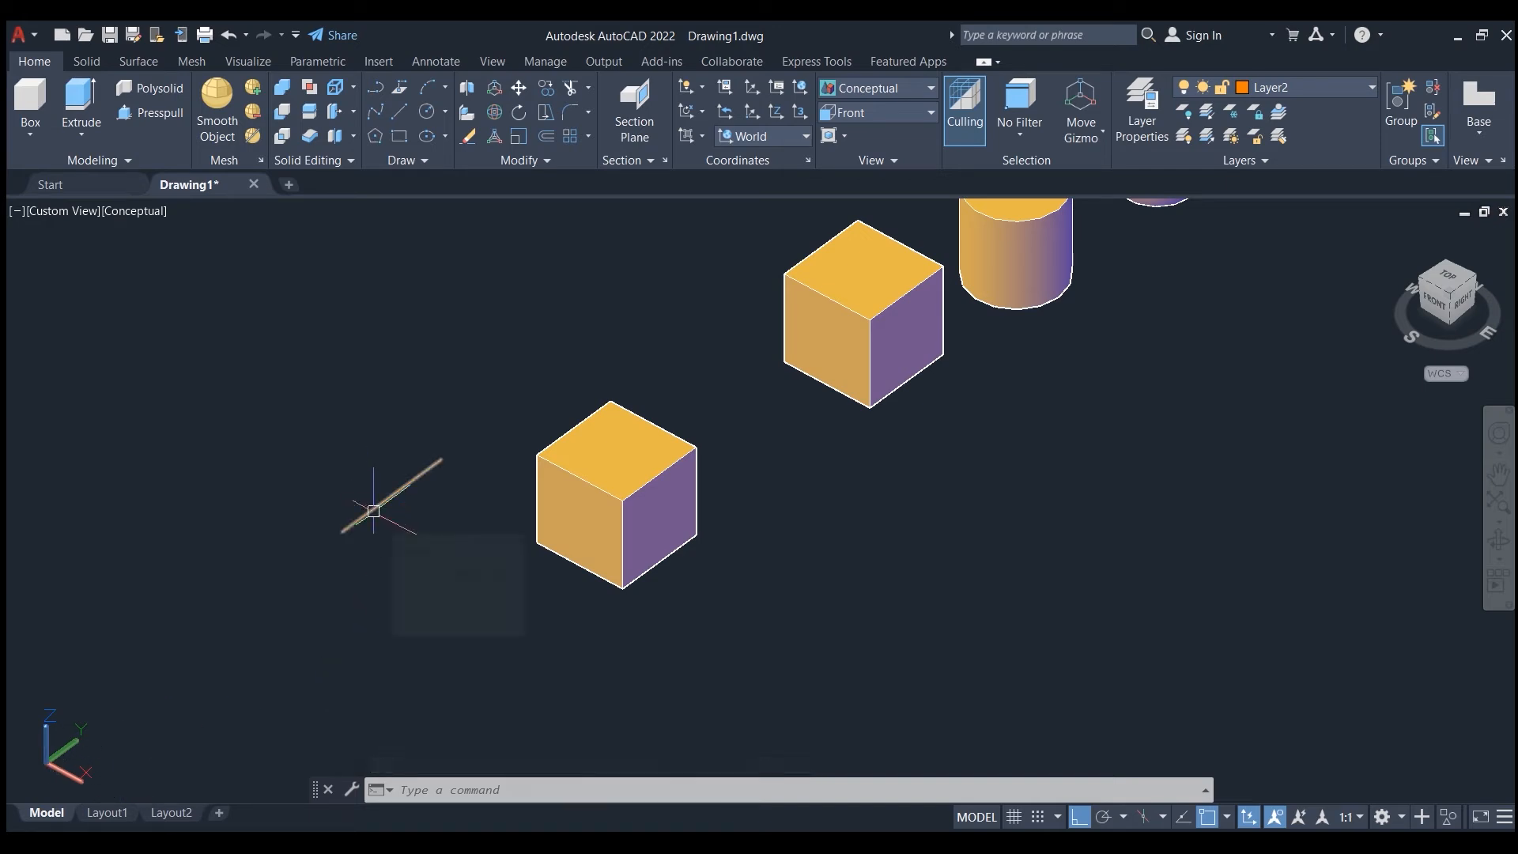
# Step: Move the polyline beside the box 3 inches upward along the Z axis
pyautogui.scroll(2, 491, 497)
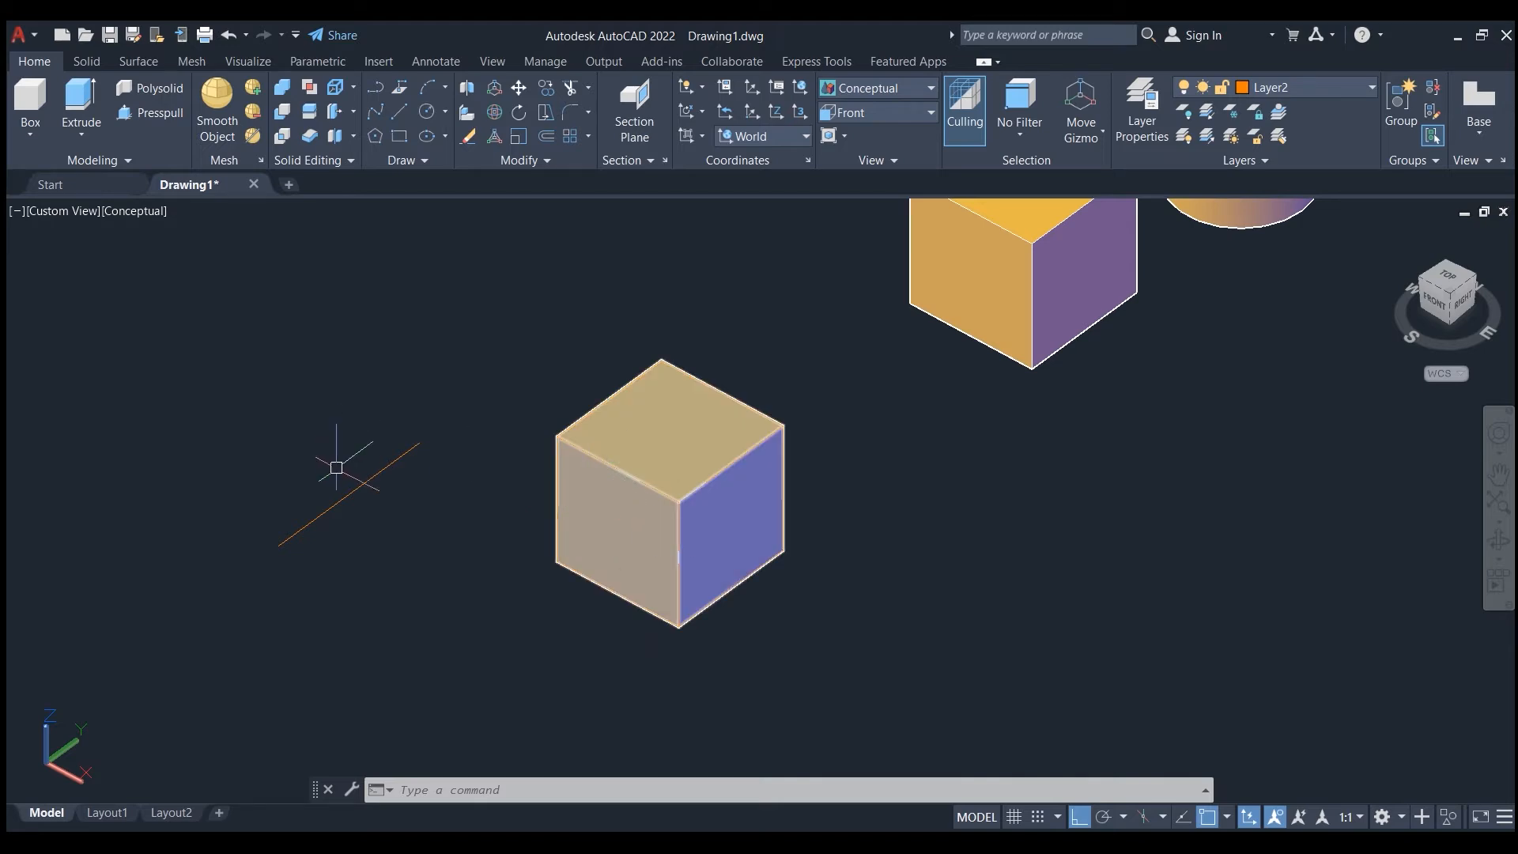
pyautogui.click(346, 497)
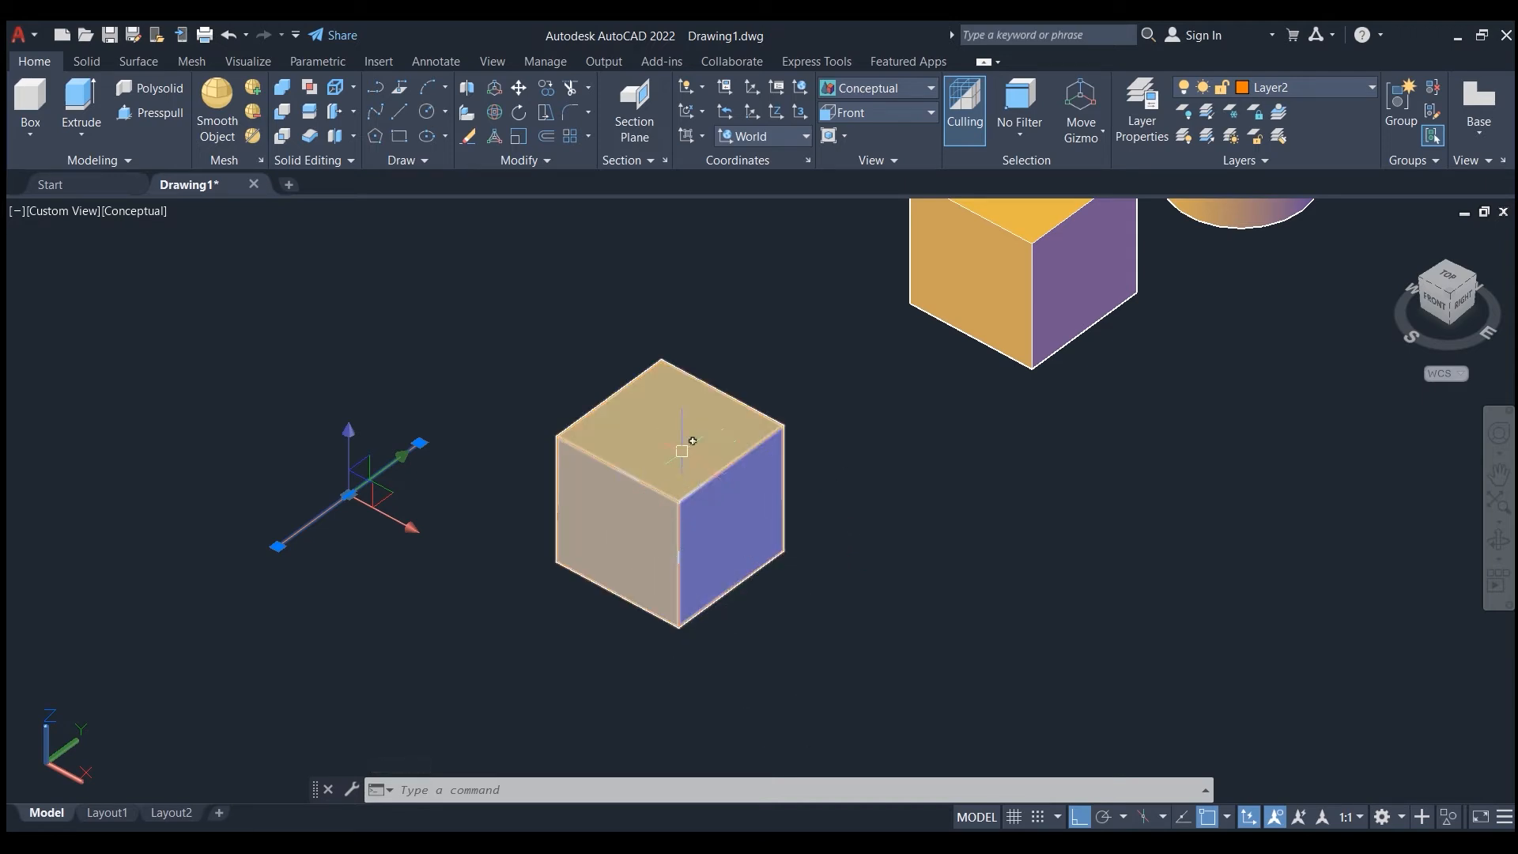
pyautogui.moveTo(681, 451)
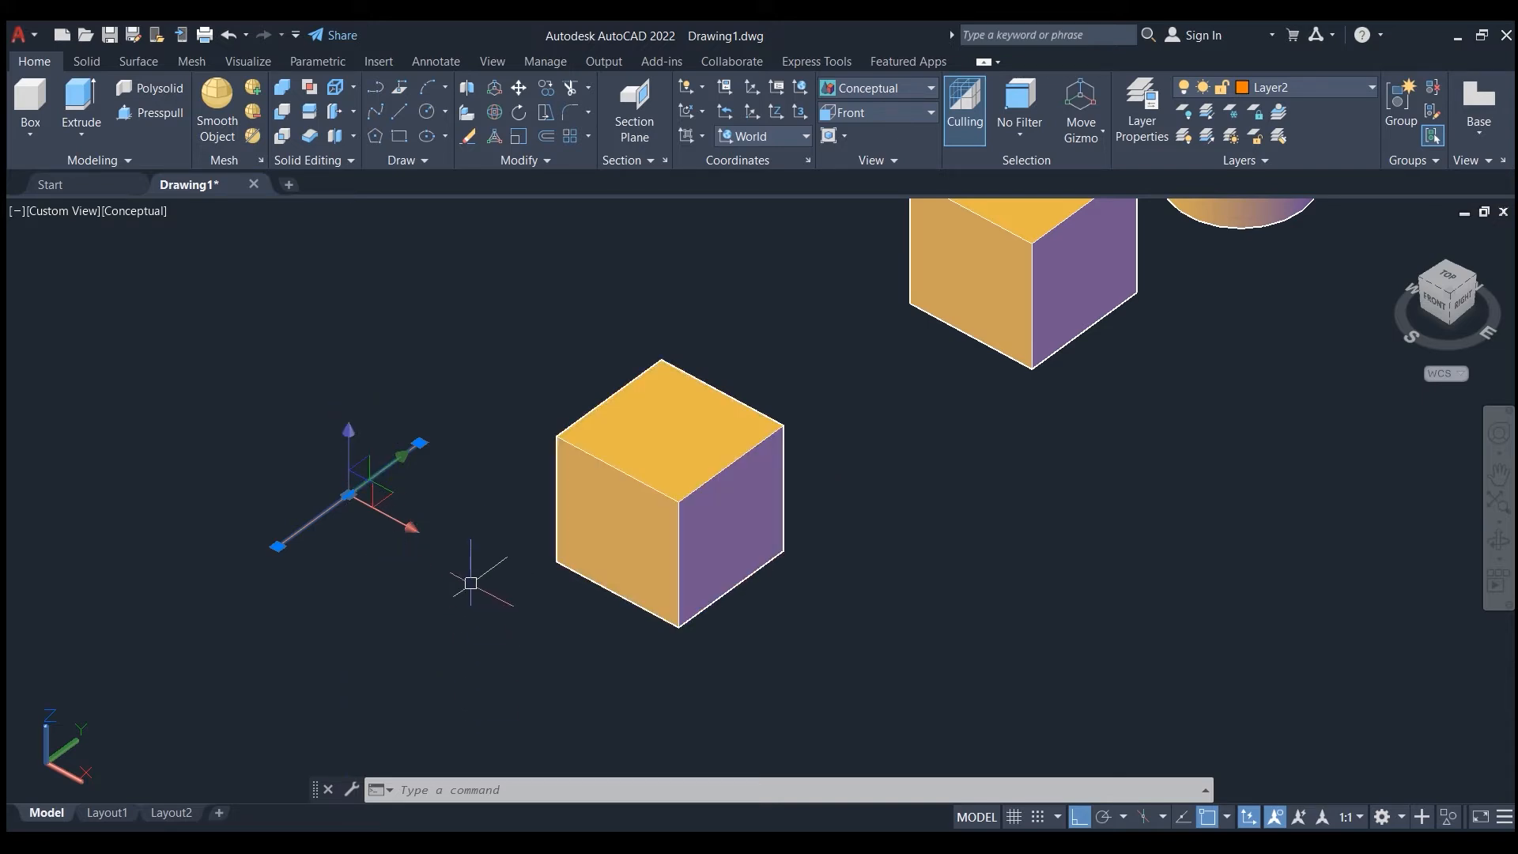
pyautogui.write('m')
pyautogui.press('Return')
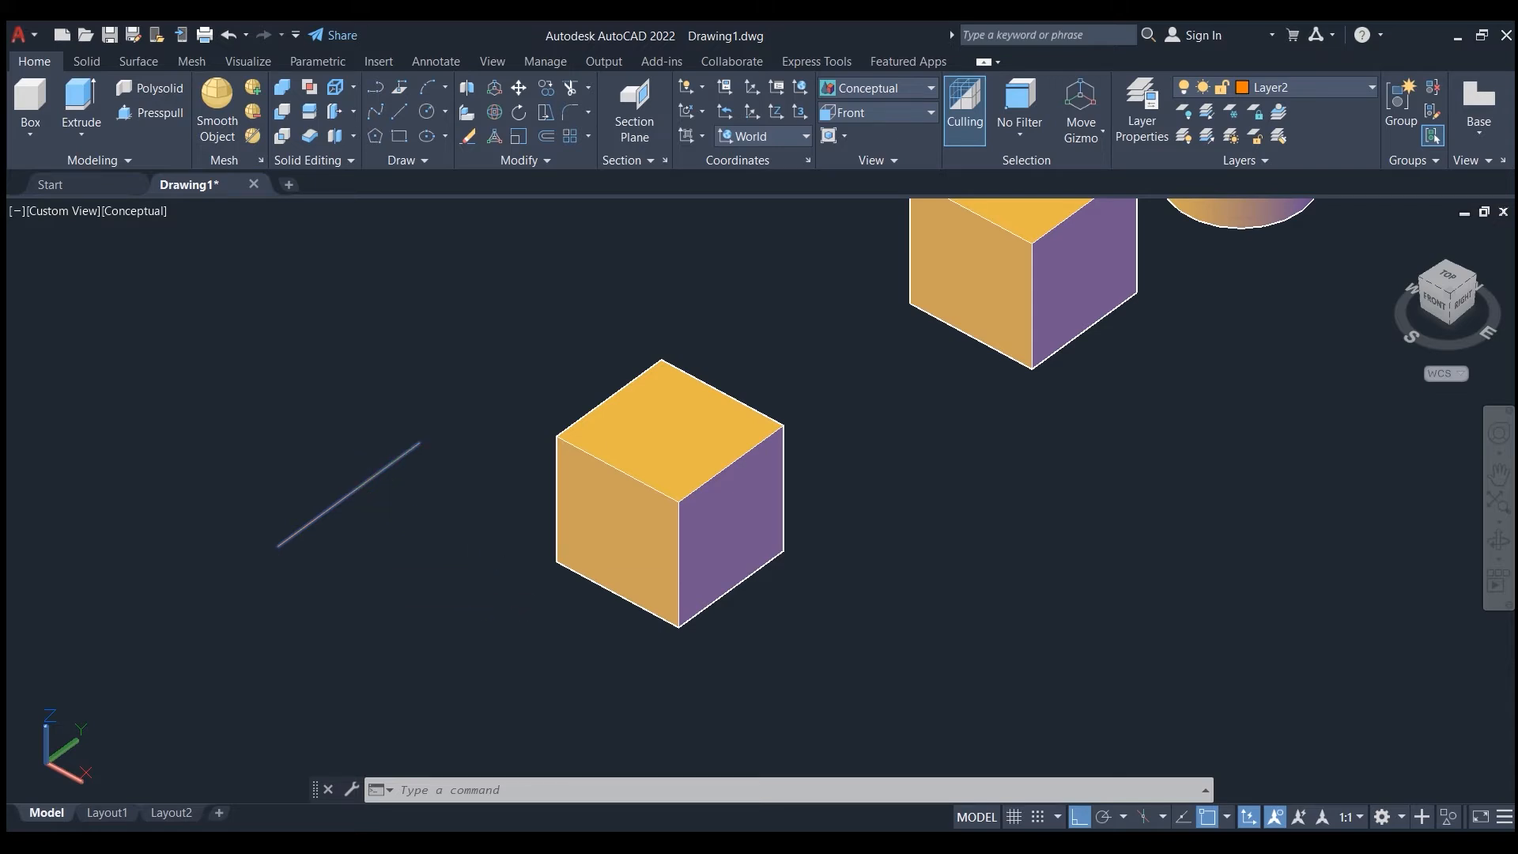
pyautogui.click(175, 615)
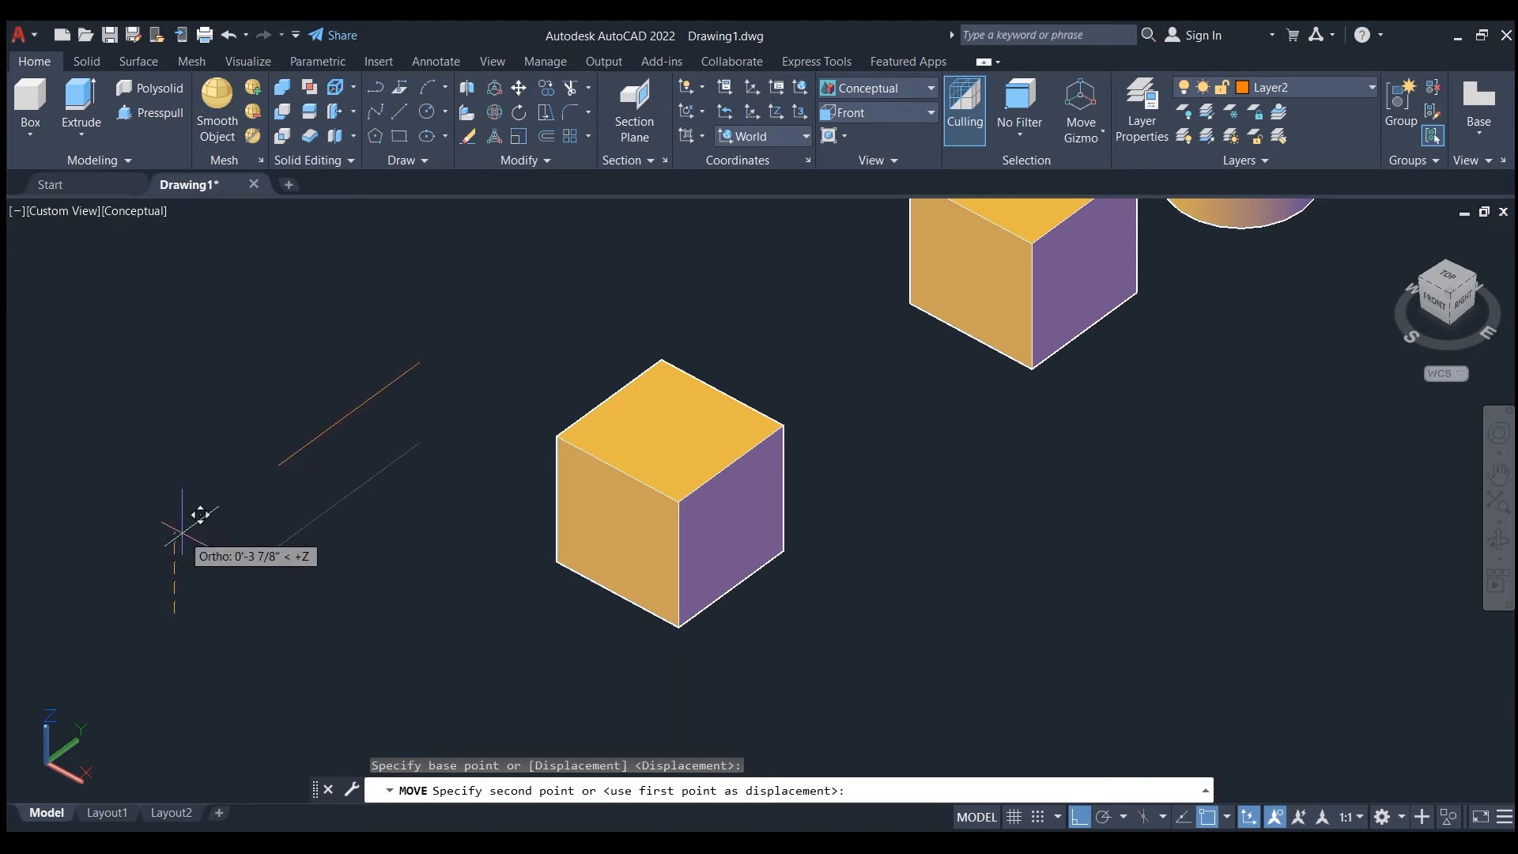
pyautogui.write('3')
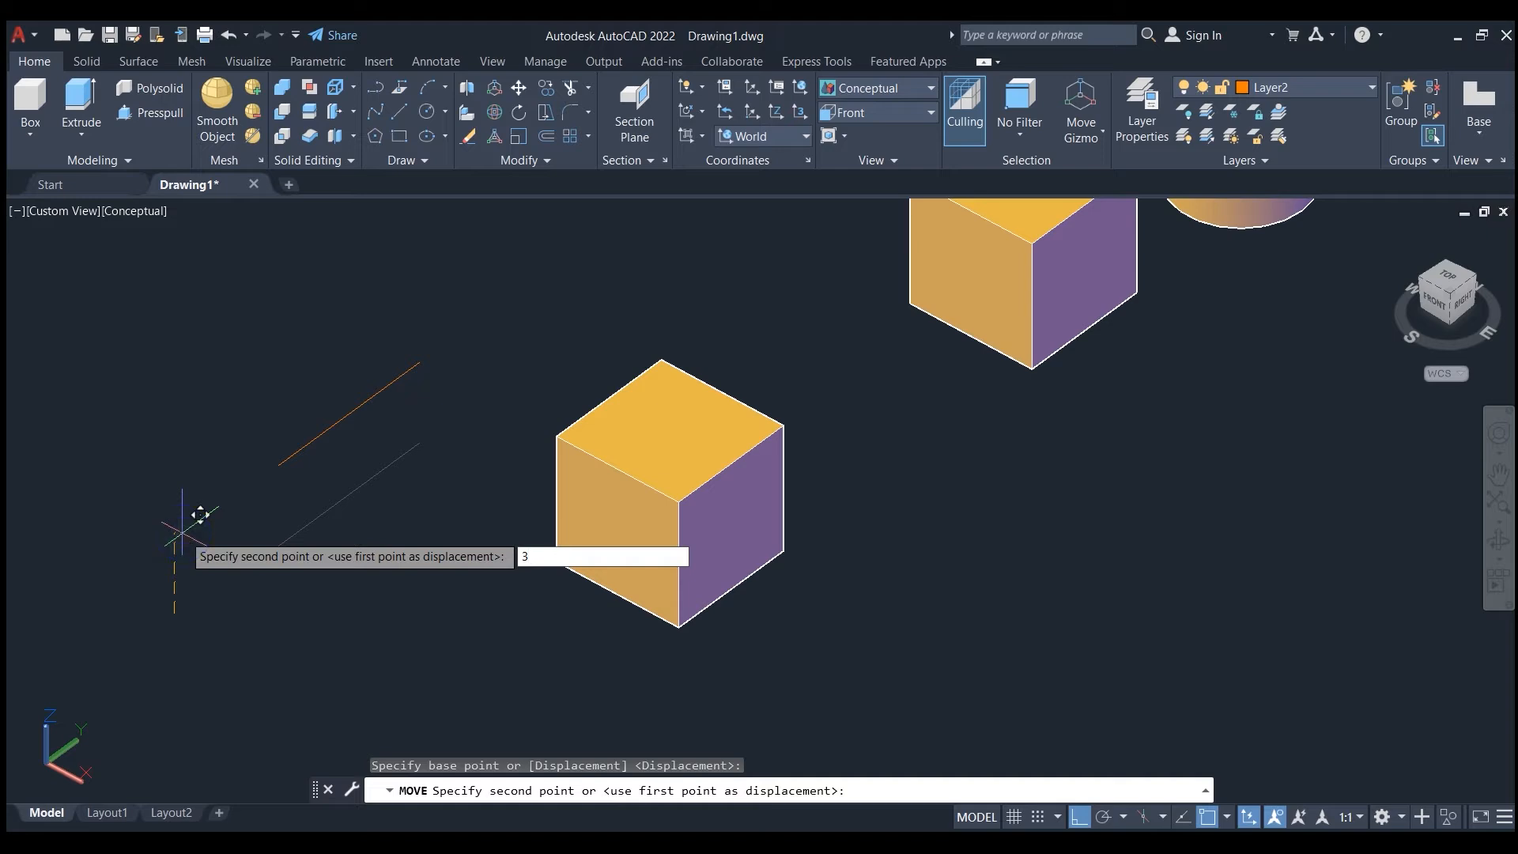
pyautogui.press('Return')
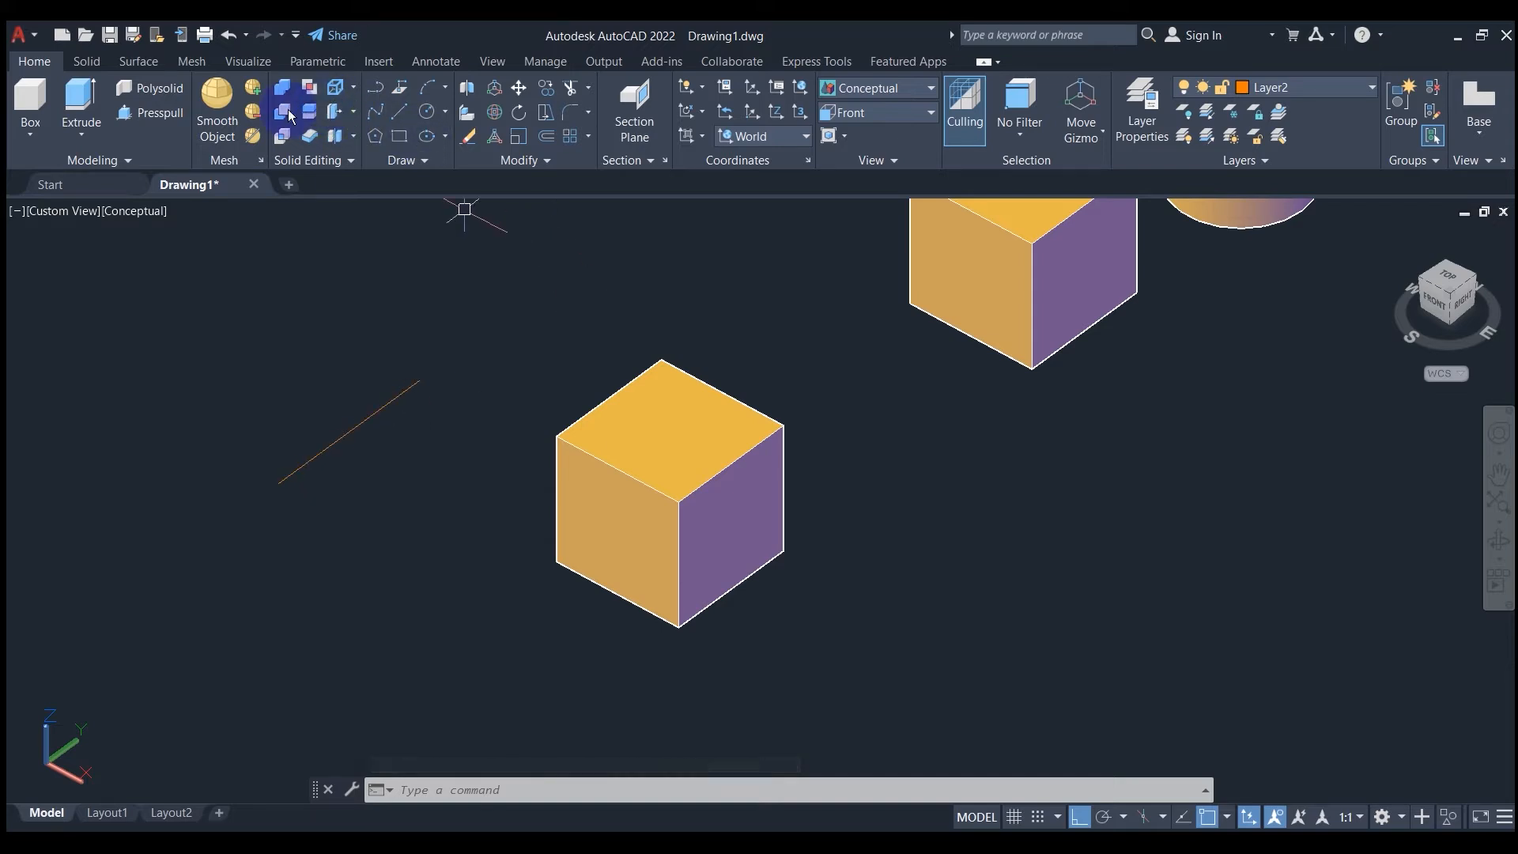
# Step: Slice the nearest box with the straight polyline as the planar object, keep the lower half, and undo the slice
pyautogui.click(309, 113)
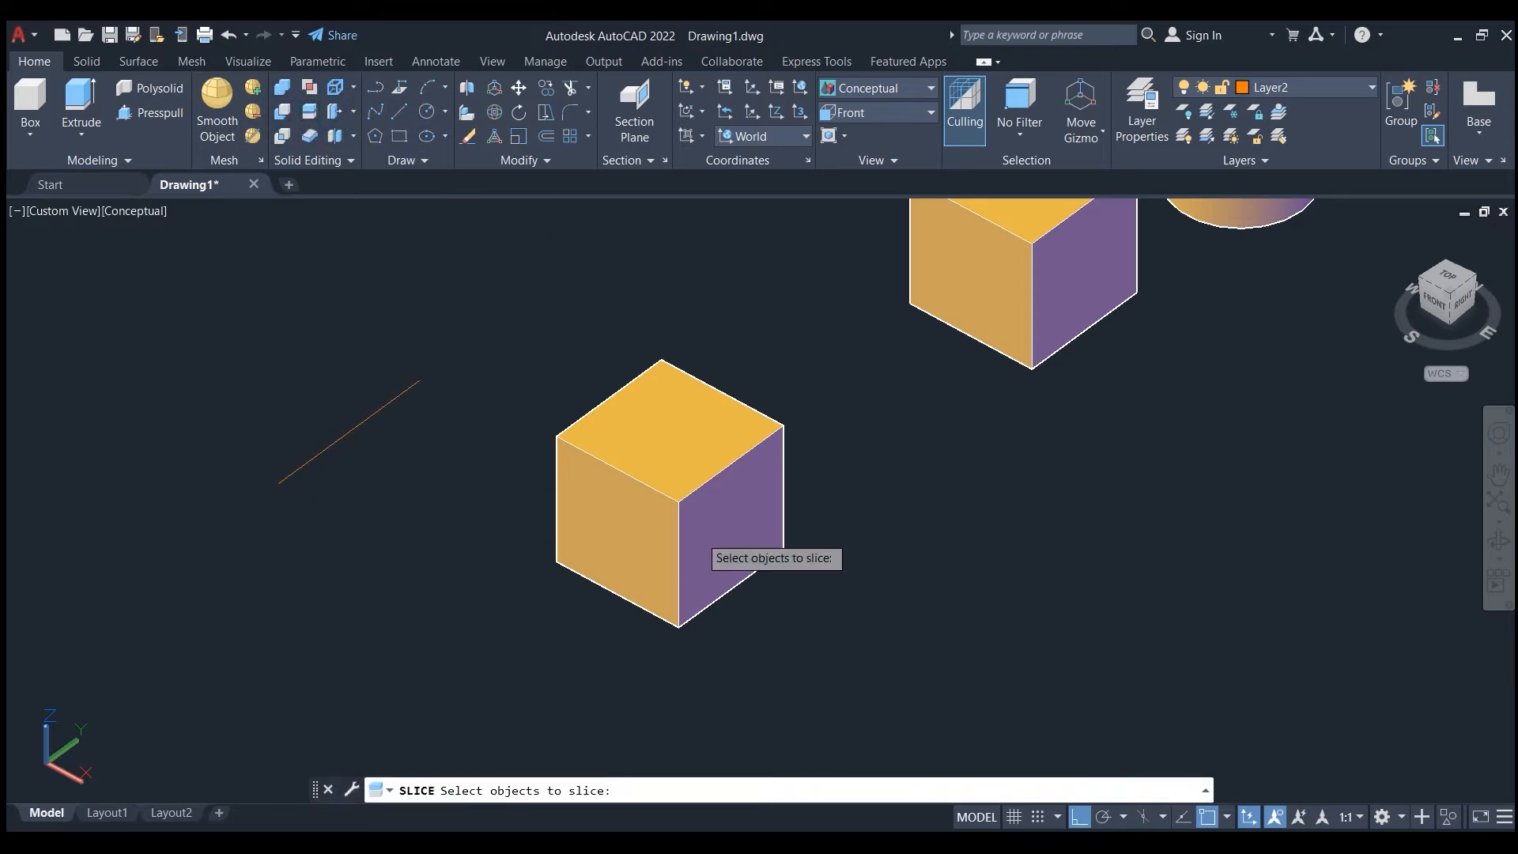
pyautogui.click(679, 512)
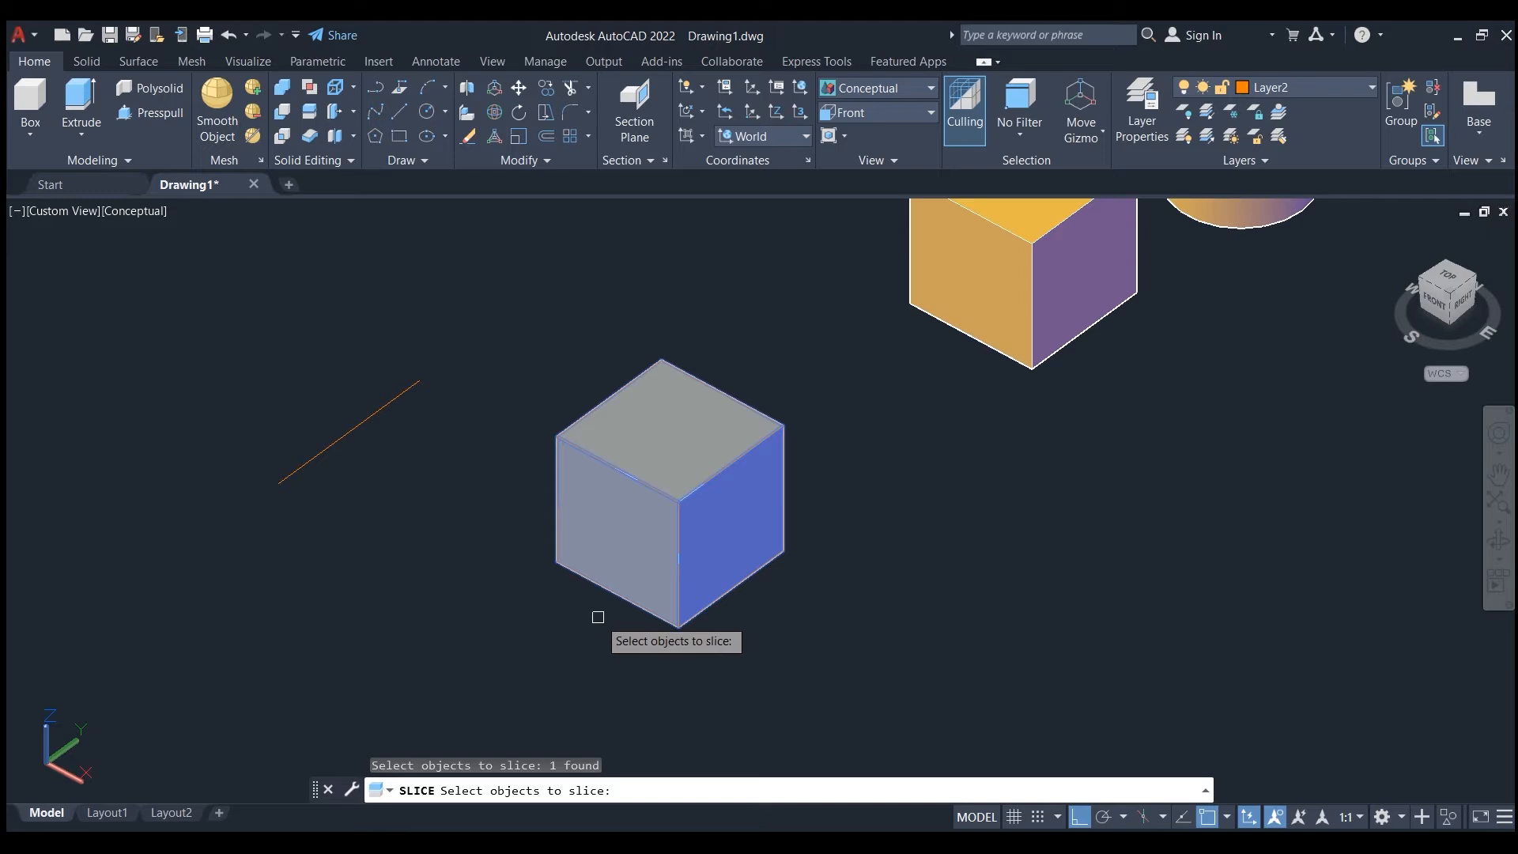
pyautogui.press('Return')
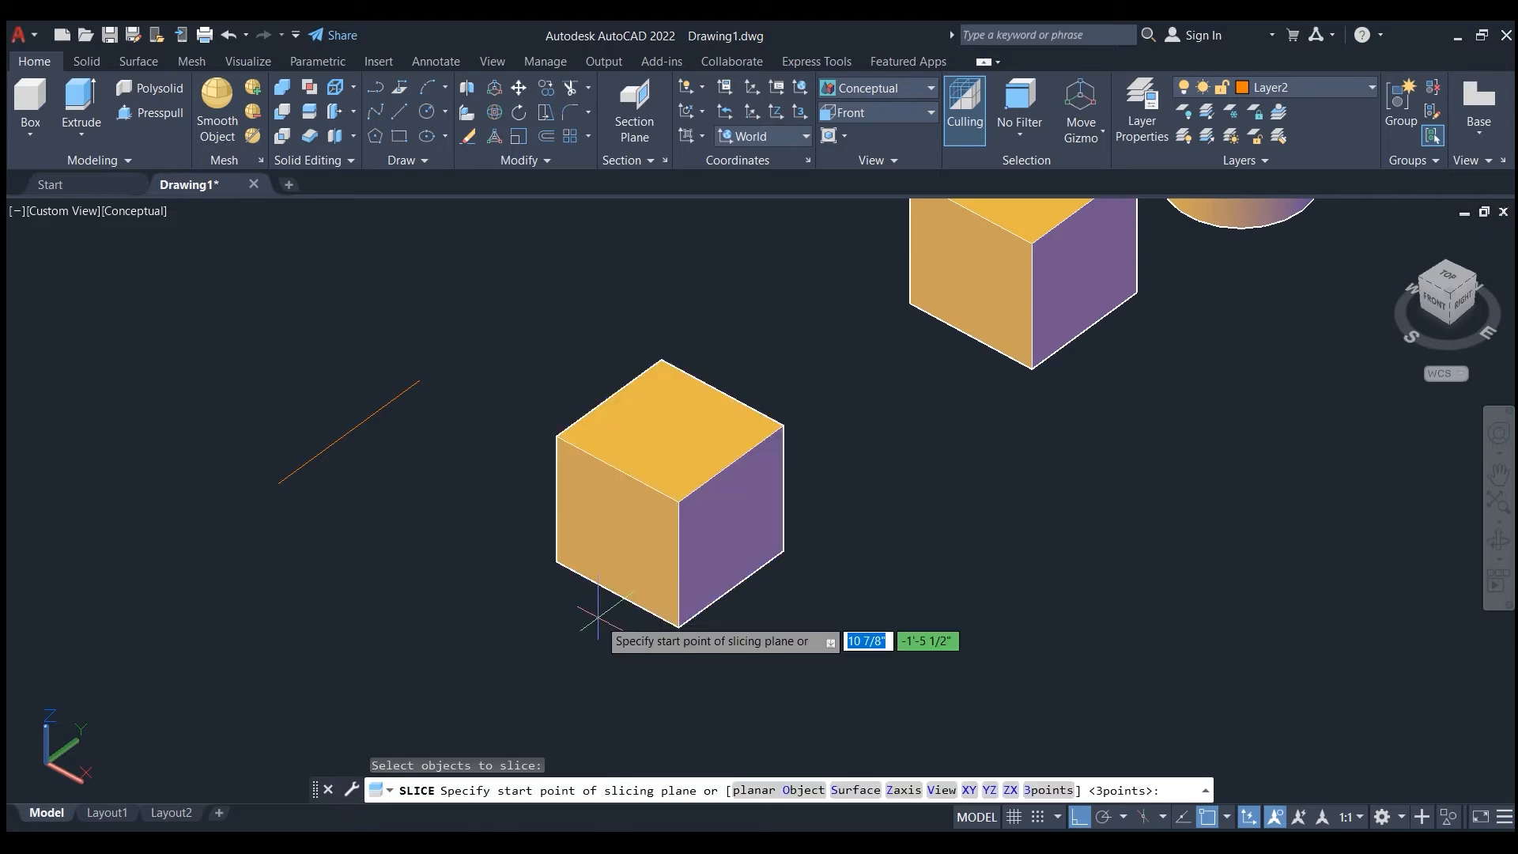
pyautogui.click(753, 791)
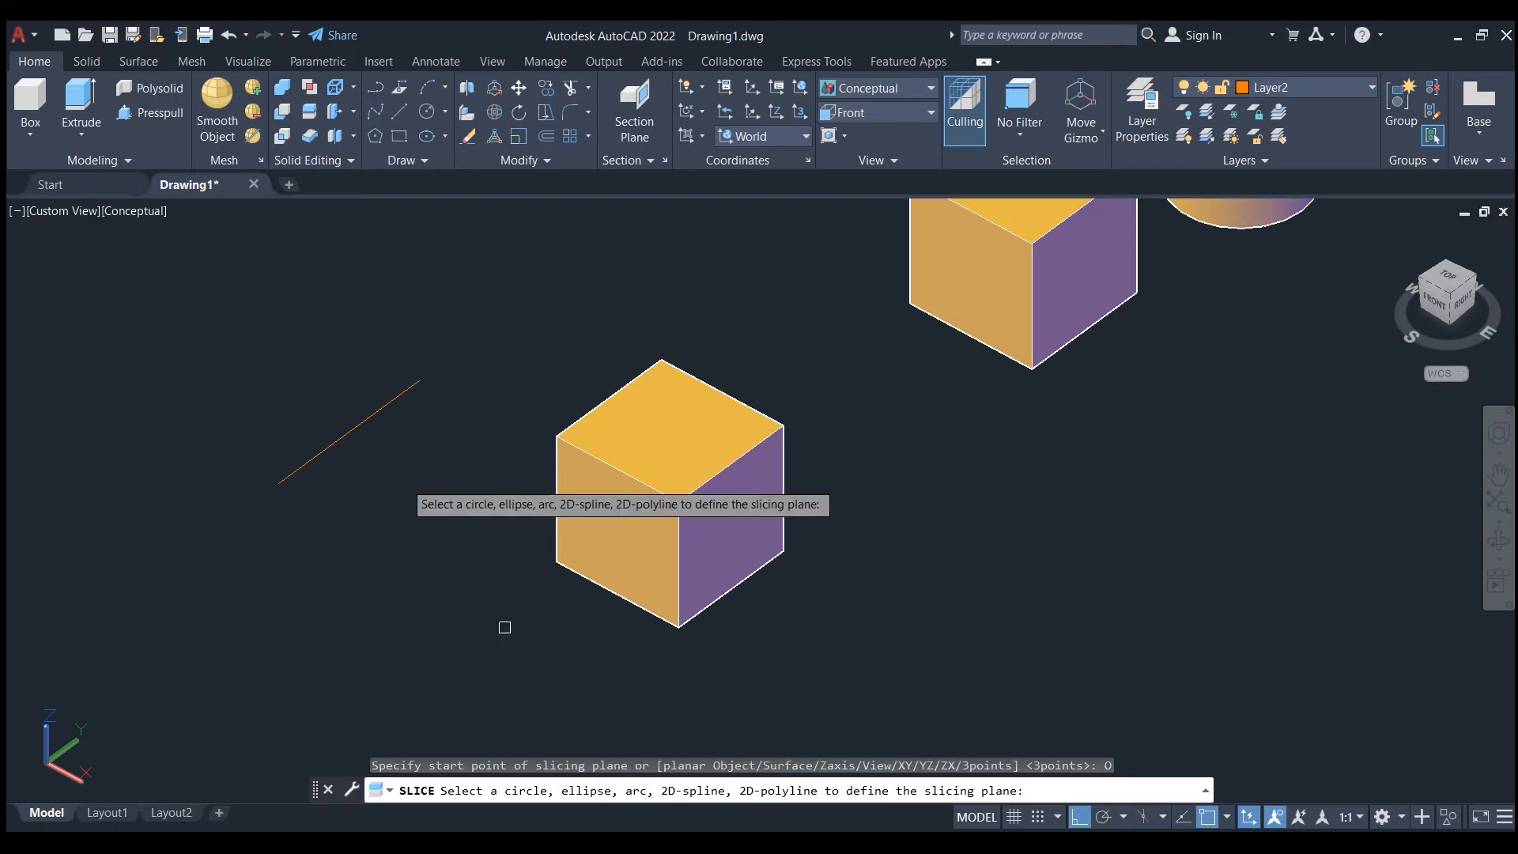
pyautogui.click(360, 422)
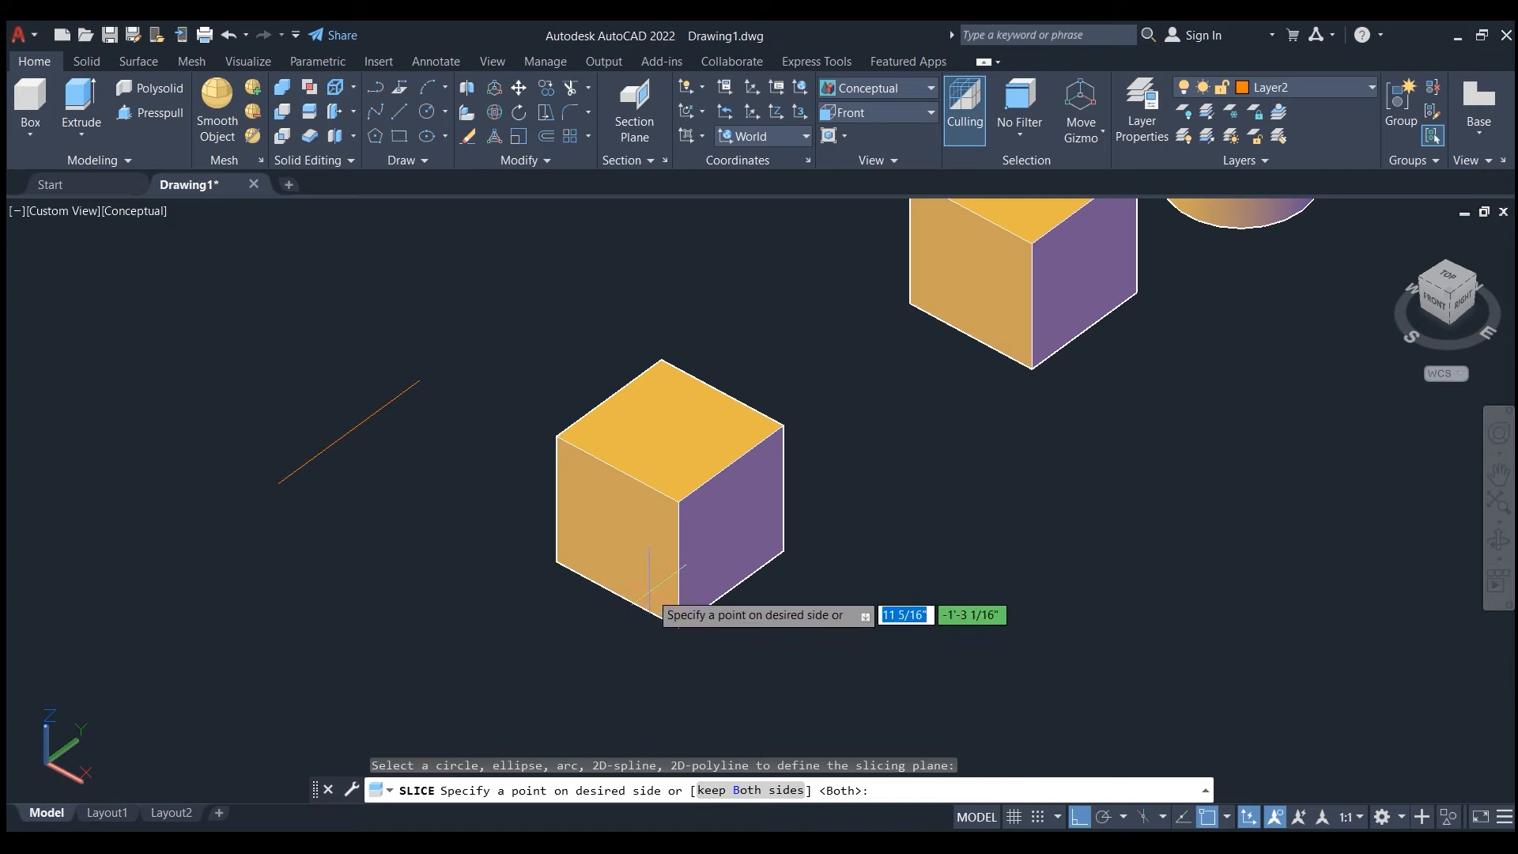
pyautogui.click(649, 592)
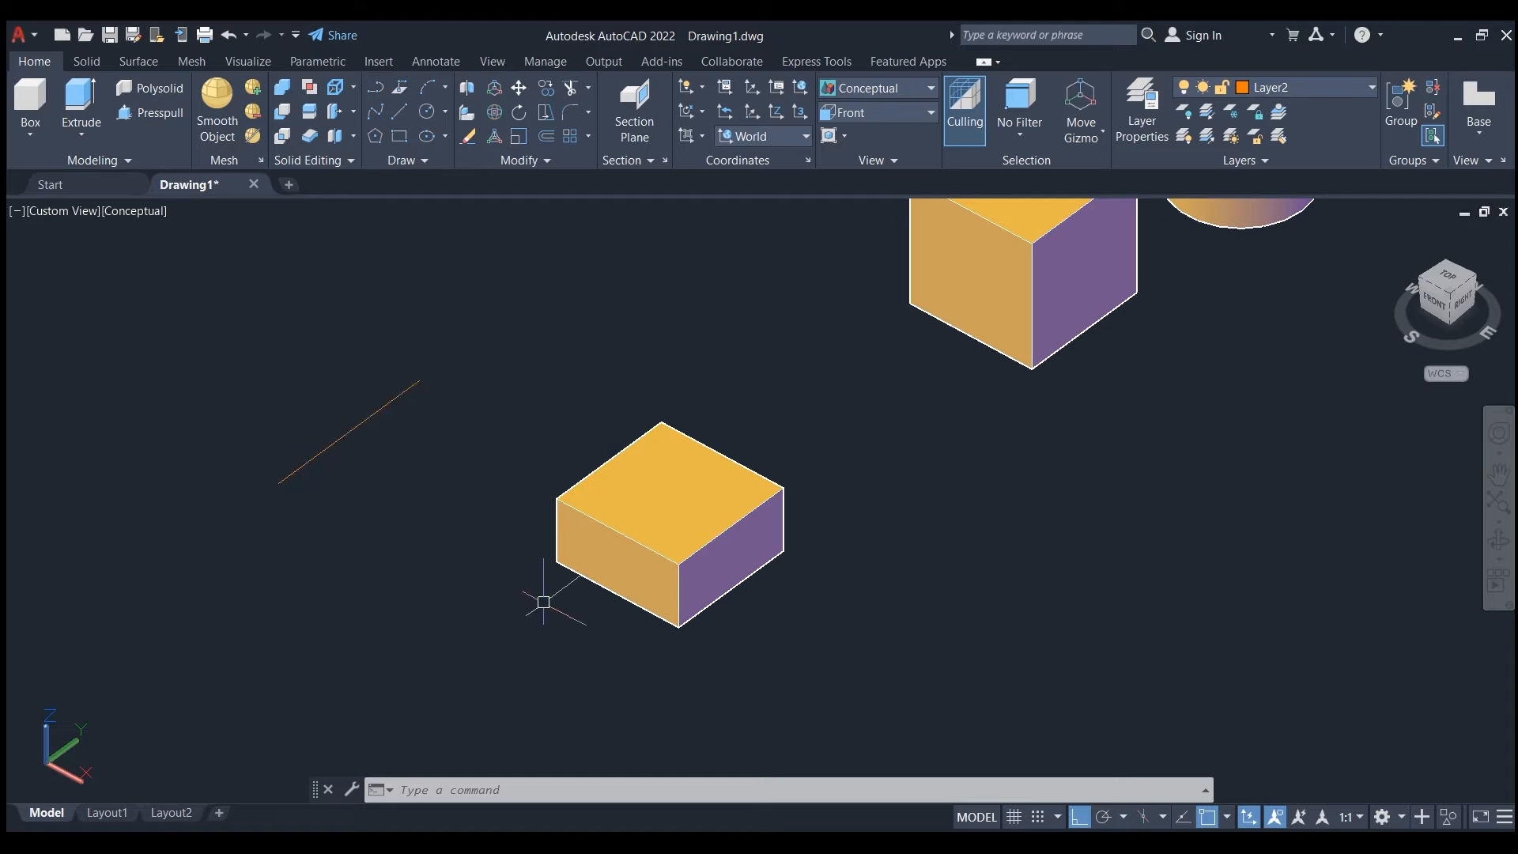
pyautogui.hotkey('ctrl', 'z')
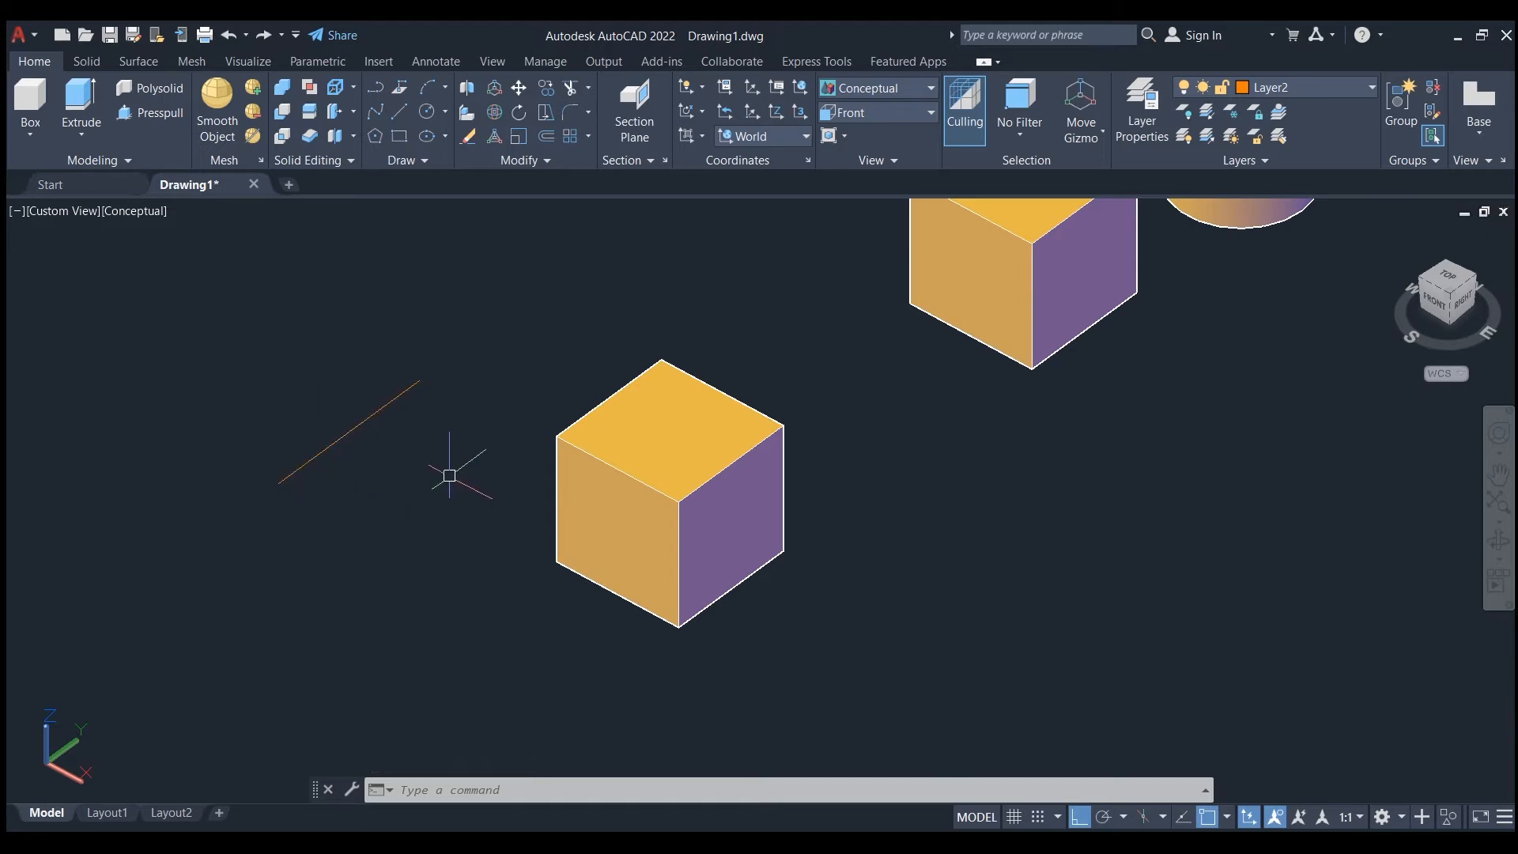
# Step: Try a freehand polyline with arc segments in the empty space beside the nearest box, and undo it
pyautogui.scroll(2, 449, 475)
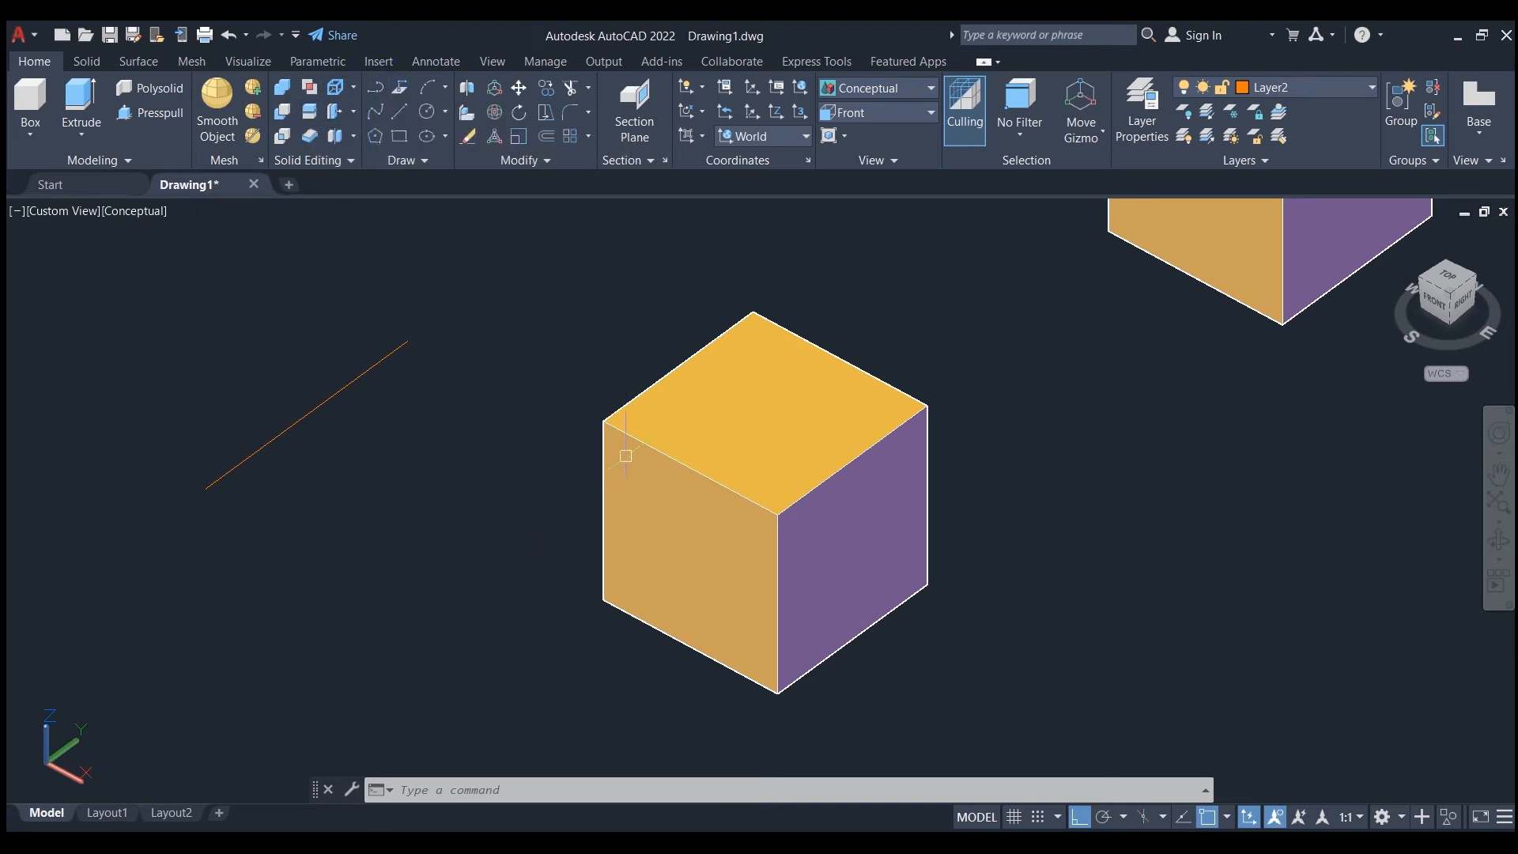
pyautogui.scroll(-1, 749, 646)
pyautogui.moveTo(748, 646); pyautogui.dragTo(664, 583, button='middle')
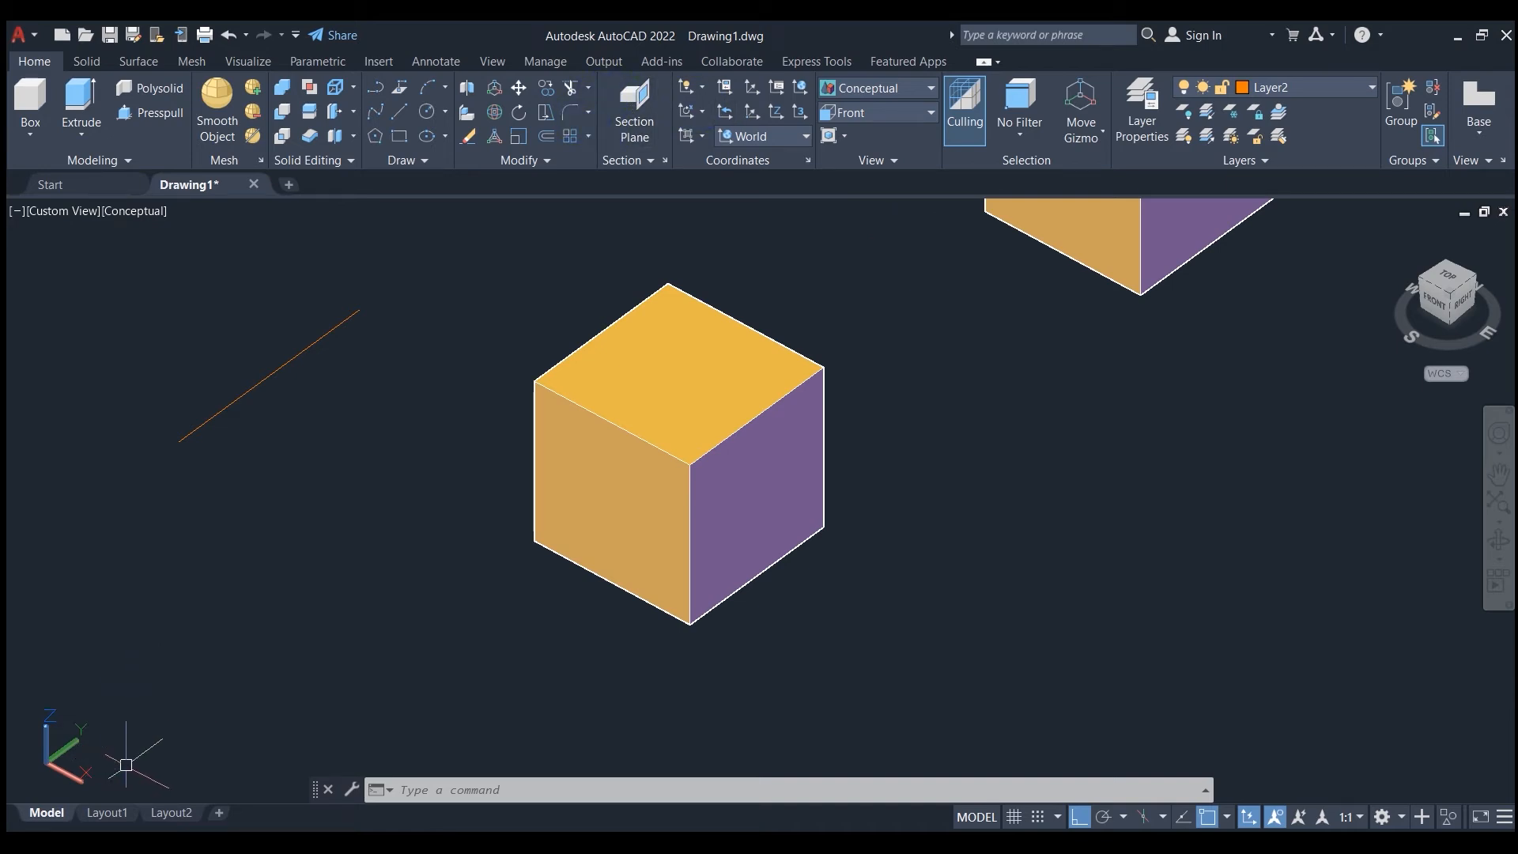
pyautogui.click(376, 88)
pyautogui.click(402, 484)
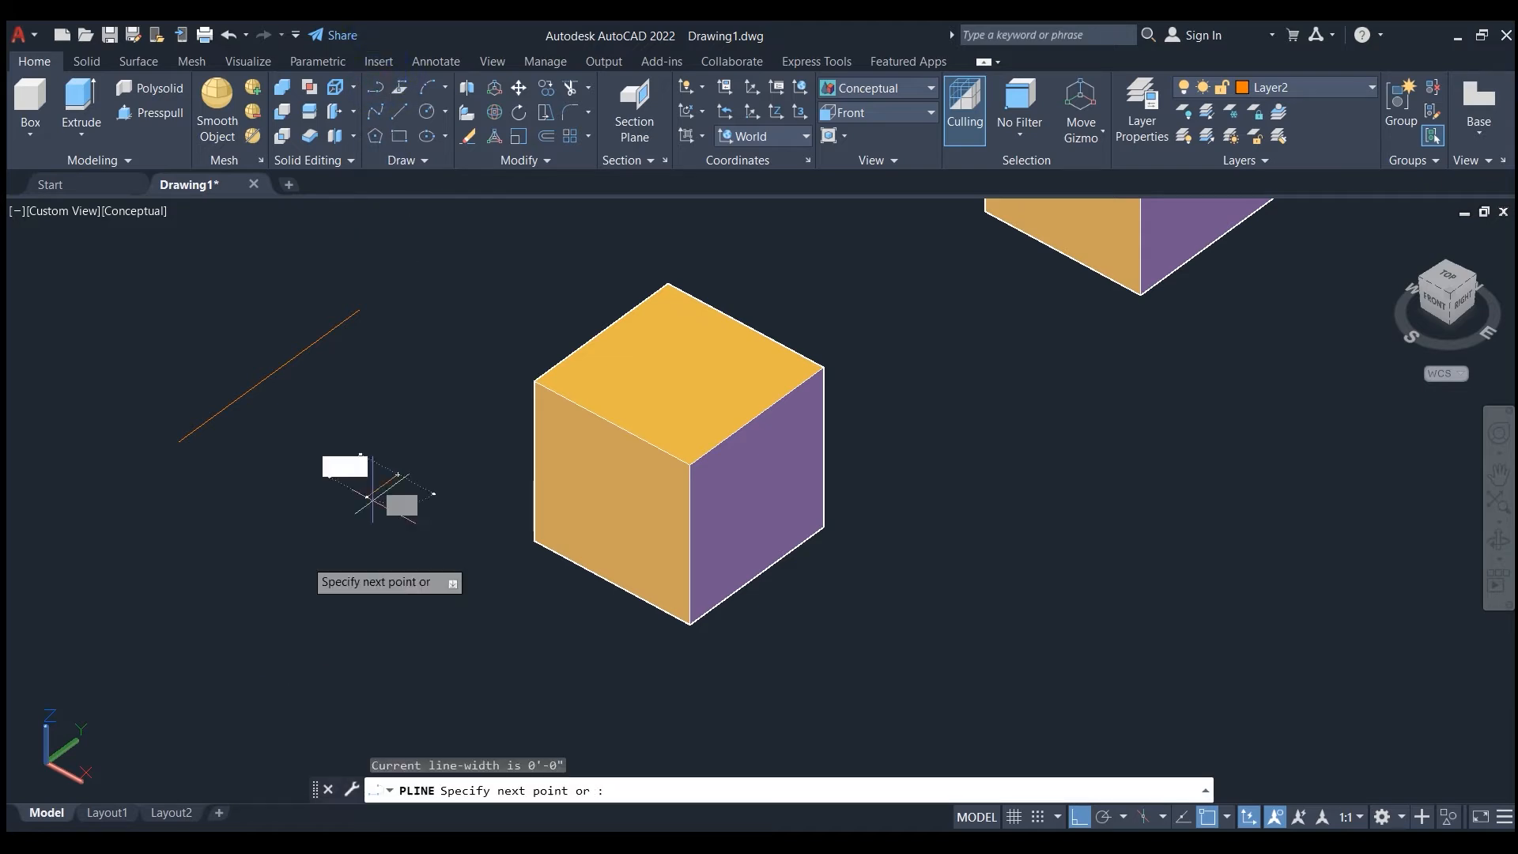
pyautogui.click(1077, 820)
pyautogui.write('a')
pyautogui.press('Return')
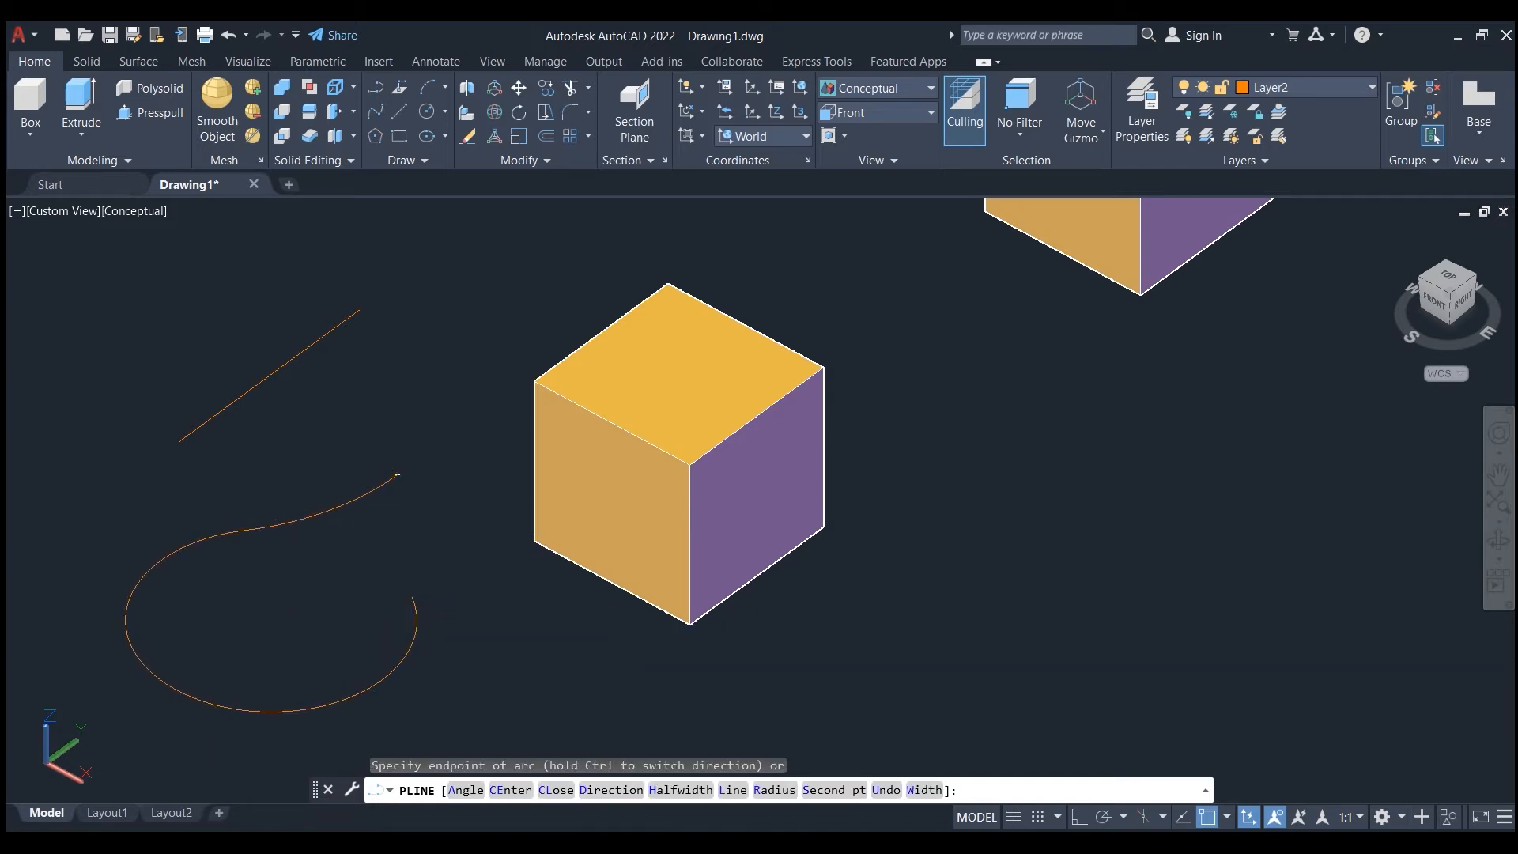
pyautogui.click(412, 601)
pyautogui.press('Escape')
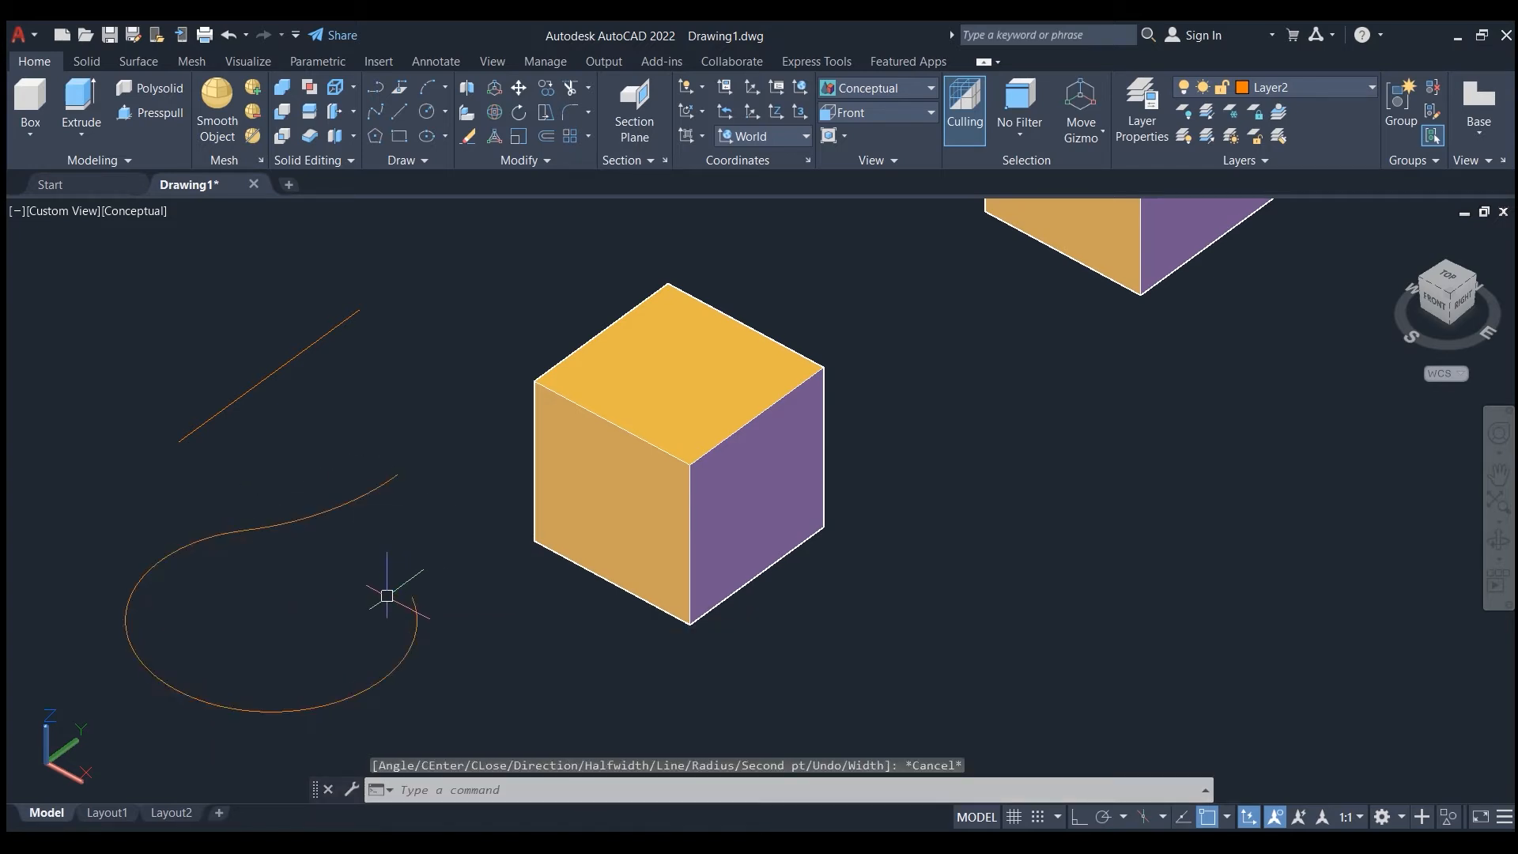
pyautogui.hotkey('ctrl', 'z')
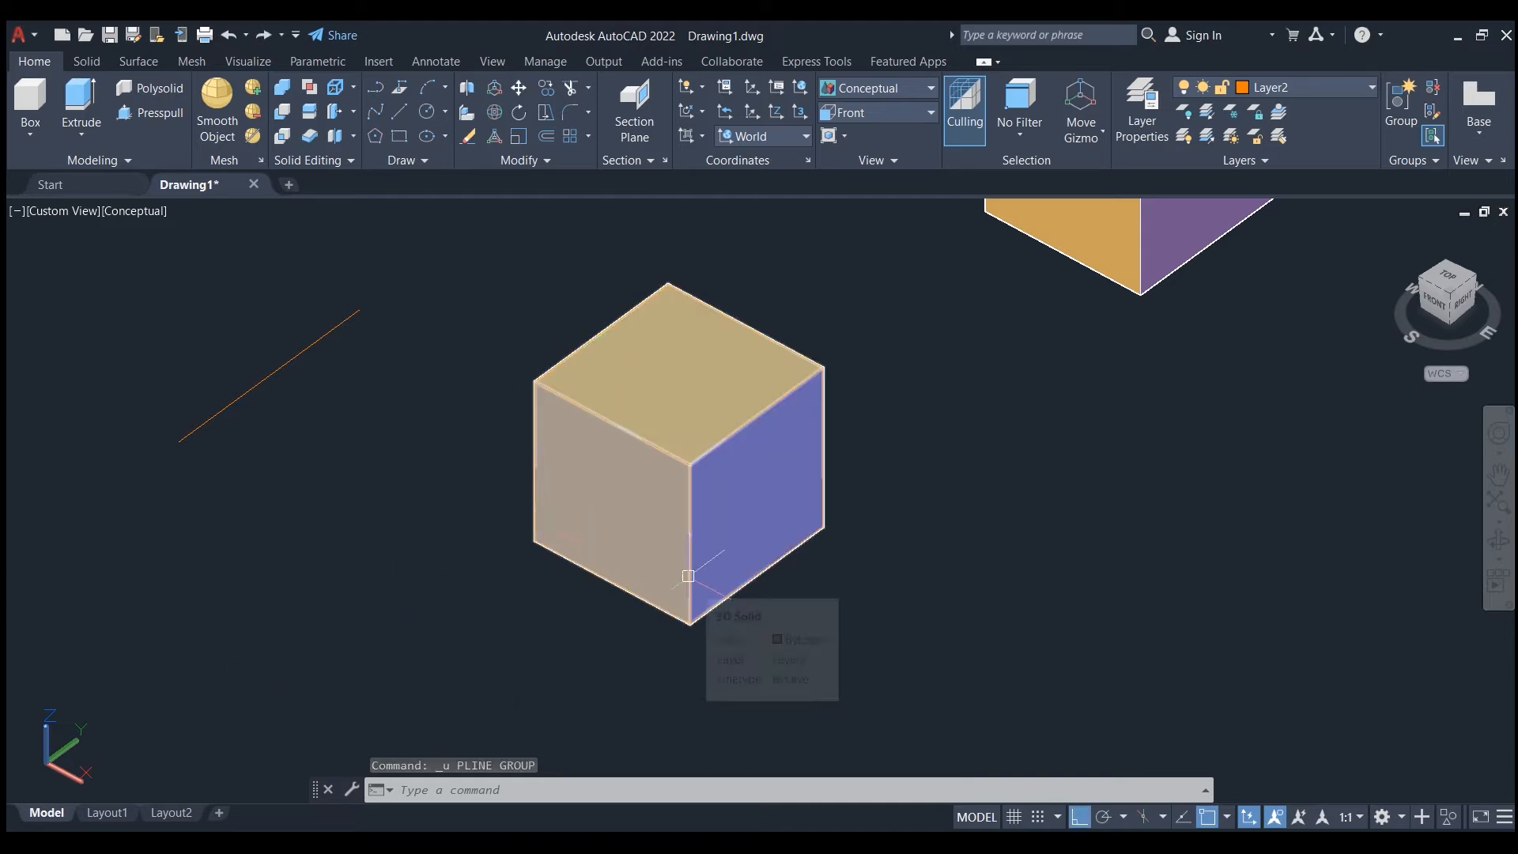
# Step: Set the coordinate system to Front and turn Ortho off, abandoning the polyline in progress
pyautogui.click(761, 135)
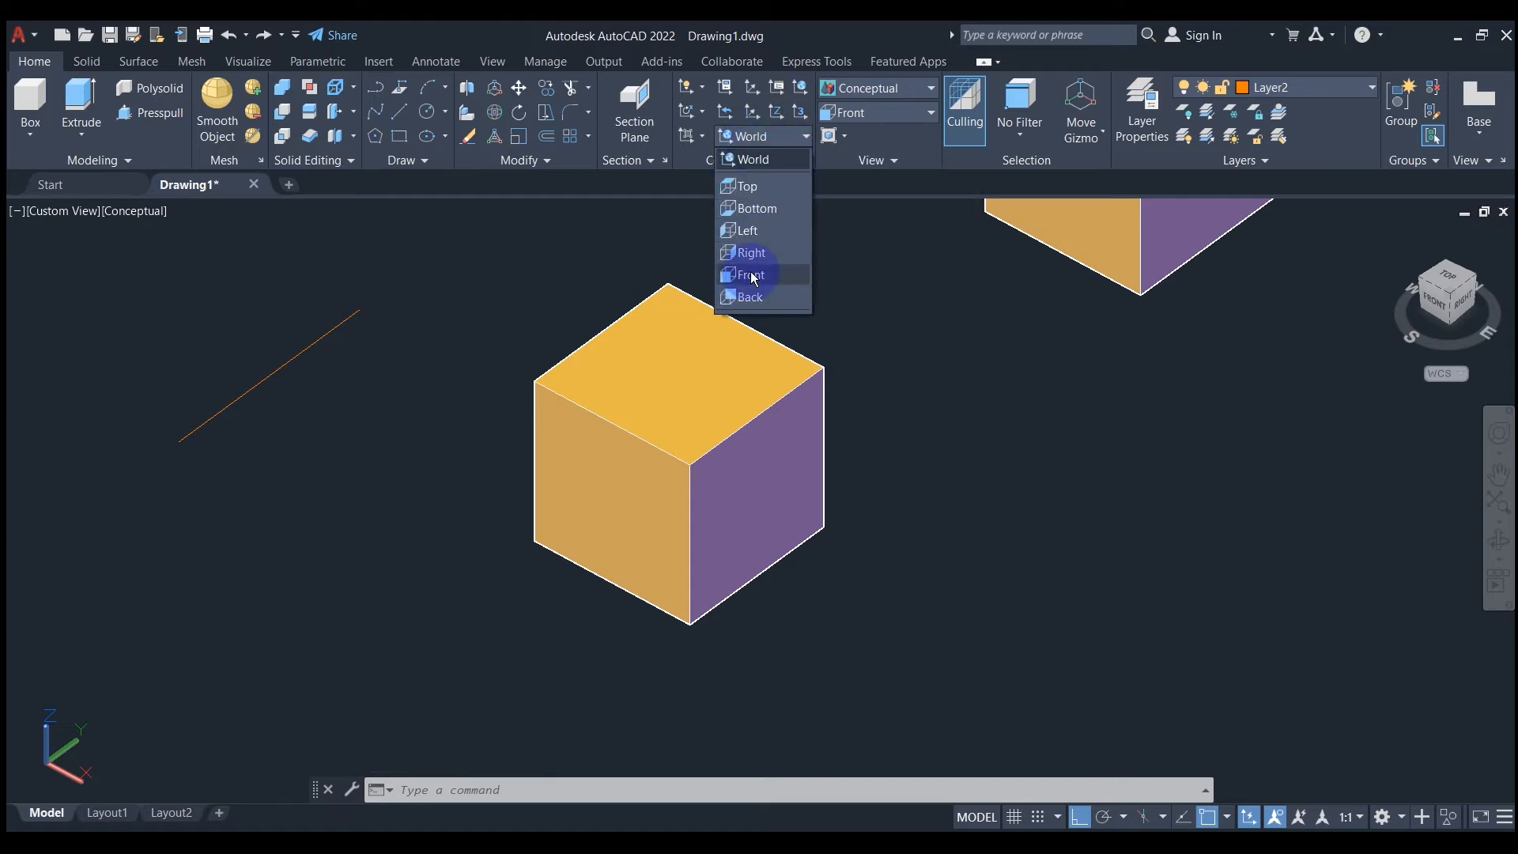
pyautogui.click(718, 277)
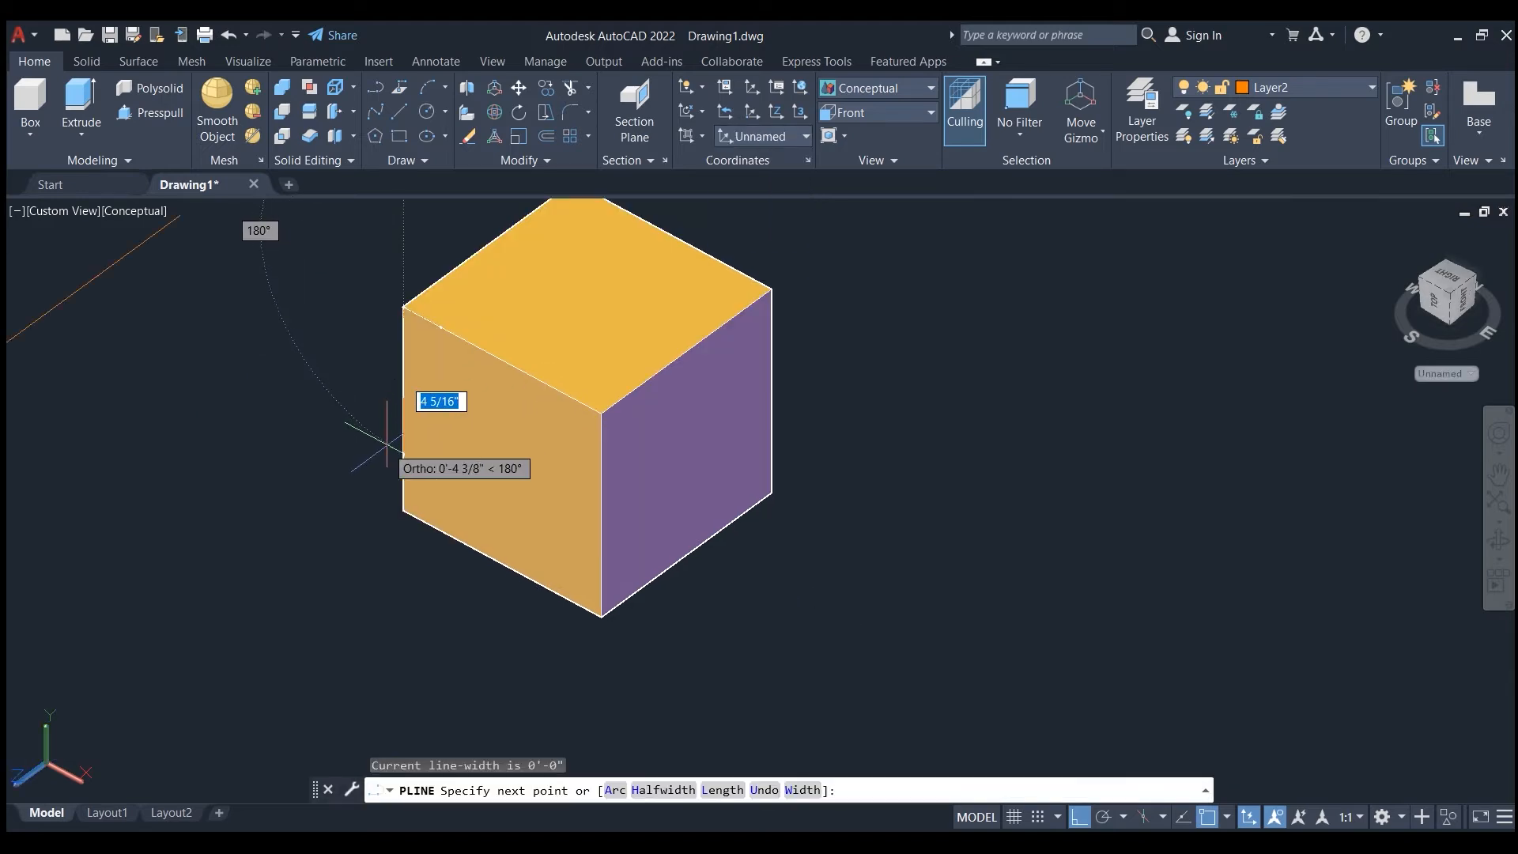
pyautogui.press('F8')
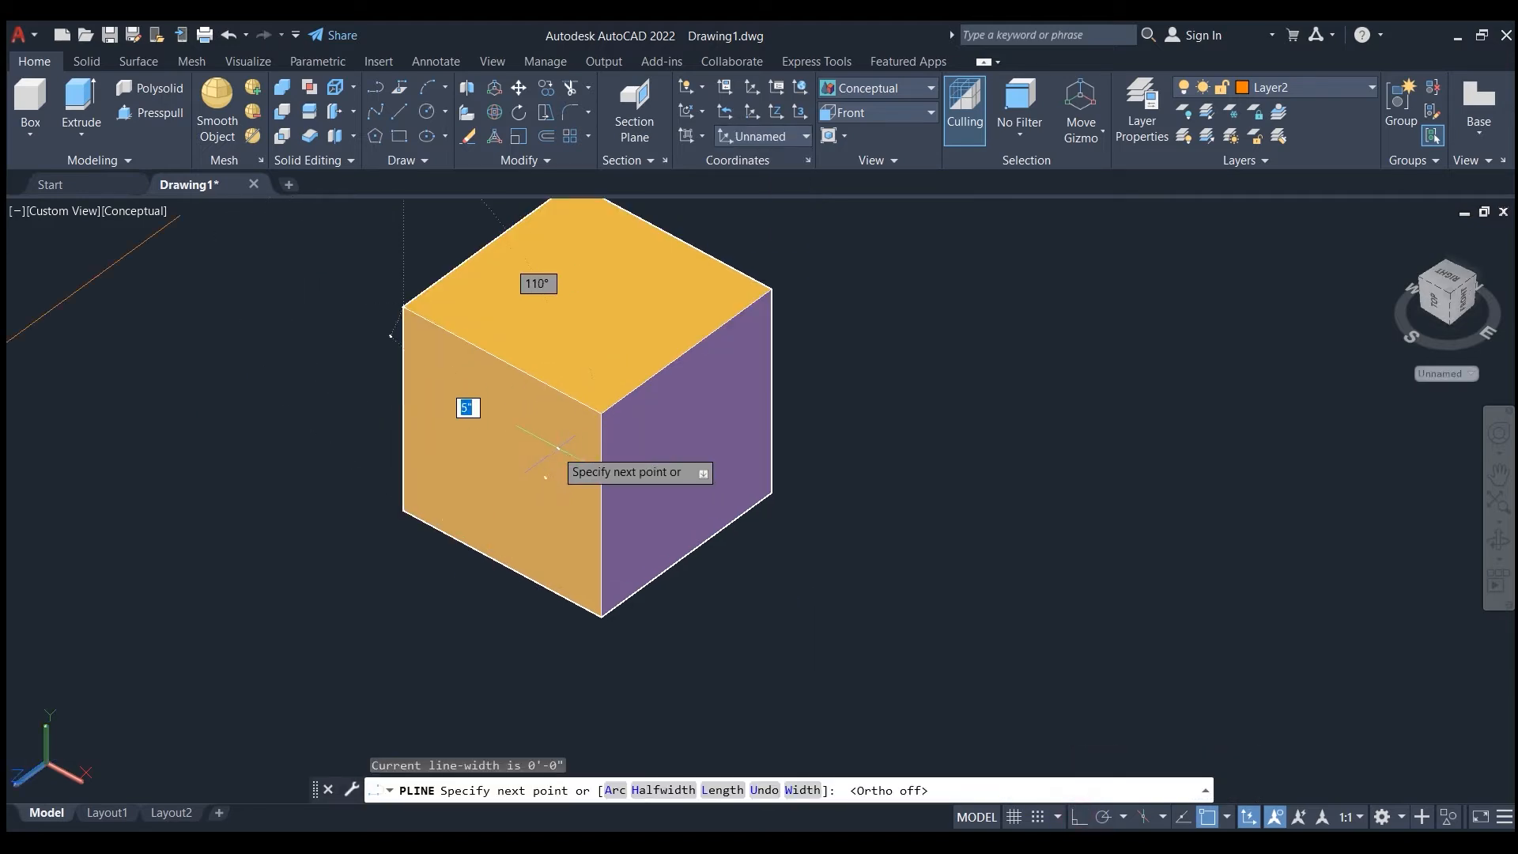
pyautogui.press('Escape')
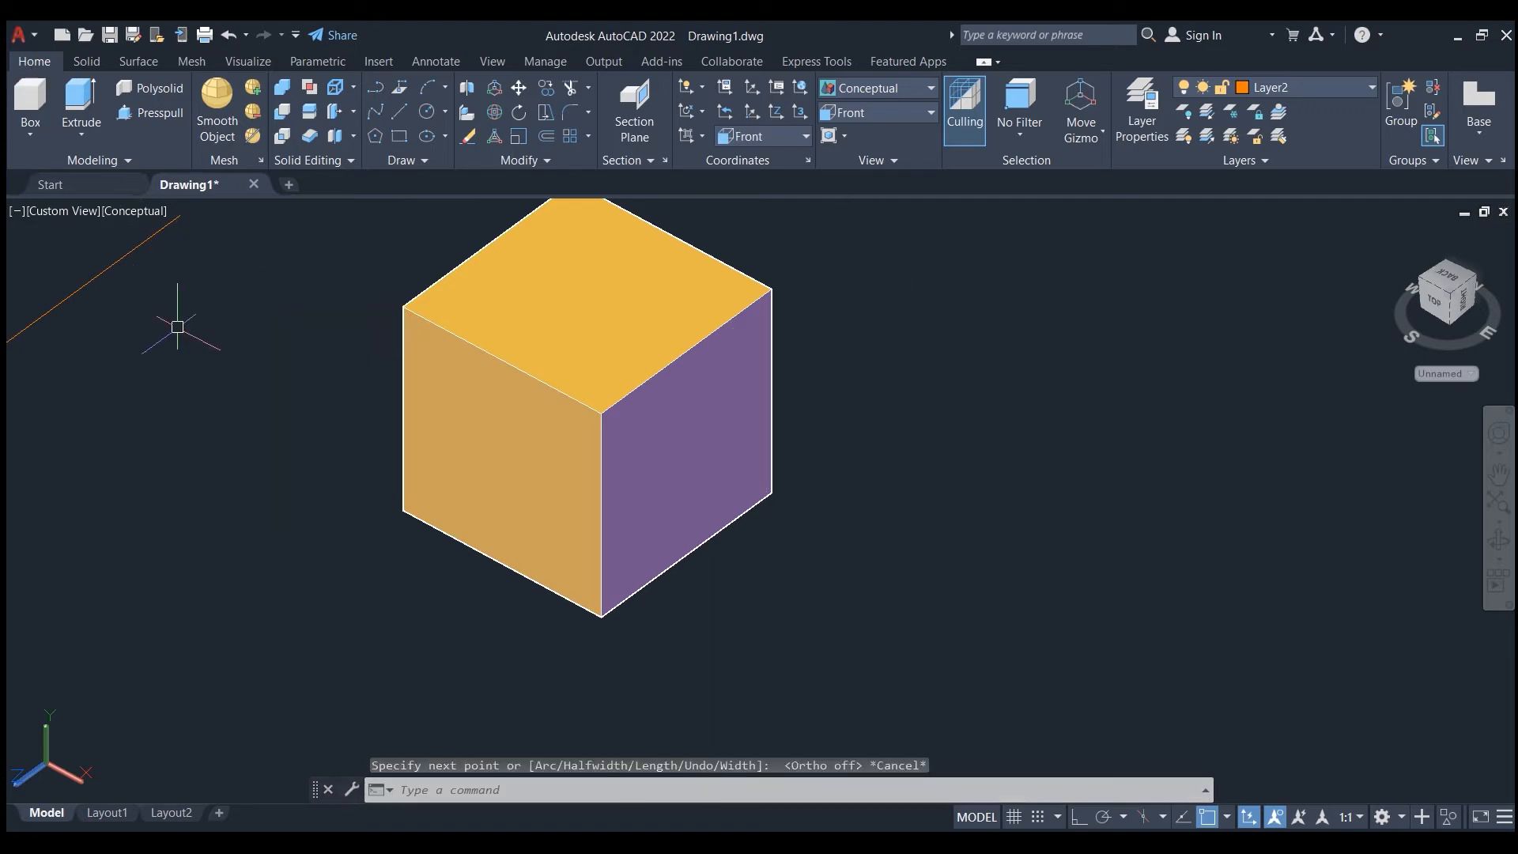
# Step: Switch the viewport's visual style to 2D Wireframe
pyautogui.click(153, 212)
pyautogui.click(162, 251)
pyautogui.scroll(2, 421, 534)
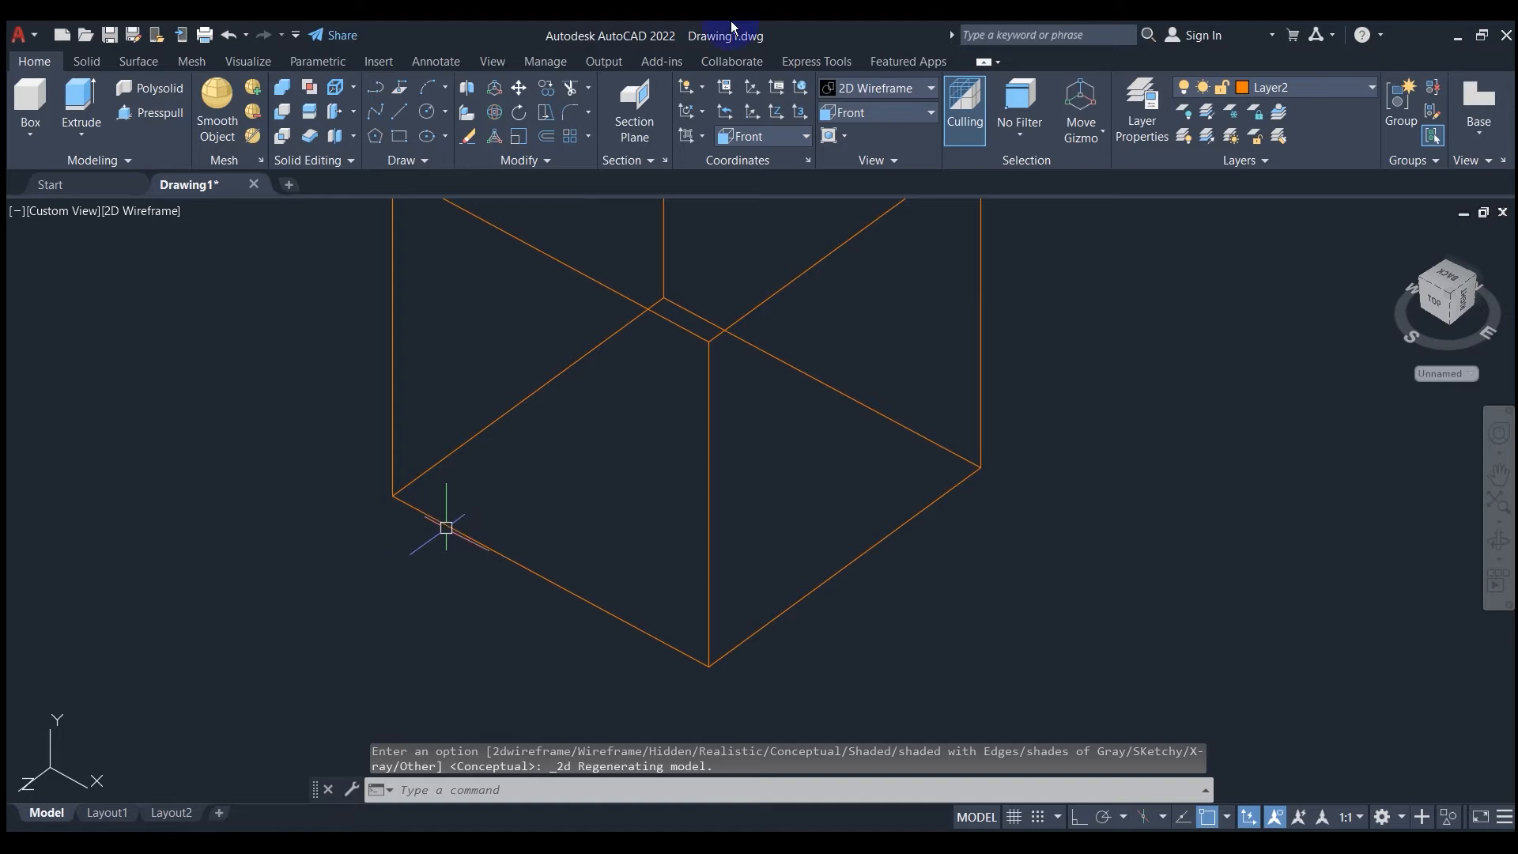
# Step: Draw a wavy arc polyline across the nearest box's front face, from its upper-left corner to its lower-right corner, setting the first arc's tangent direction
pyautogui.click(375, 87)
pyautogui.scroll(-2, 487, 480)
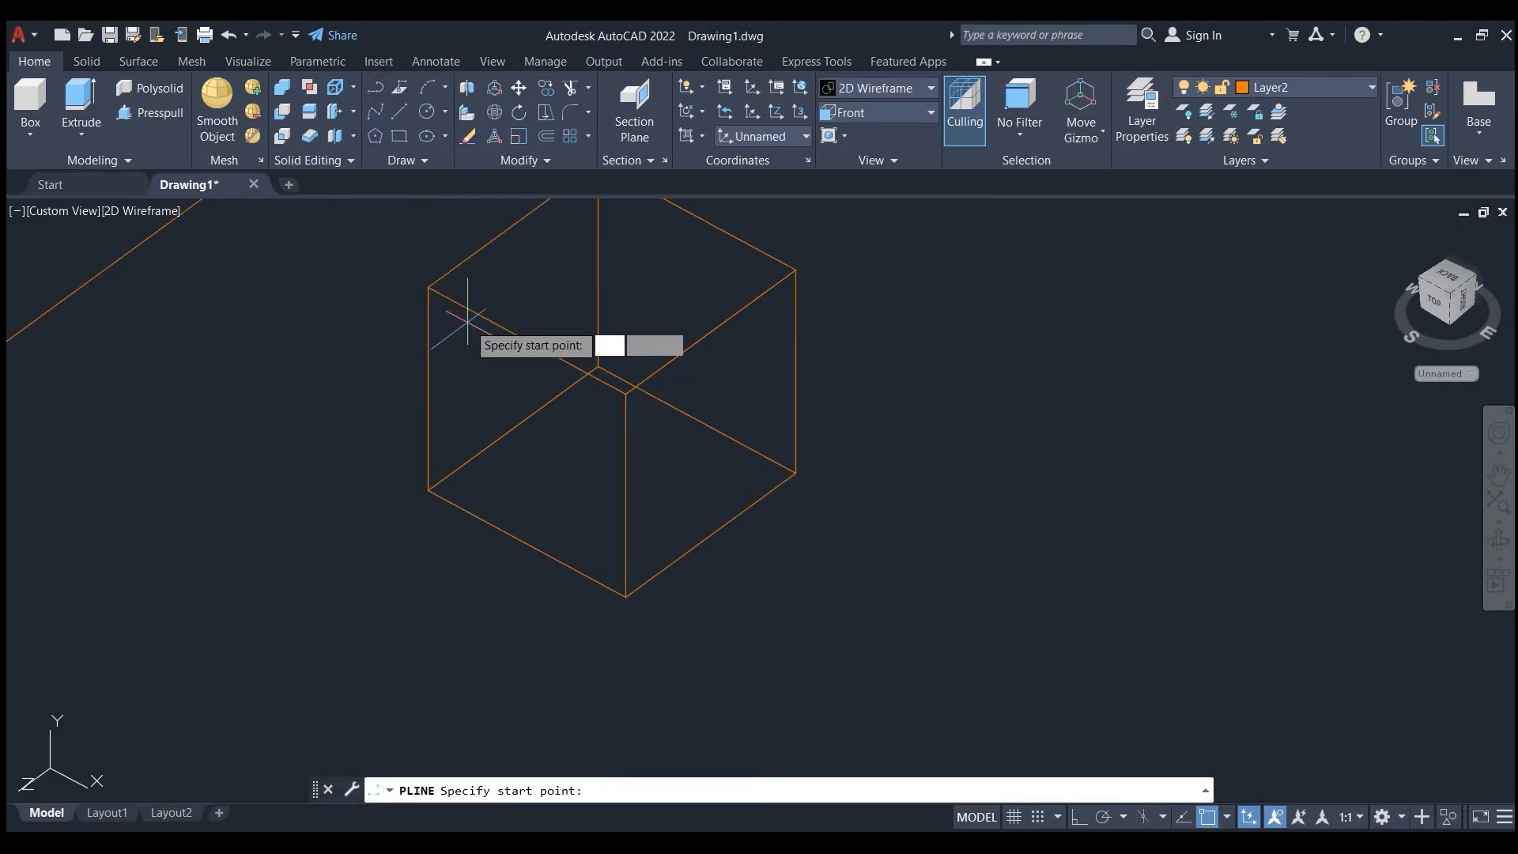
pyautogui.click(428, 288)
pyautogui.write('a')
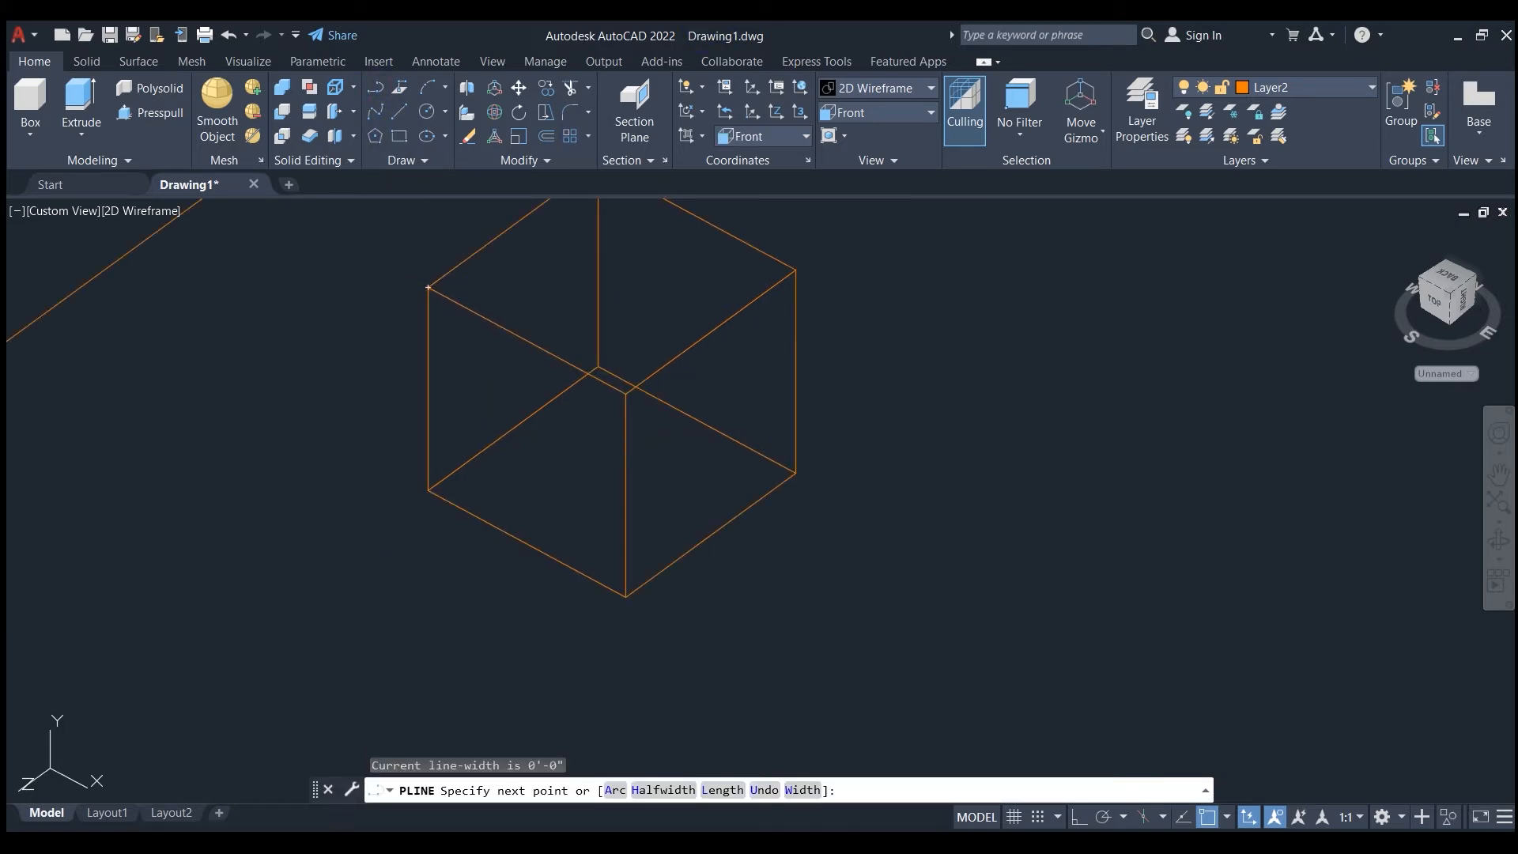
pyautogui.press('Return')
pyautogui.write('d')
pyautogui.press('Return')
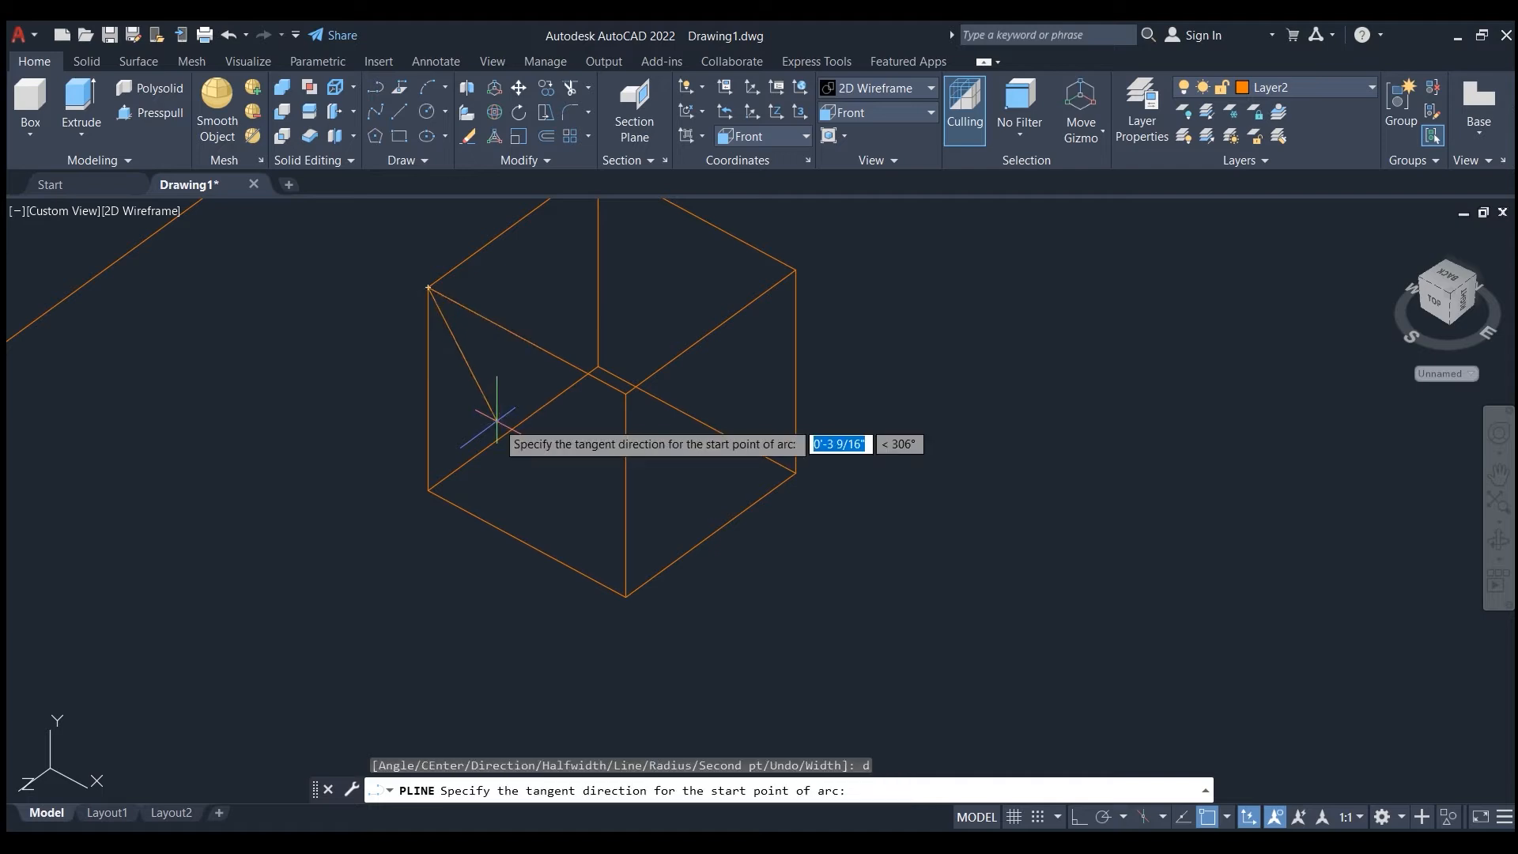
pyautogui.click(472, 420)
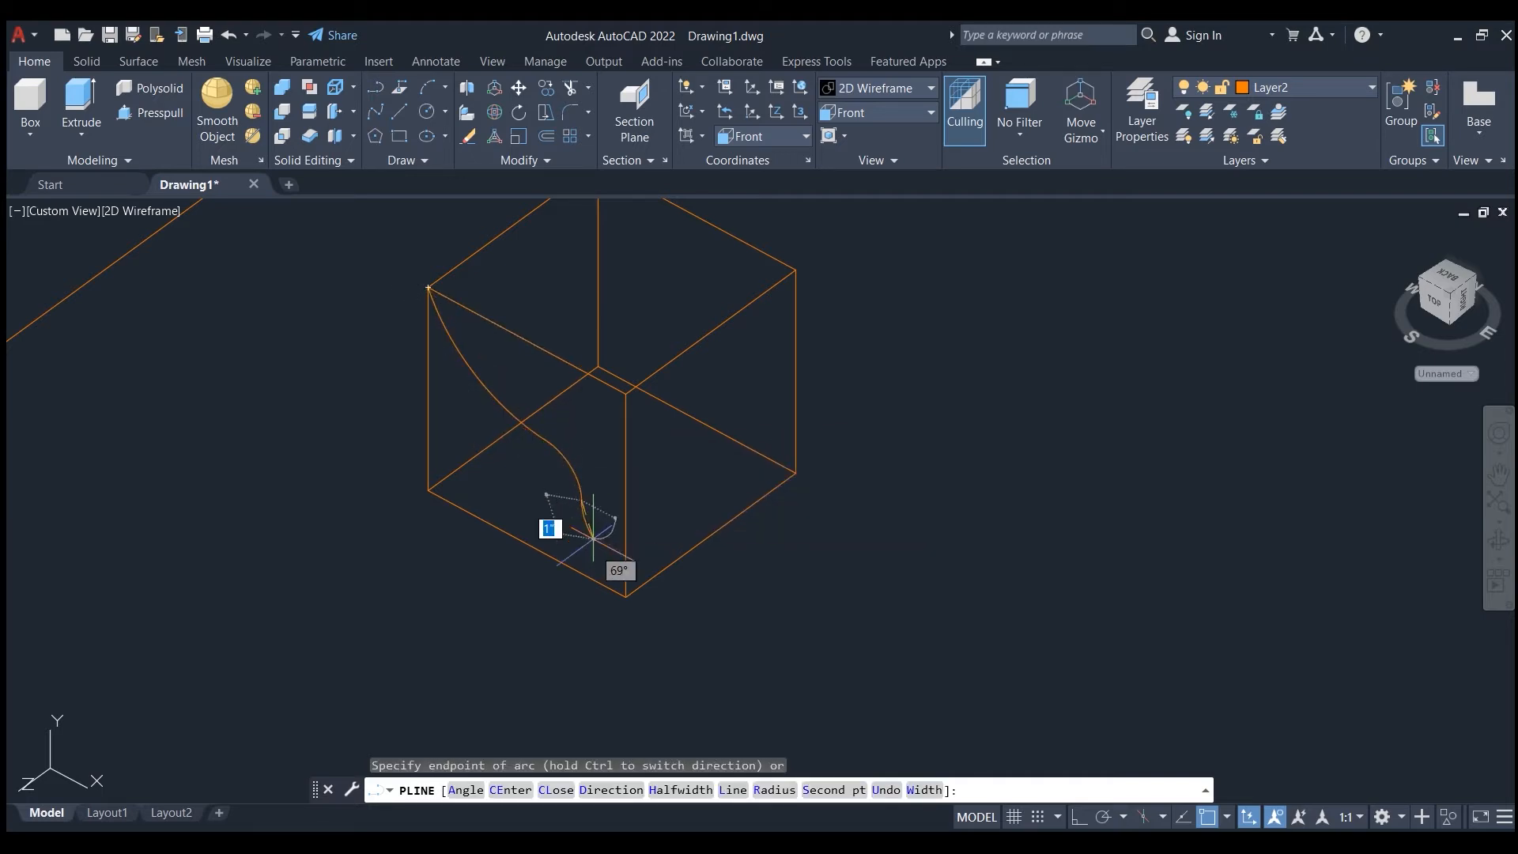
pyautogui.click(625, 596)
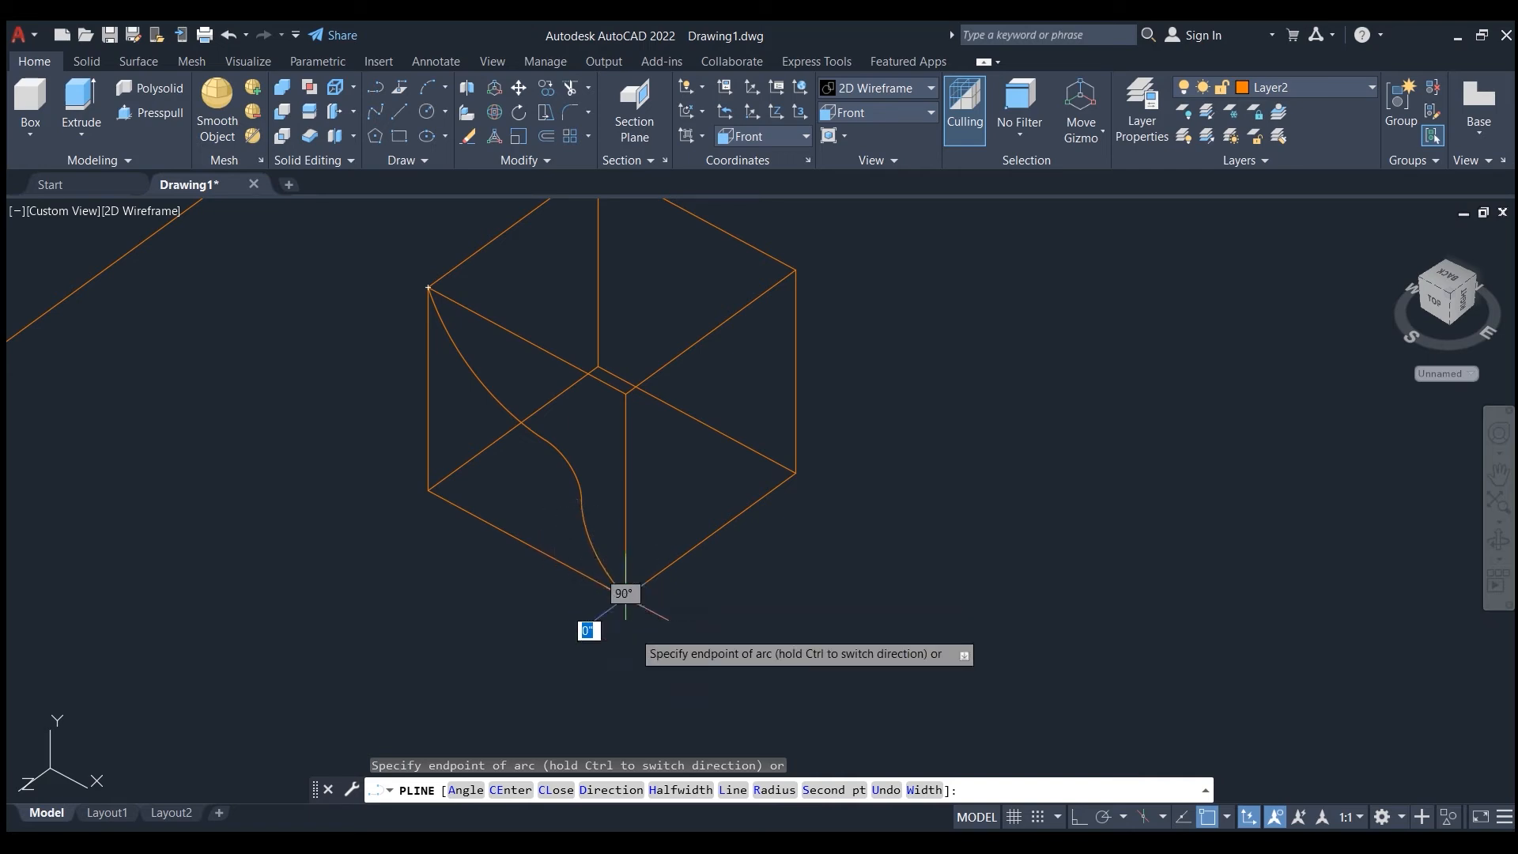
pyautogui.press('Return')
# Step: Move the wavy polyline about 5 9/16" straight out in front of the box along the Z axis with Ortho on
pyautogui.scroll(-2, 644, 660)
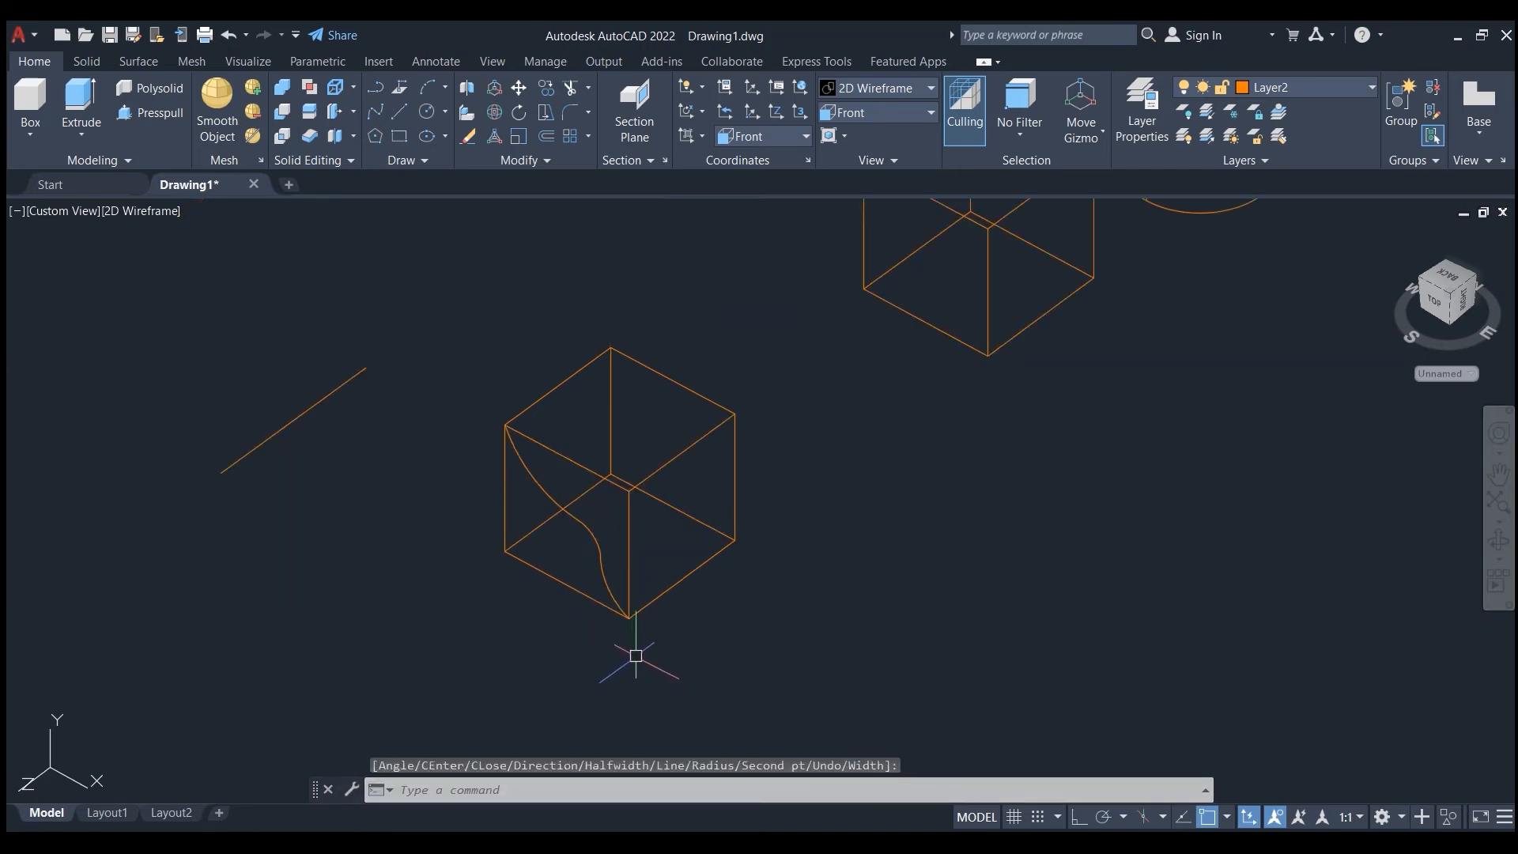
pyautogui.click(583, 528)
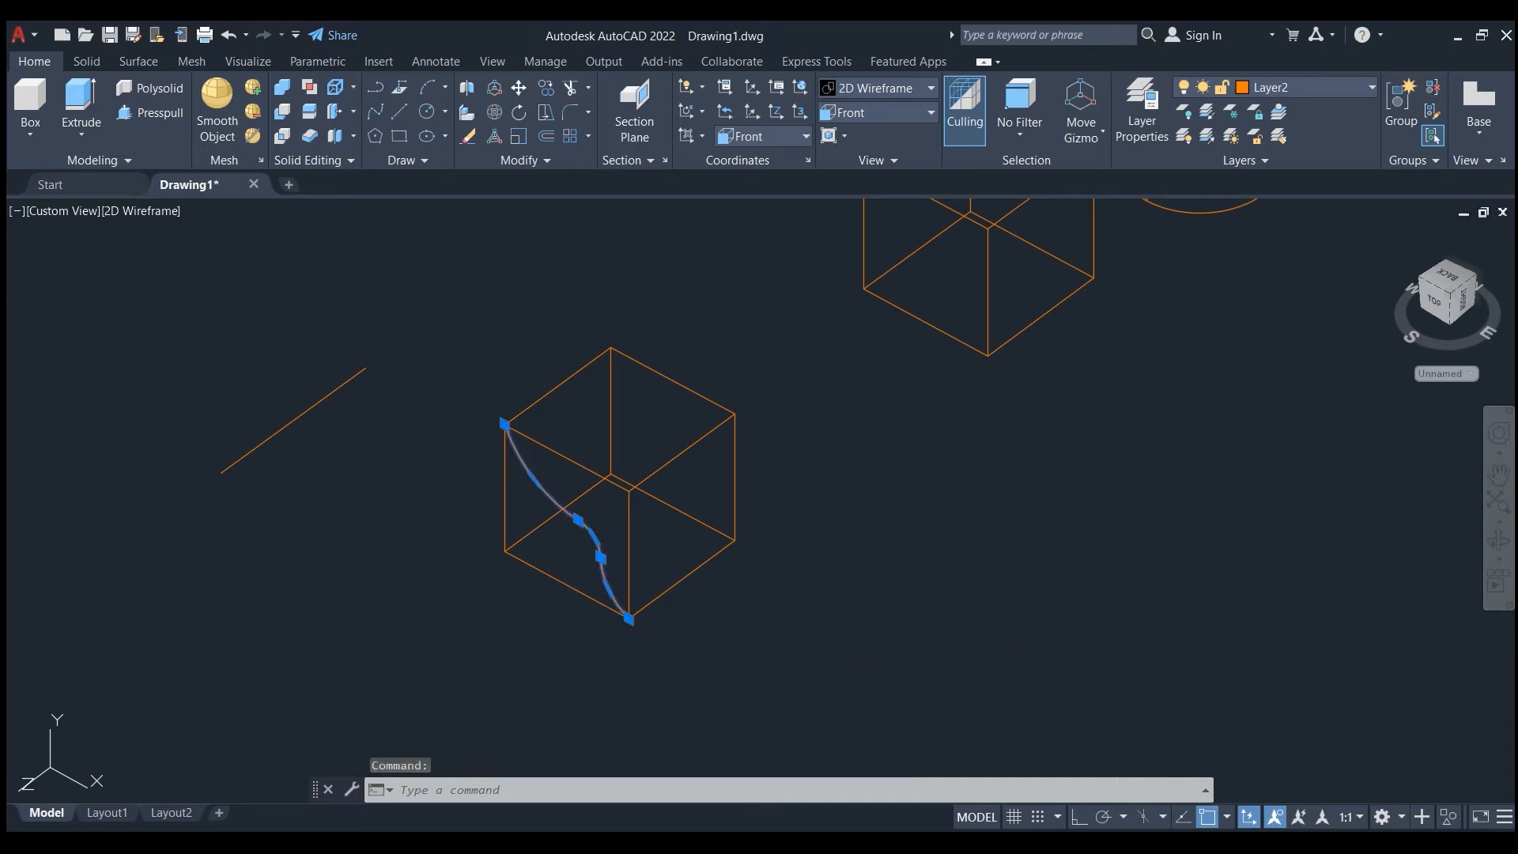
pyautogui.write('m')
pyautogui.press('Return')
pyautogui.click(890, 590)
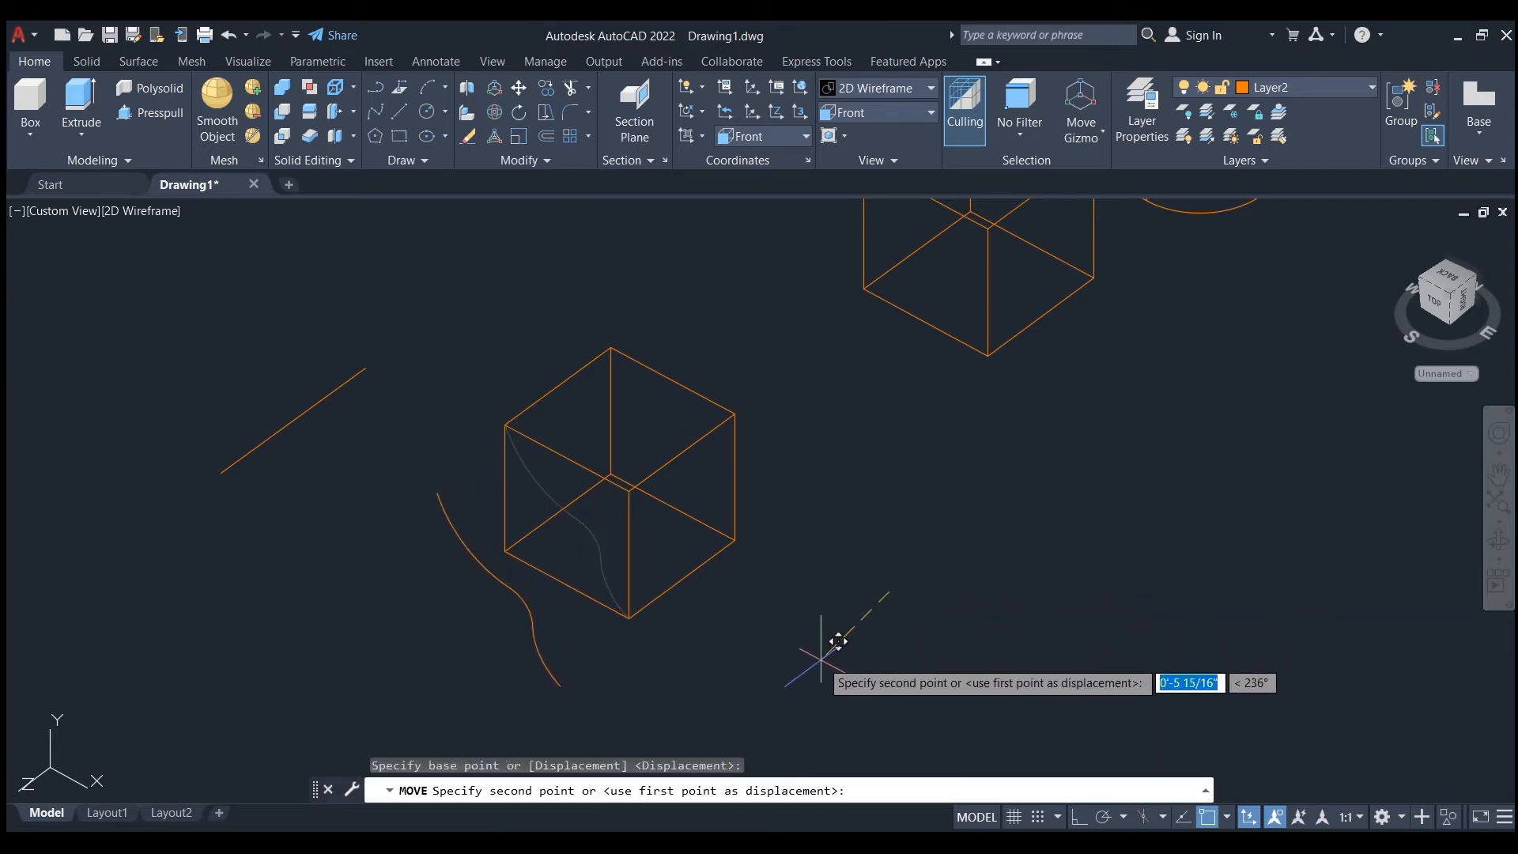
pyautogui.click(1077, 816)
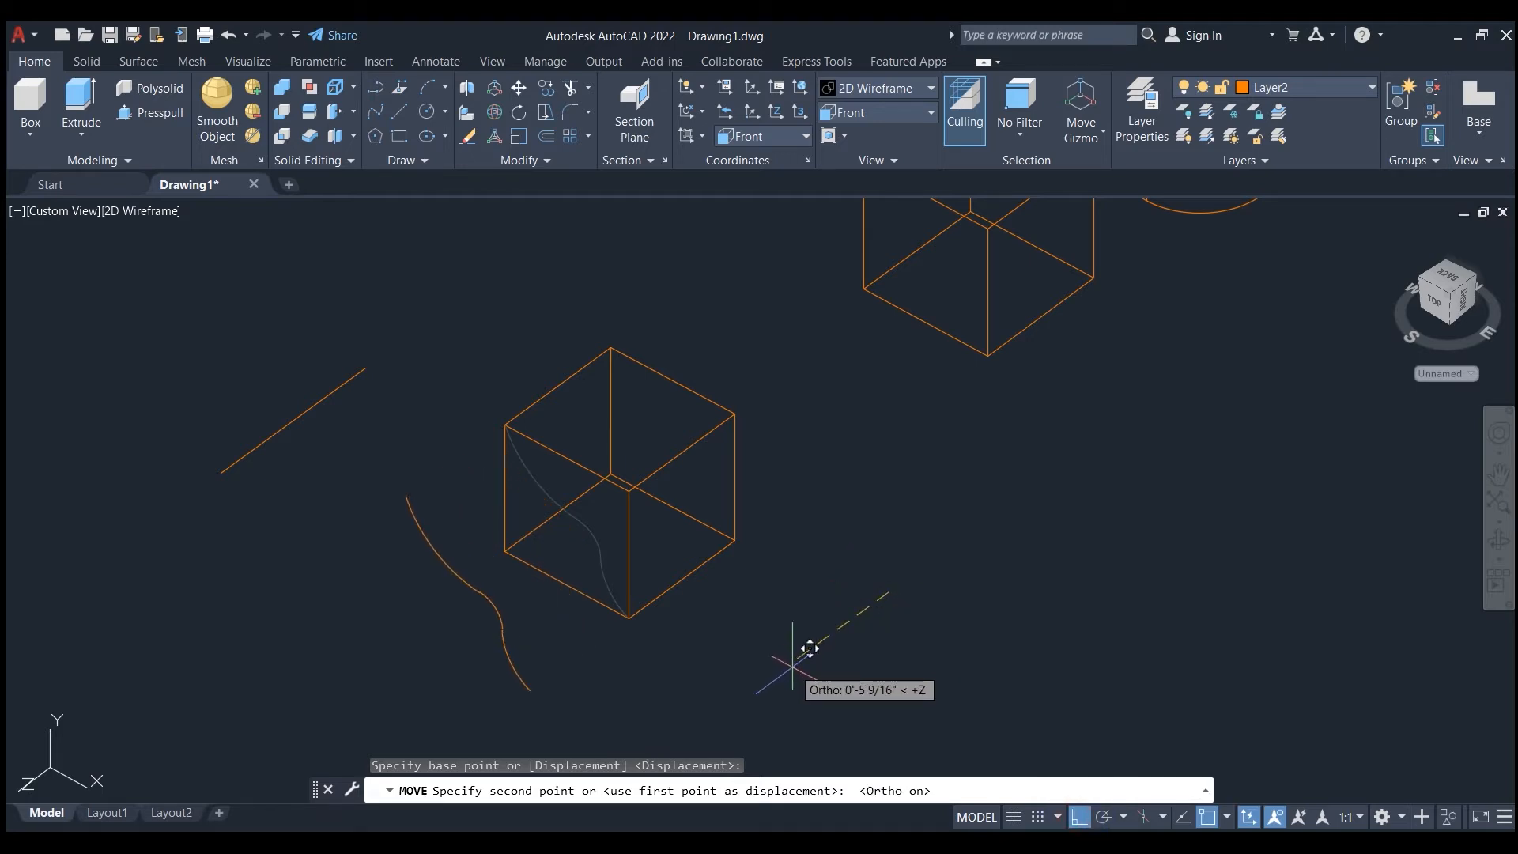
pyautogui.click(793, 667)
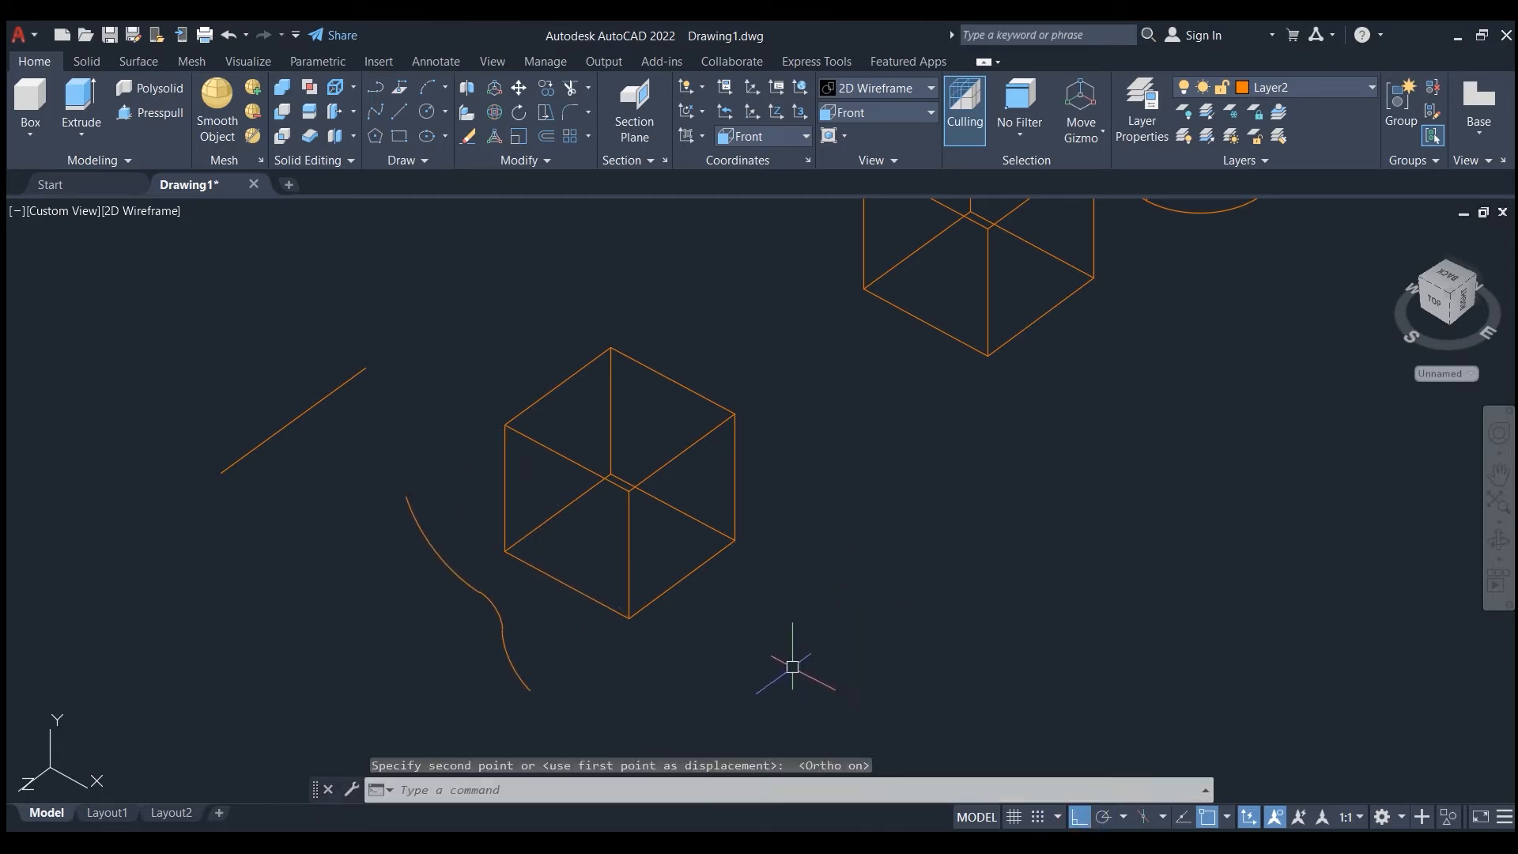
# Step: Extrude the wavy polyline into a surface that passes through the box and extends beyond its back face
pyautogui.click(81, 99)
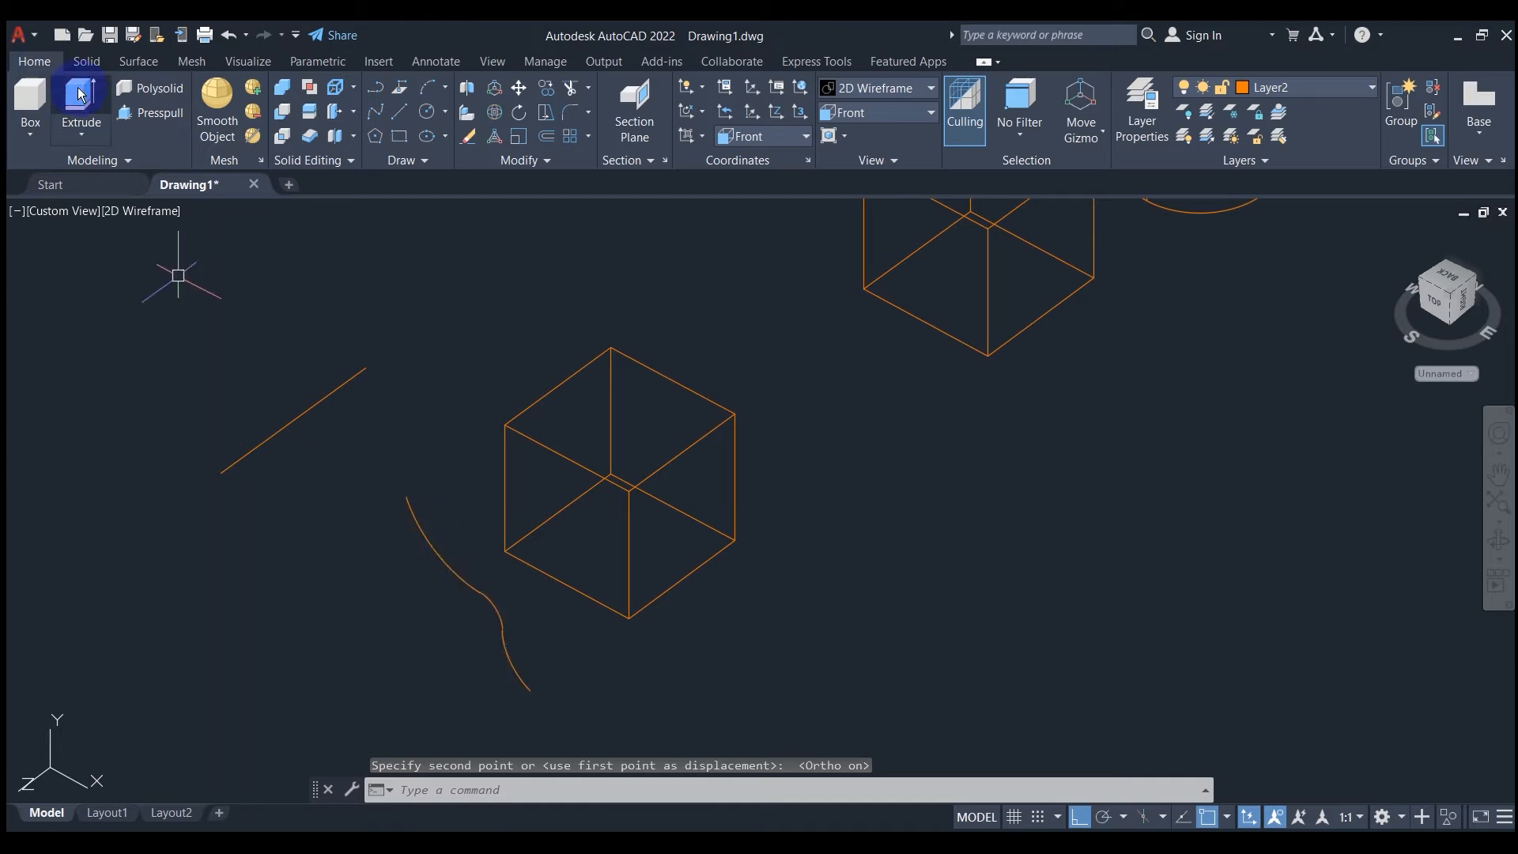
pyautogui.click(429, 549)
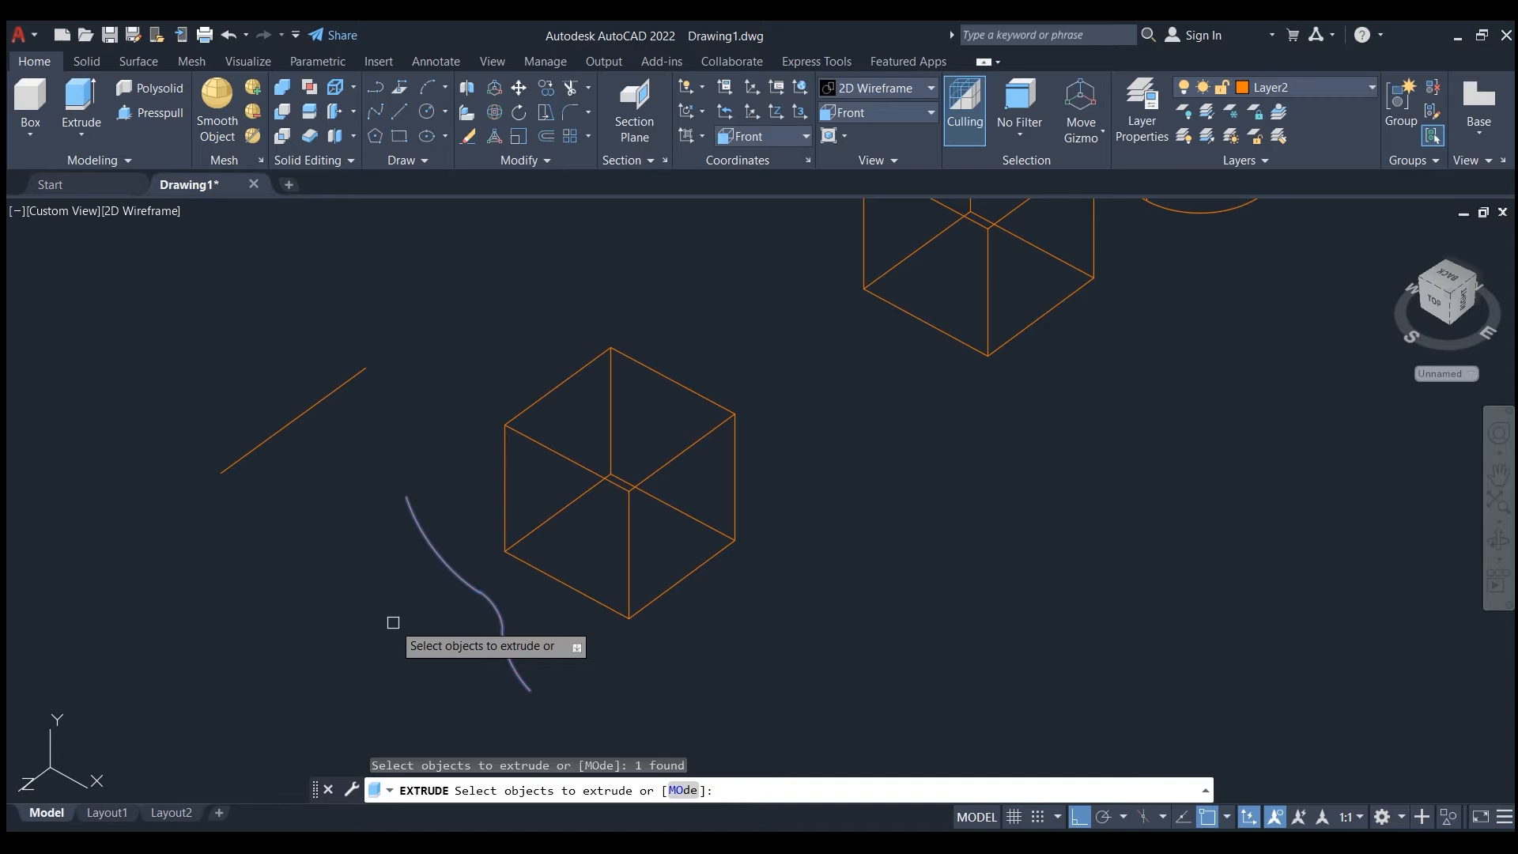
pyautogui.press('Return')
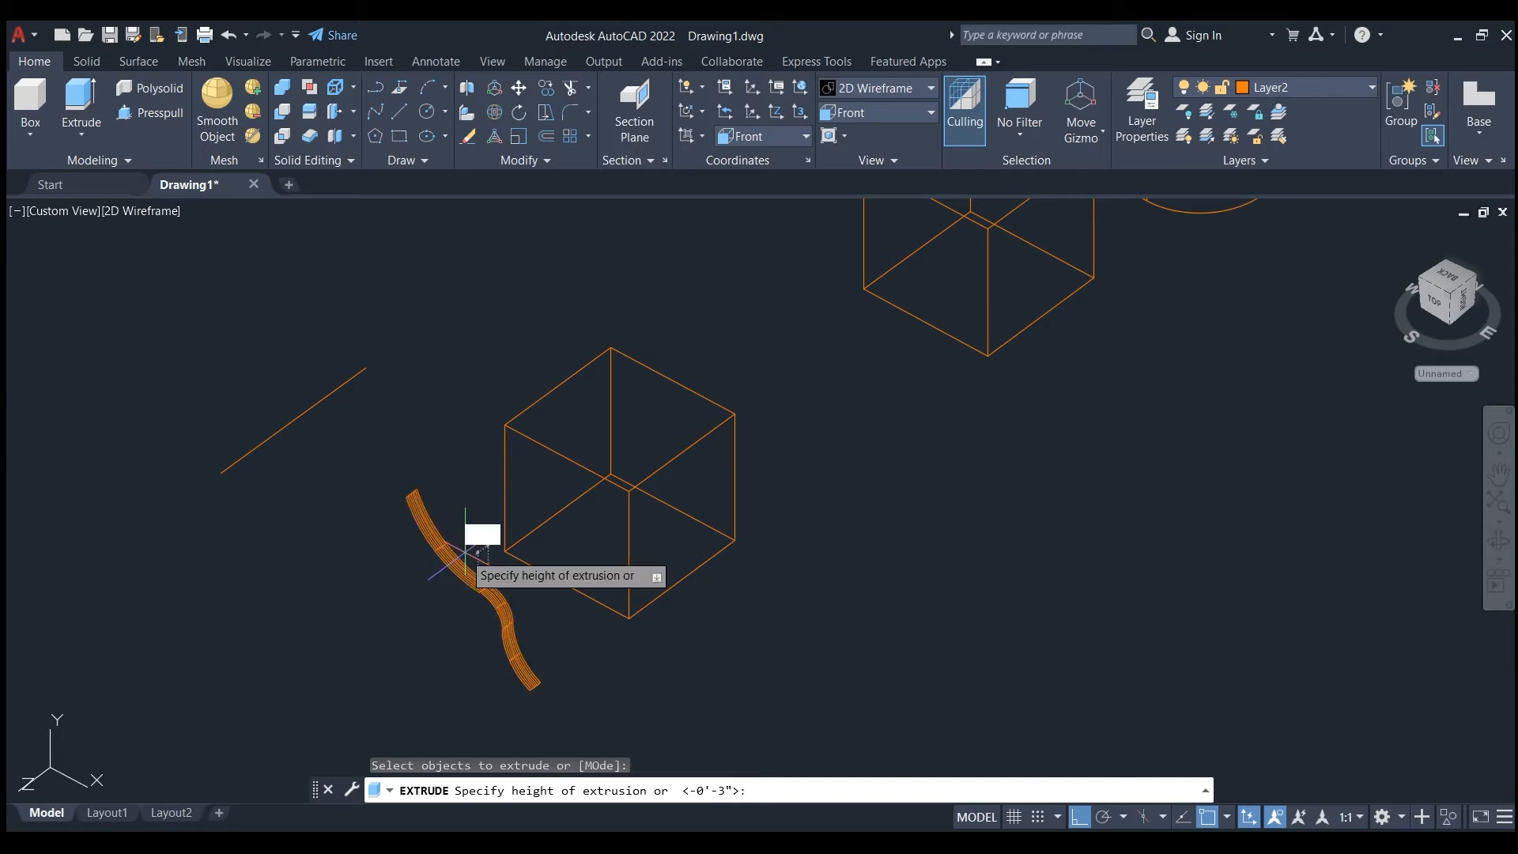
pyautogui.click(848, 451)
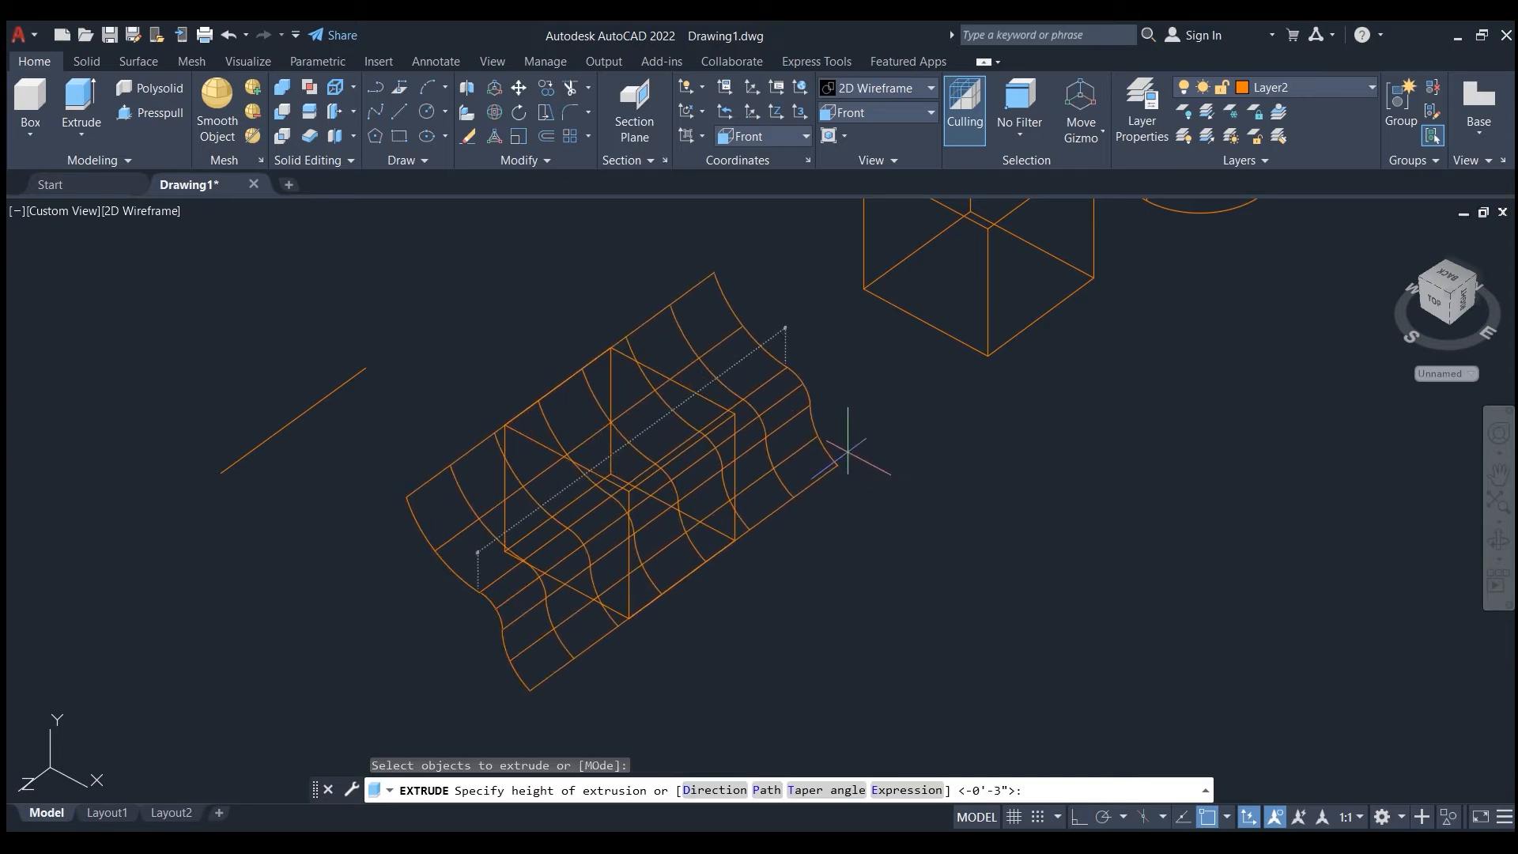
# Step: Switch the viewport's visual style back to Conceptual
pyautogui.click(83, 98)
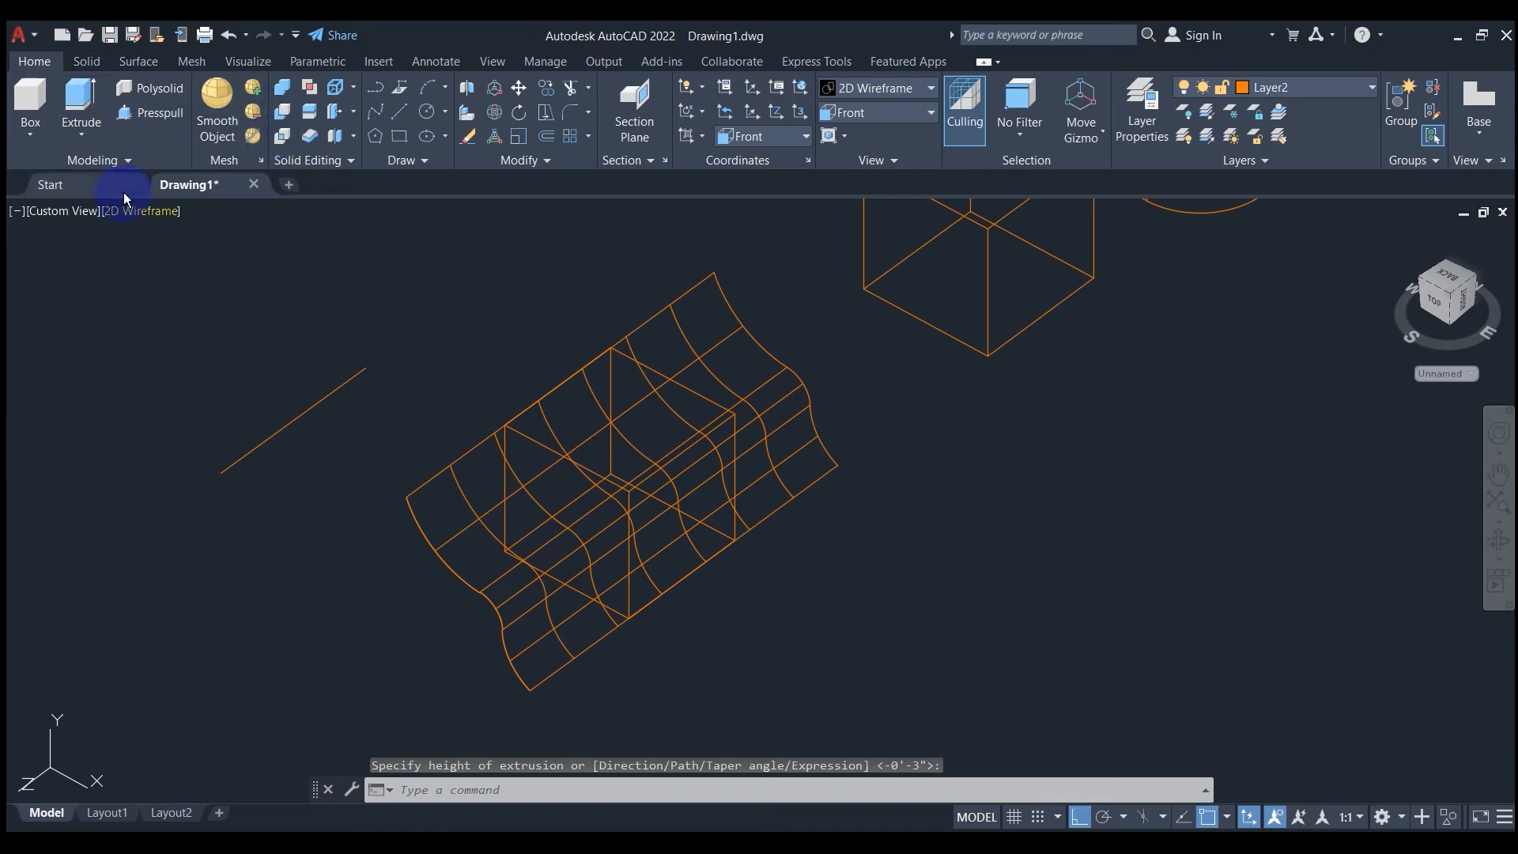
pyautogui.click(147, 212)
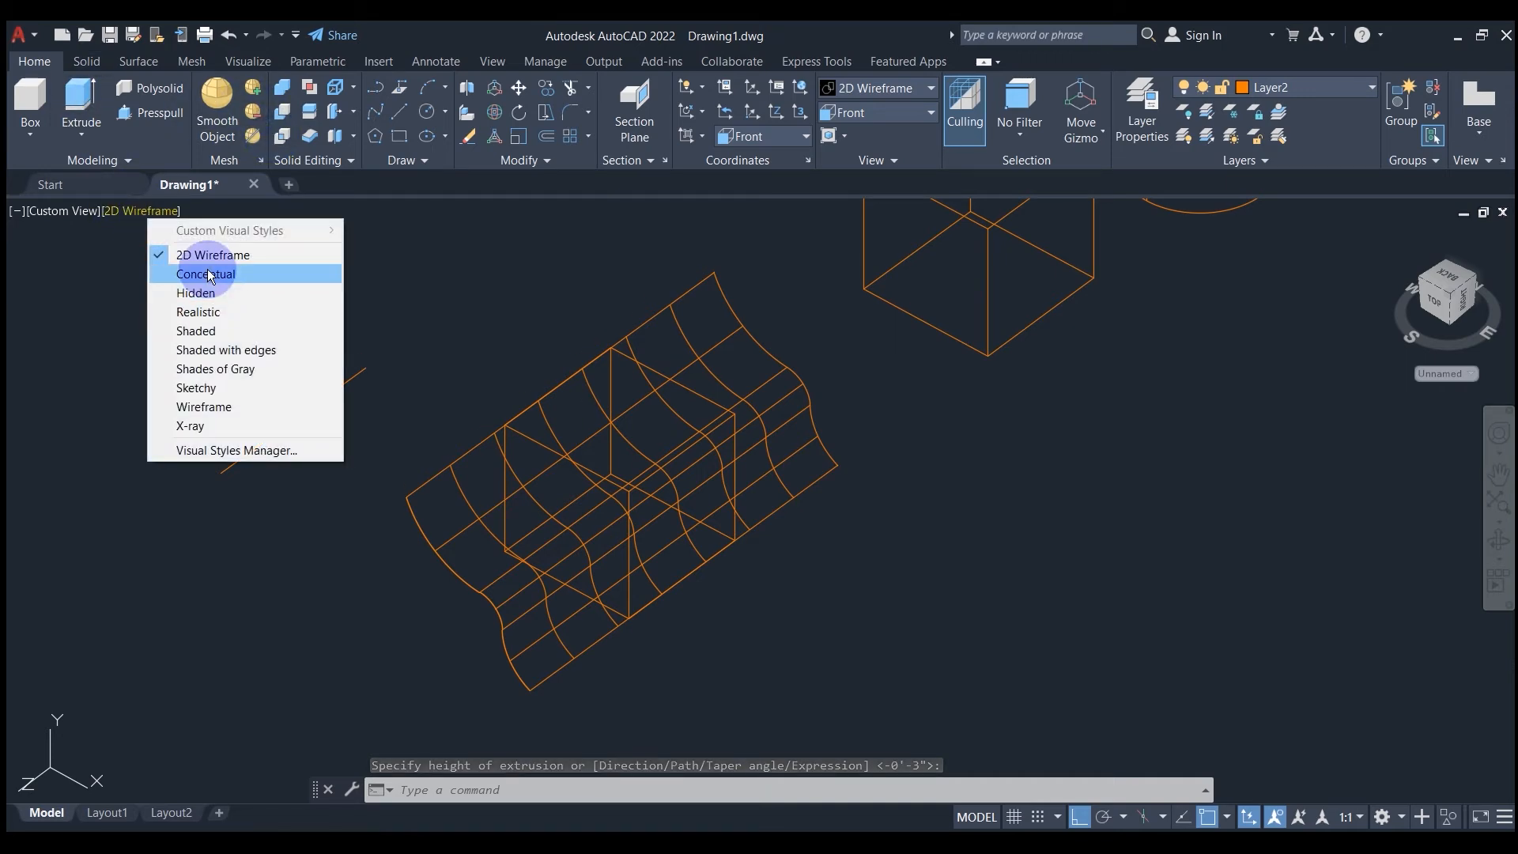
pyautogui.click(208, 274)
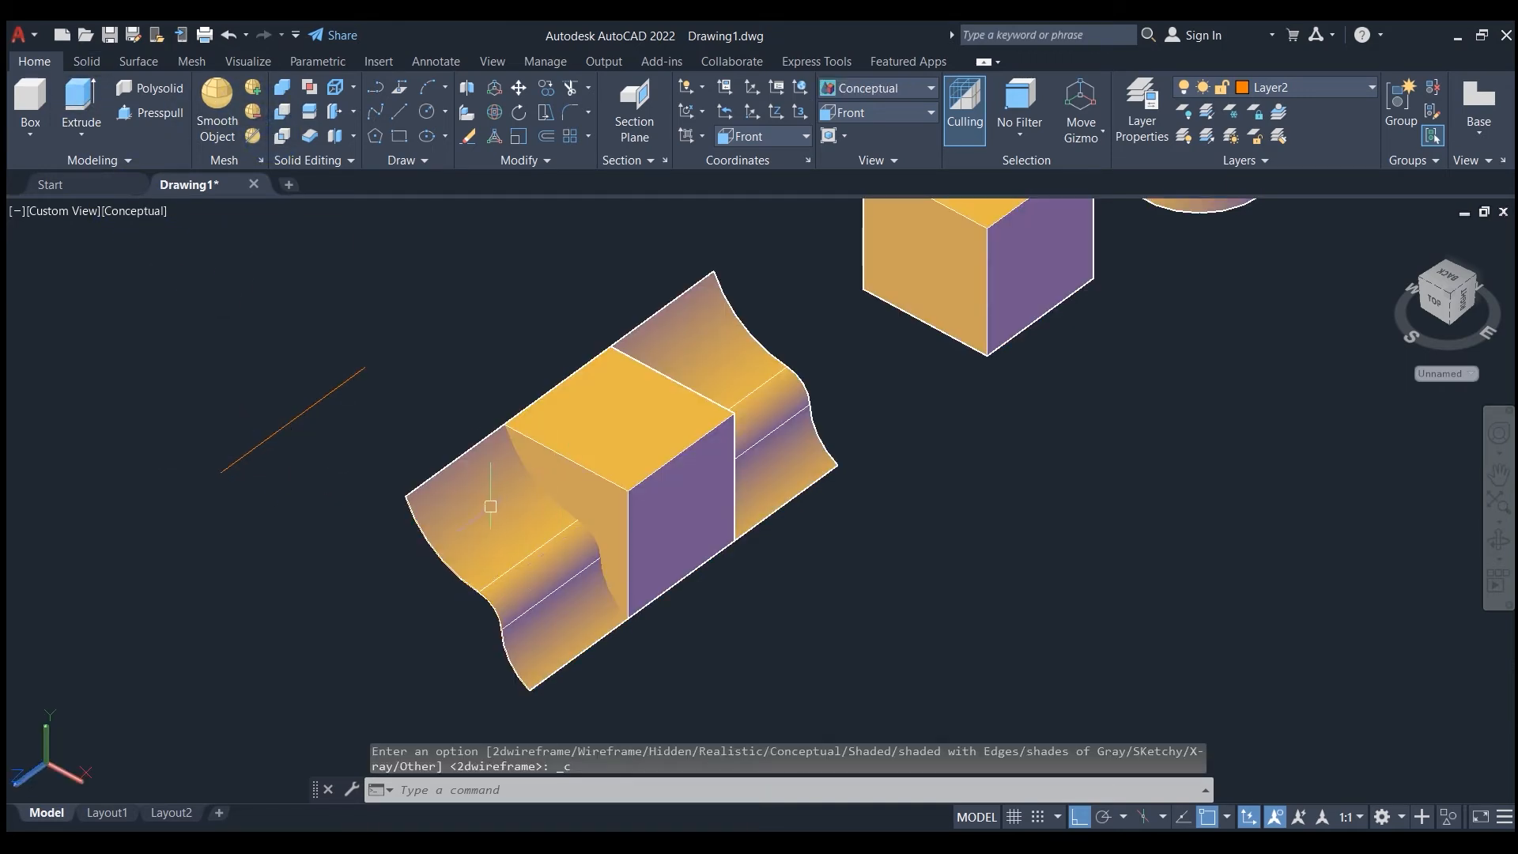
# Step: Slice the nearest box with the extruded wavy surface as the cutting surface, keeping both sides
pyautogui.click(1500, 542)
pyautogui.moveTo(397, 632); pyautogui.dragTo(403, 593)
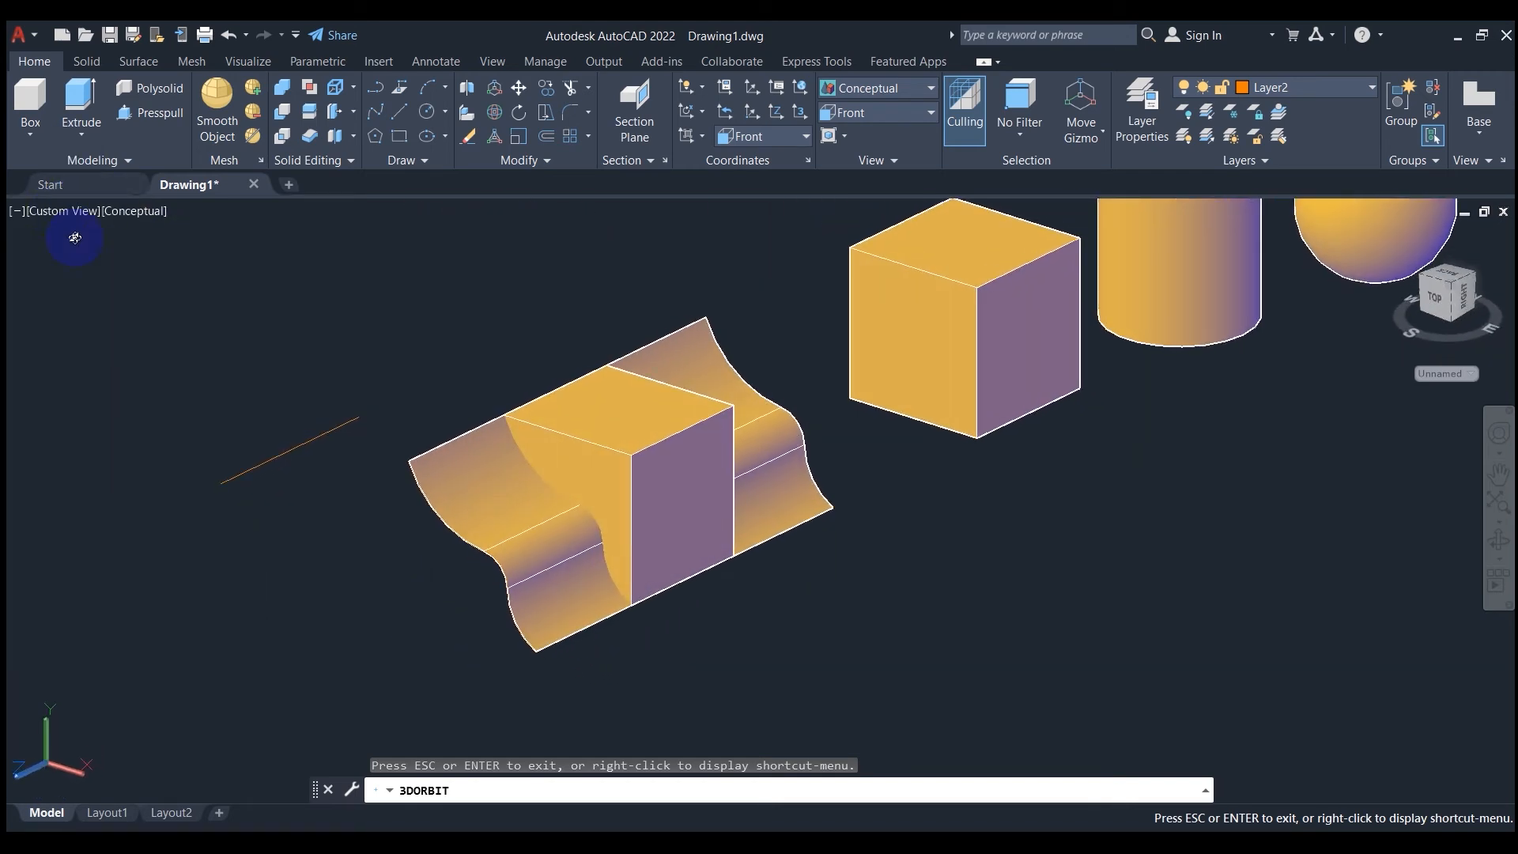
pyautogui.rightClick(385, 519)
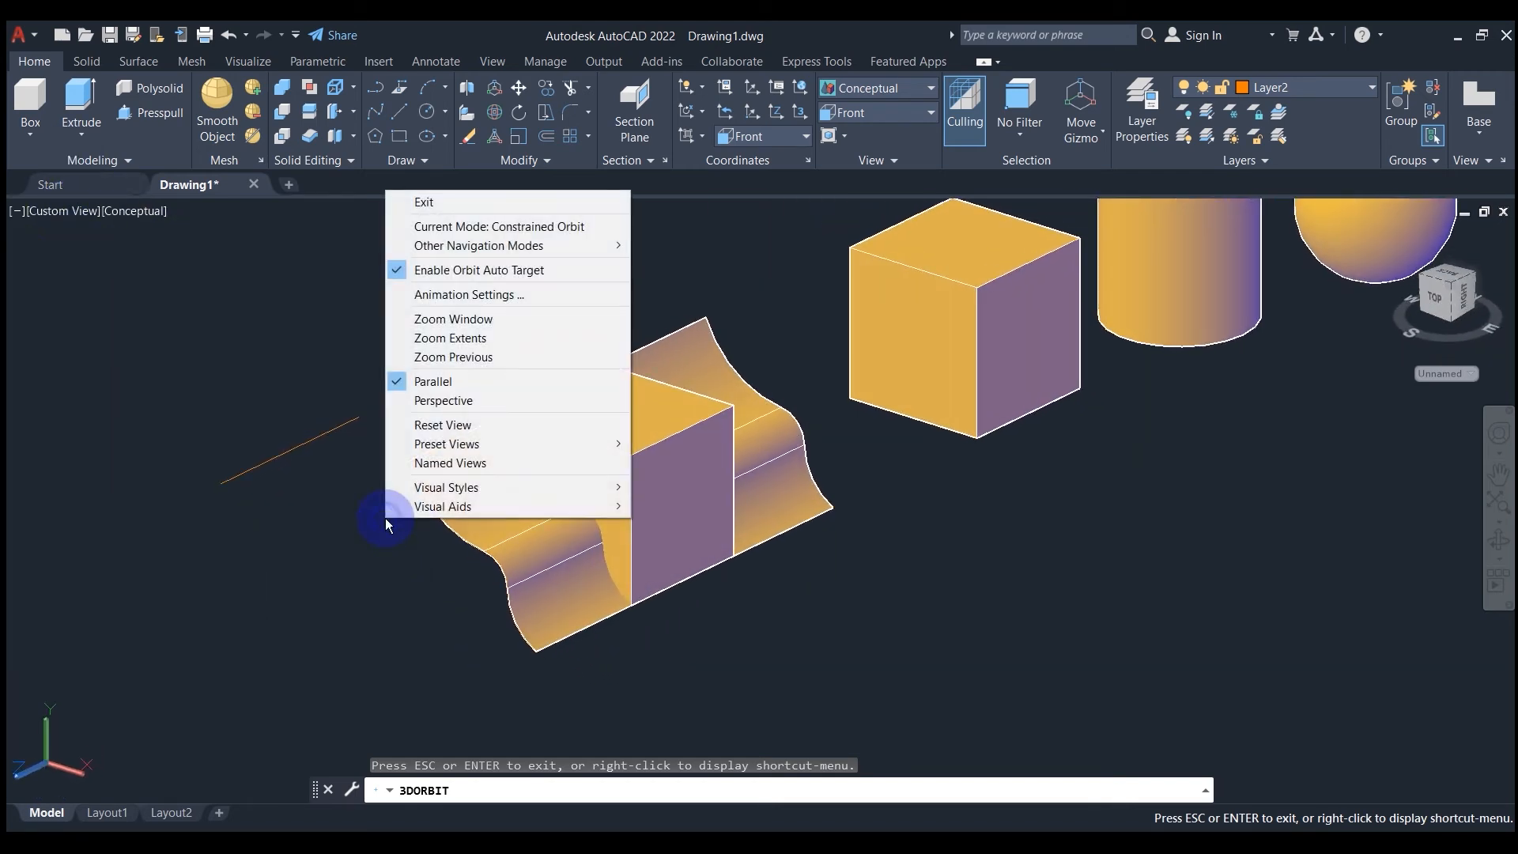
pyautogui.click(404, 202)
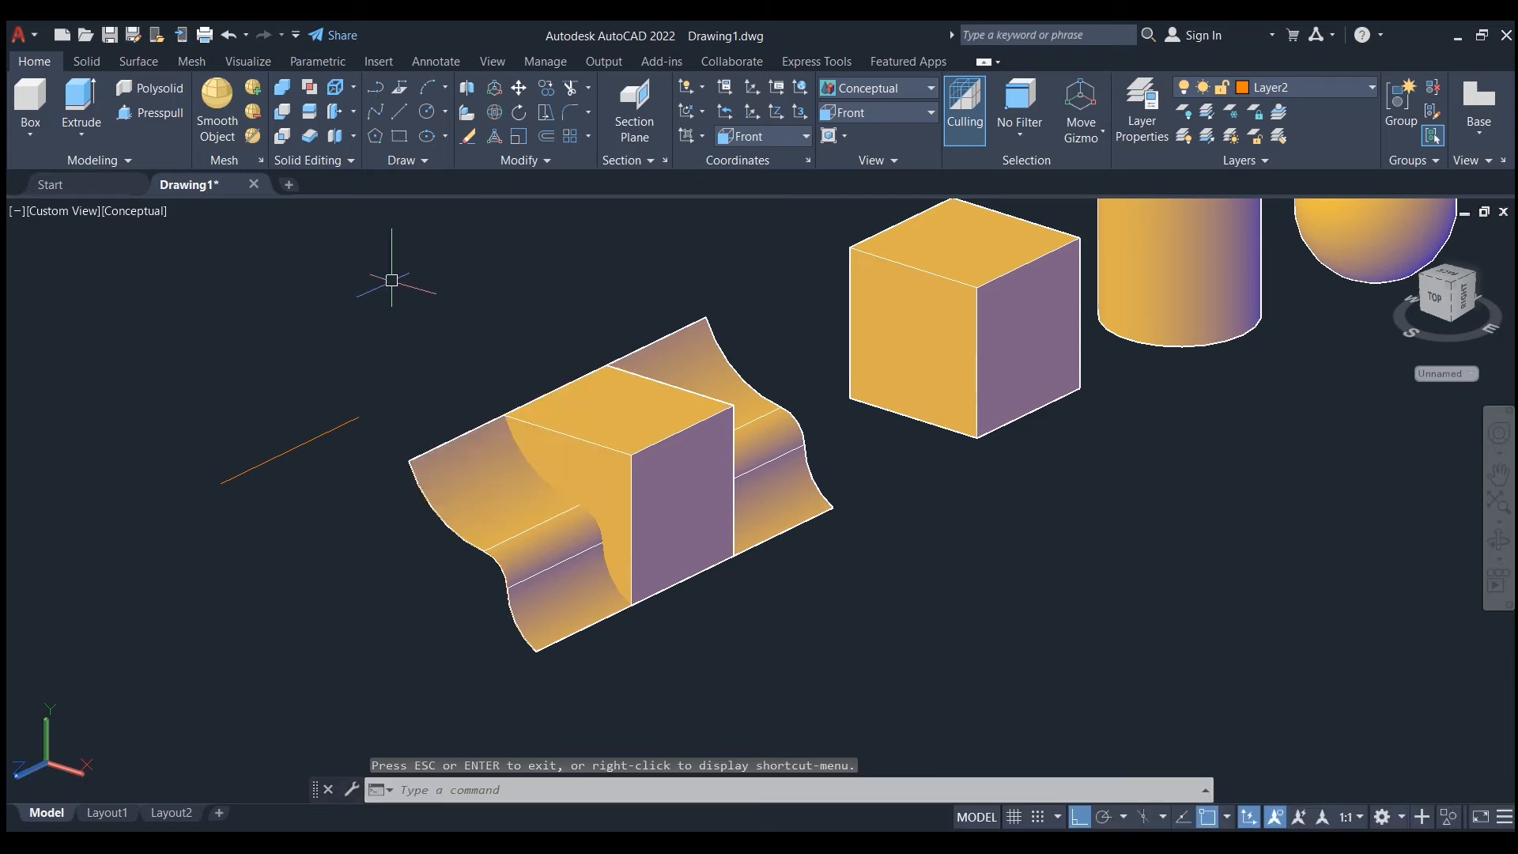
pyautogui.click(310, 110)
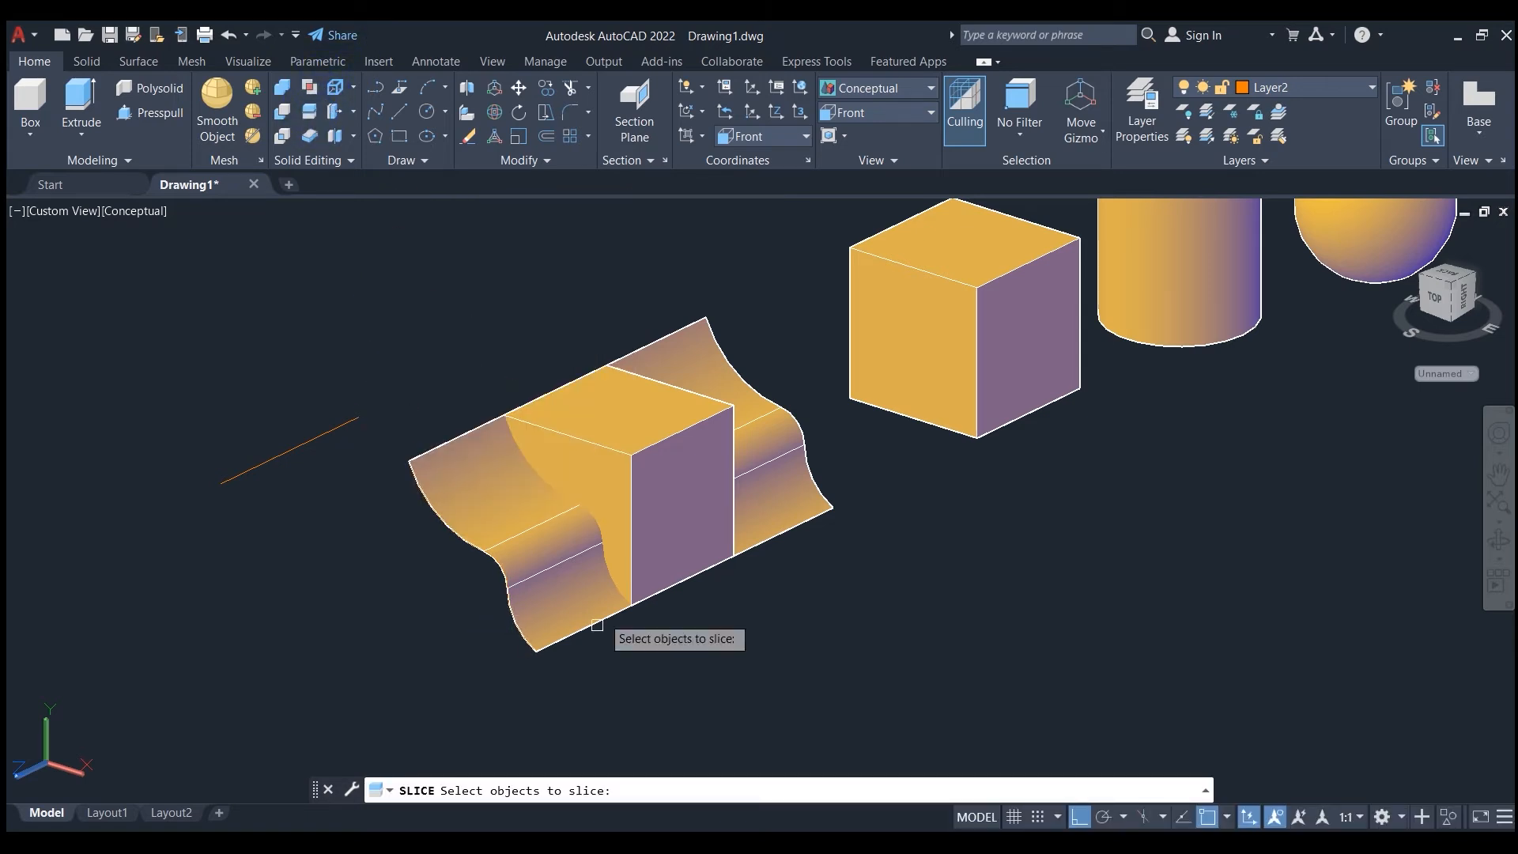
pyautogui.click(627, 541)
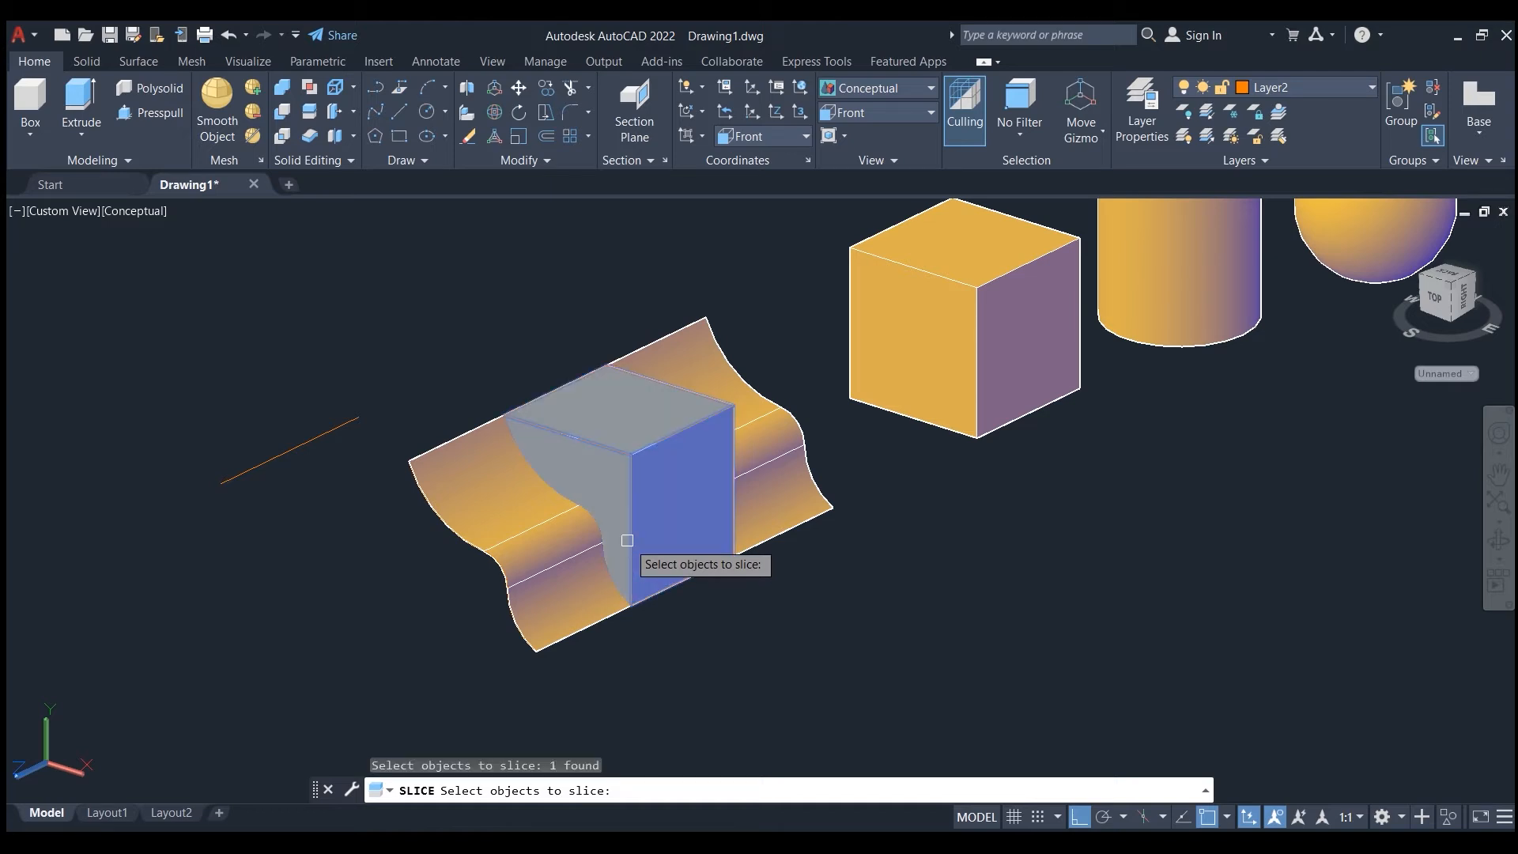
pyautogui.press('Return')
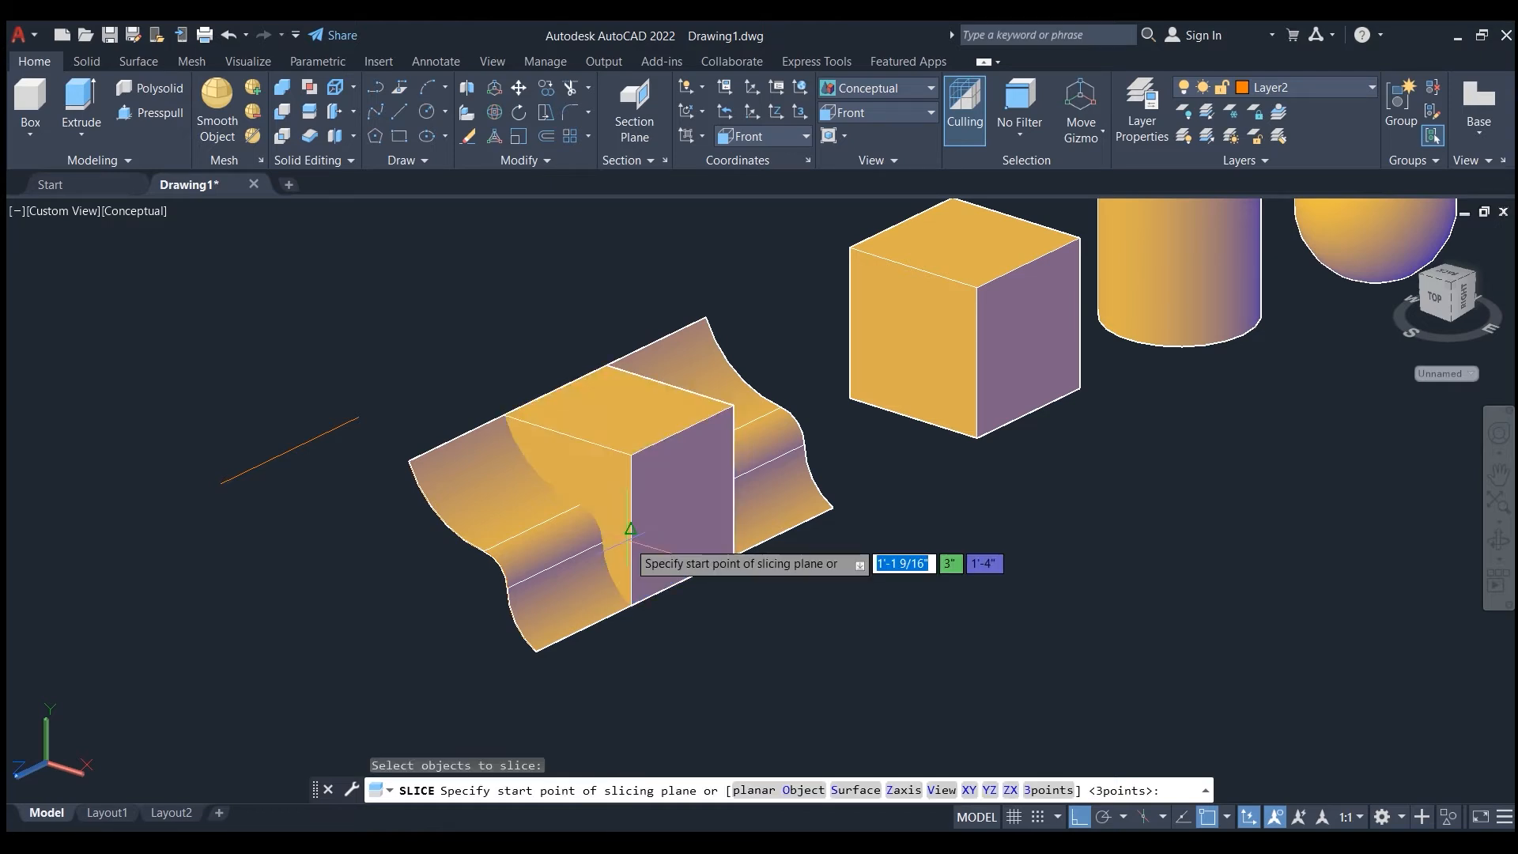
pyautogui.click(843, 790)
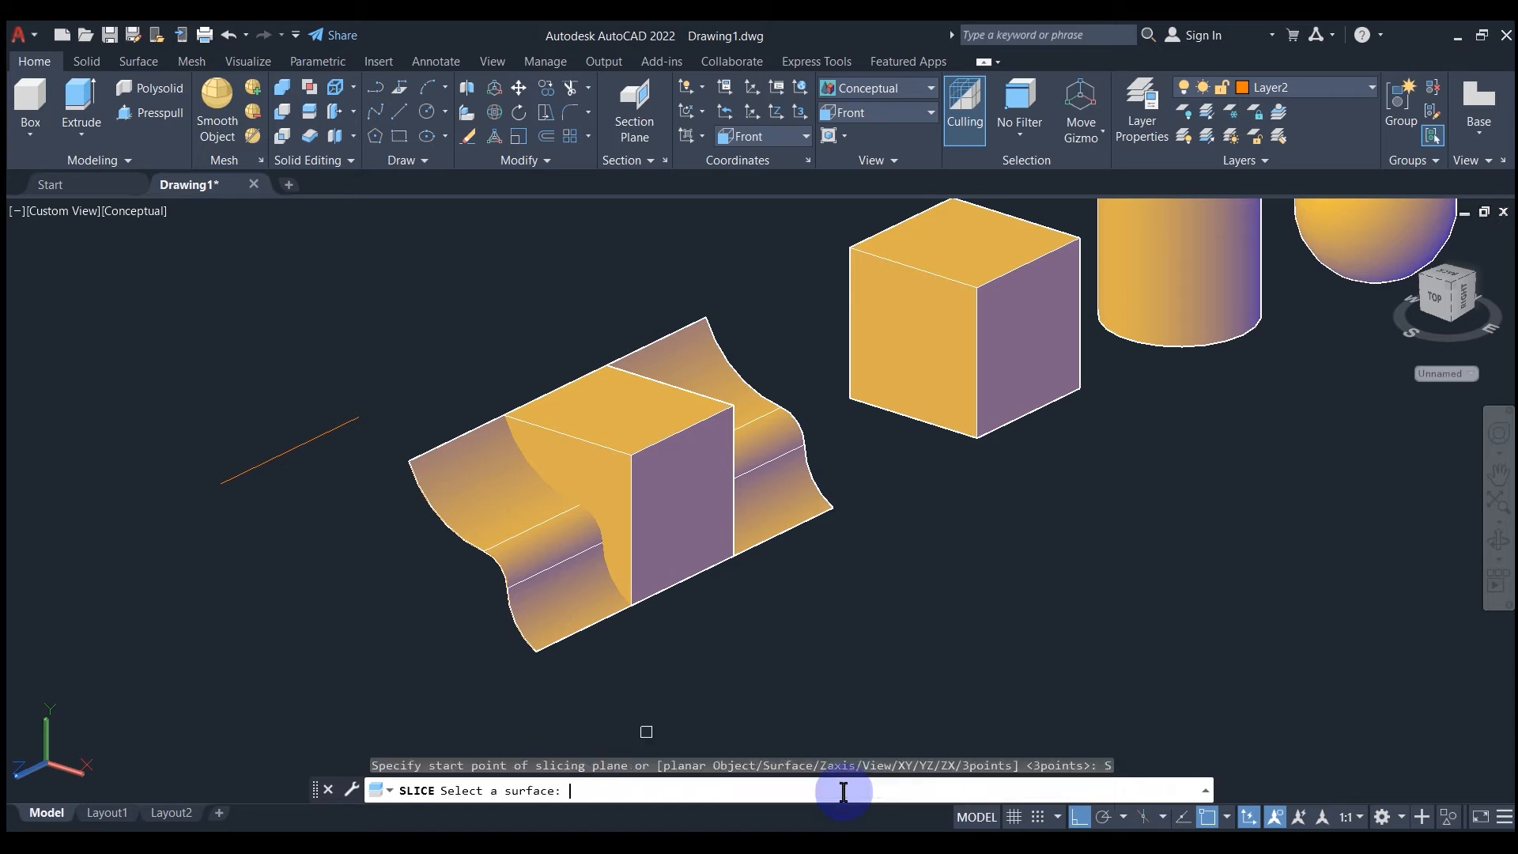
pyautogui.click(520, 551)
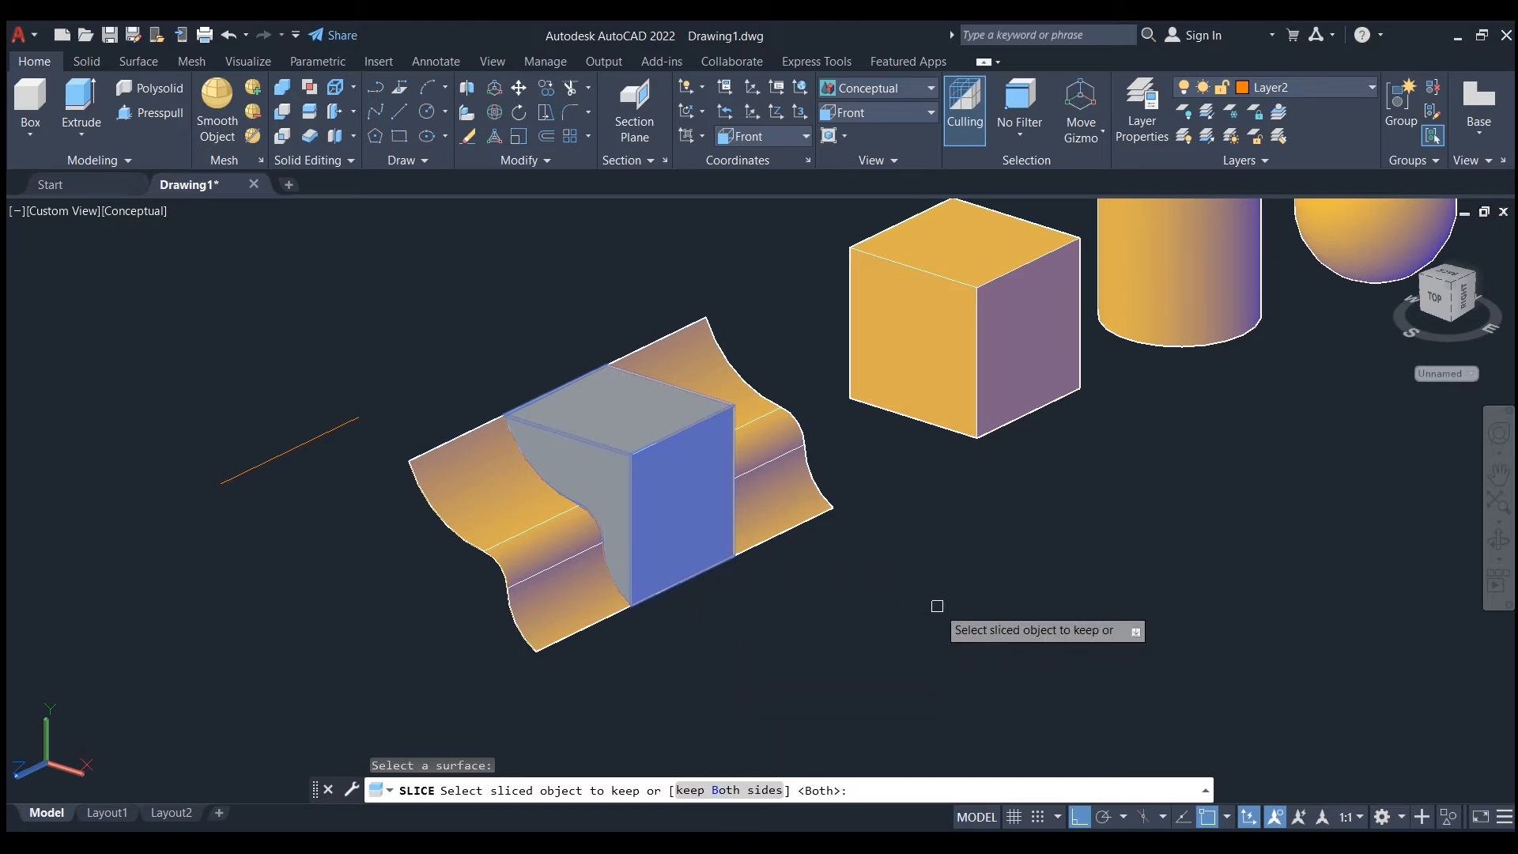
pyautogui.press('Return')
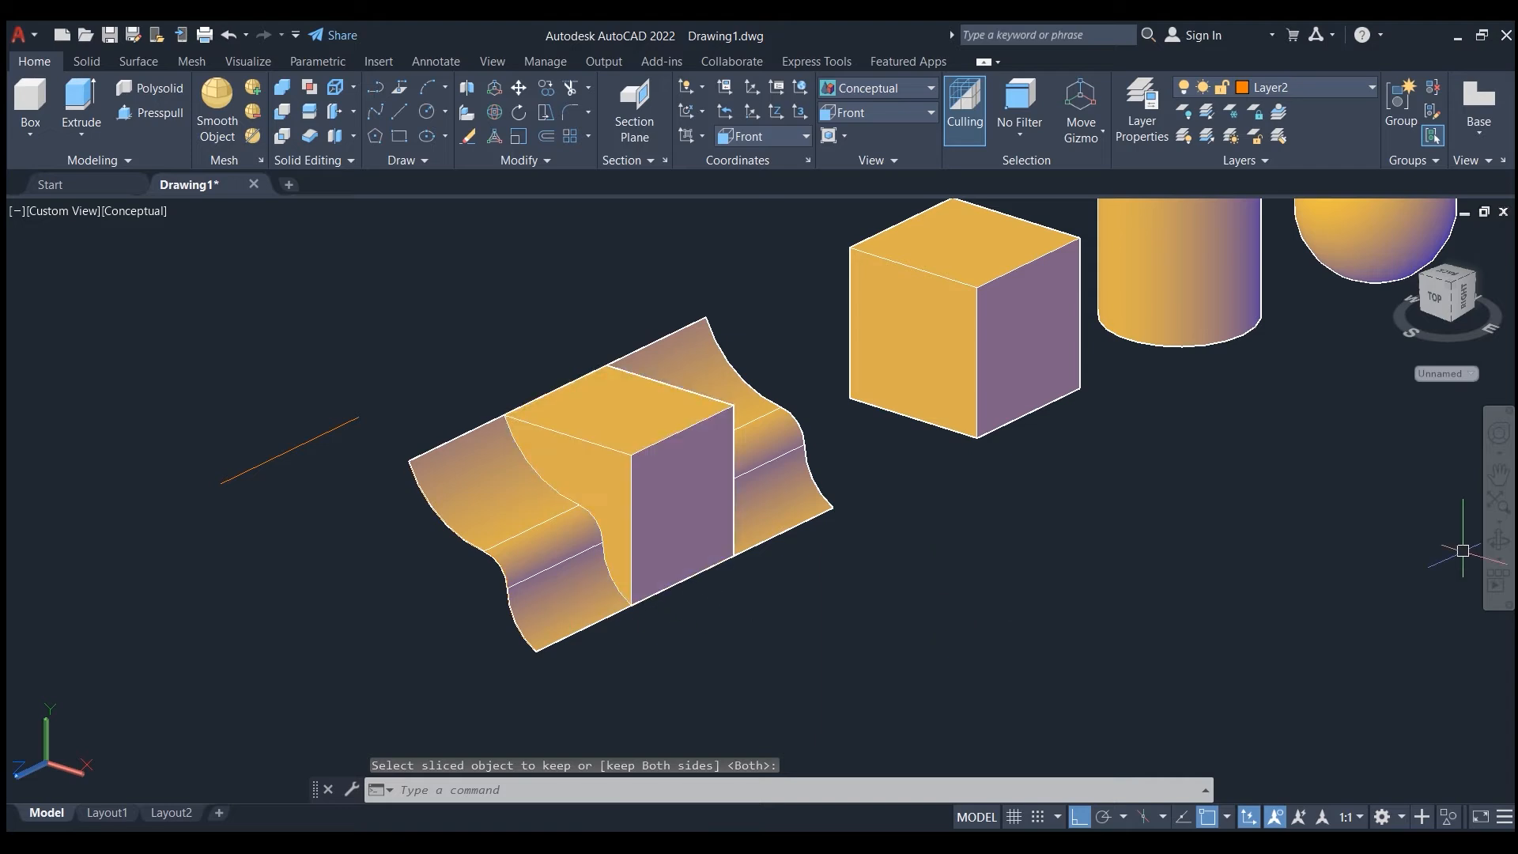
# Step: Move the upper piece of the sliced box away from the lower piece and the wavy surface
pyautogui.click(1498, 541)
pyautogui.moveTo(312, 617); pyautogui.dragTo(509, 616)
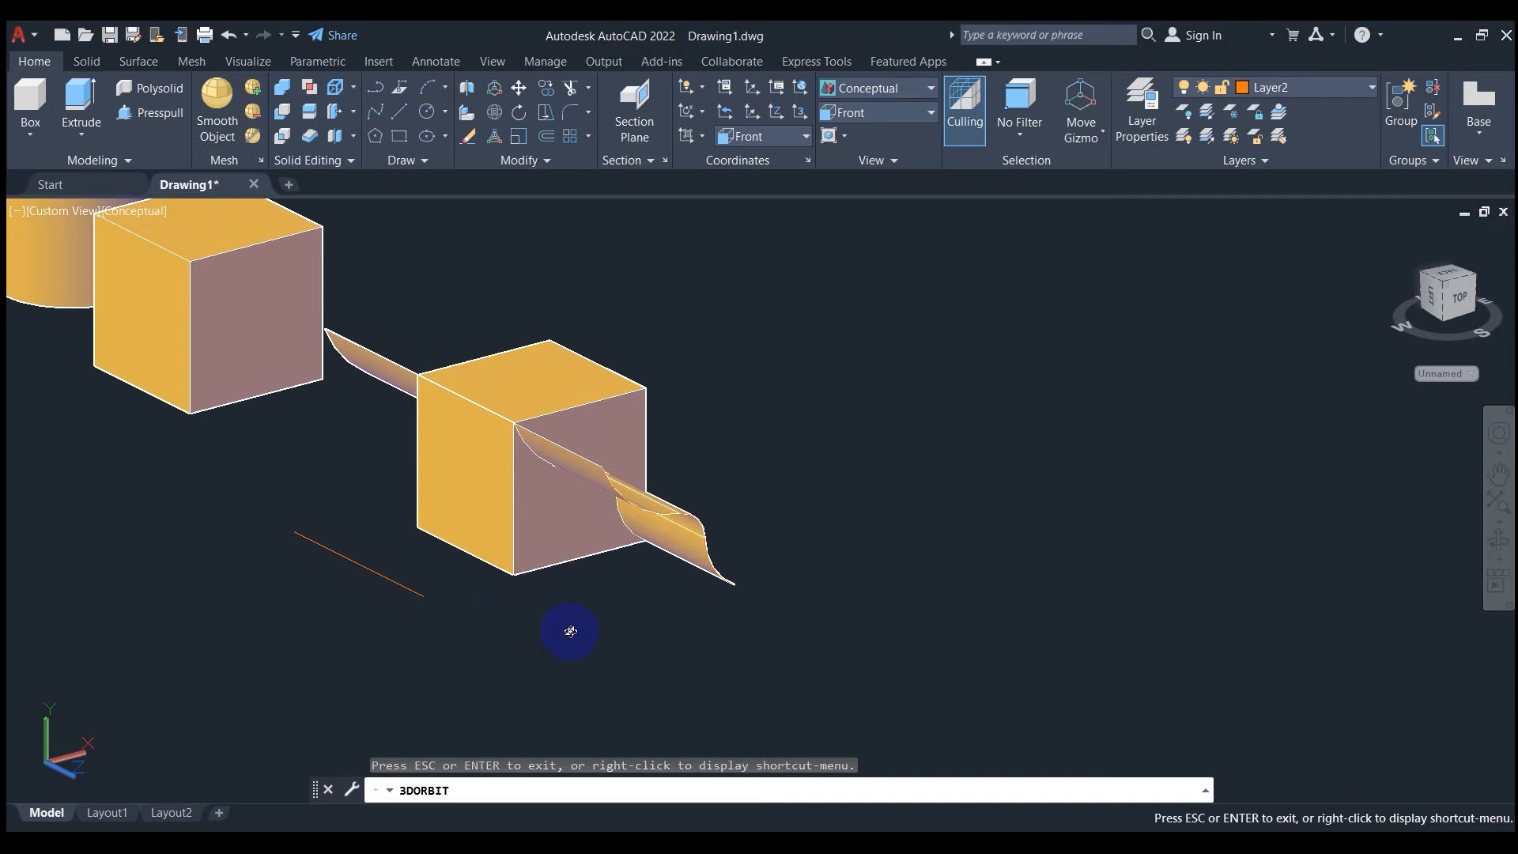
pyautogui.press('Escape')
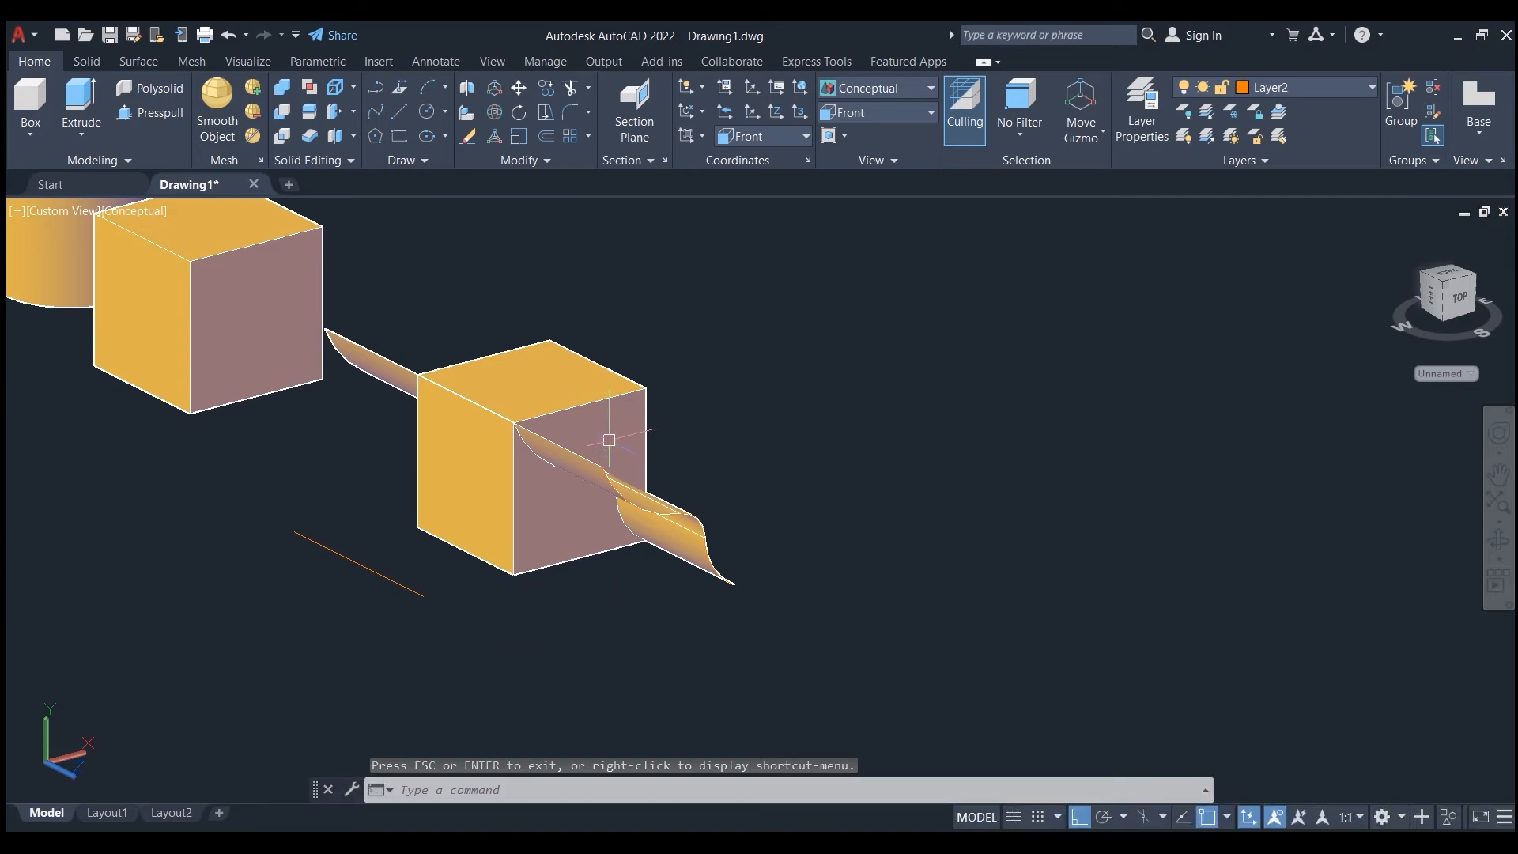
pyautogui.click(613, 410)
pyautogui.write('m')
pyautogui.press('Return')
pyautogui.click(772, 546)
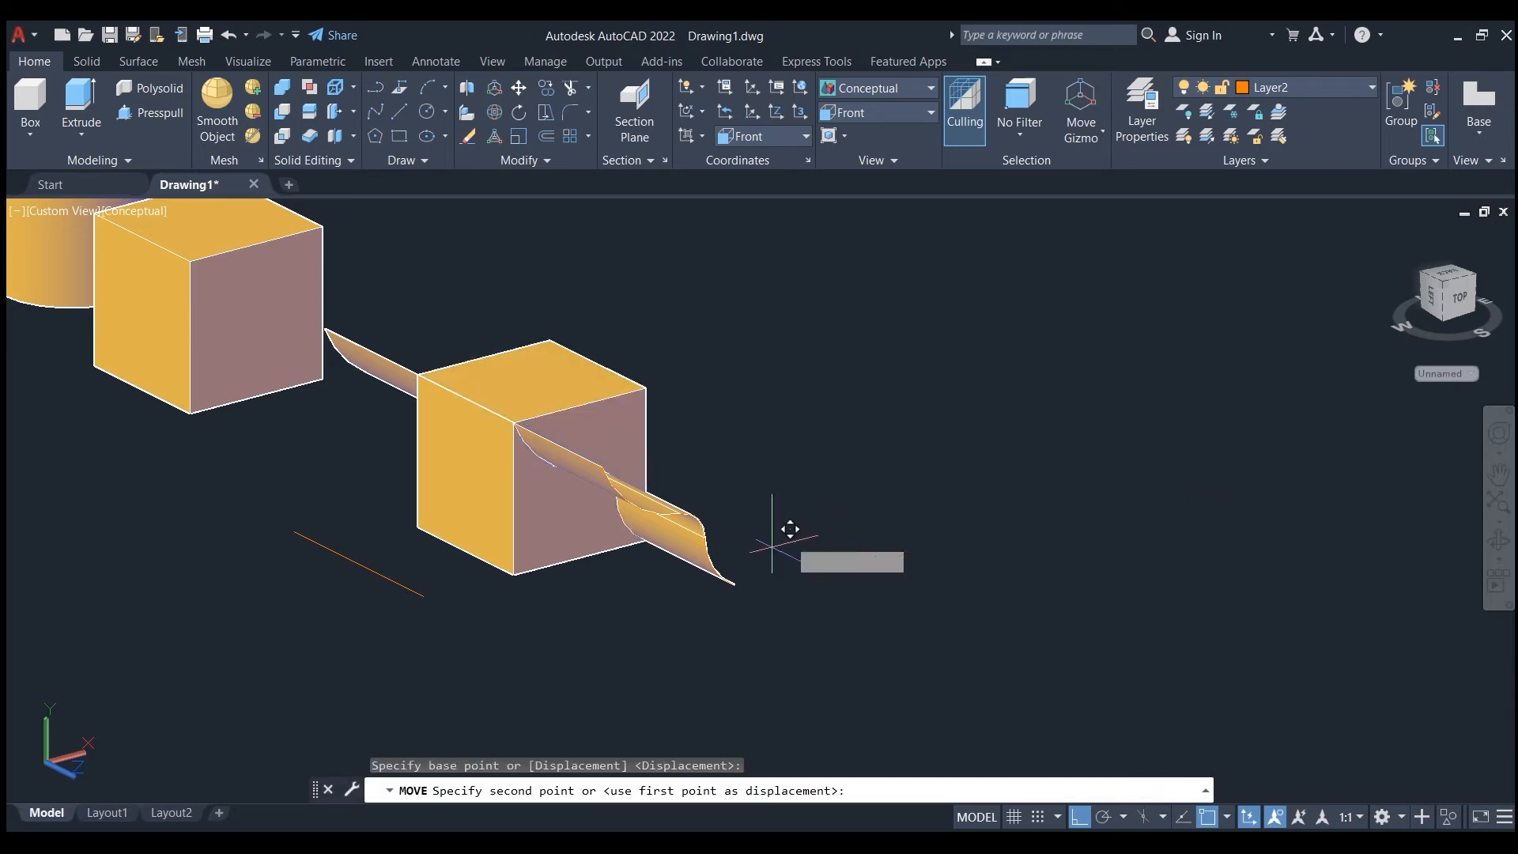
pyautogui.click(992, 440)
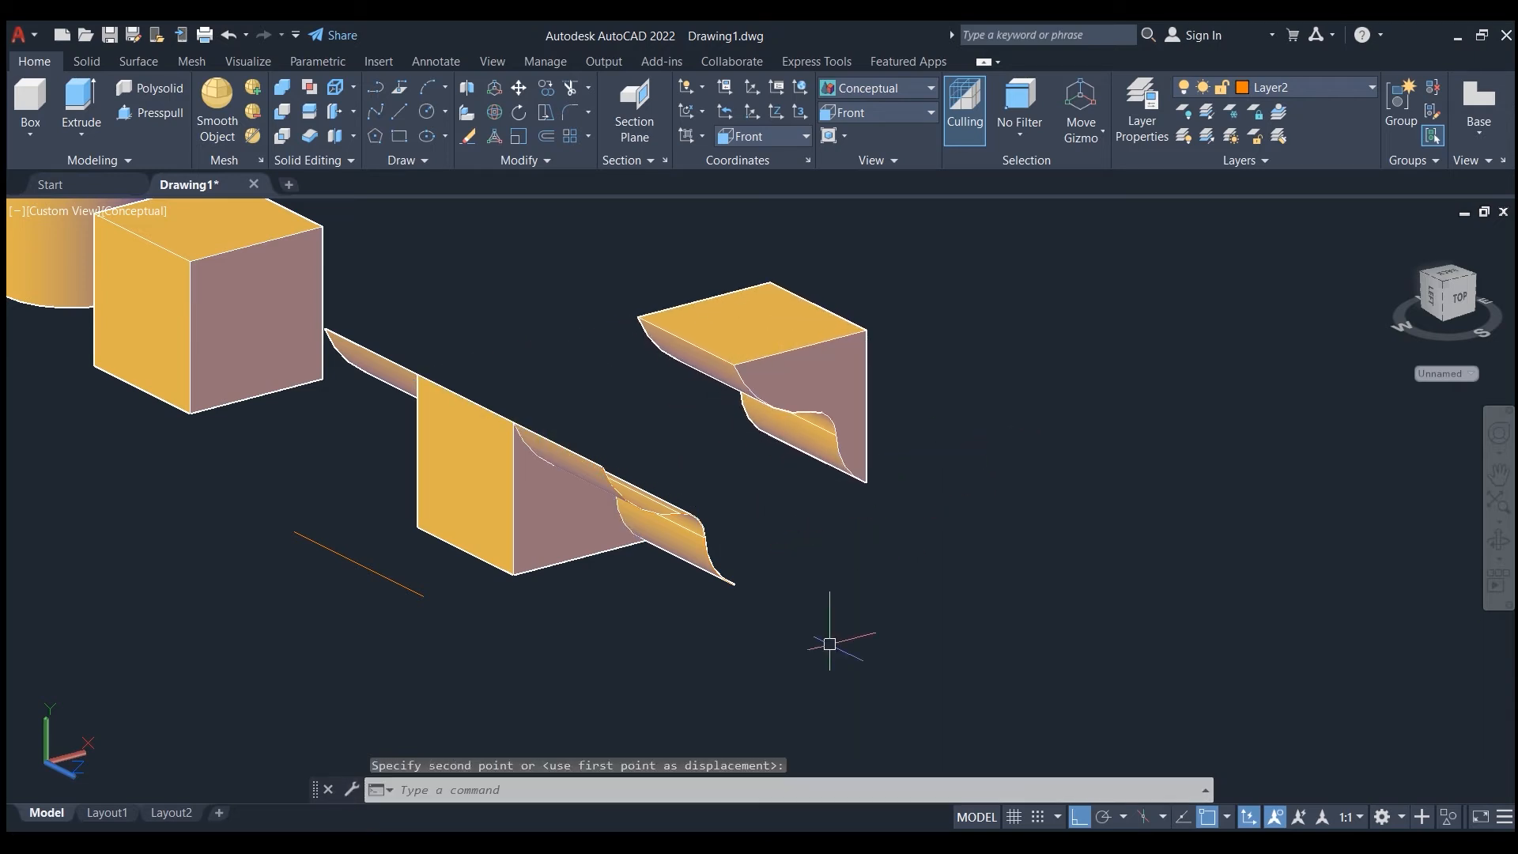
# Step: Undo the last erase, and delete the wavy cutting surface and its profile polyline
pyautogui.hotkey('ctrl', 'z')
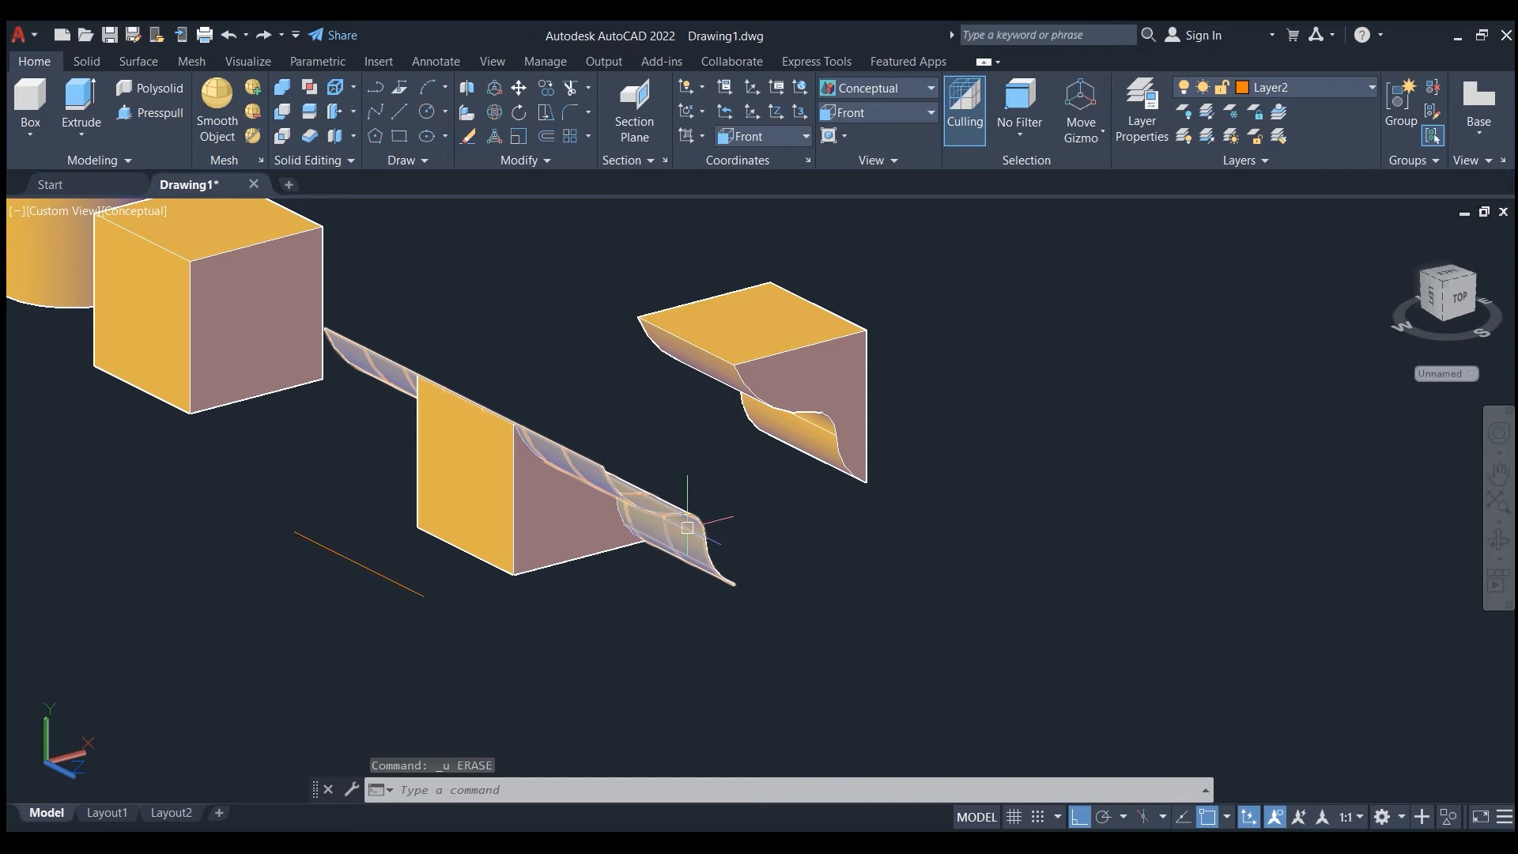
pyautogui.click(664, 531)
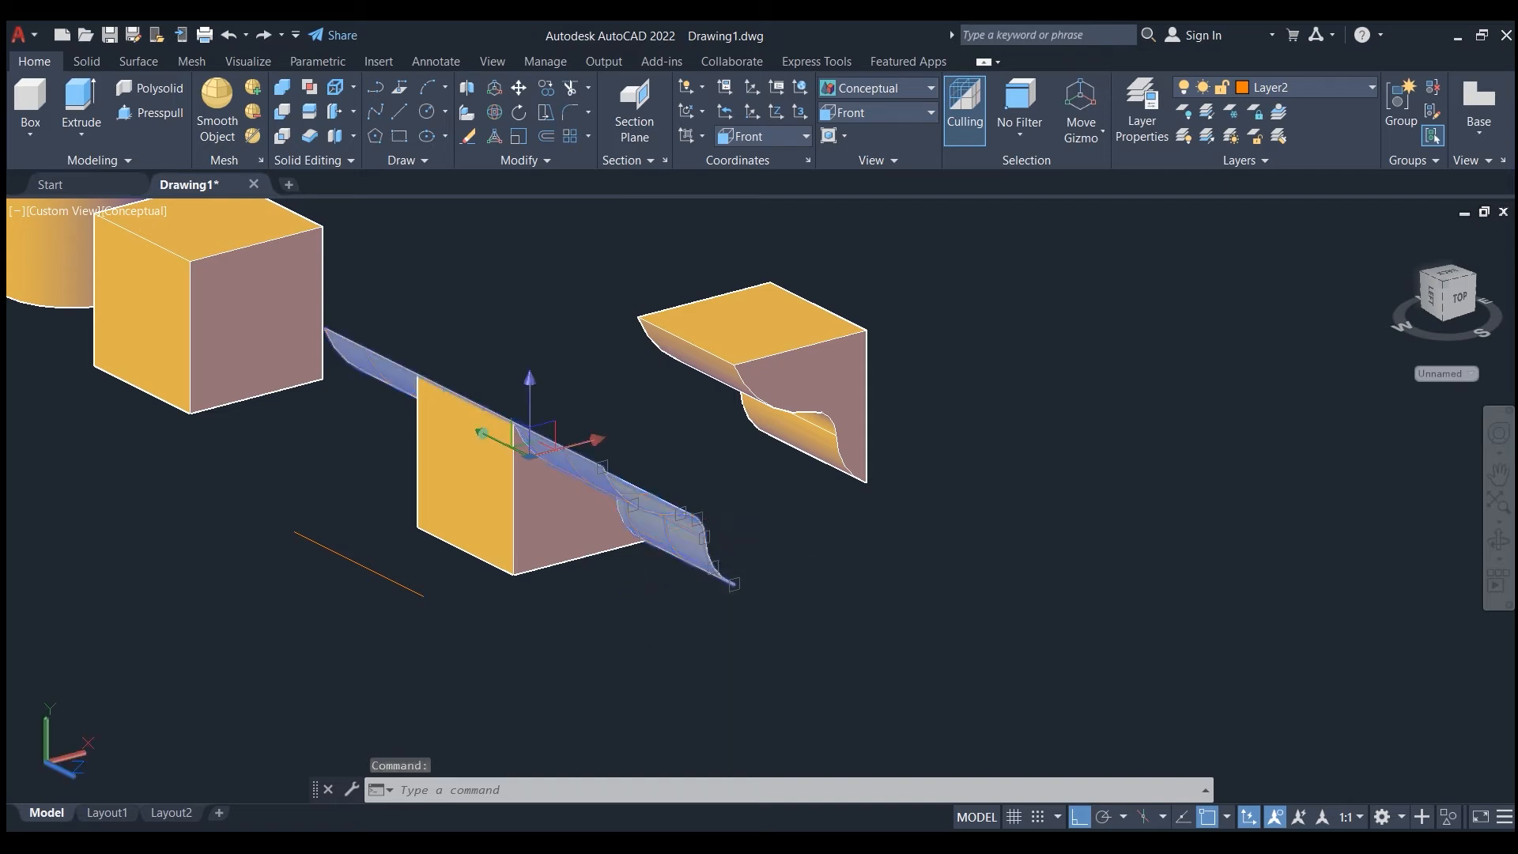
pyautogui.press('Delete')
pyautogui.click(710, 534)
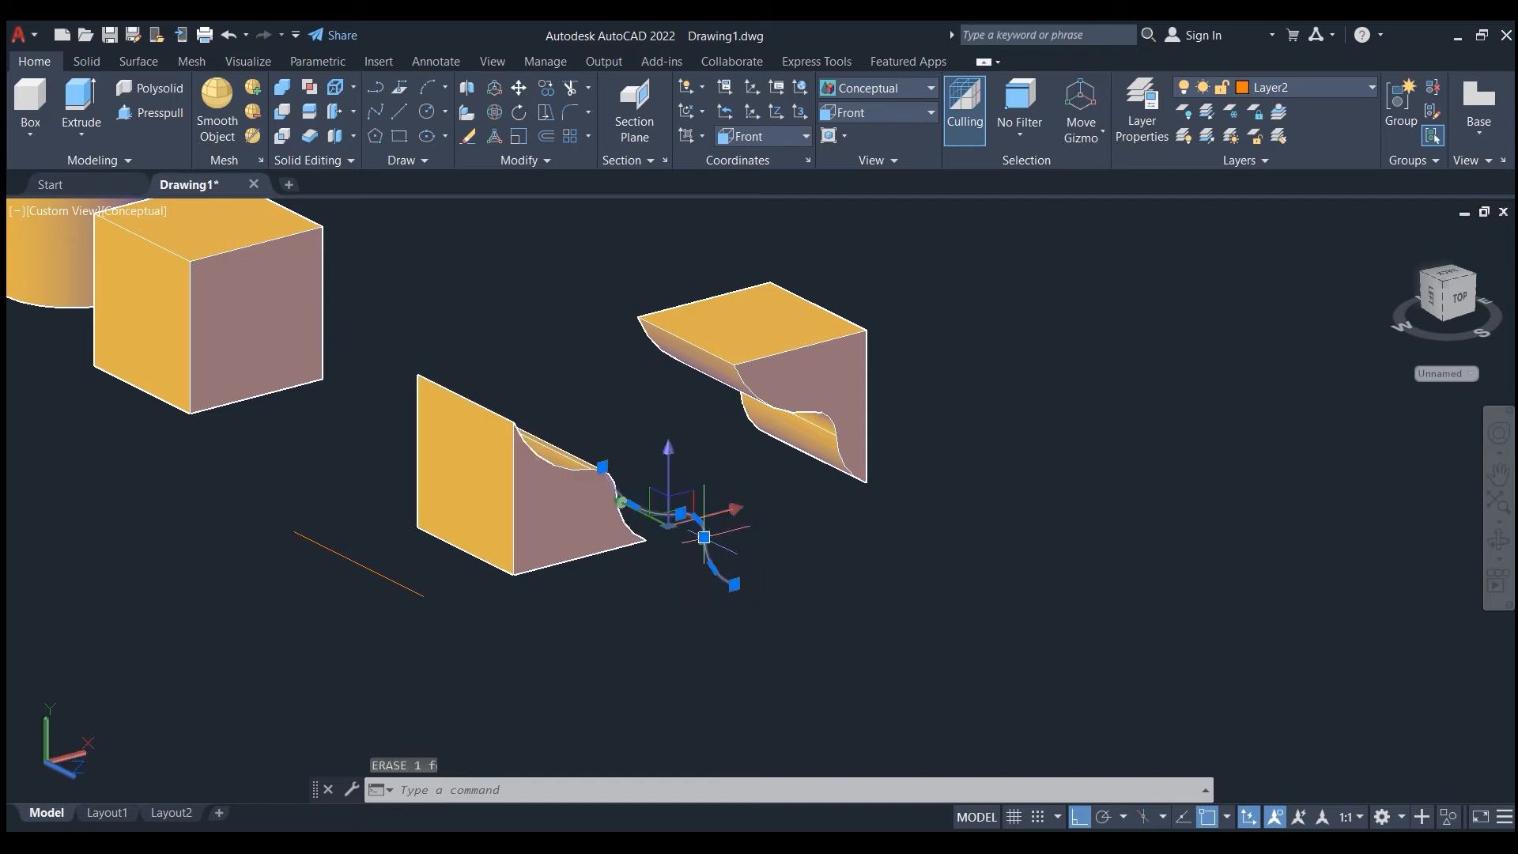
pyautogui.press('Delete')
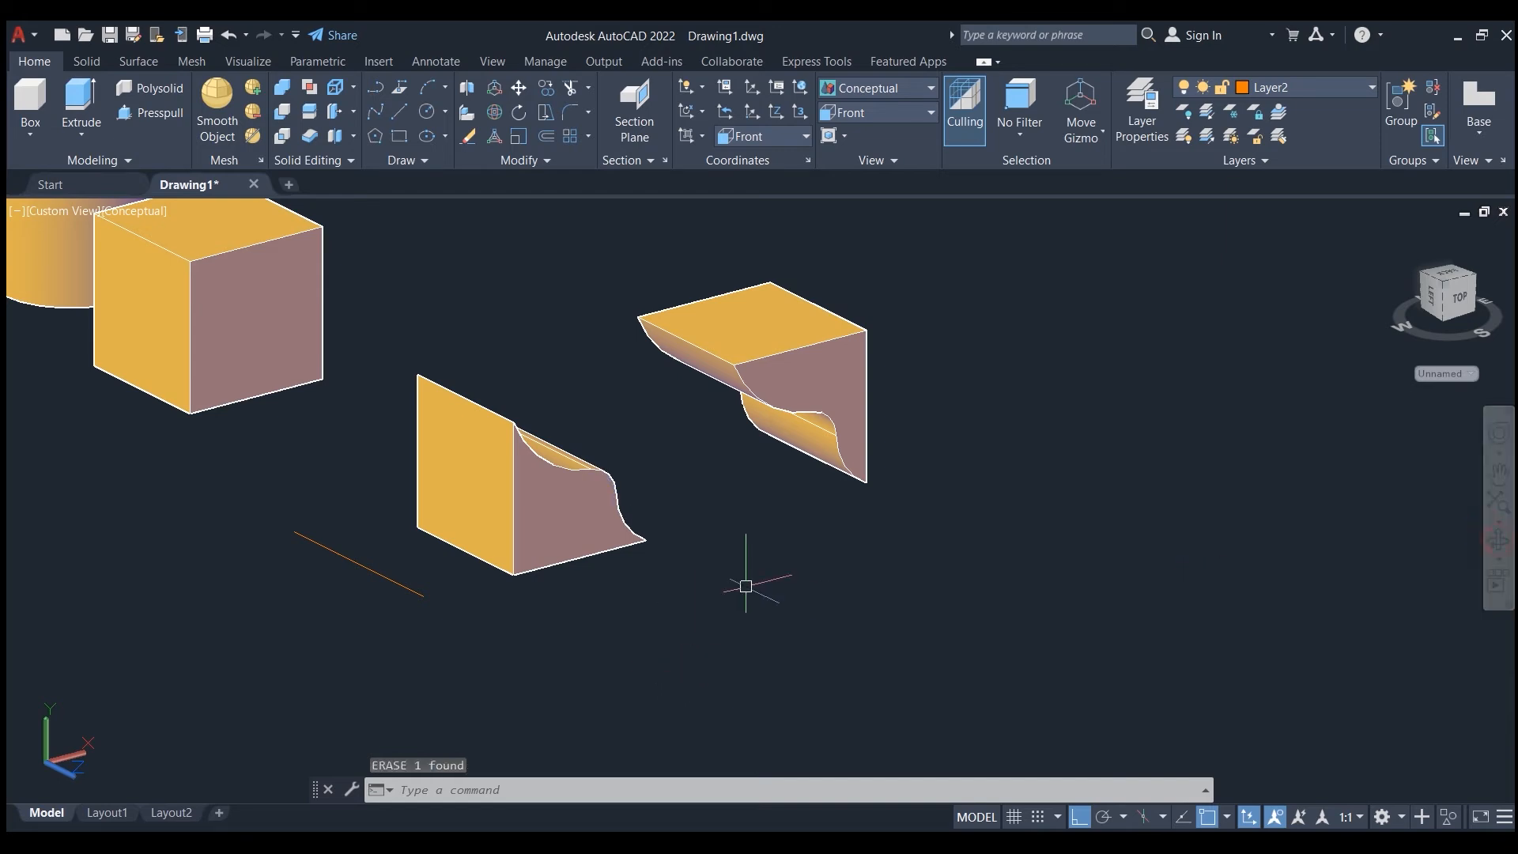
# Step: Switch the UCS to World and return it to Front
pyautogui.click(1494, 551)
pyautogui.moveTo(956, 532); pyautogui.dragTo(774, 499)
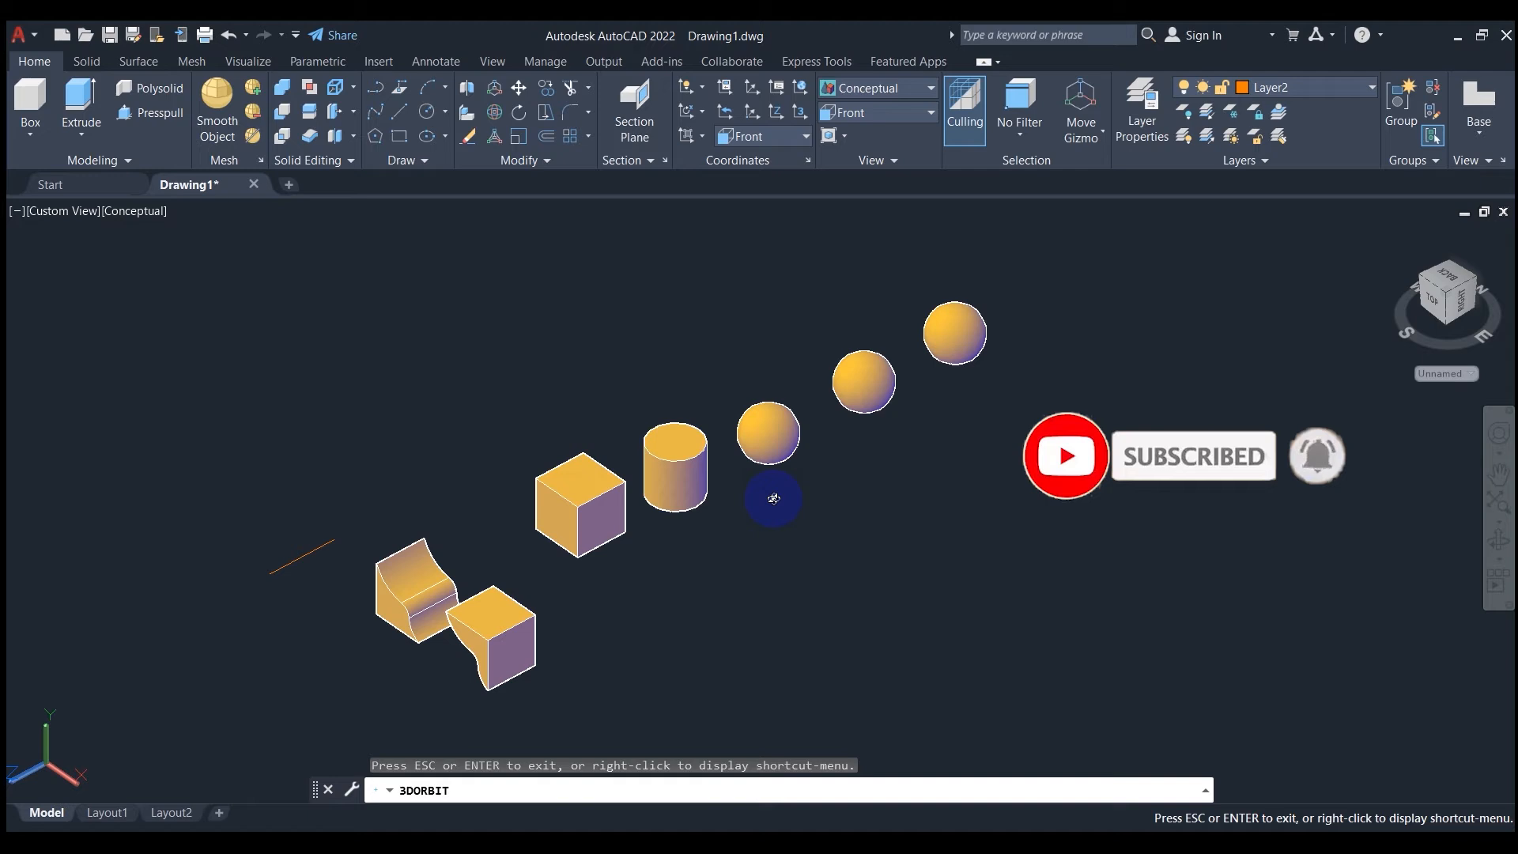
pyautogui.press('Escape')
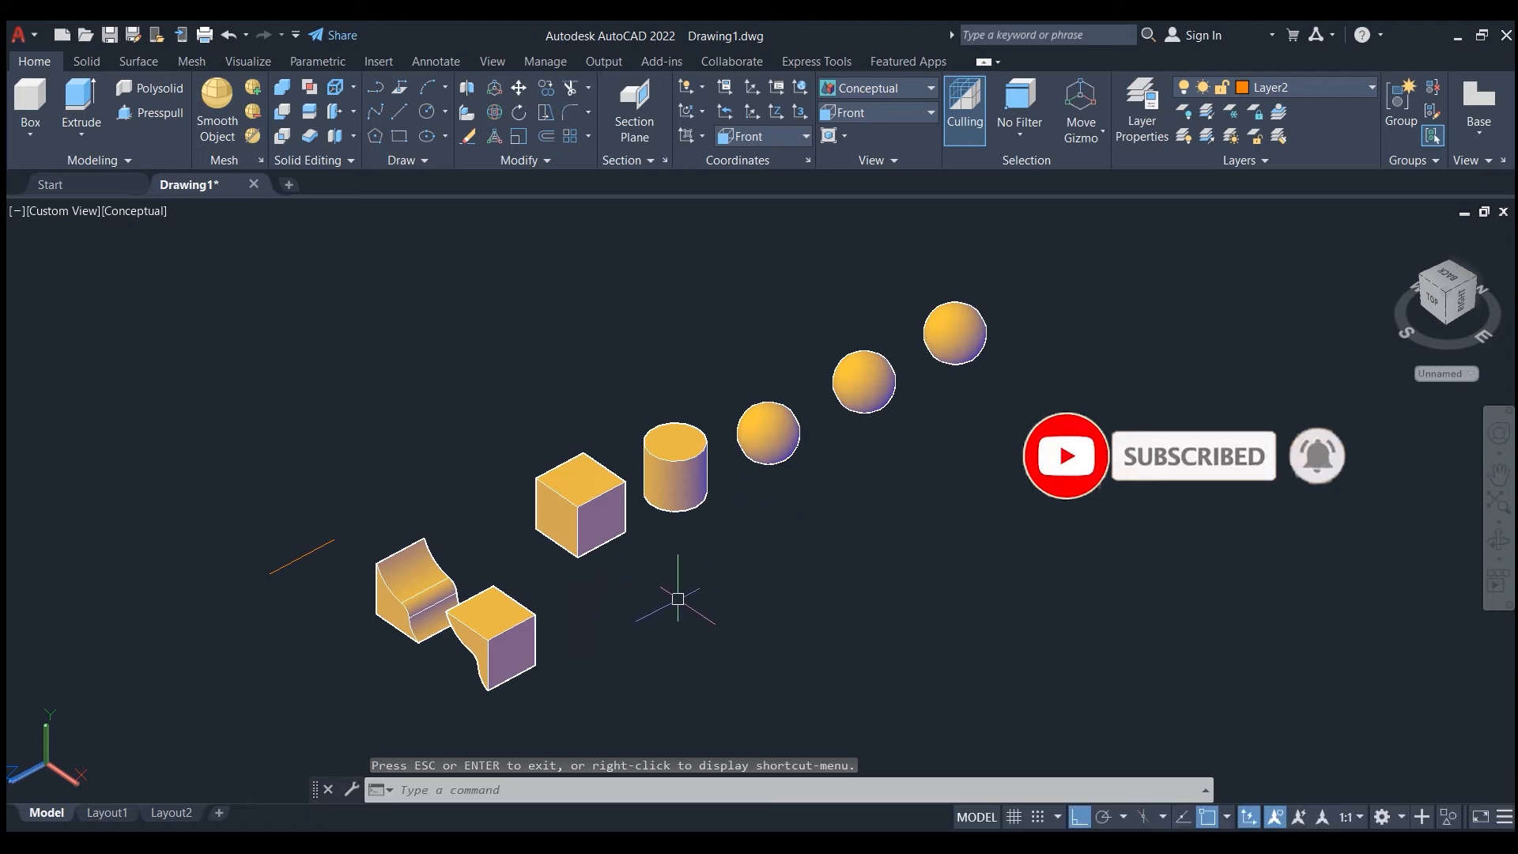
pyautogui.scroll(8, 592, 568)
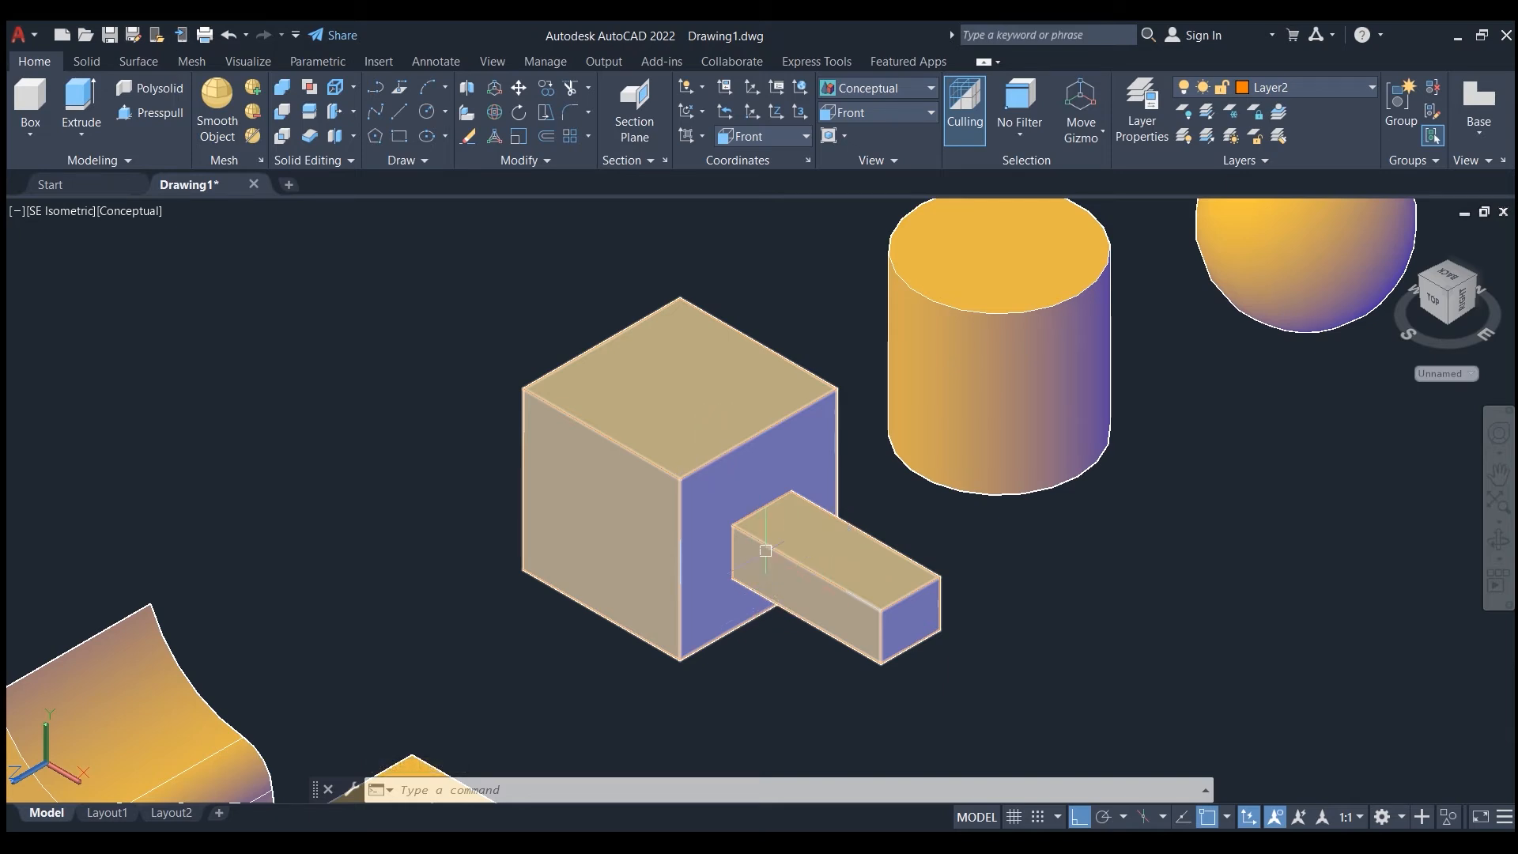
pyautogui.scroll(5, 766, 550)
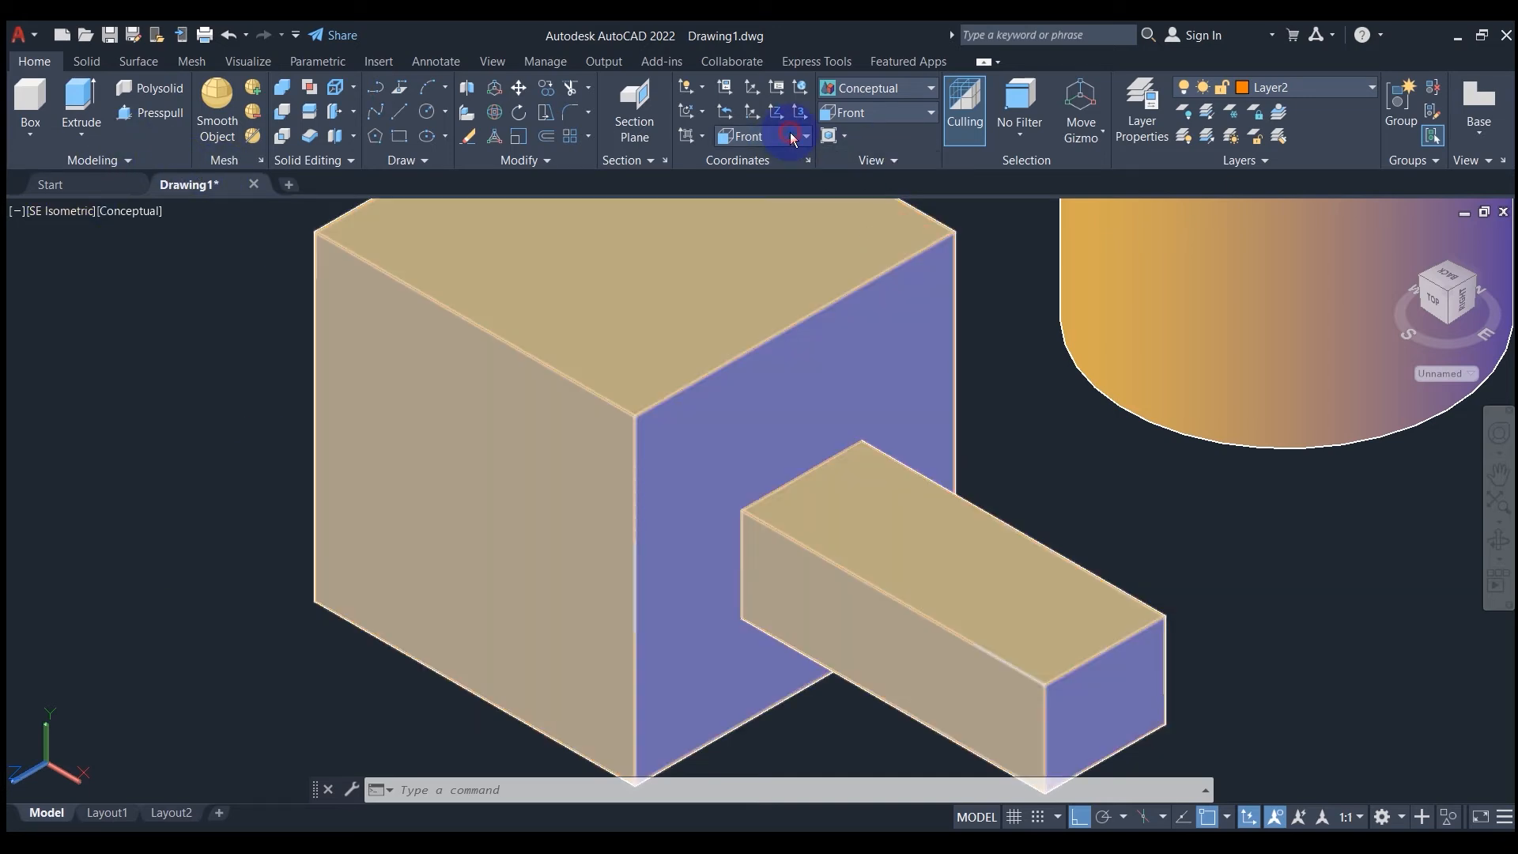
pyautogui.click(793, 139)
pyautogui.click(765, 149)
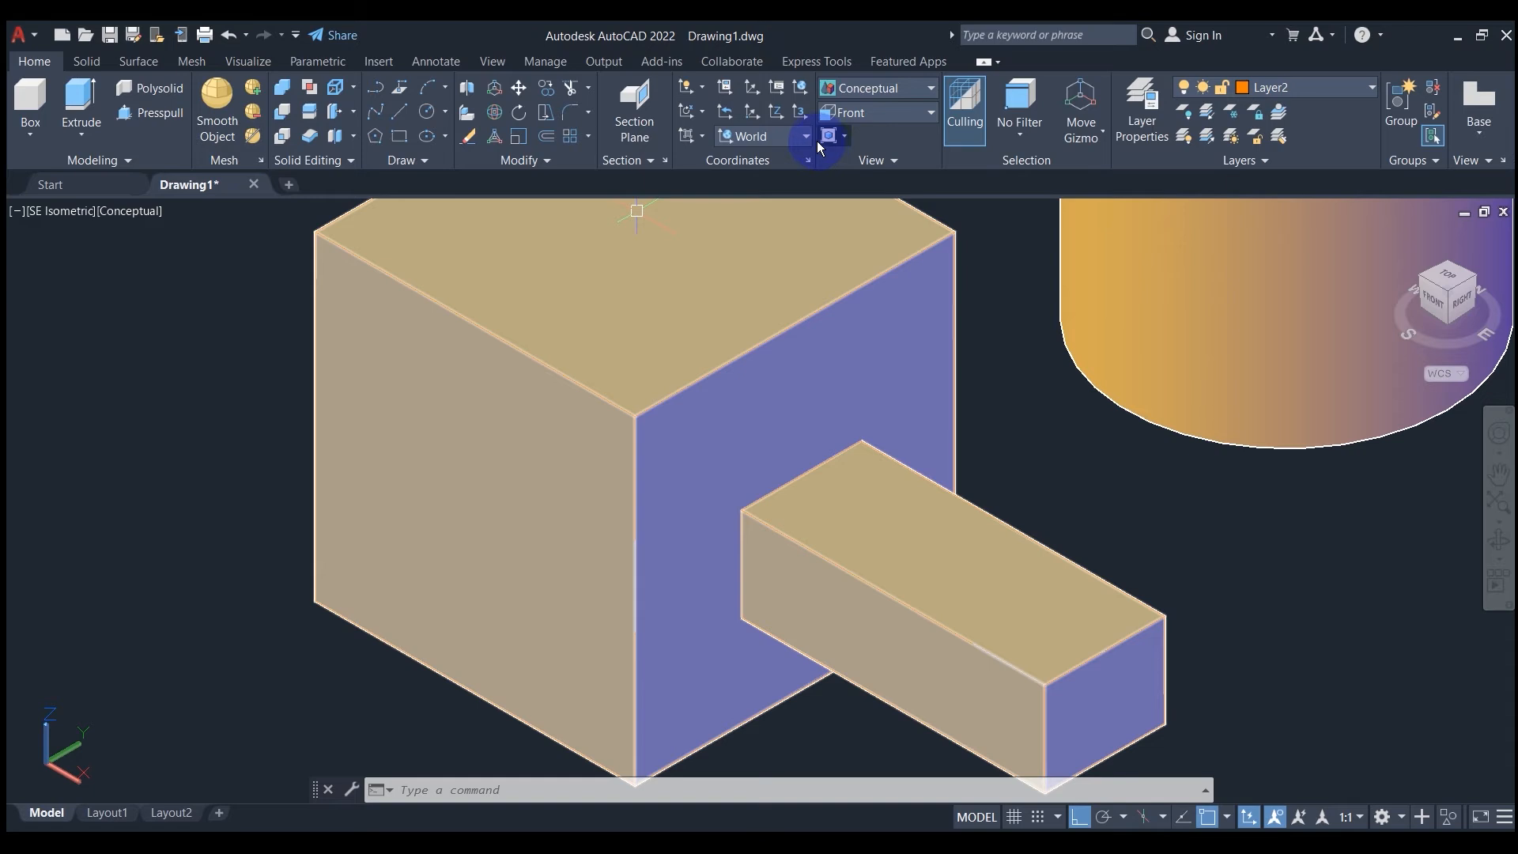
pyautogui.click(771, 141)
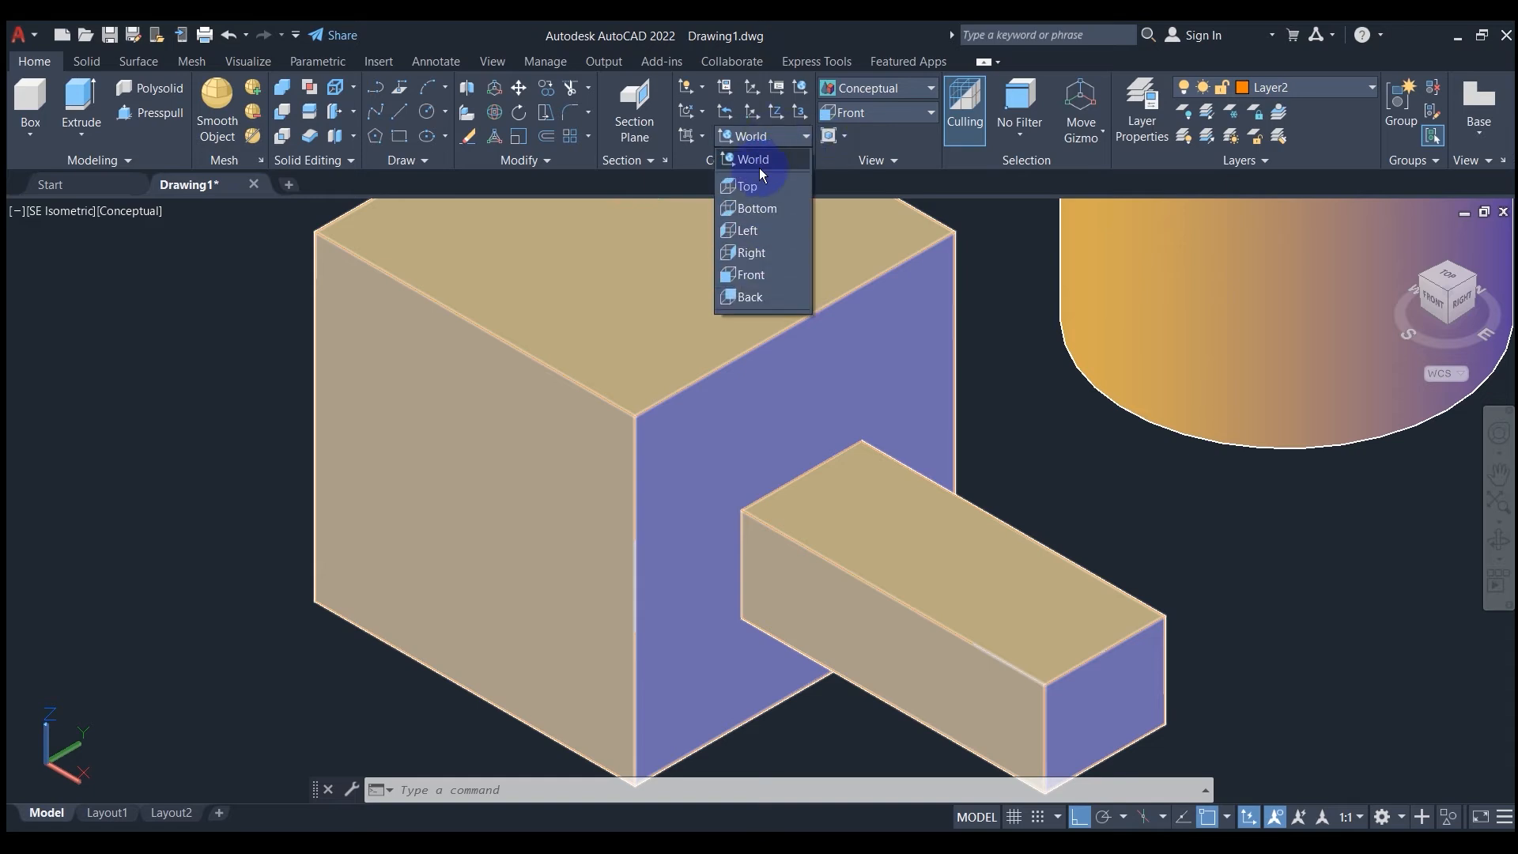
pyautogui.click(752, 273)
pyautogui.click(45, 814)
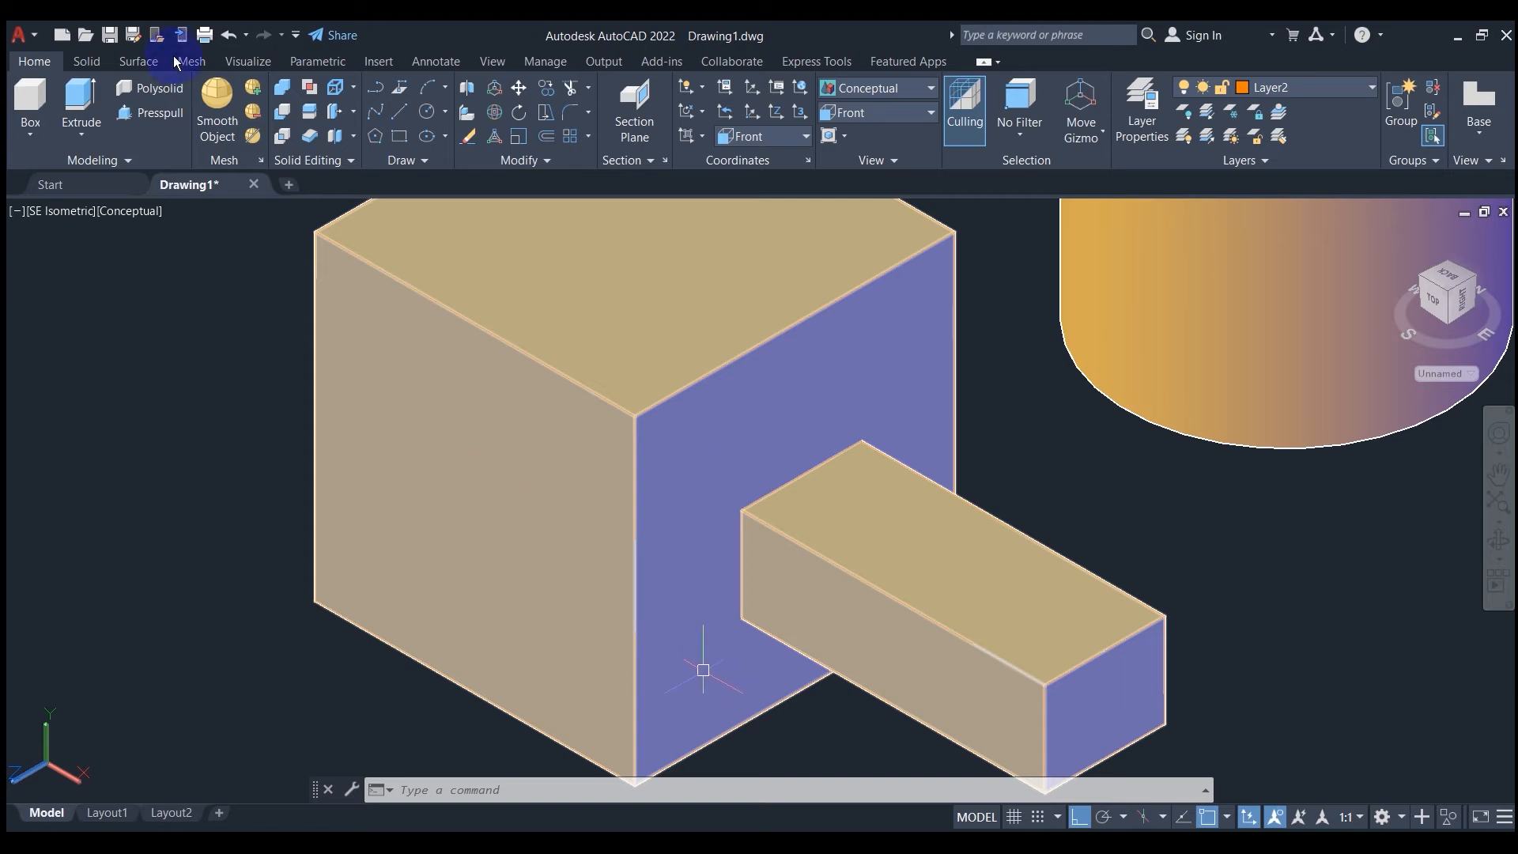
# Step: Draw a vertical polyline about 2" long on the large box's side face, between its front edge and the projecting arm
pyautogui.click(370, 93)
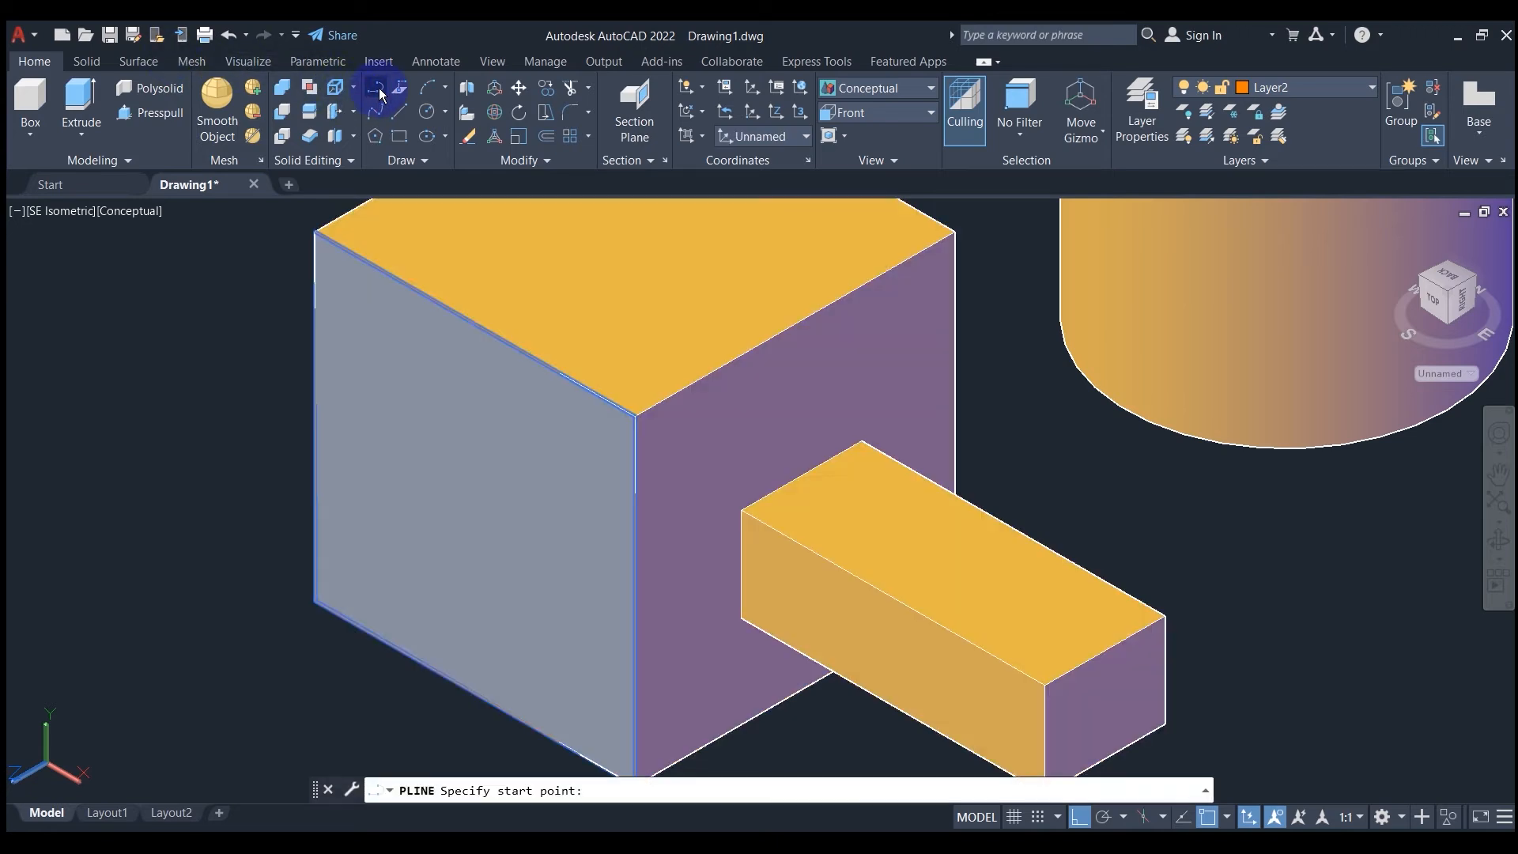
pyautogui.click(689, 491)
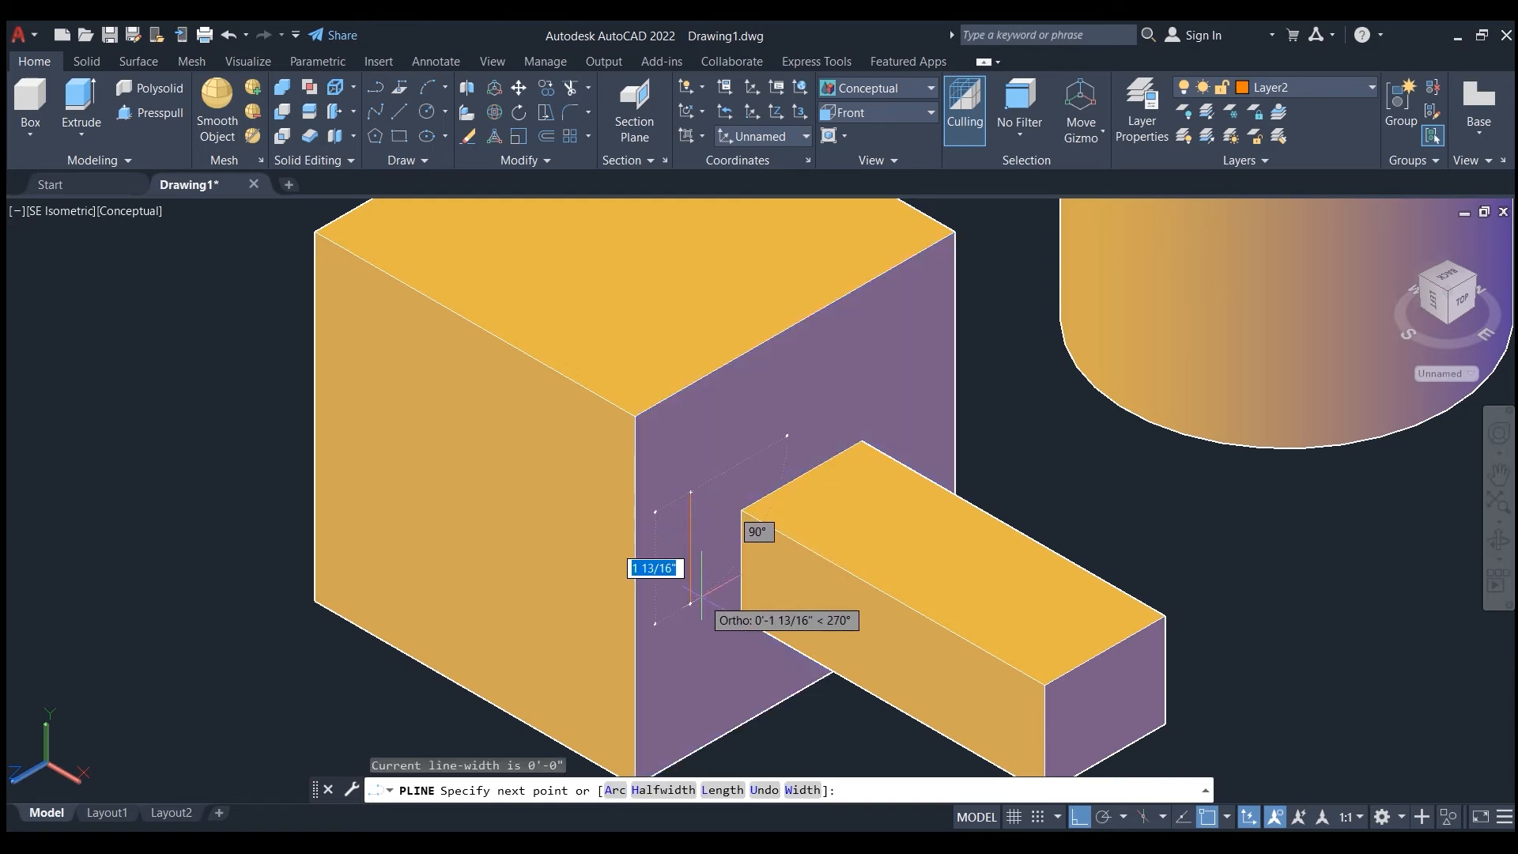
pyautogui.click(702, 607)
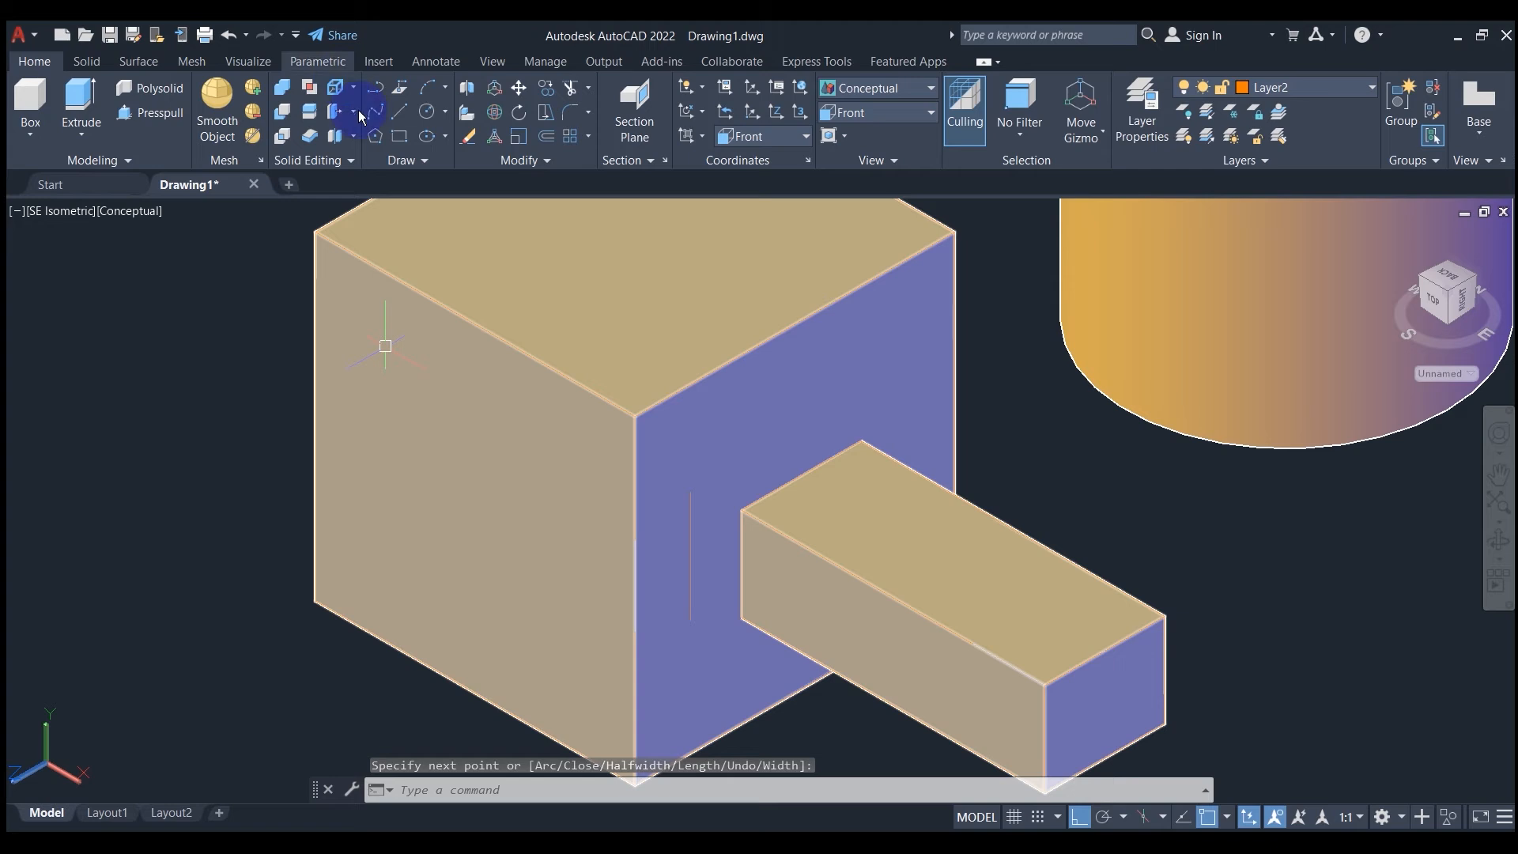
# Step: Slice the box with the projecting arm using the vertical polyline as the planar object, keeping both sides
pyautogui.click(308, 117)
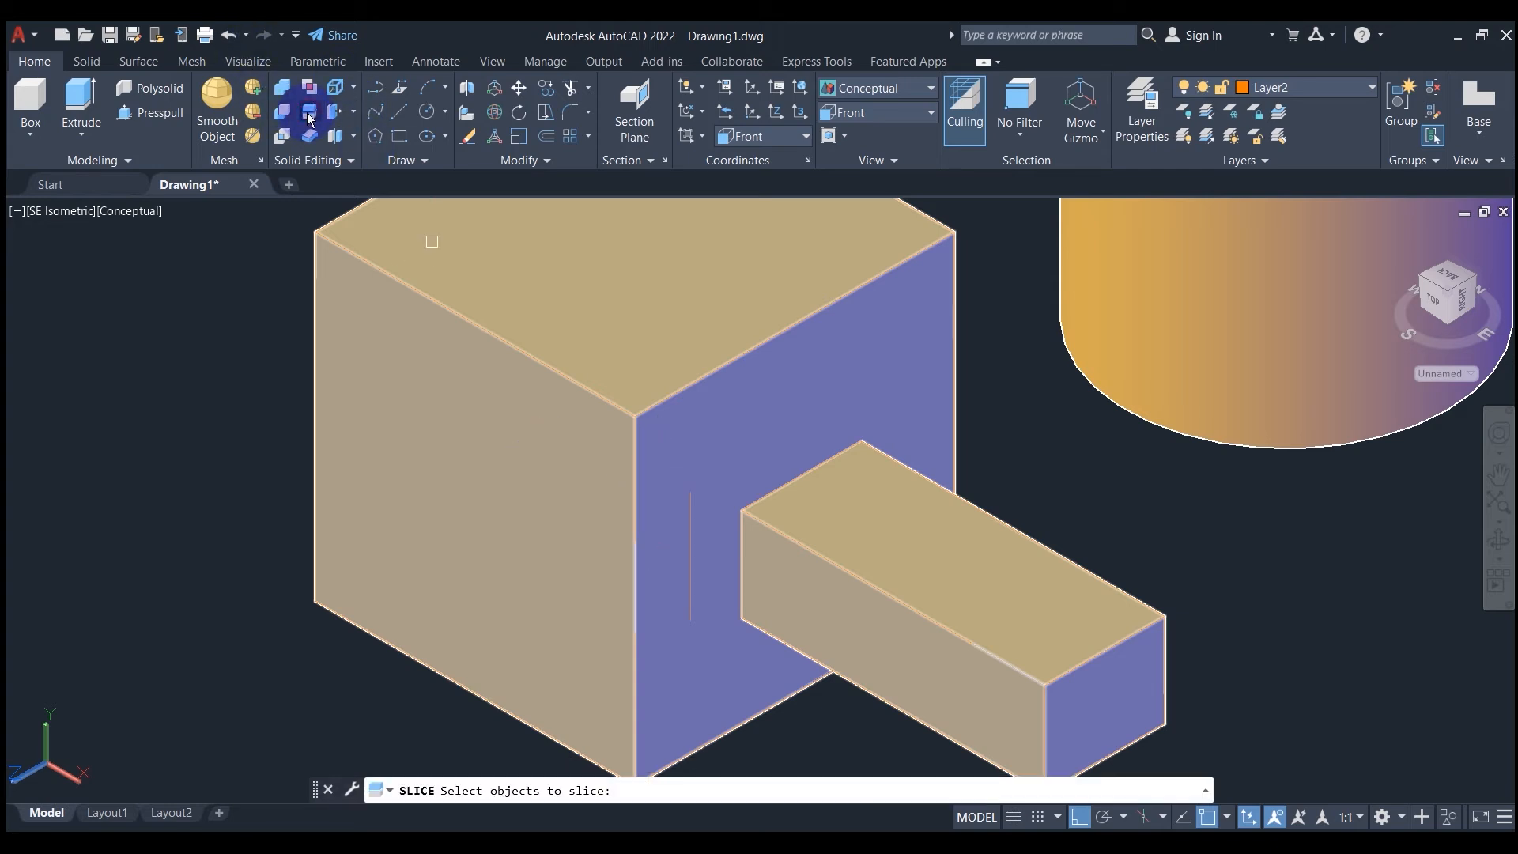
pyautogui.click(676, 425)
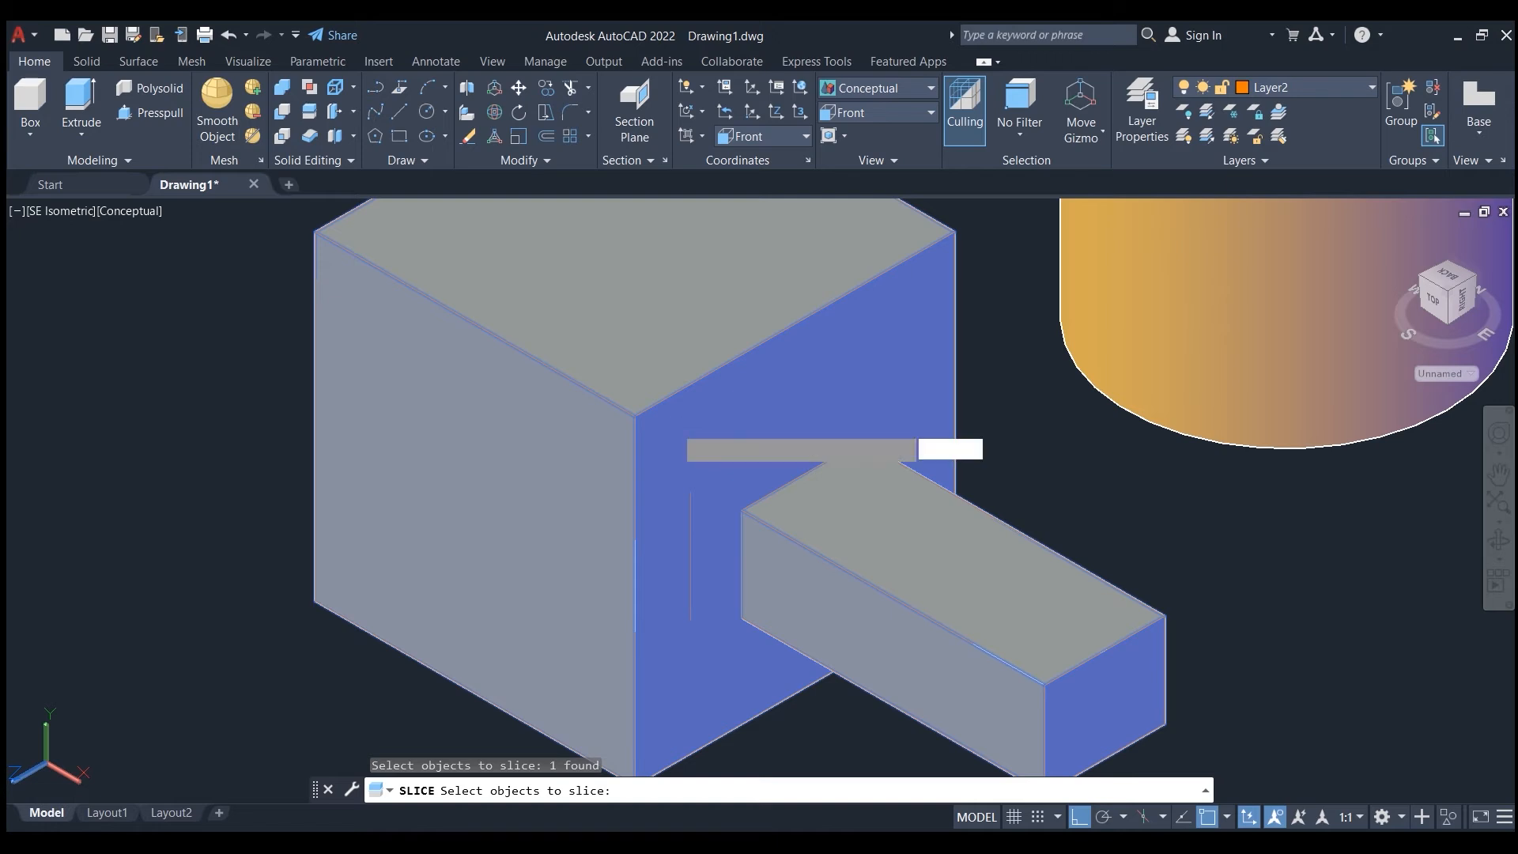
pyautogui.press('Return')
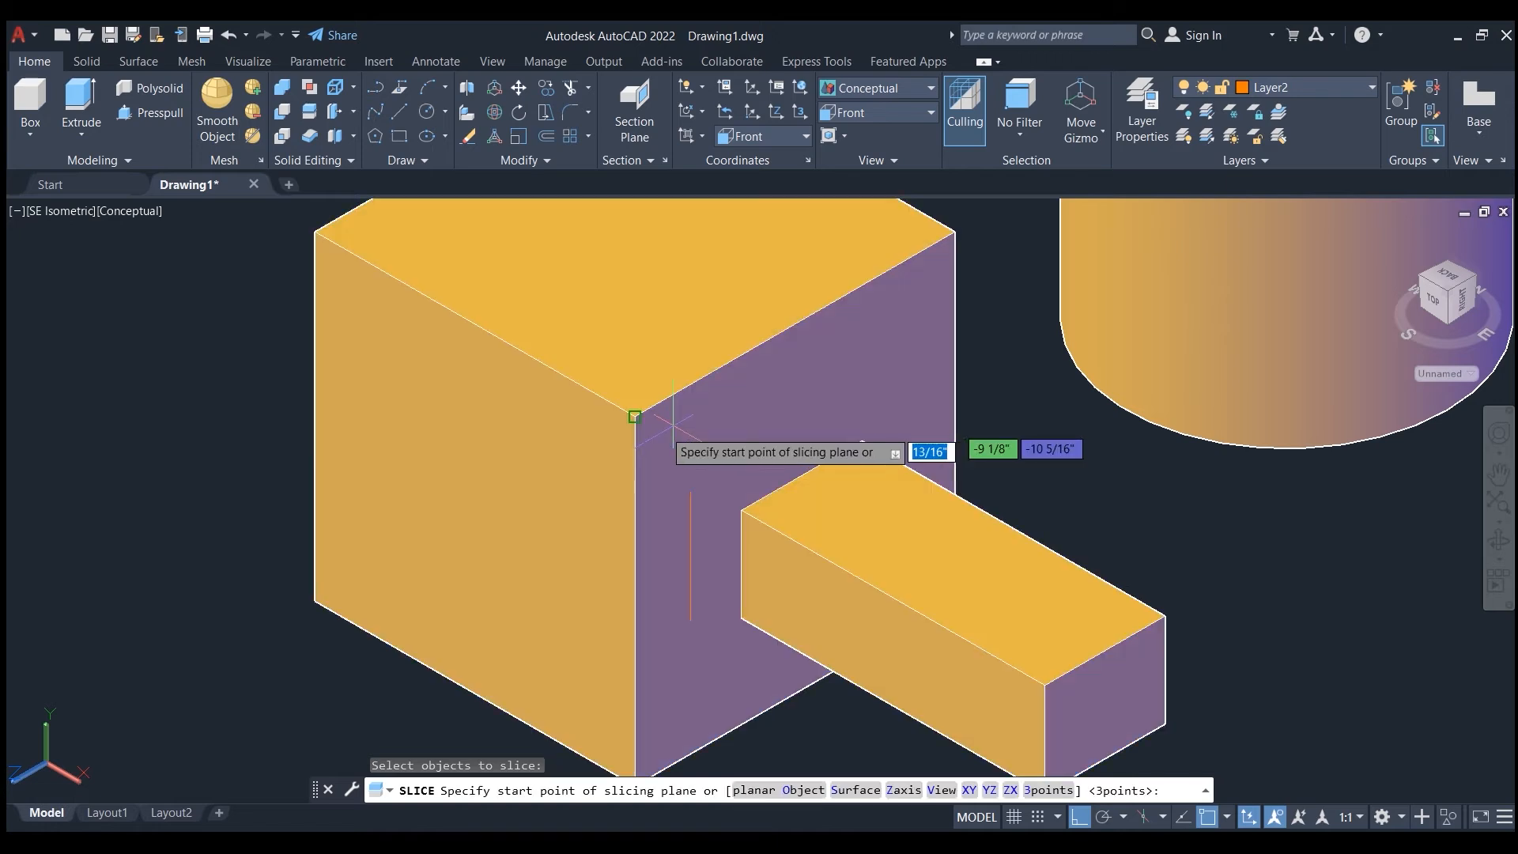
pyautogui.click(759, 792)
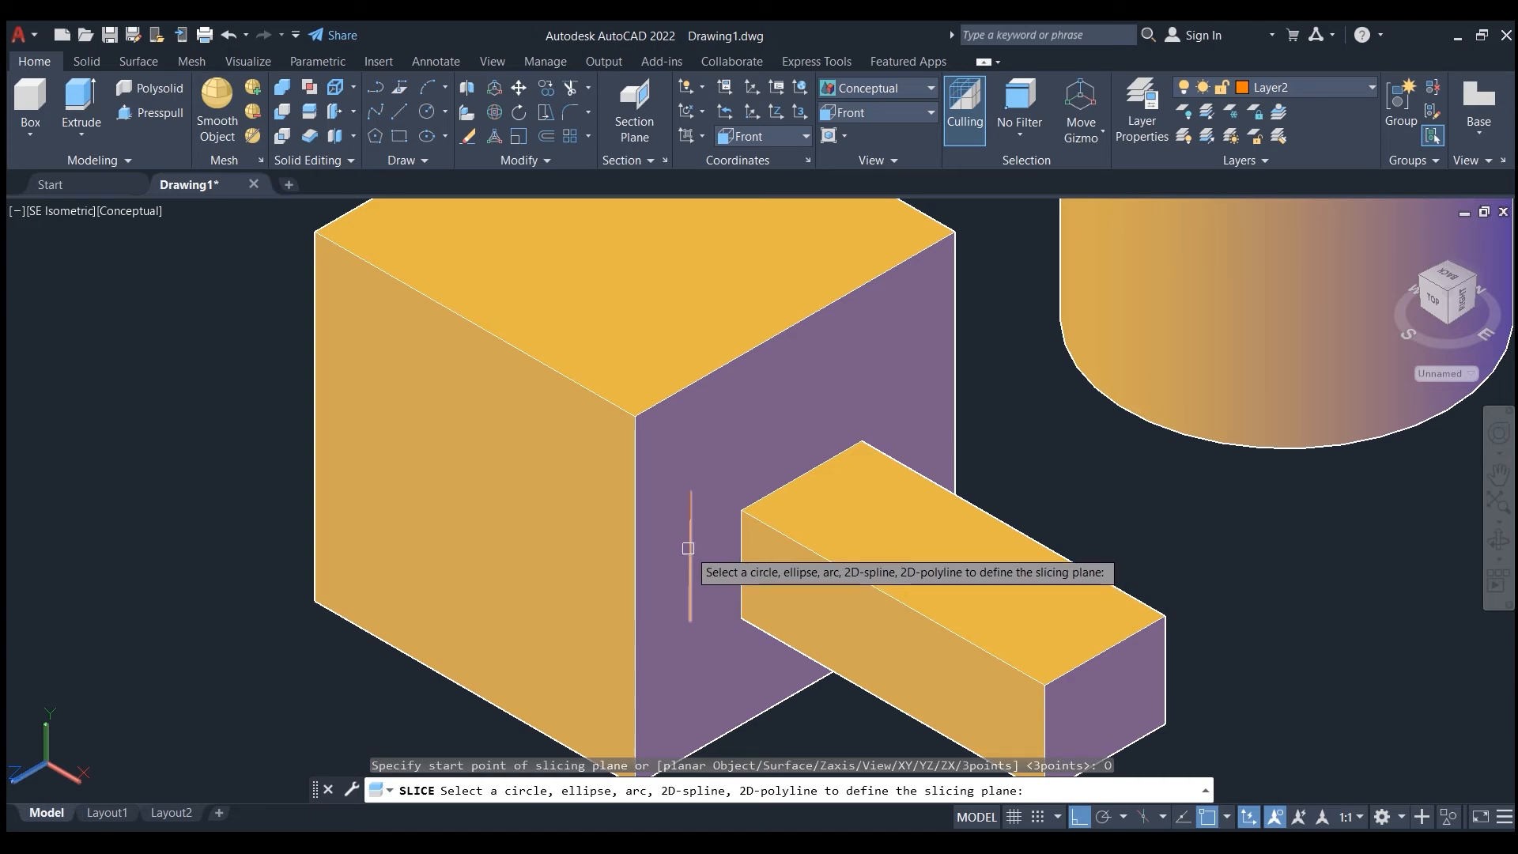
pyautogui.click(688, 548)
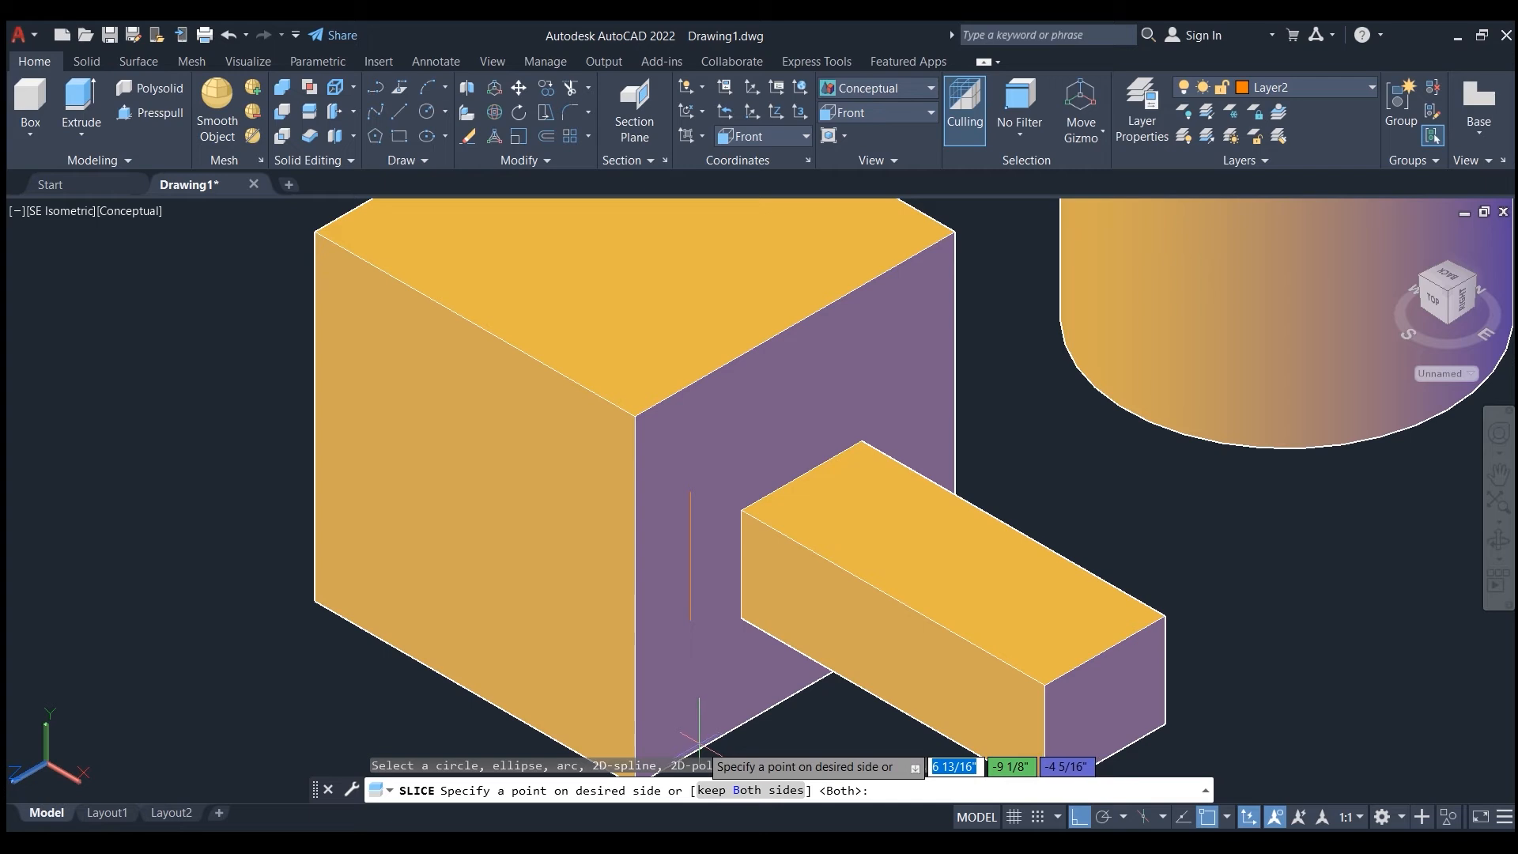
pyautogui.click(686, 665)
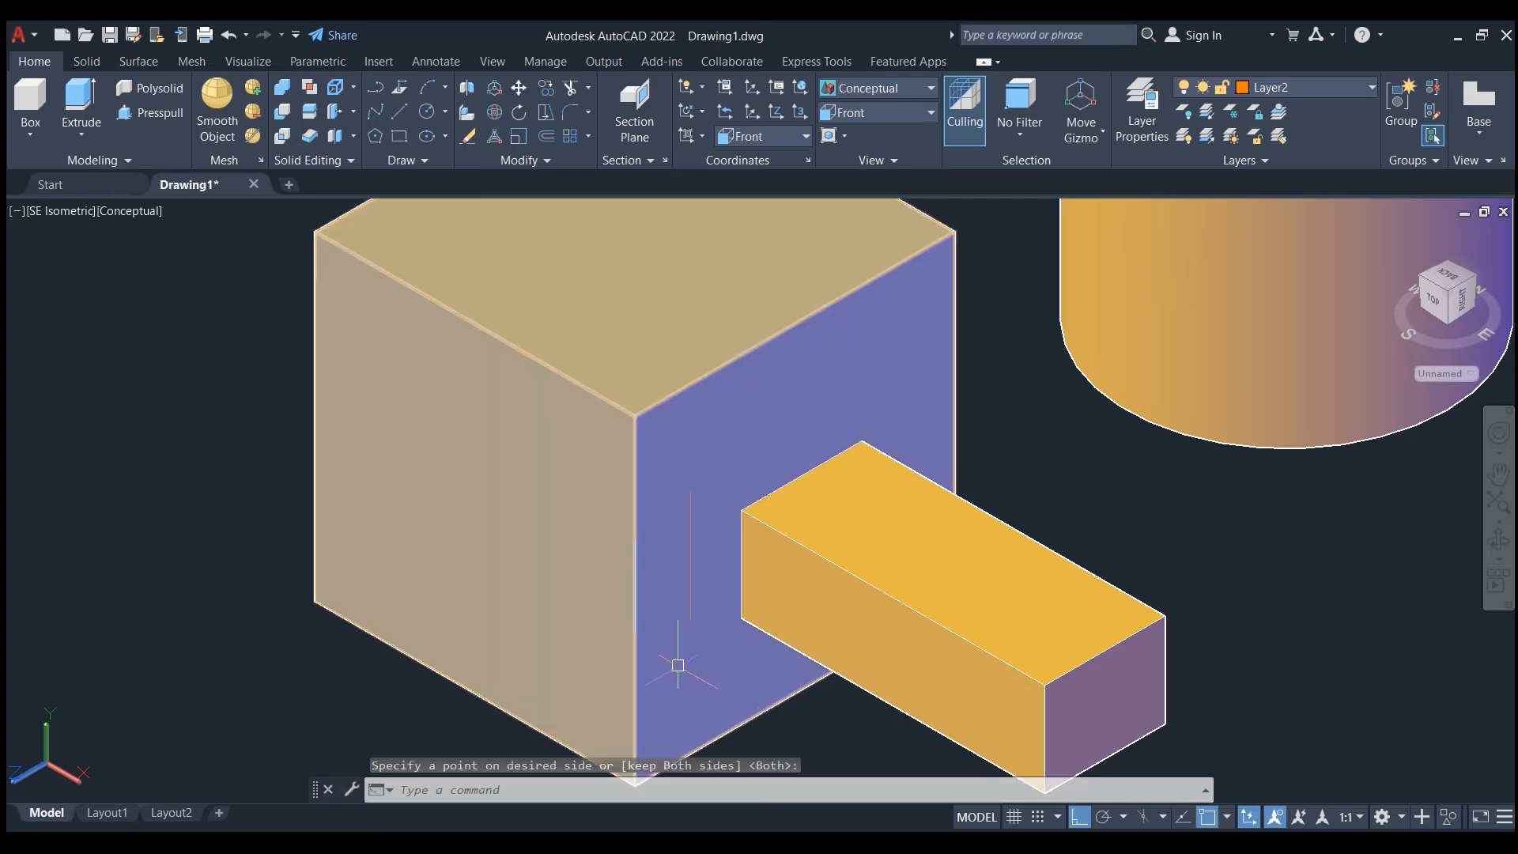
# Step: Move the separated arm along the X axis, well clear of the large box
pyautogui.click(854, 620)
pyautogui.scroll(-2, 761, 478)
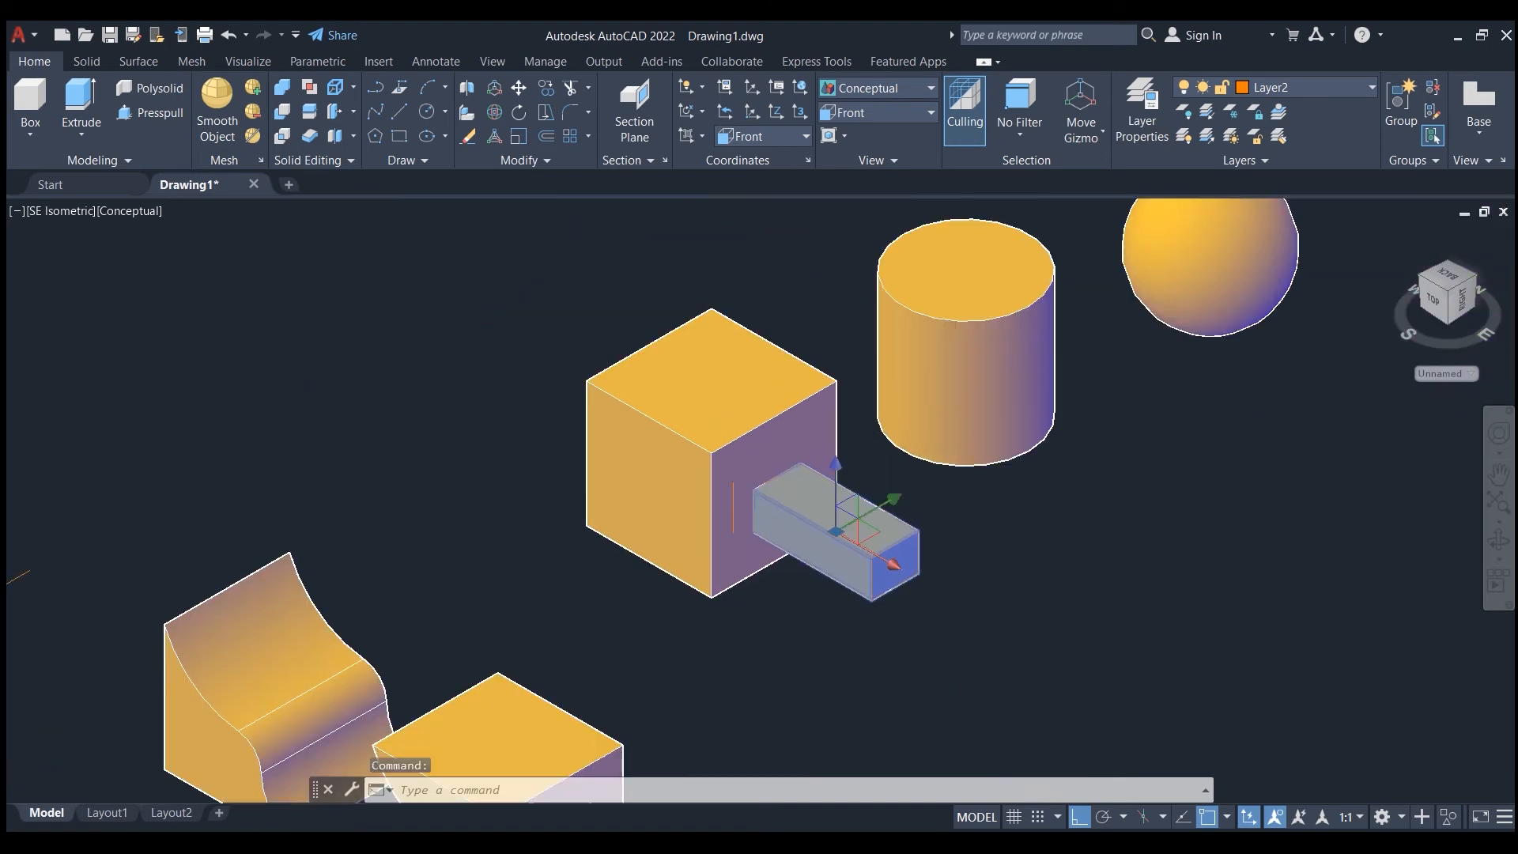
pyautogui.click(891, 562)
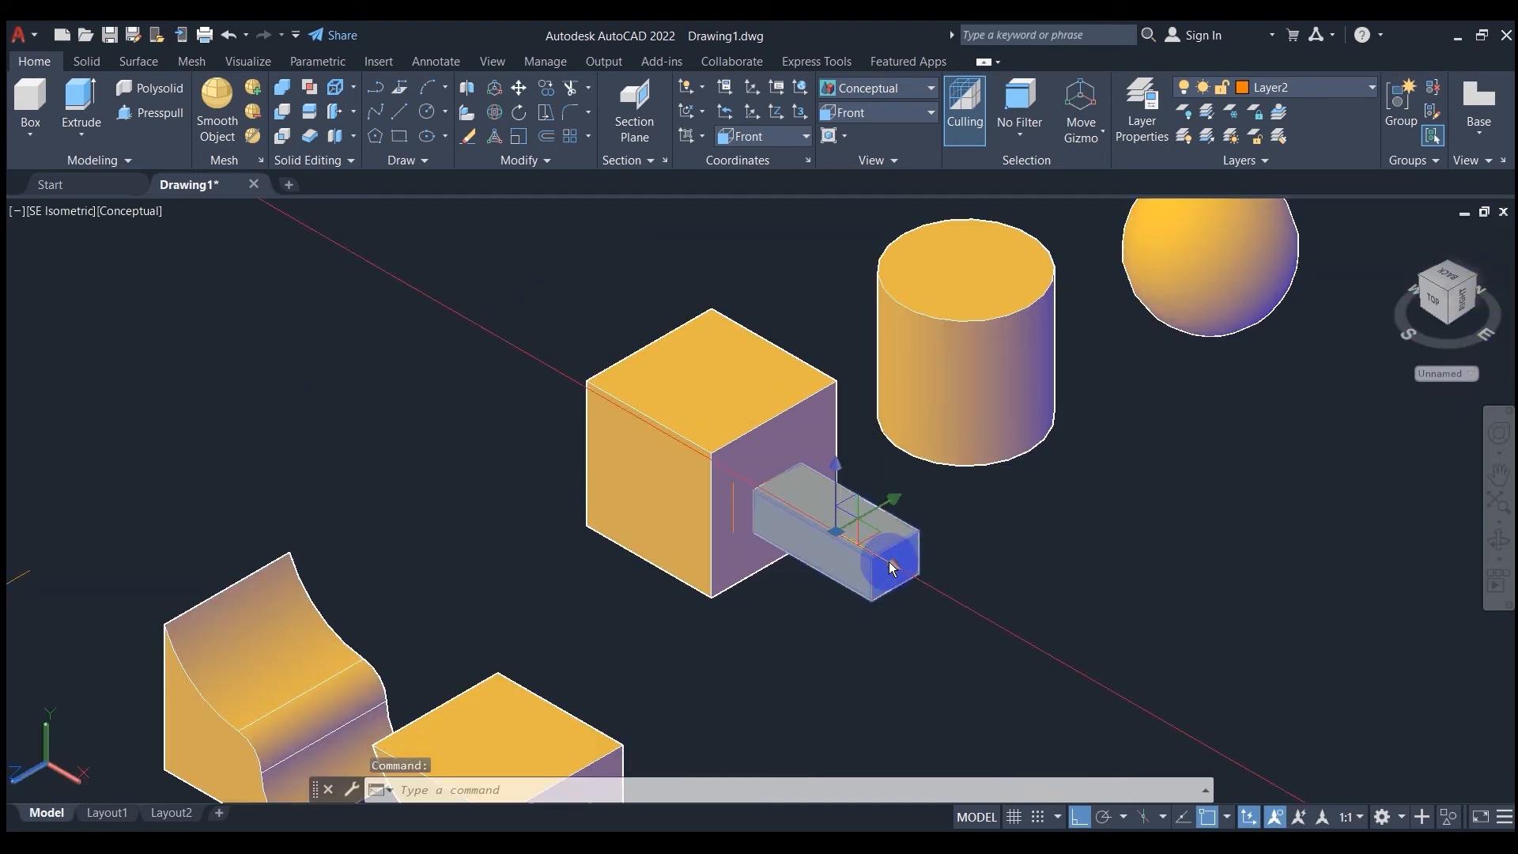
pyautogui.press('Escape')
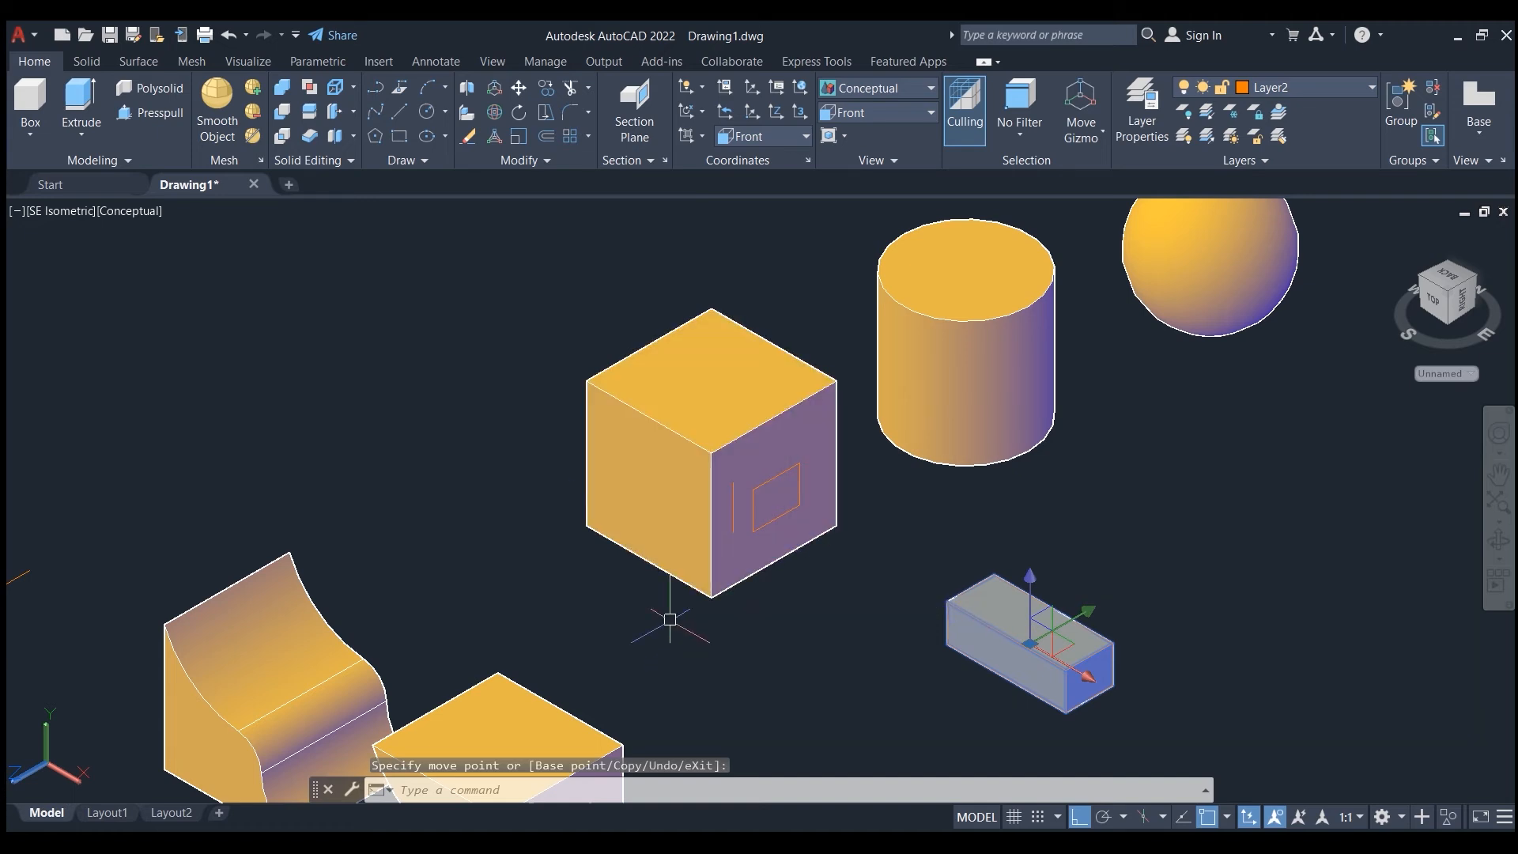
pyautogui.scroll(-2, 403, 617)
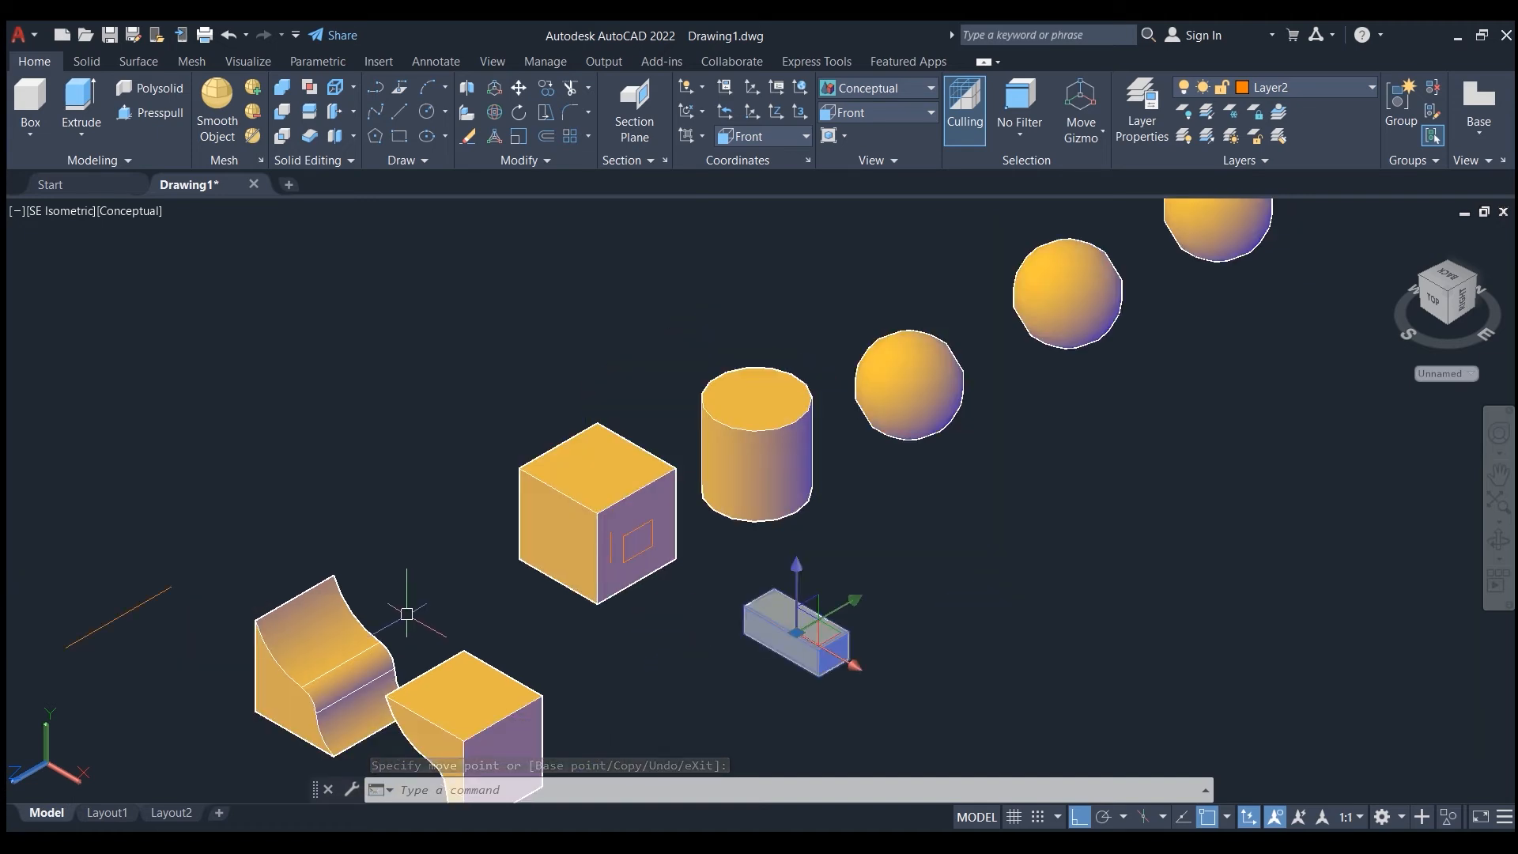
pyautogui.press('Escape')
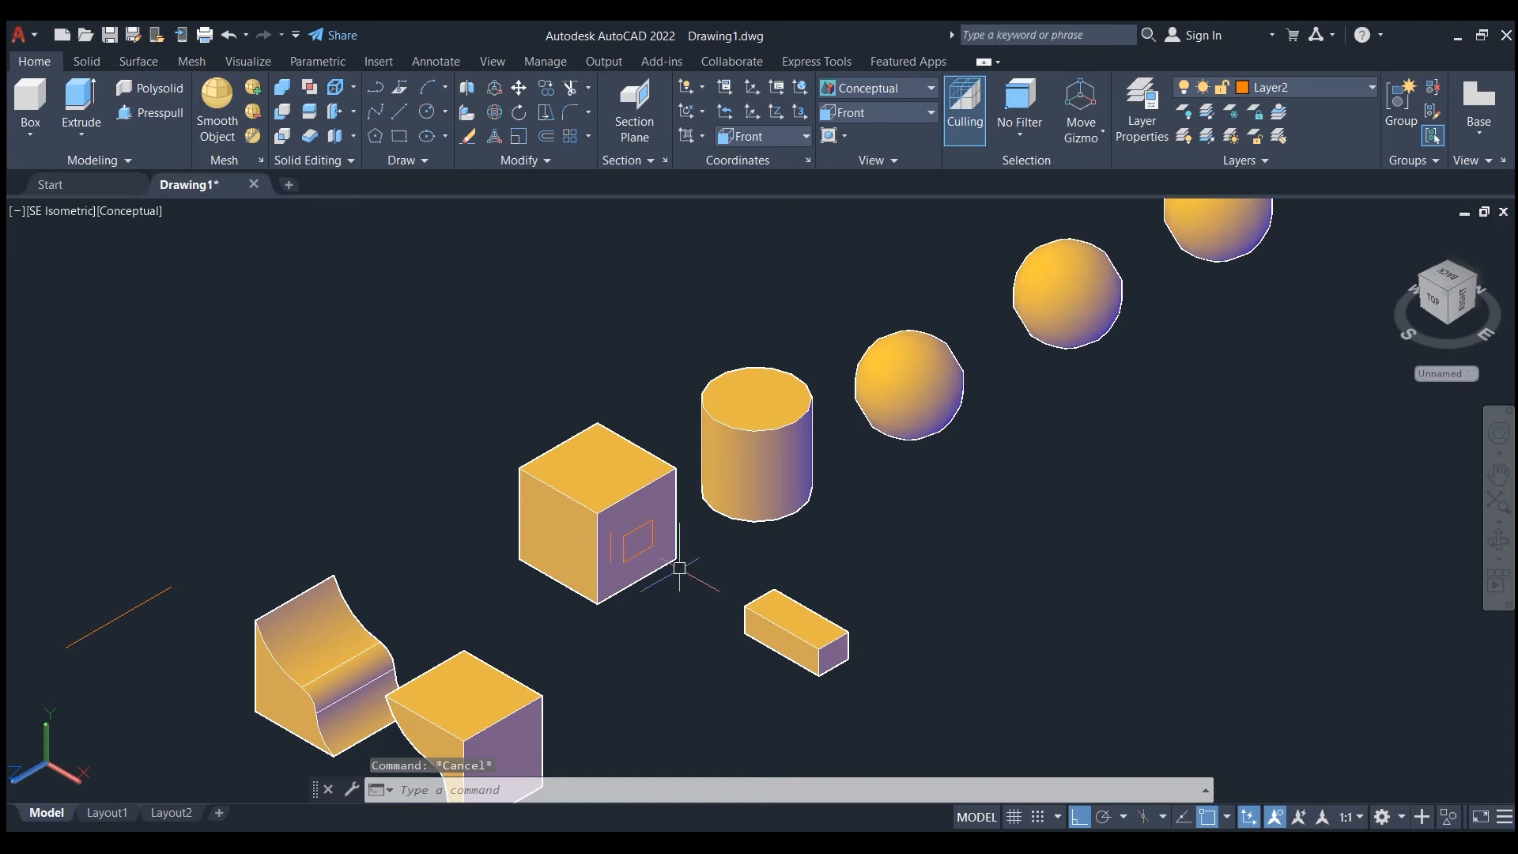
pyautogui.scroll(-2, 738, 404)
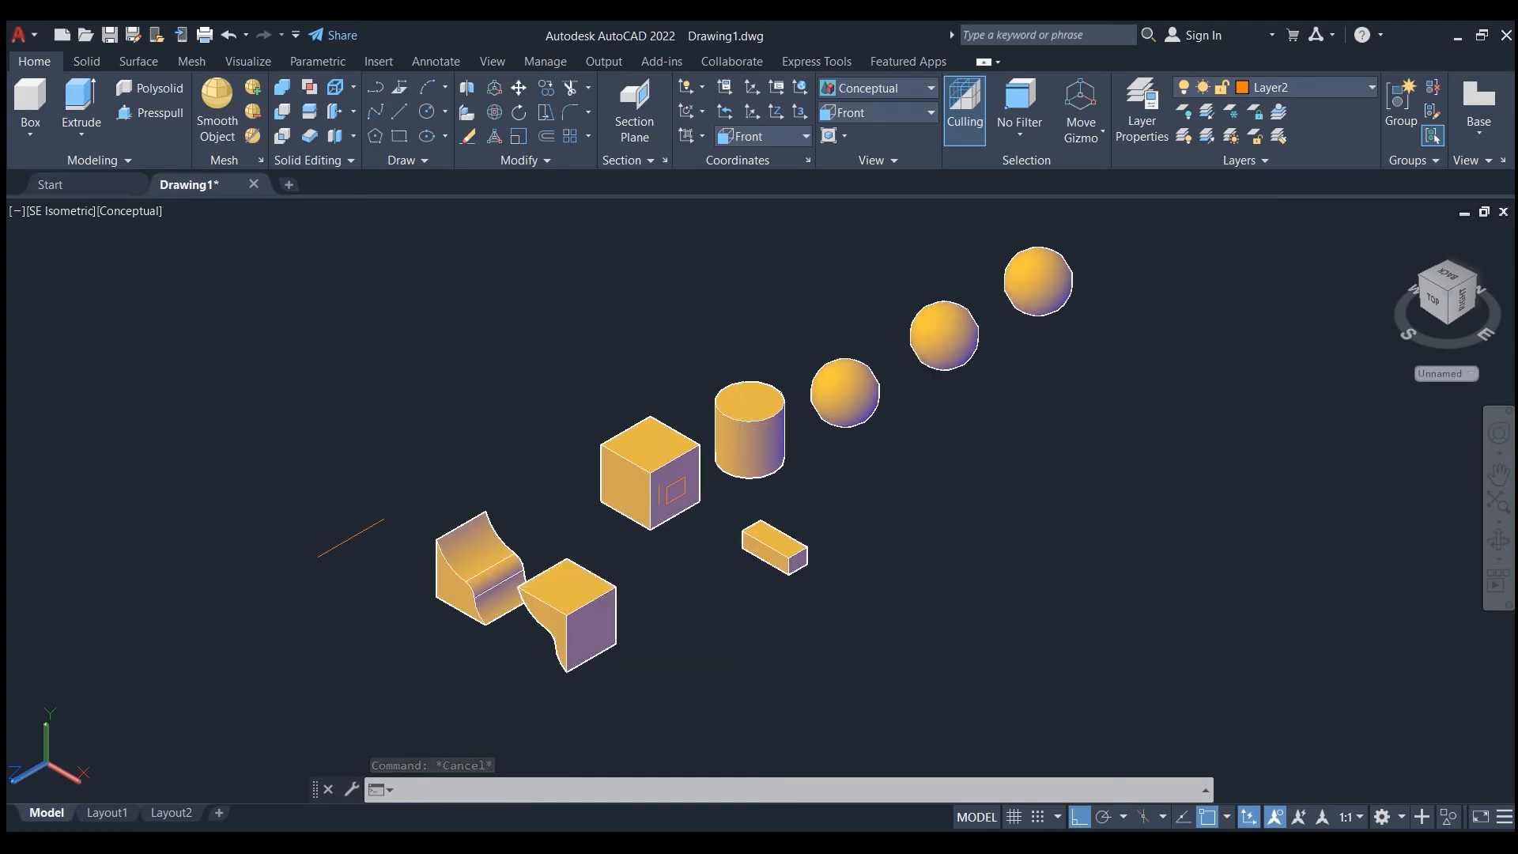
# Step: Turn off Dynamic UCS and draw a vertical polyline about 11" long from the cylinder's top centre down past its base
pyautogui.scroll(3, 728, 399)
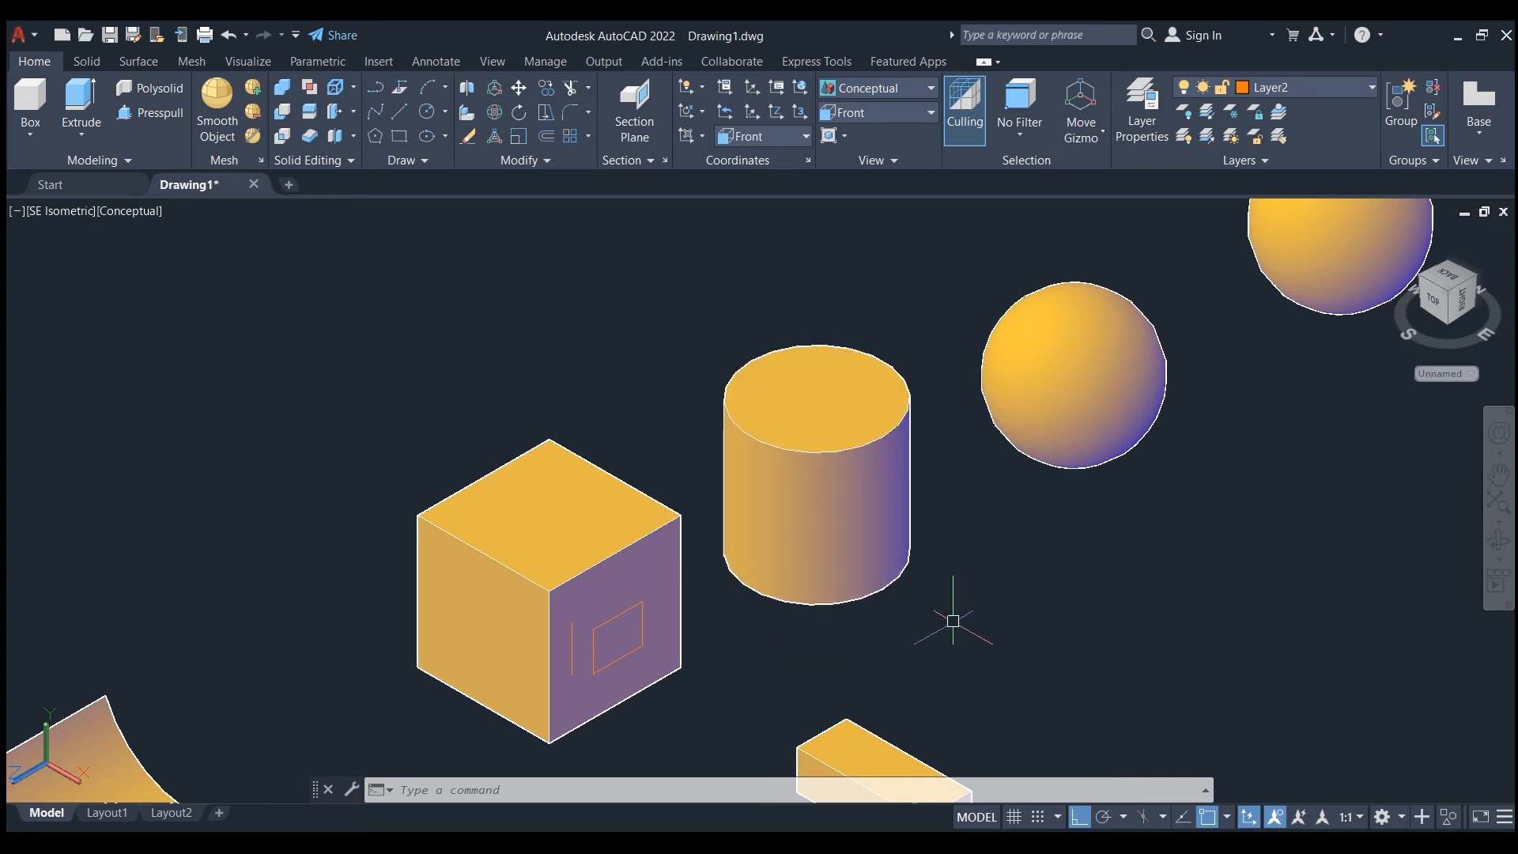
pyautogui.click(1271, 821)
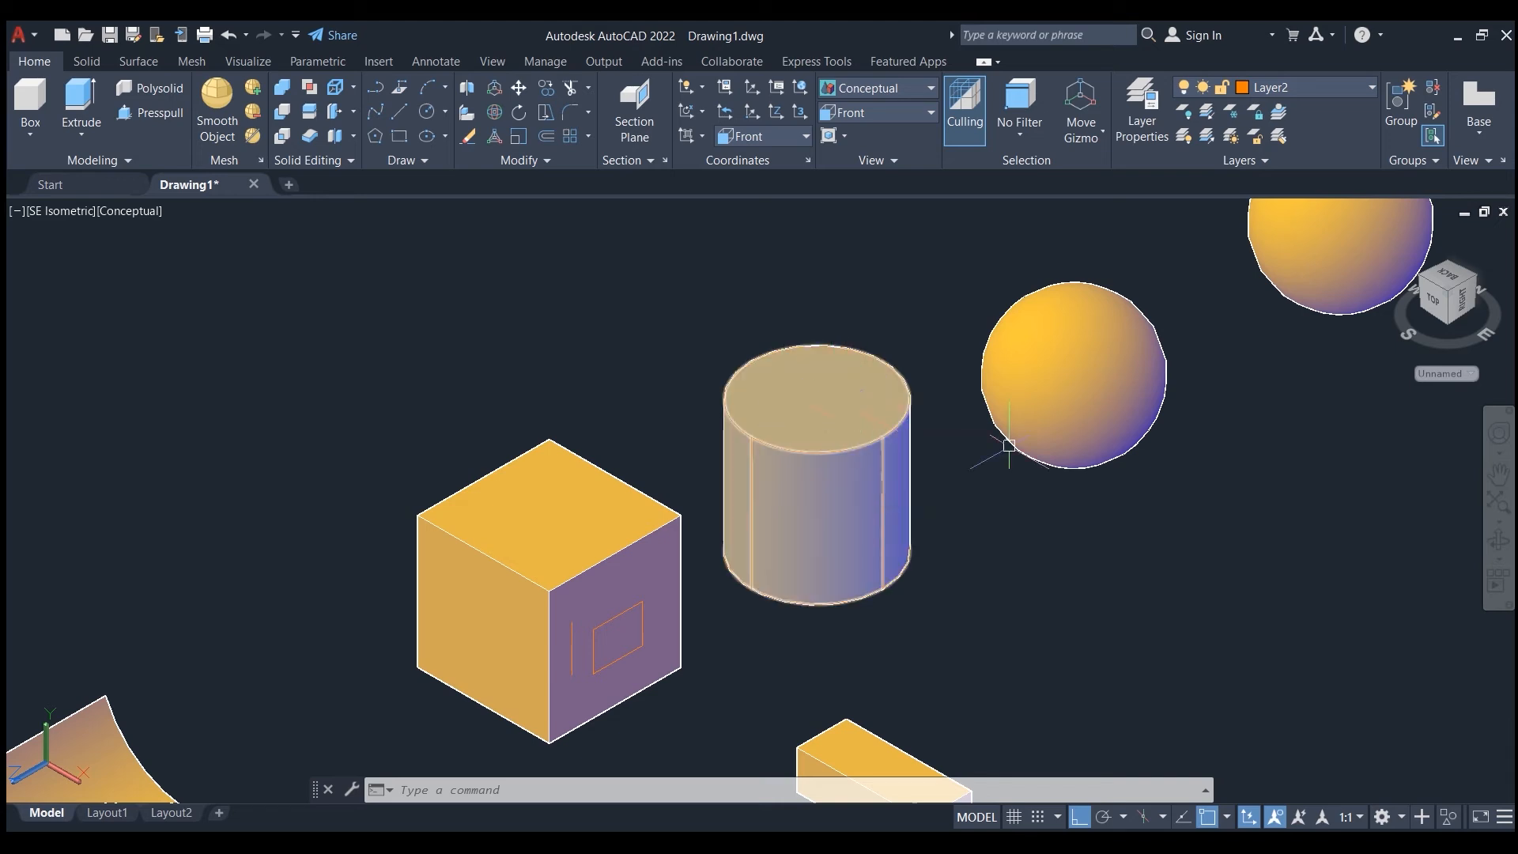
pyautogui.click(1245, 819)
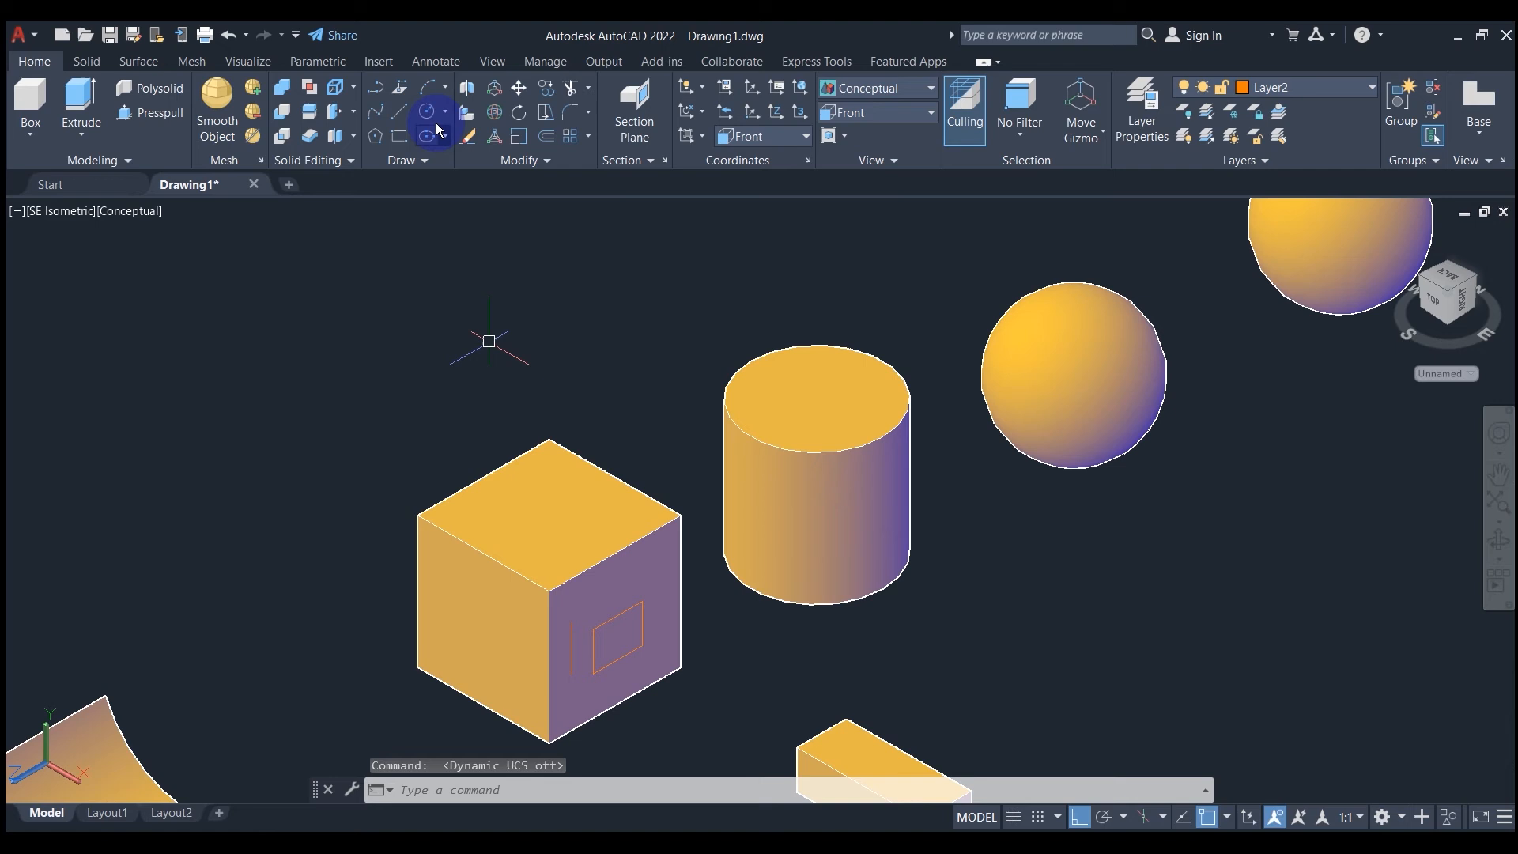
pyautogui.click(374, 88)
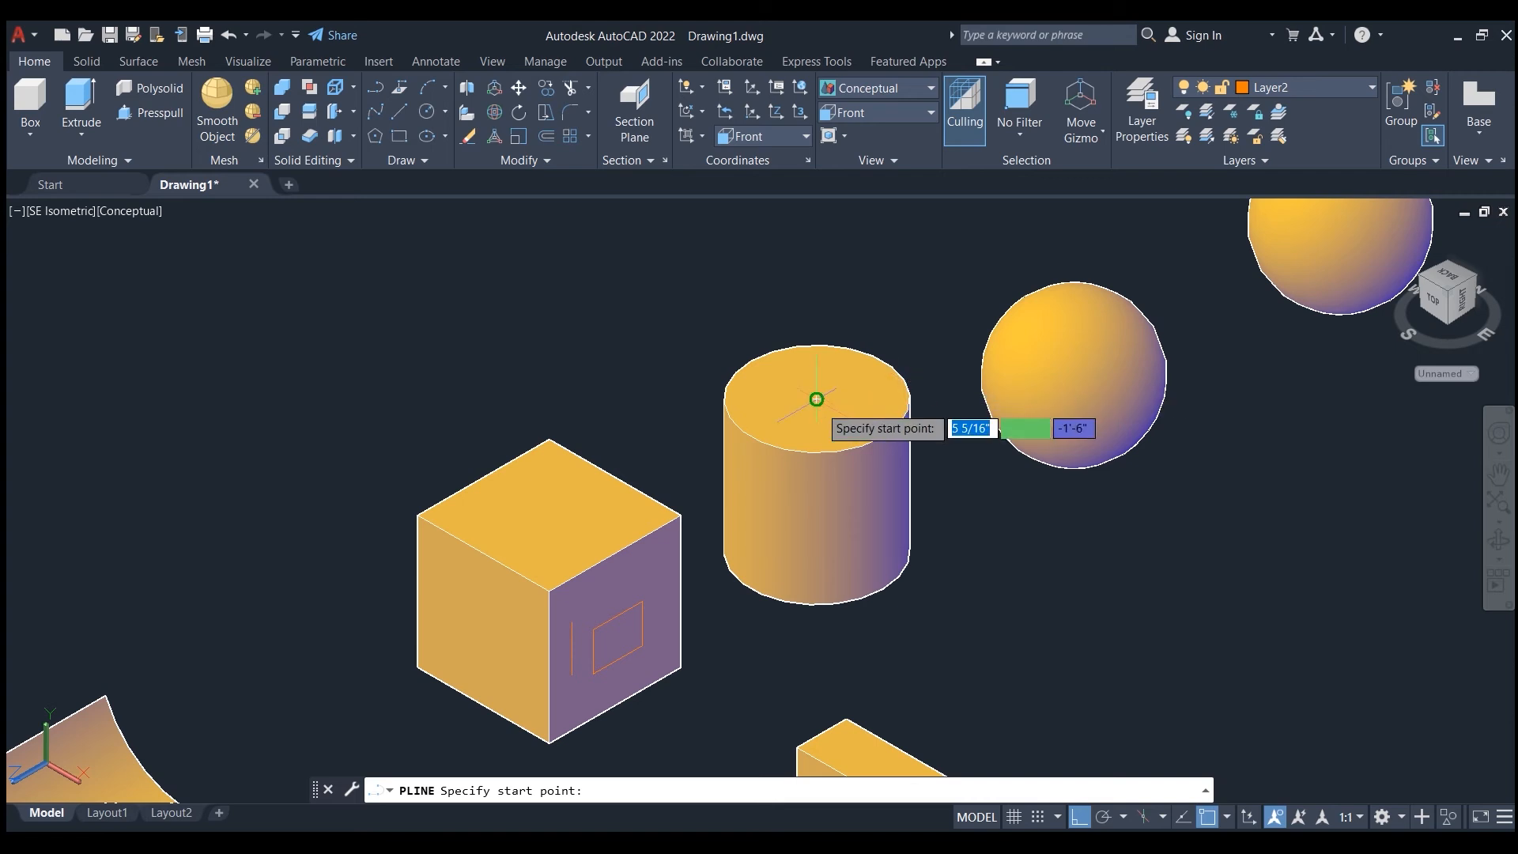
pyautogui.click(817, 400)
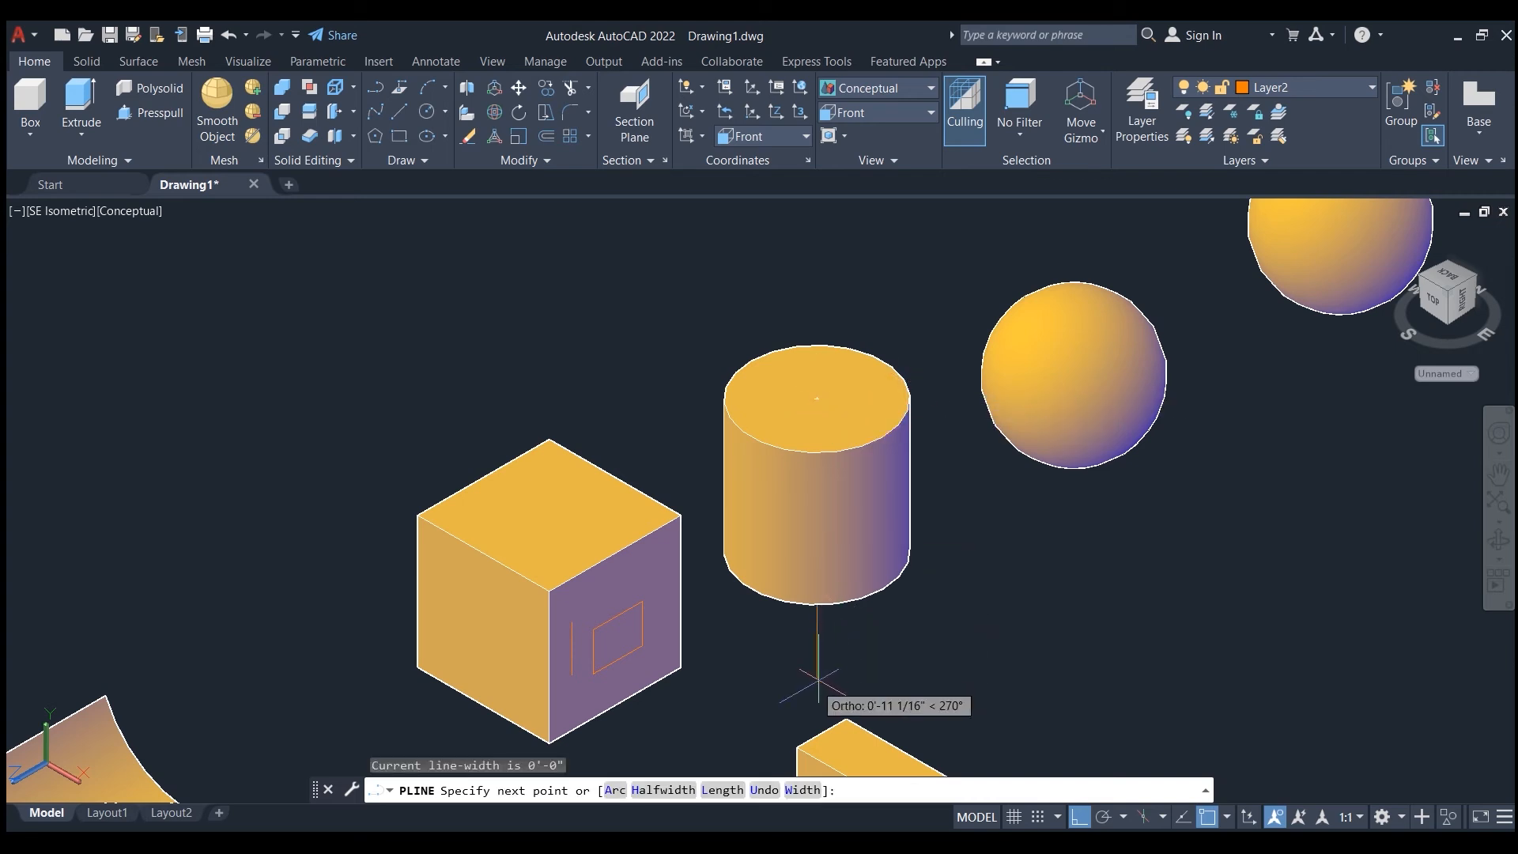
pyautogui.click(814, 681)
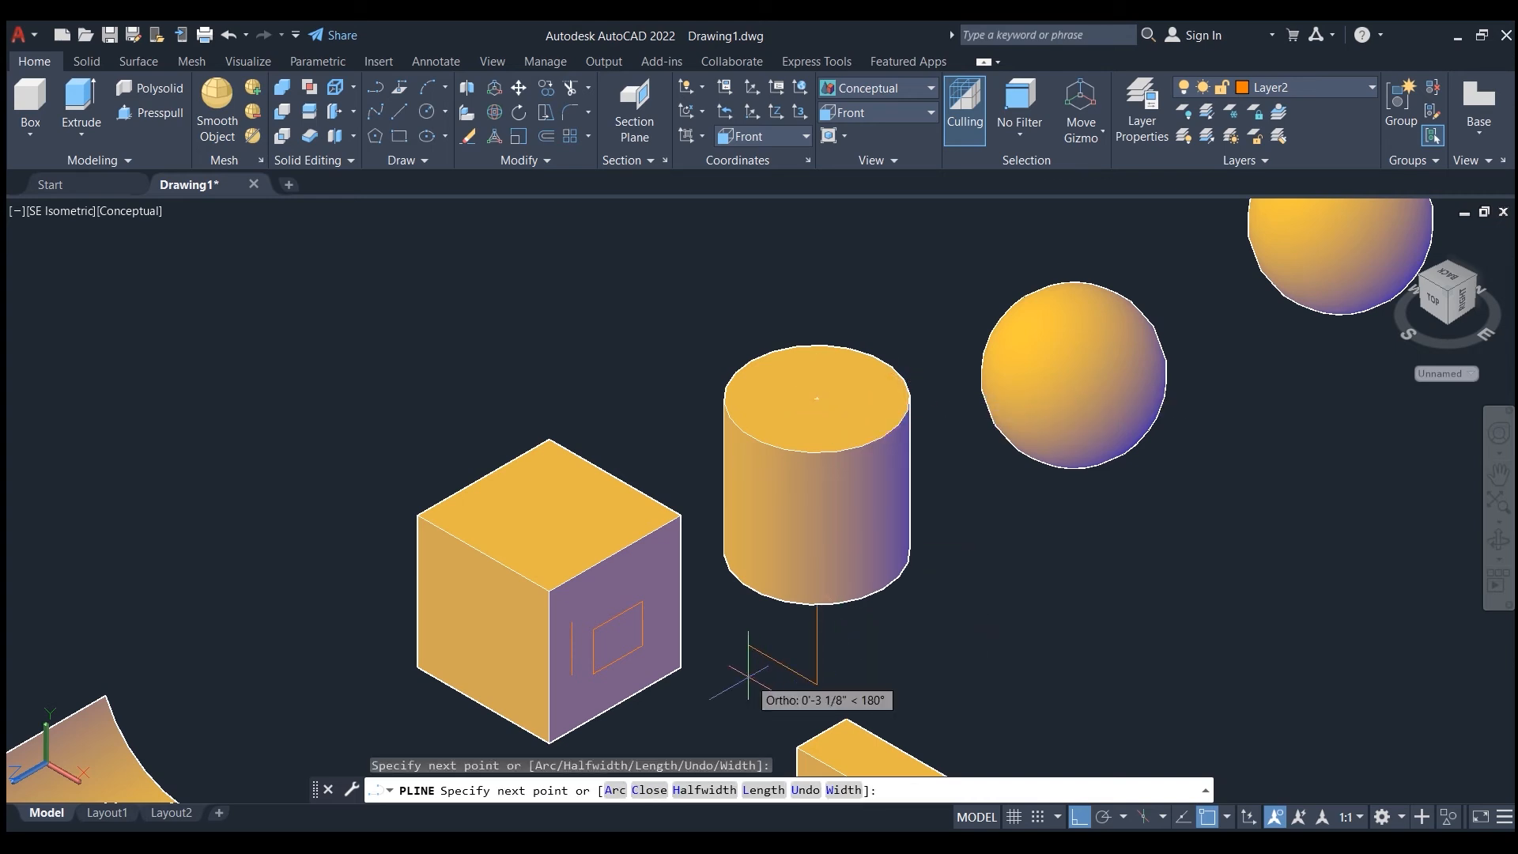
pyautogui.press('Return')
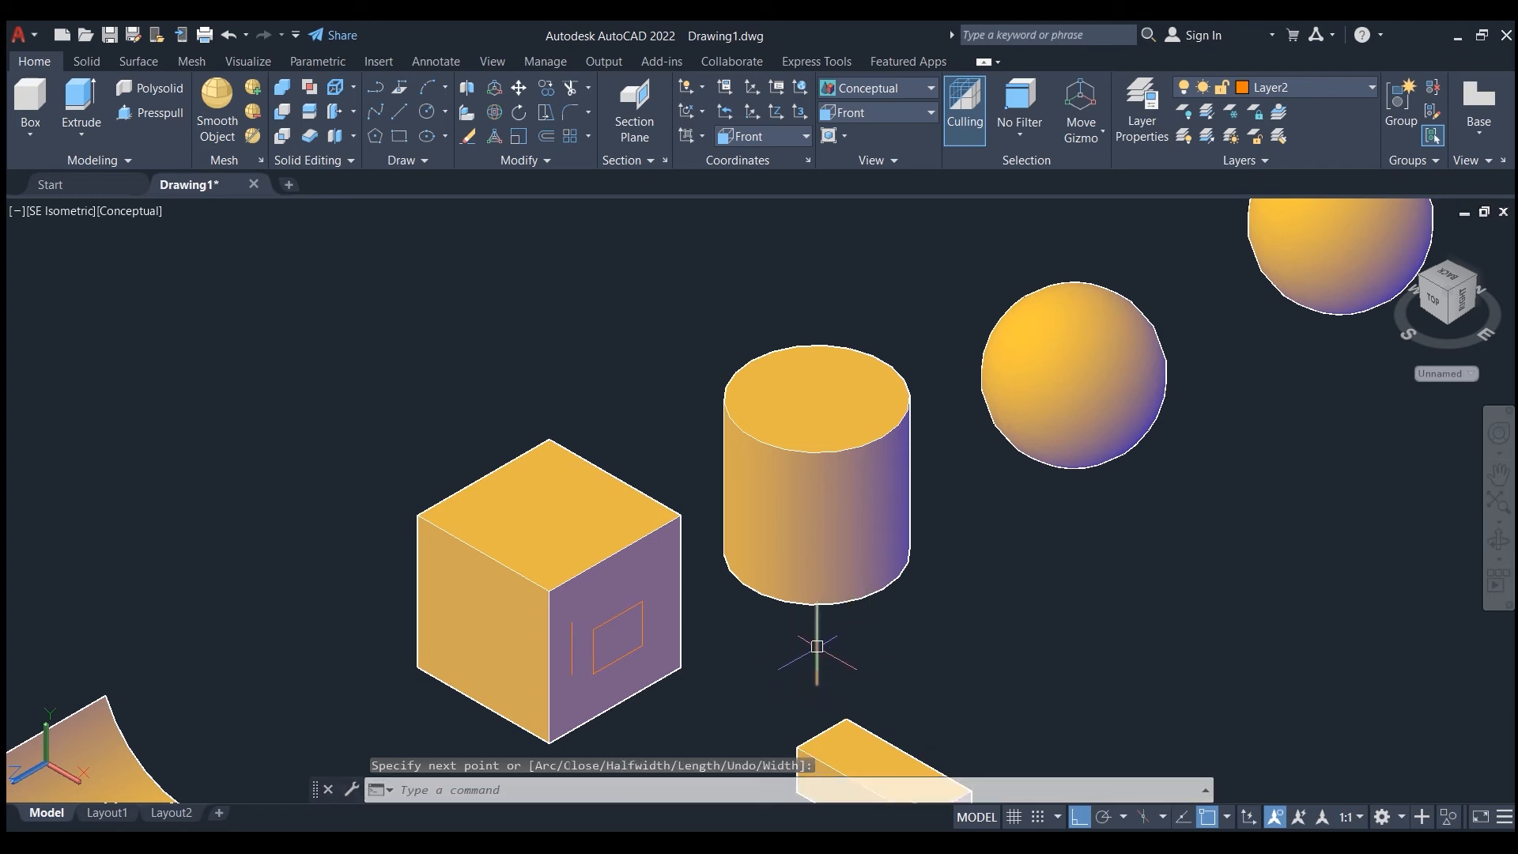
# Step: Copy the cylinder's vertical polyline by its midpoint to the centres of the nearest and the farthest sphere
pyautogui.click(817, 646)
pyautogui.click(1011, 646)
pyautogui.write('co')
pyautogui.press('Return')
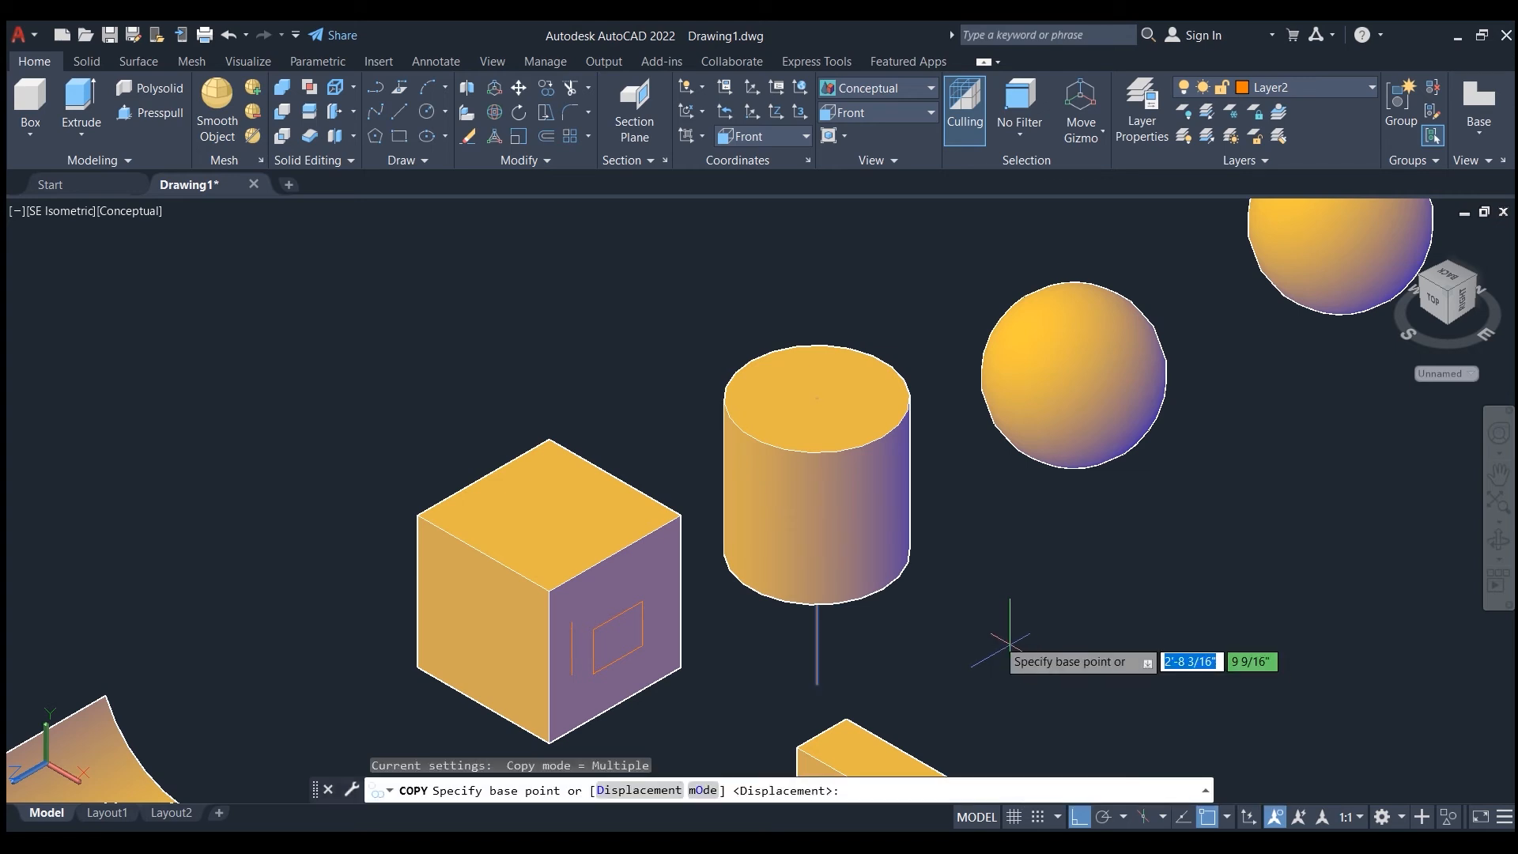
pyautogui.click(817, 540)
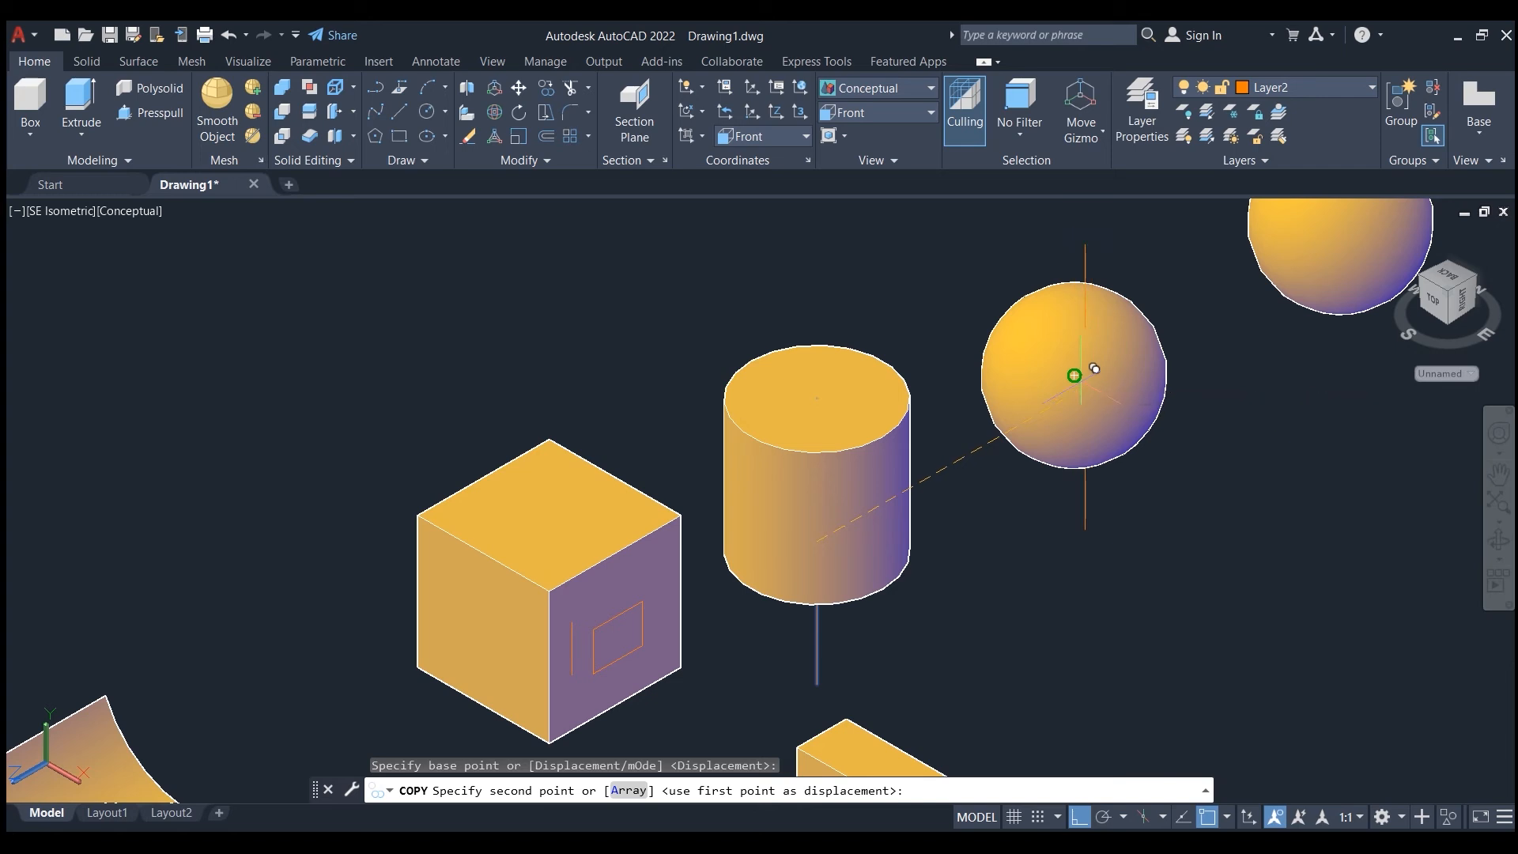
pyautogui.click(1099, 370)
pyautogui.scroll(-4, 892, 546)
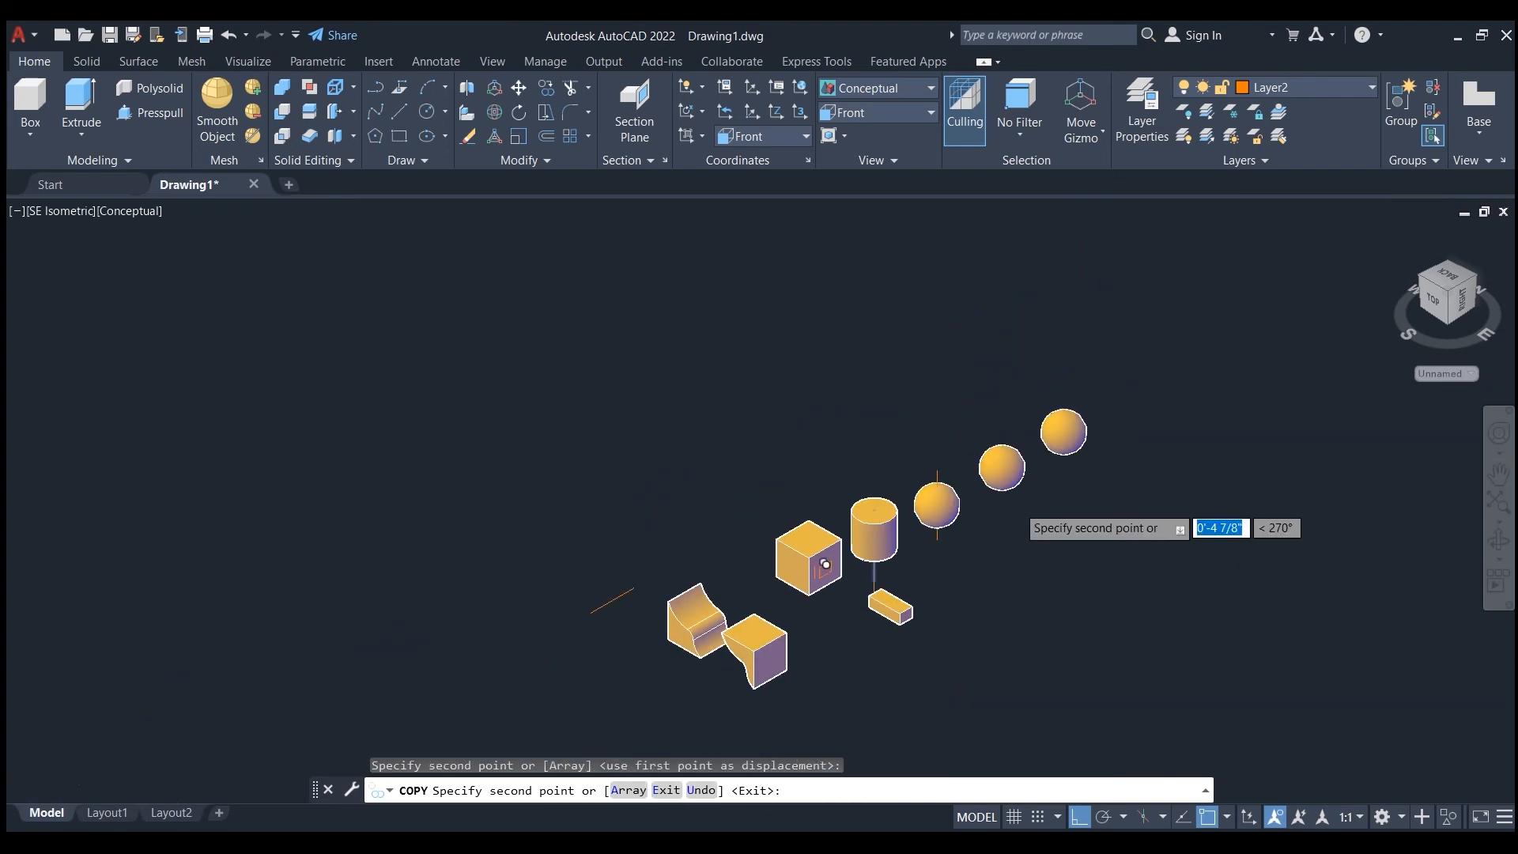
pyautogui.scroll(6, 1003, 452)
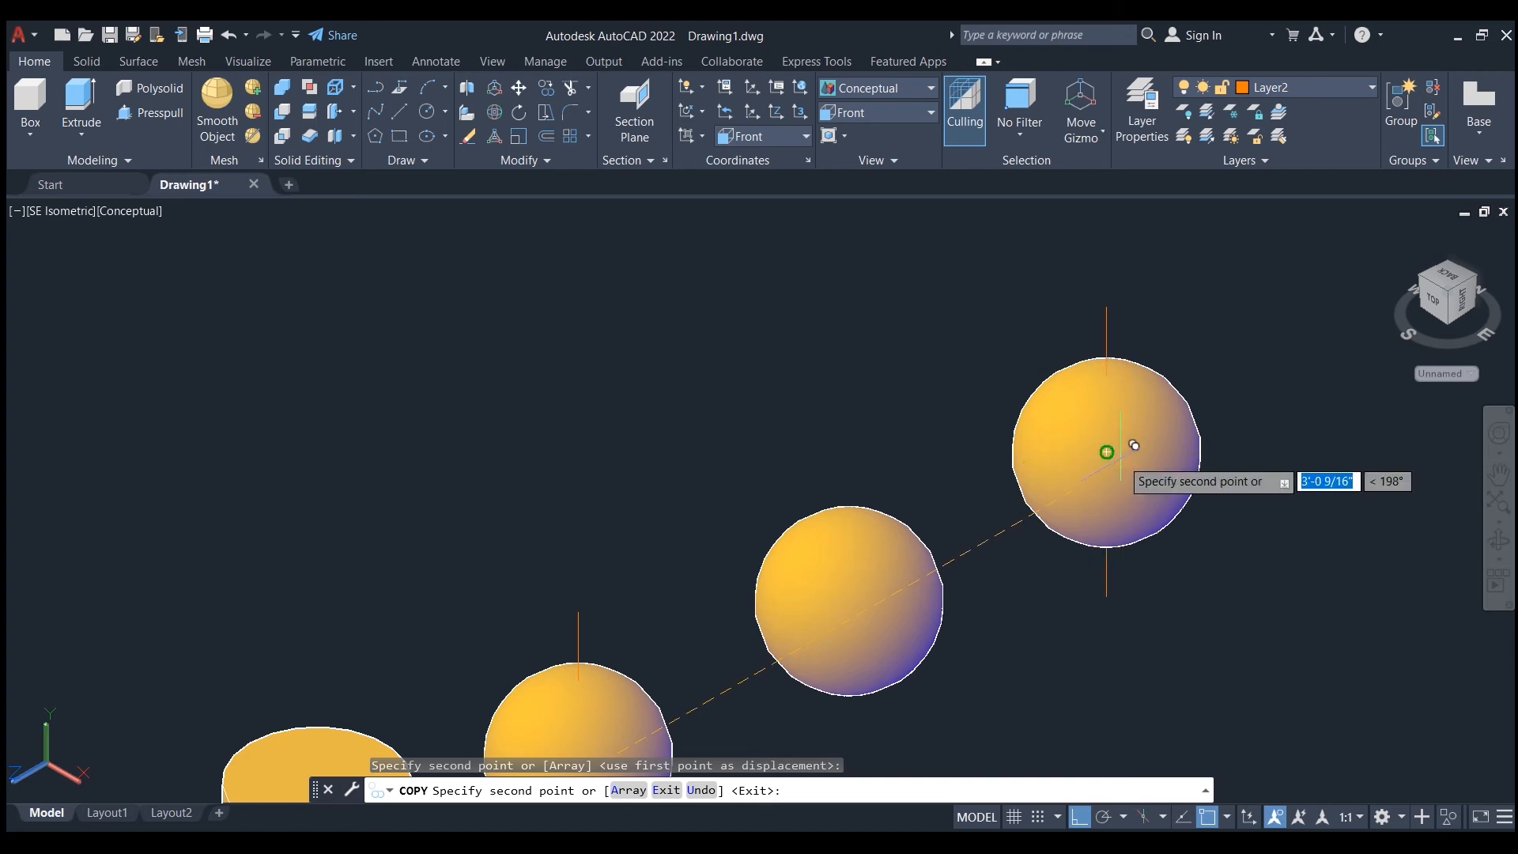
pyautogui.click(1128, 443)
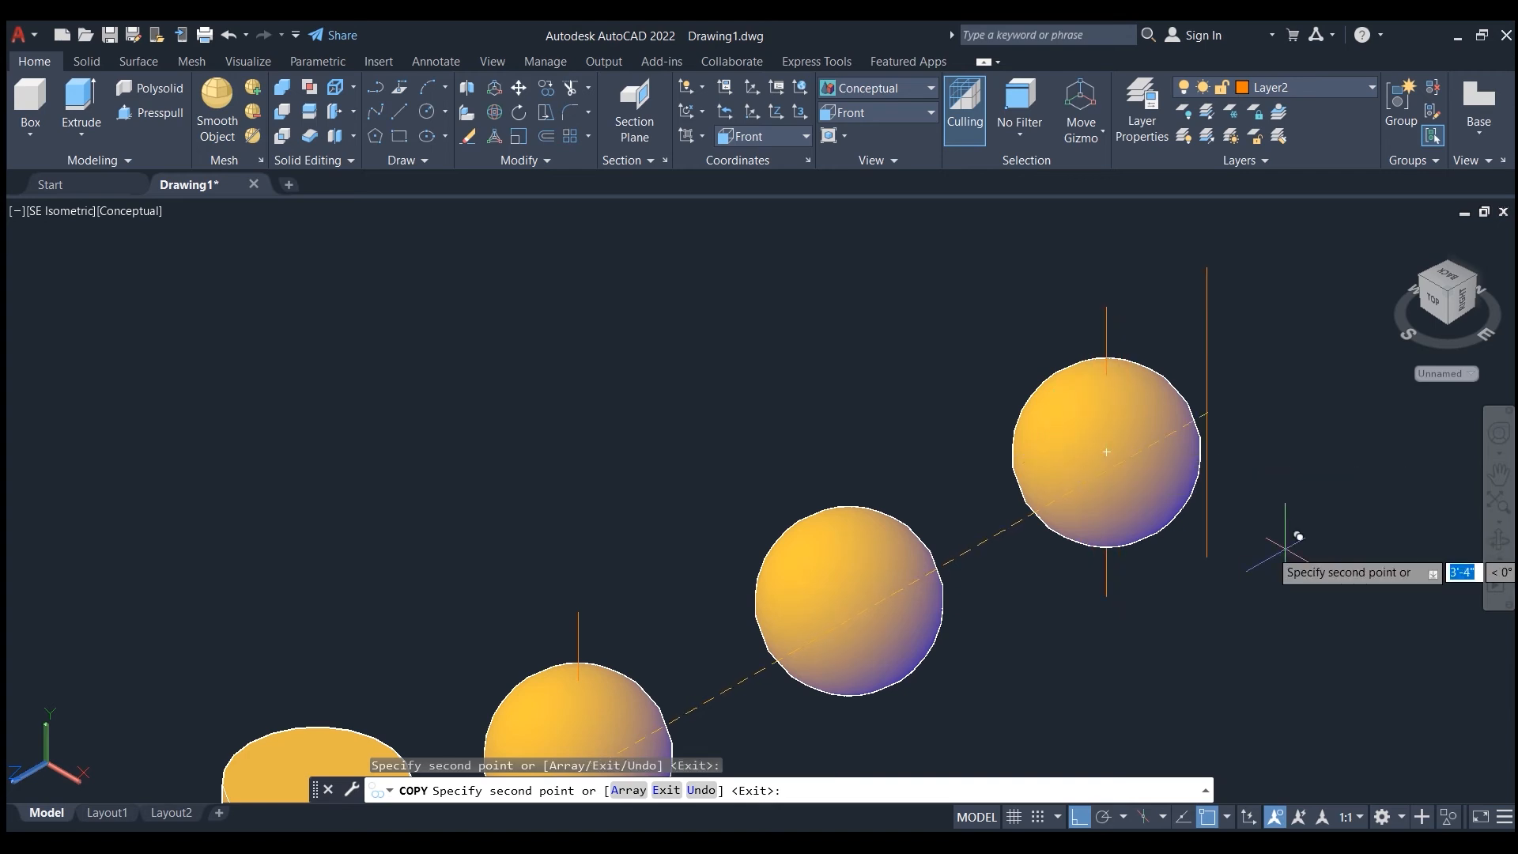
pyautogui.press('Escape')
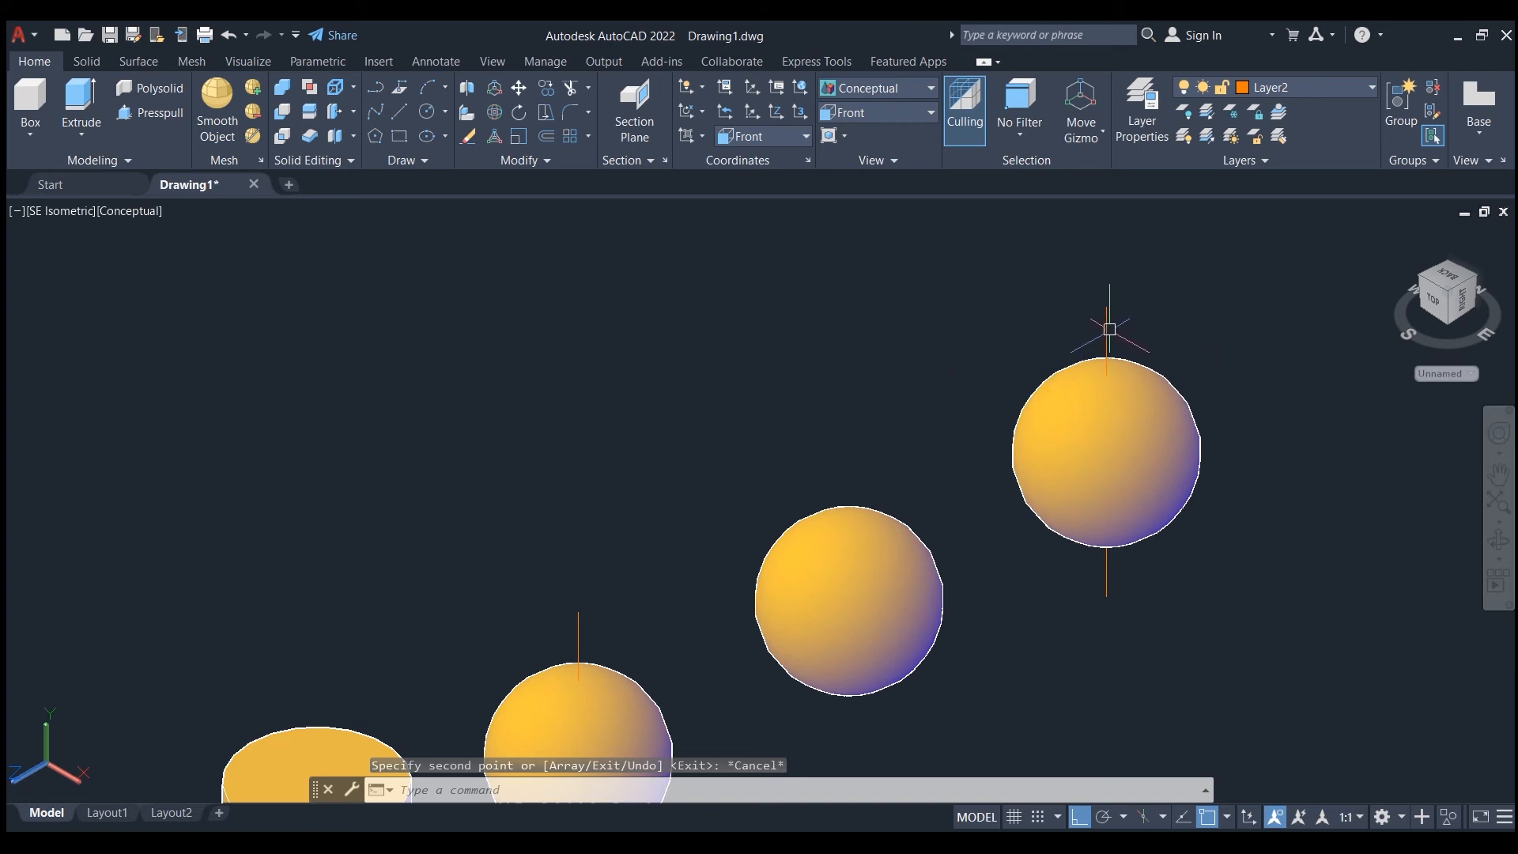
# Step: Copy the farthest sphere's vertical polyline from that sphere's centre to the middle sphere's centre
pyautogui.click(1108, 326)
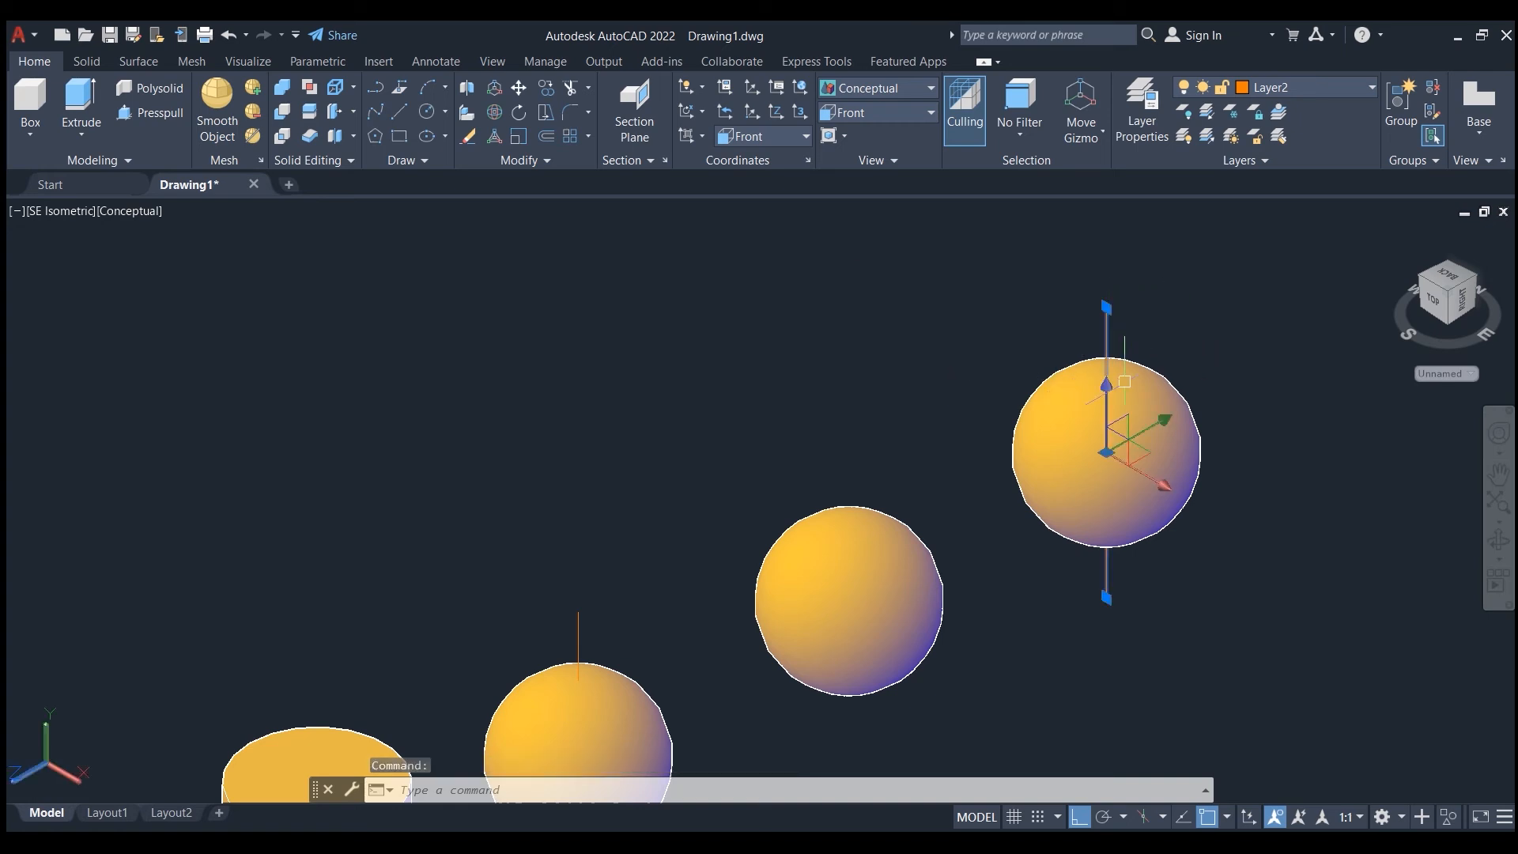
pyautogui.press('Return')
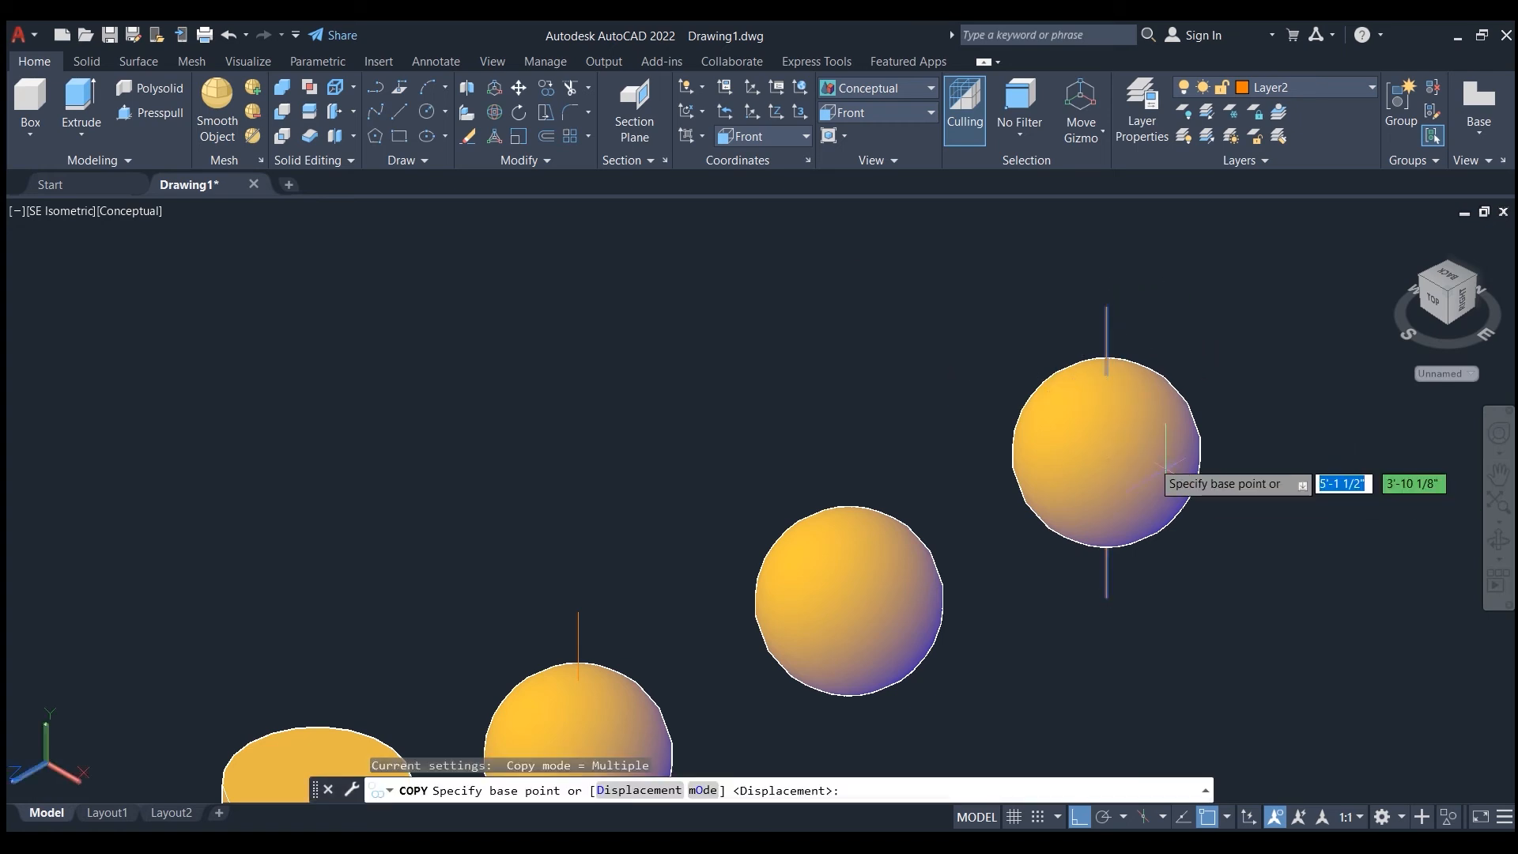
pyautogui.click(1106, 453)
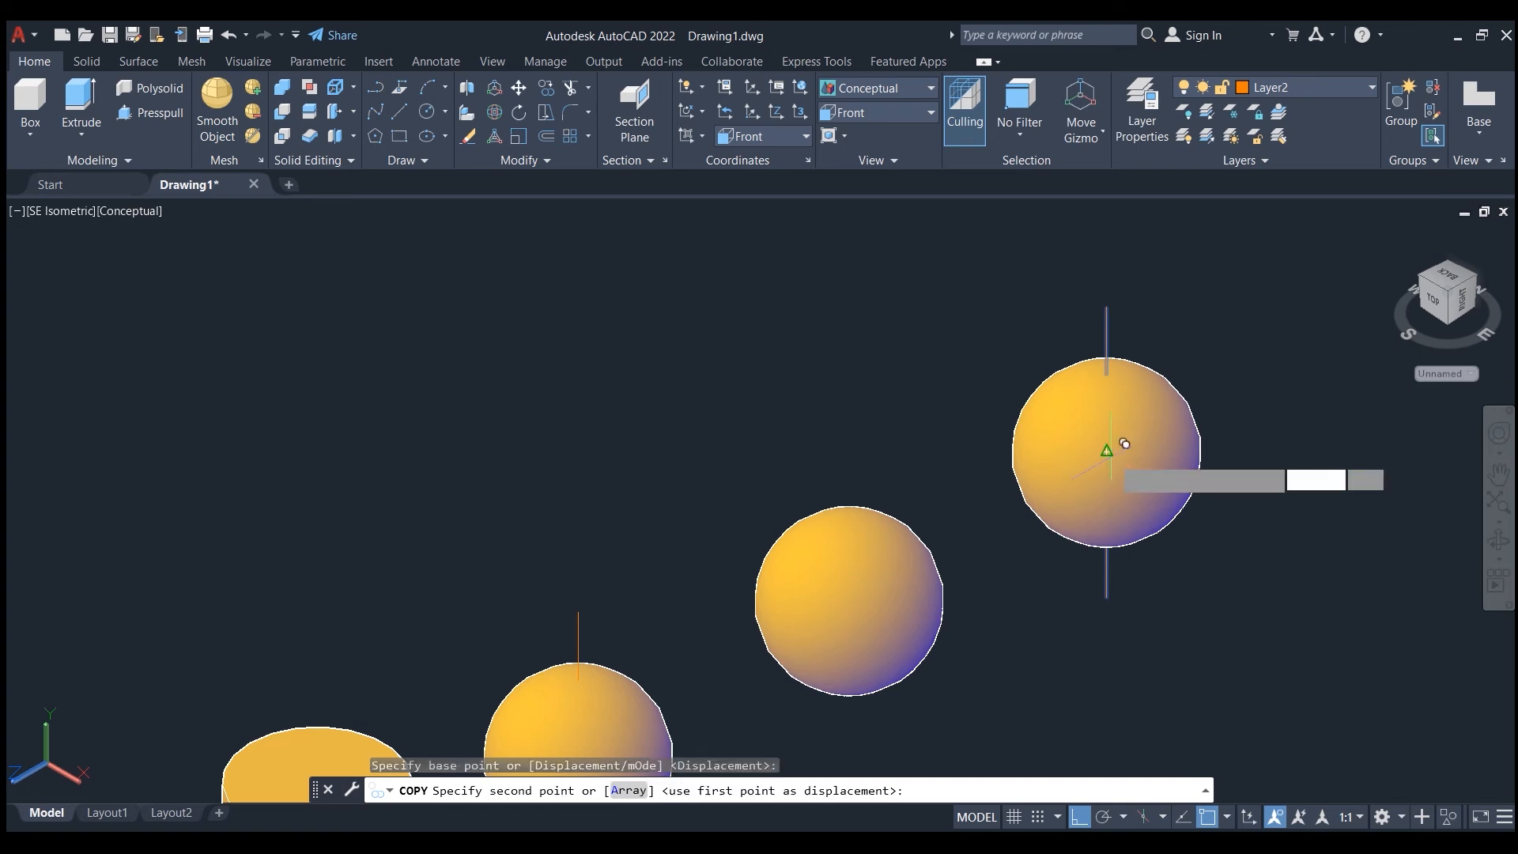
pyautogui.click(849, 601)
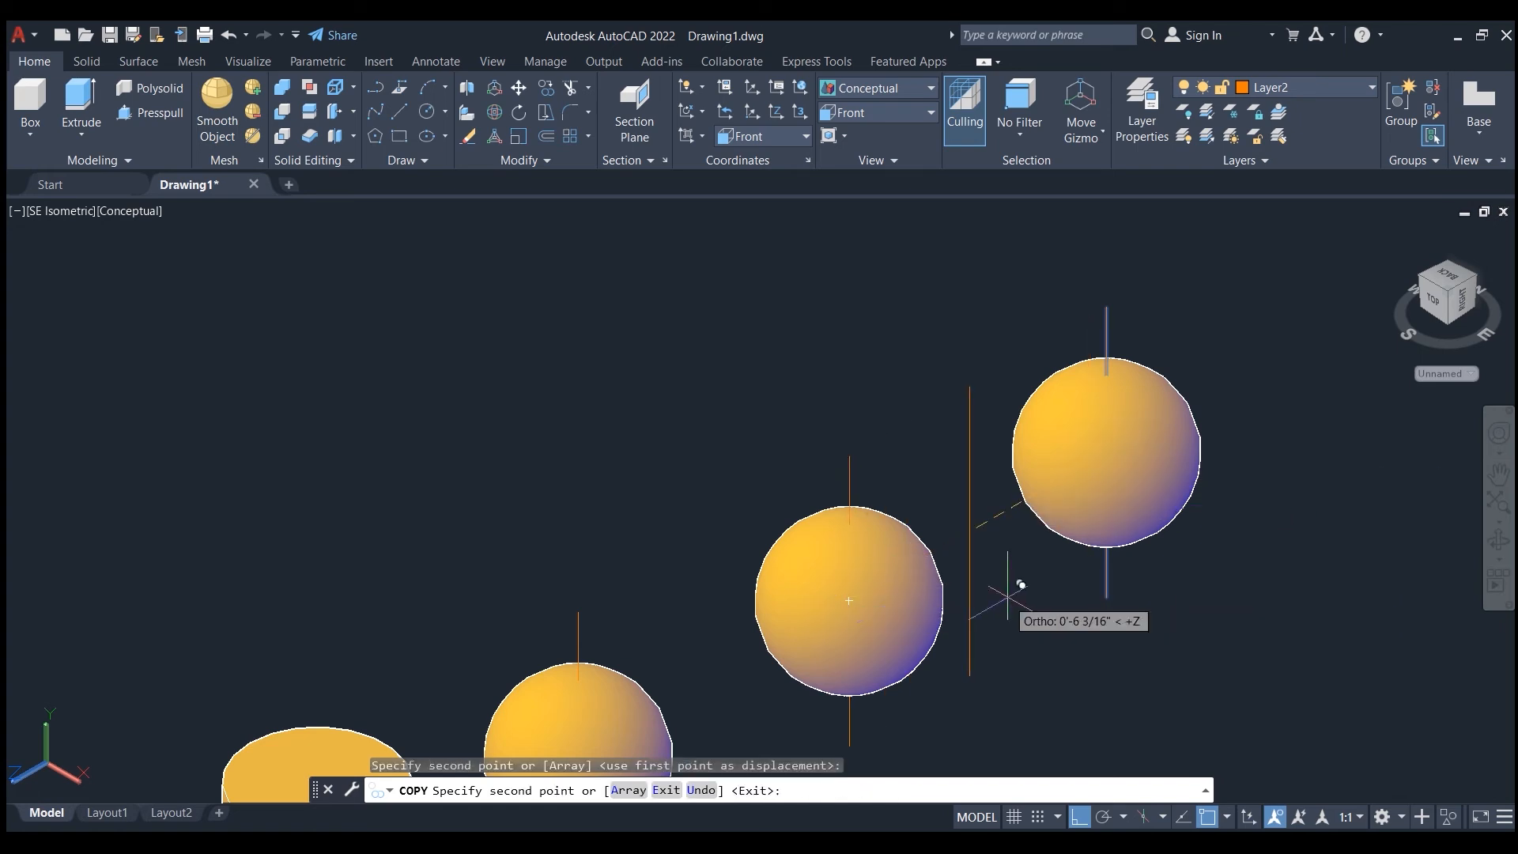
pyautogui.press('Escape')
pyautogui.scroll(-4, 1007, 595)
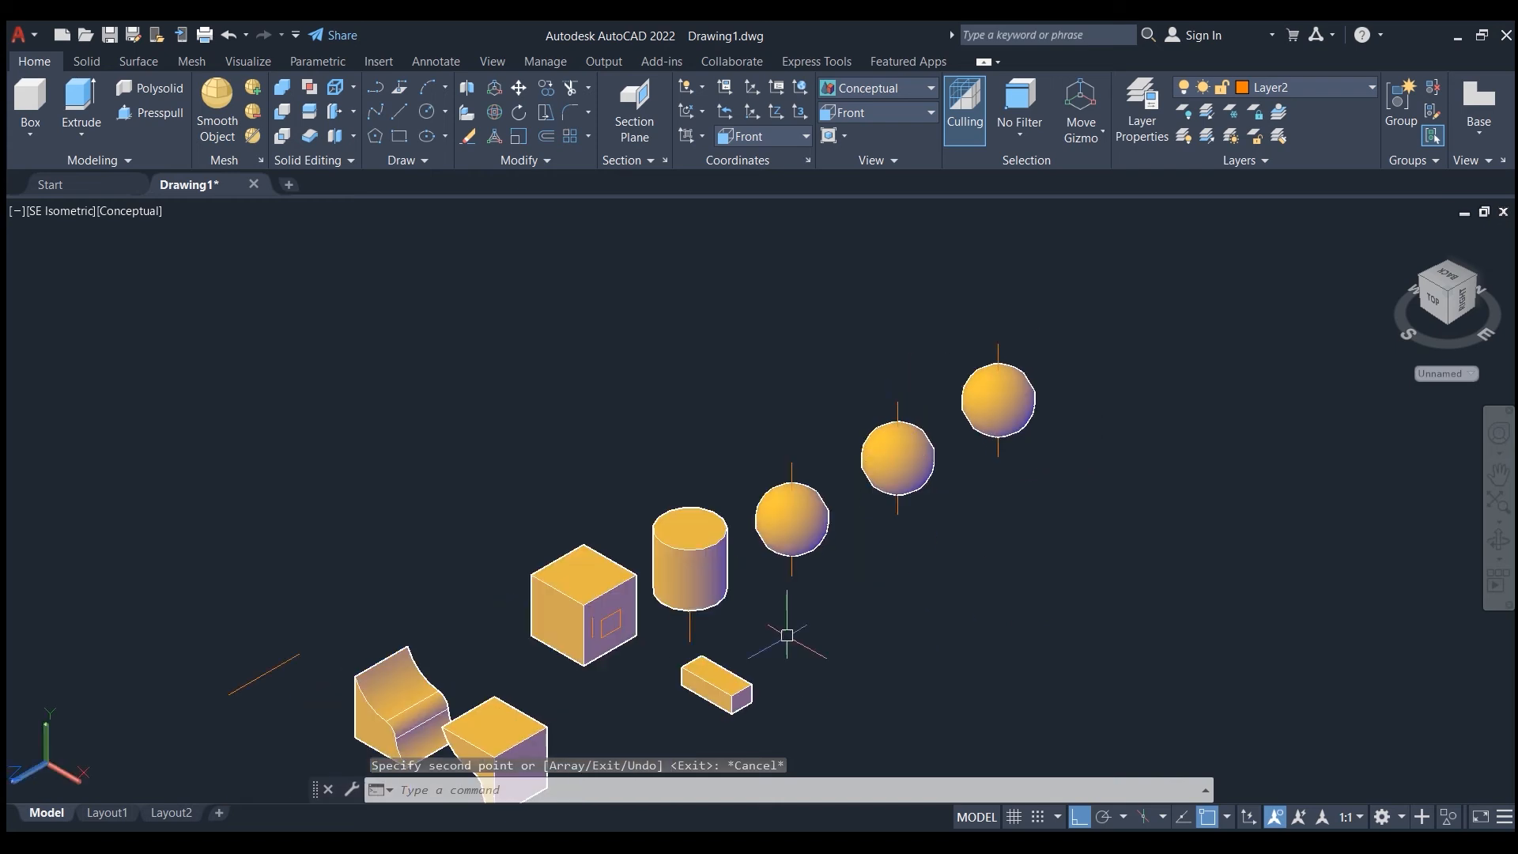
# Step: Slice the cylinder with its vertical polyline as the planar object, turning object snap off and keeping only the half facing the large box
pyautogui.scroll(3, 661, 613)
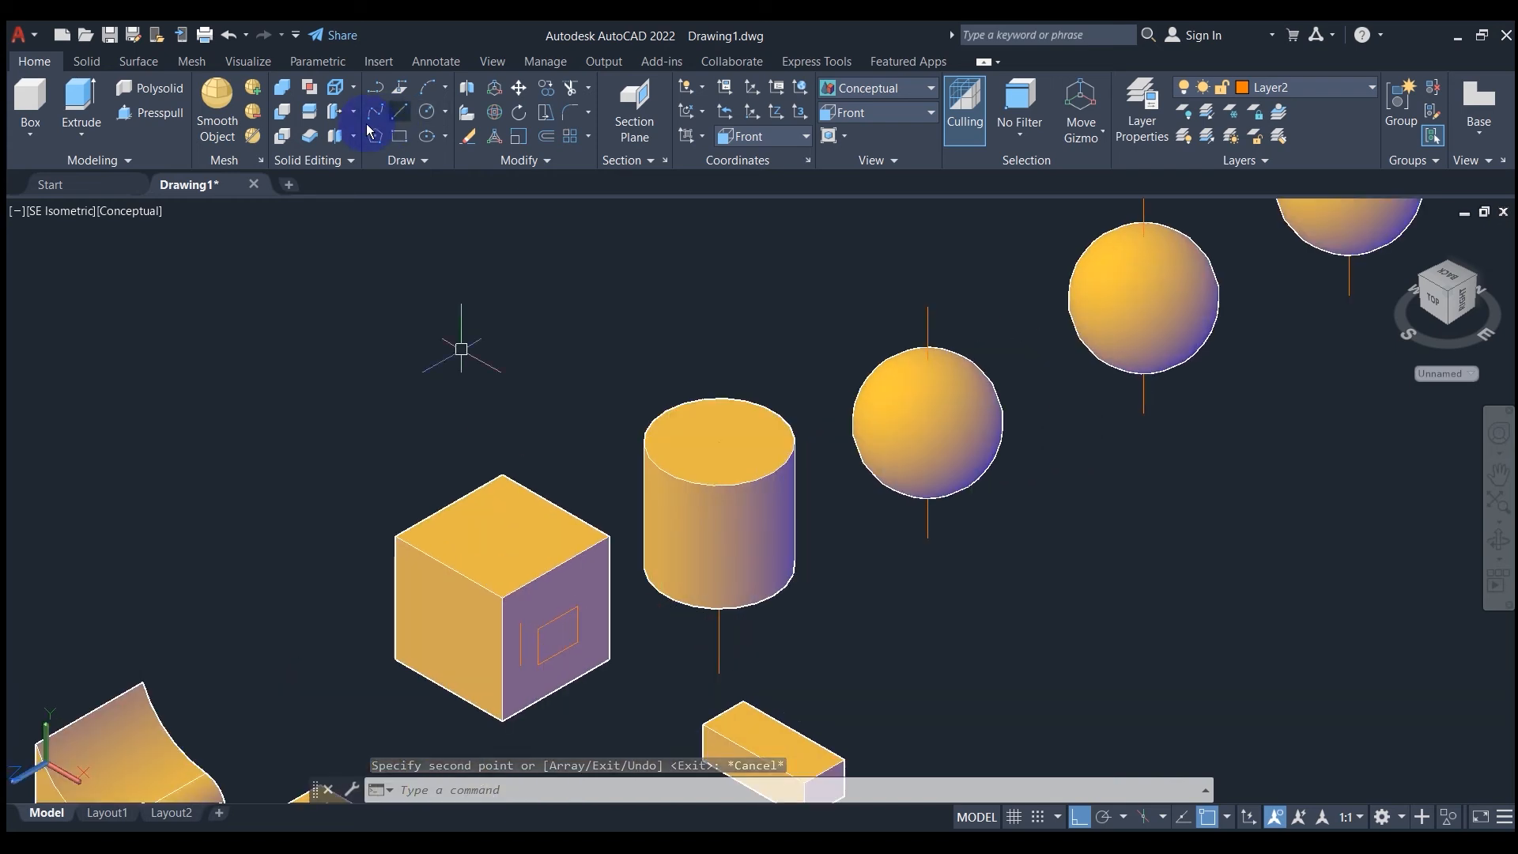
pyautogui.click(309, 119)
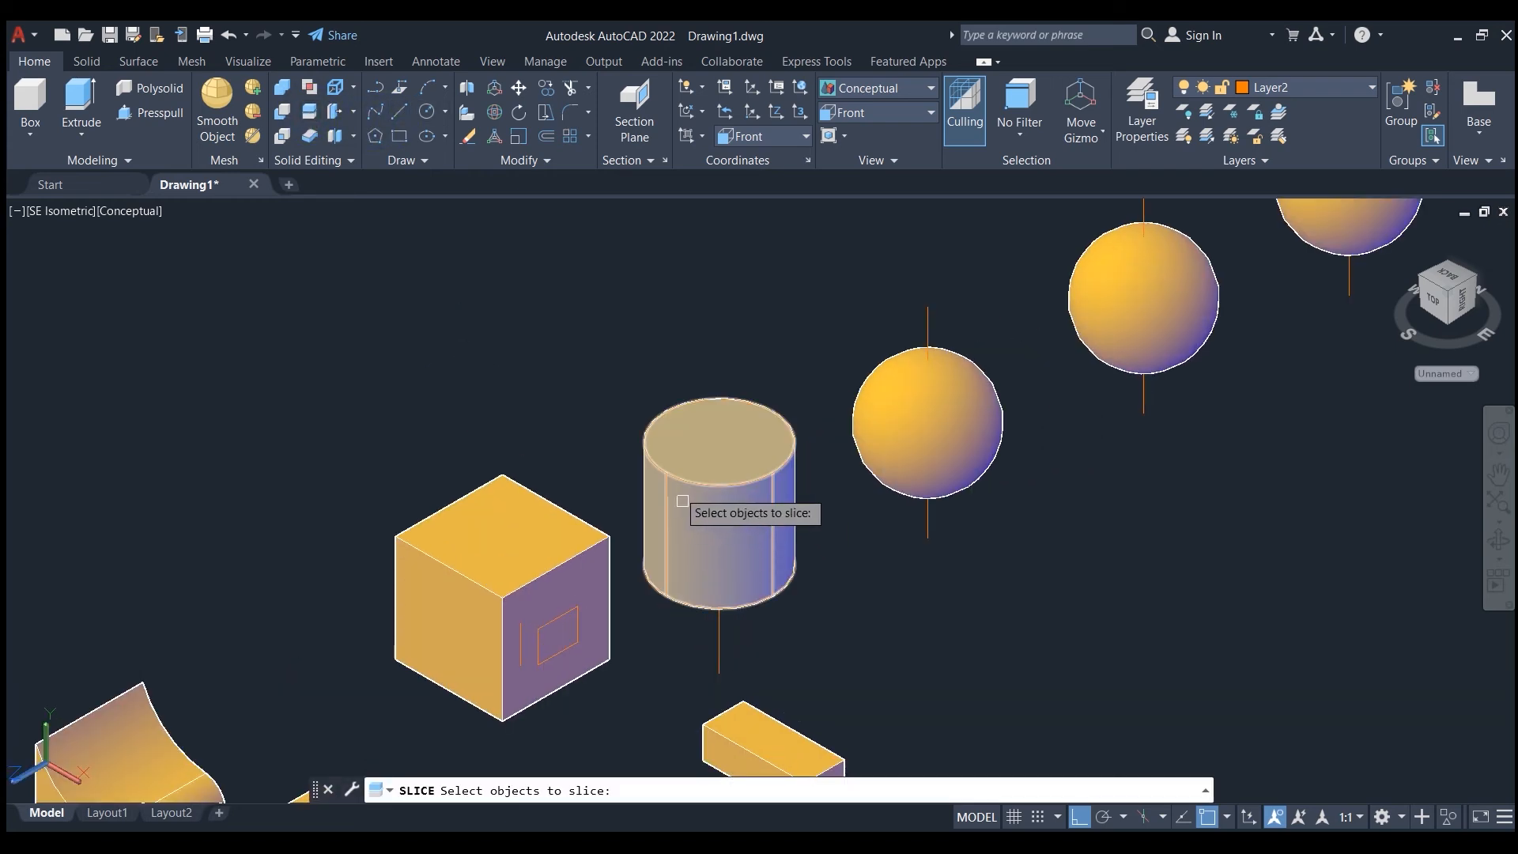
pyautogui.click(684, 506)
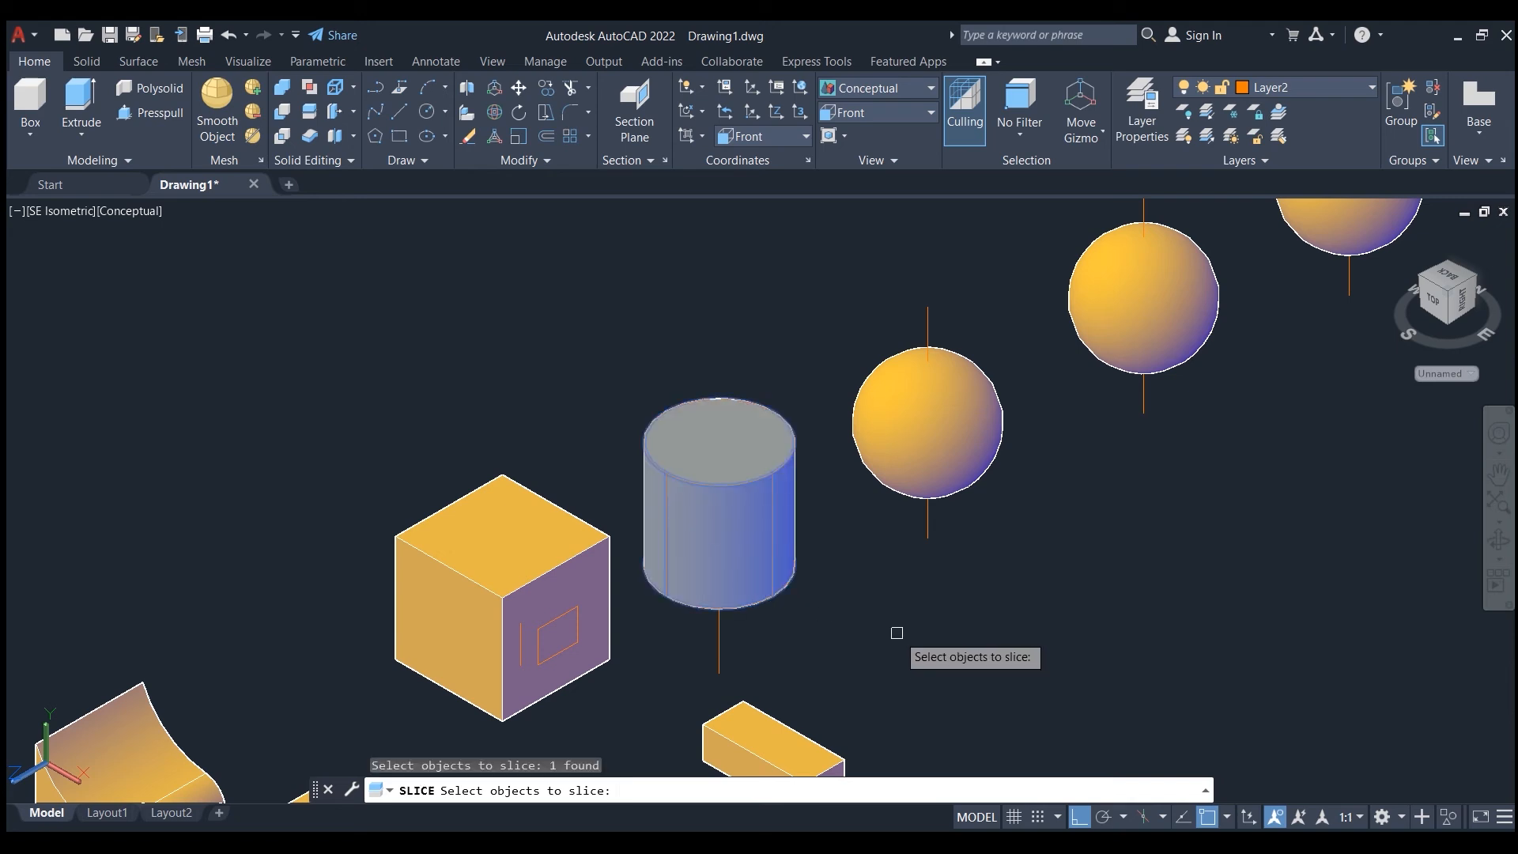
pyautogui.press('Return')
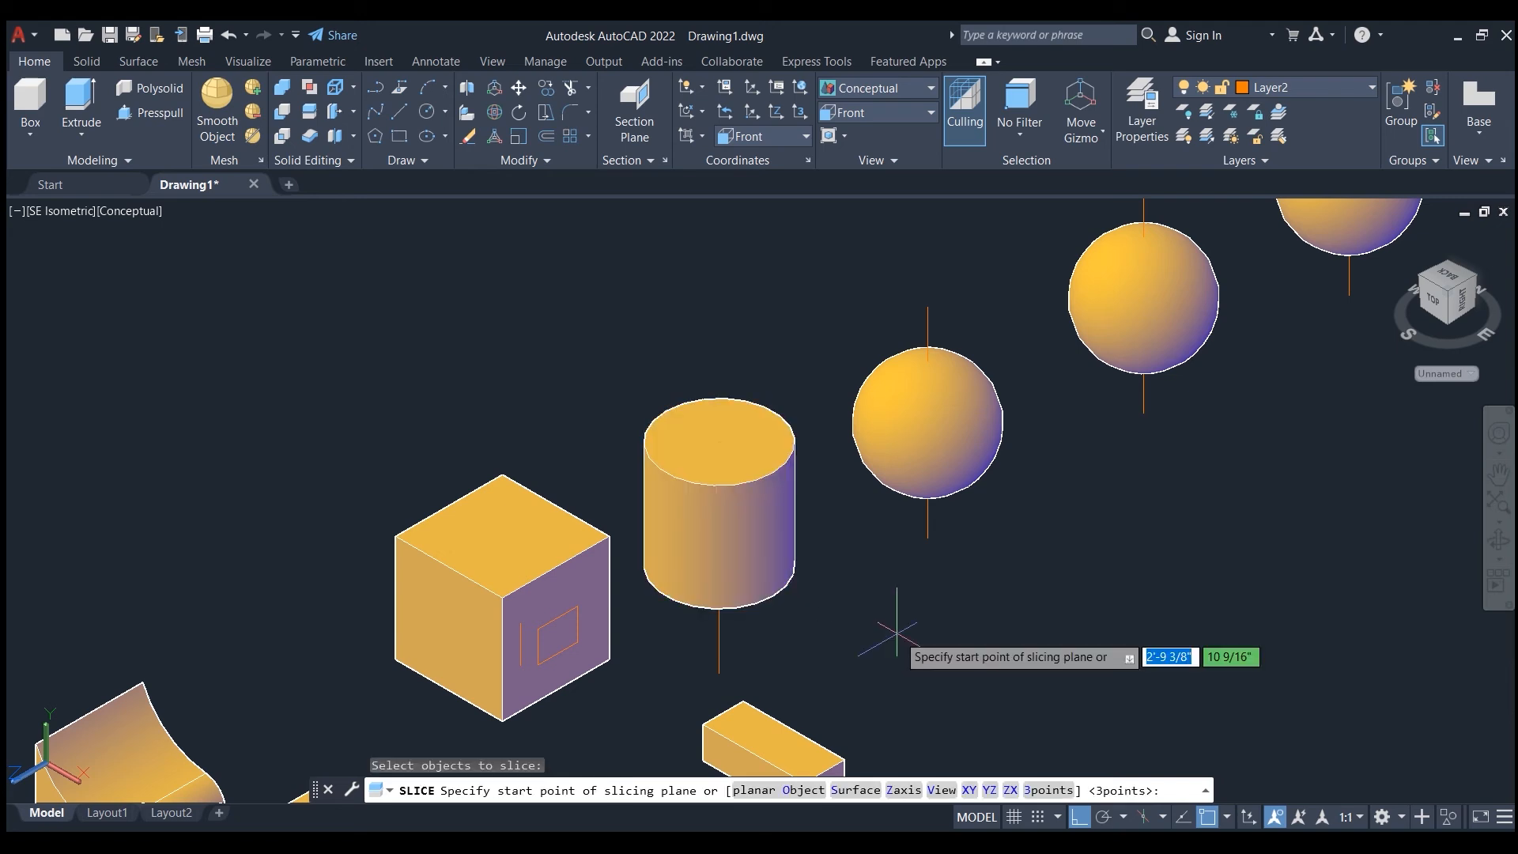
pyautogui.click(763, 797)
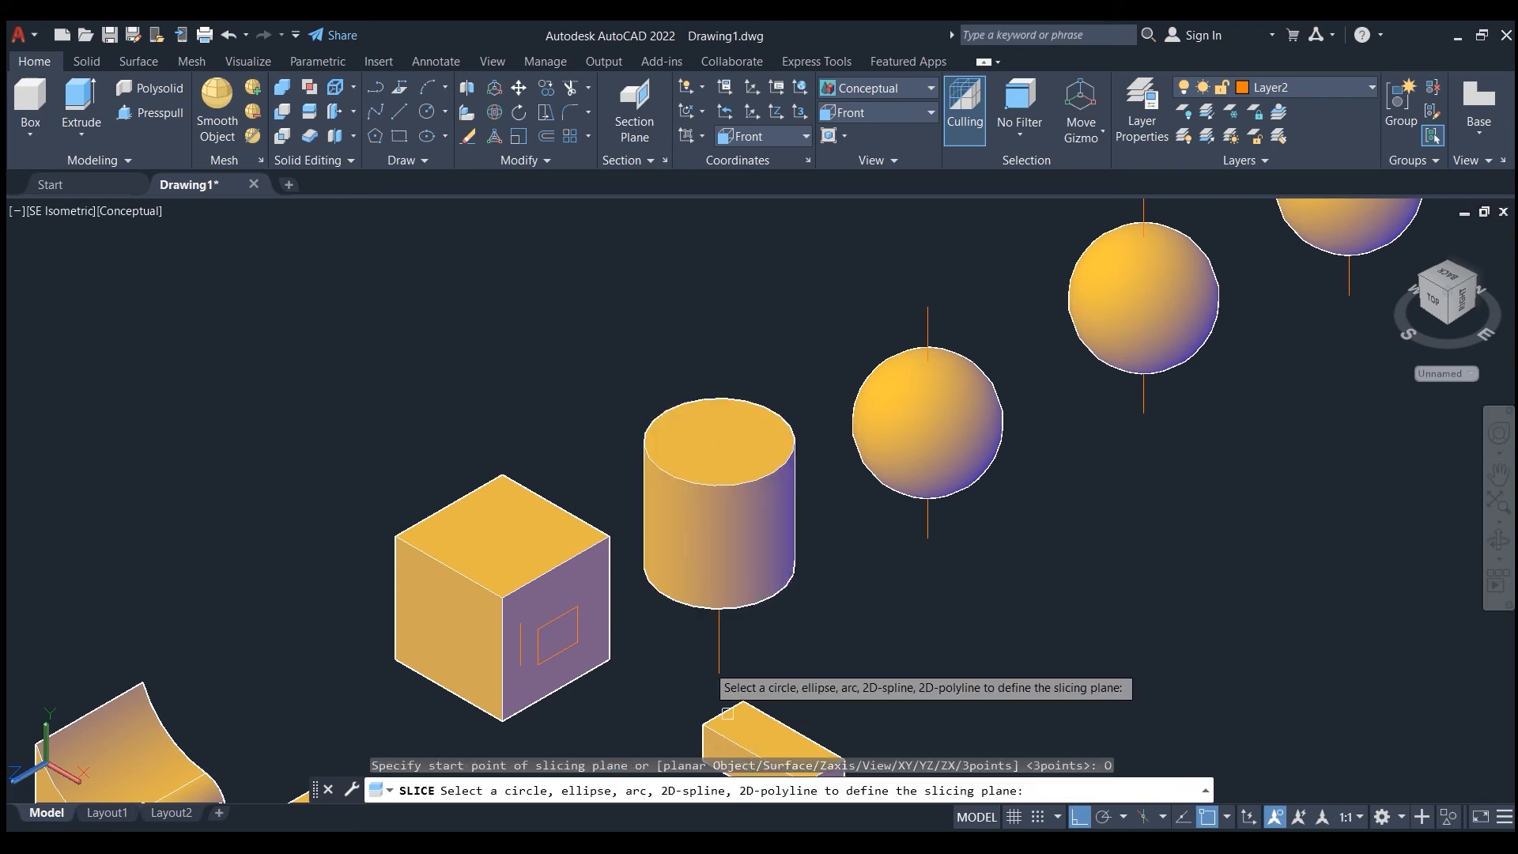
pyautogui.click(717, 653)
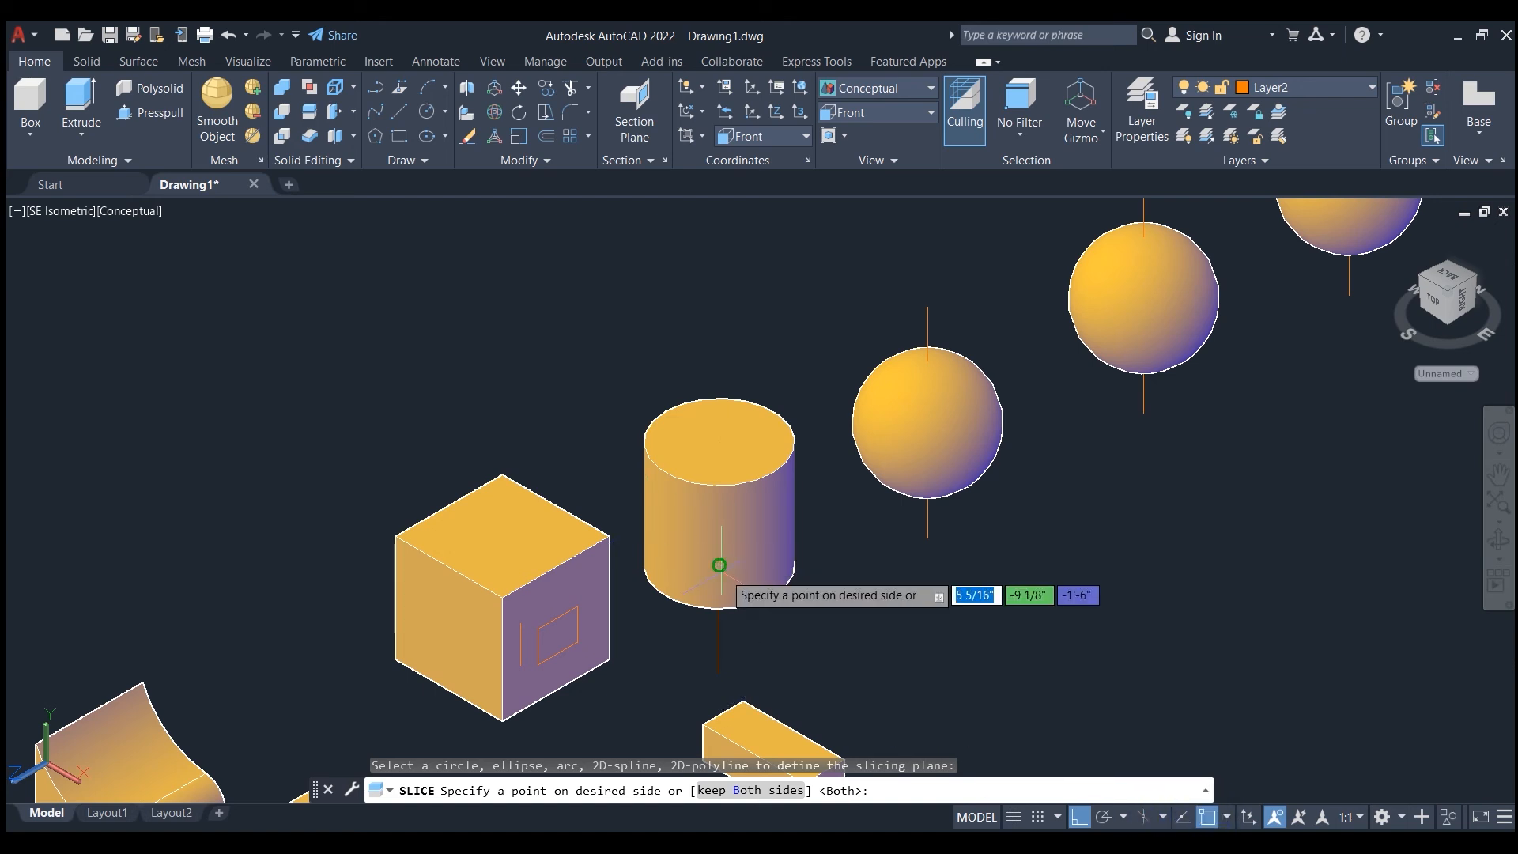
pyautogui.click(1208, 818)
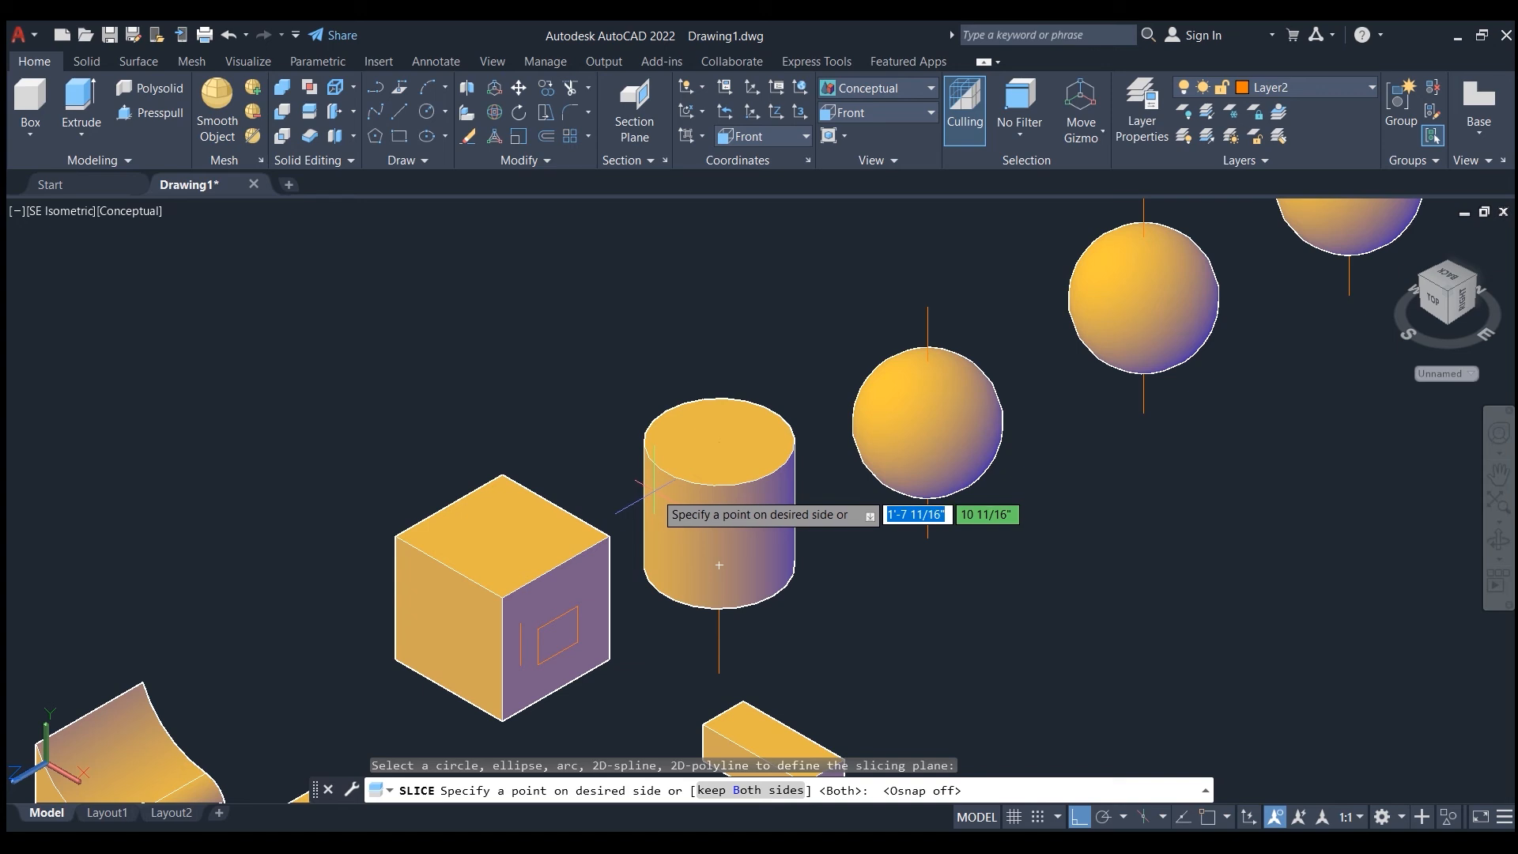
pyautogui.click(654, 490)
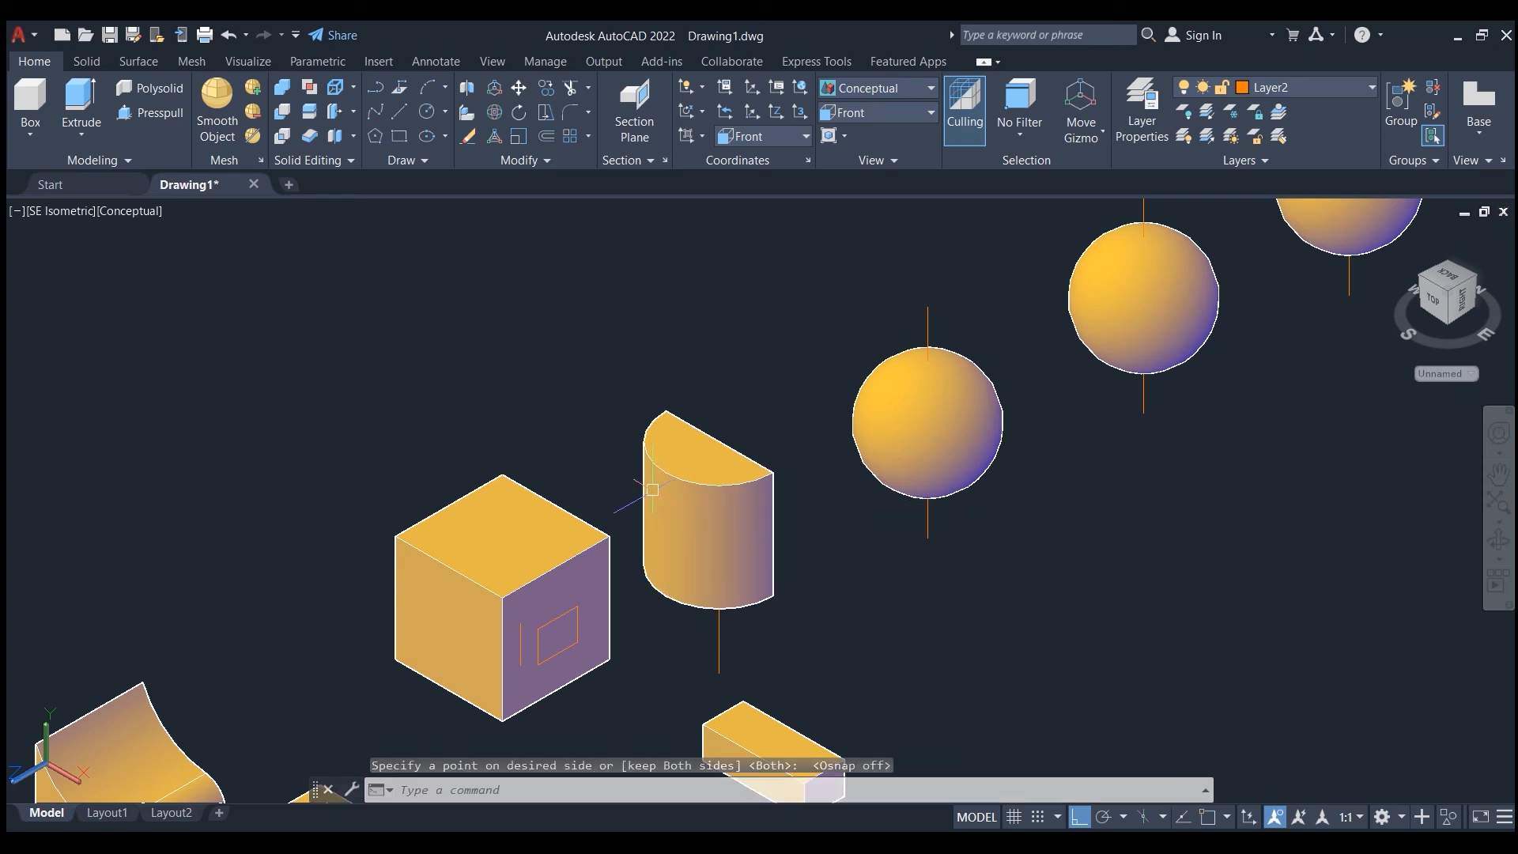
pyautogui.click(720, 496)
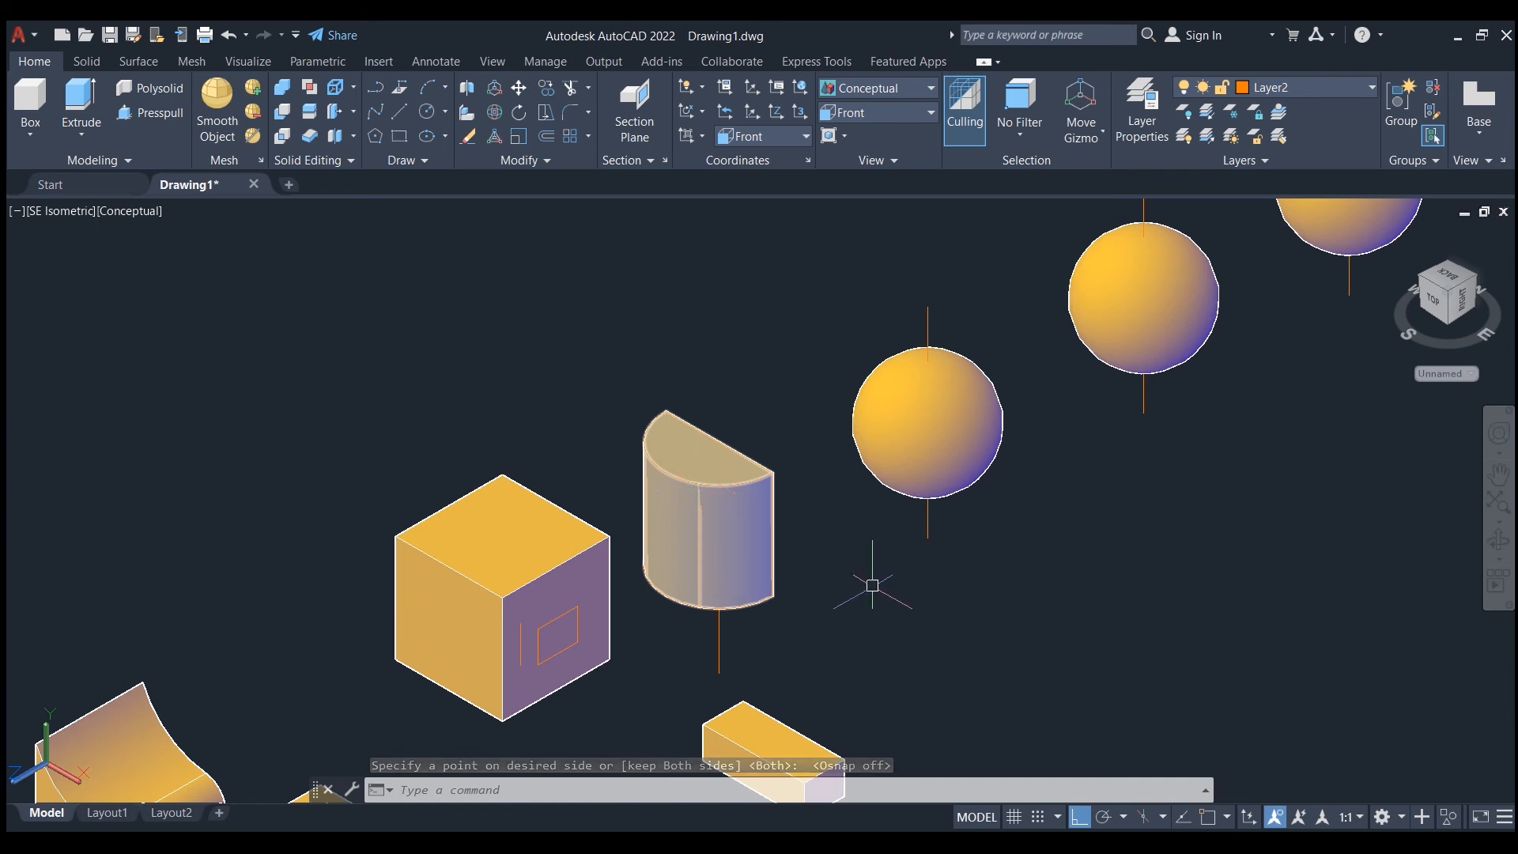
pyautogui.press('Escape')
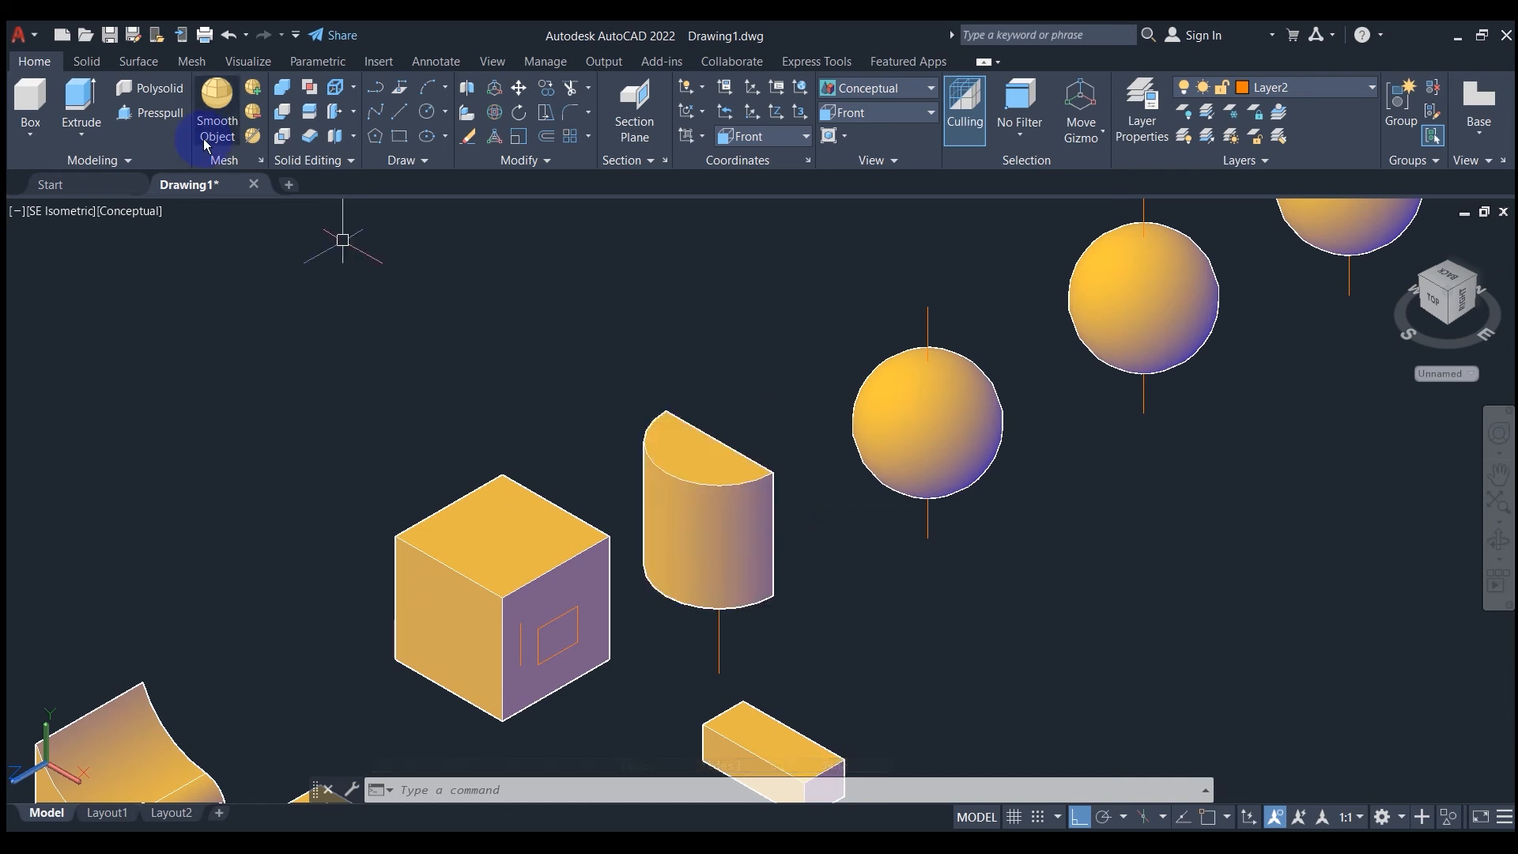
# Step: Slice the nearest sphere with its vertical polyline as the planar object, keeping only the half facing the cylinder
pyautogui.click(311, 115)
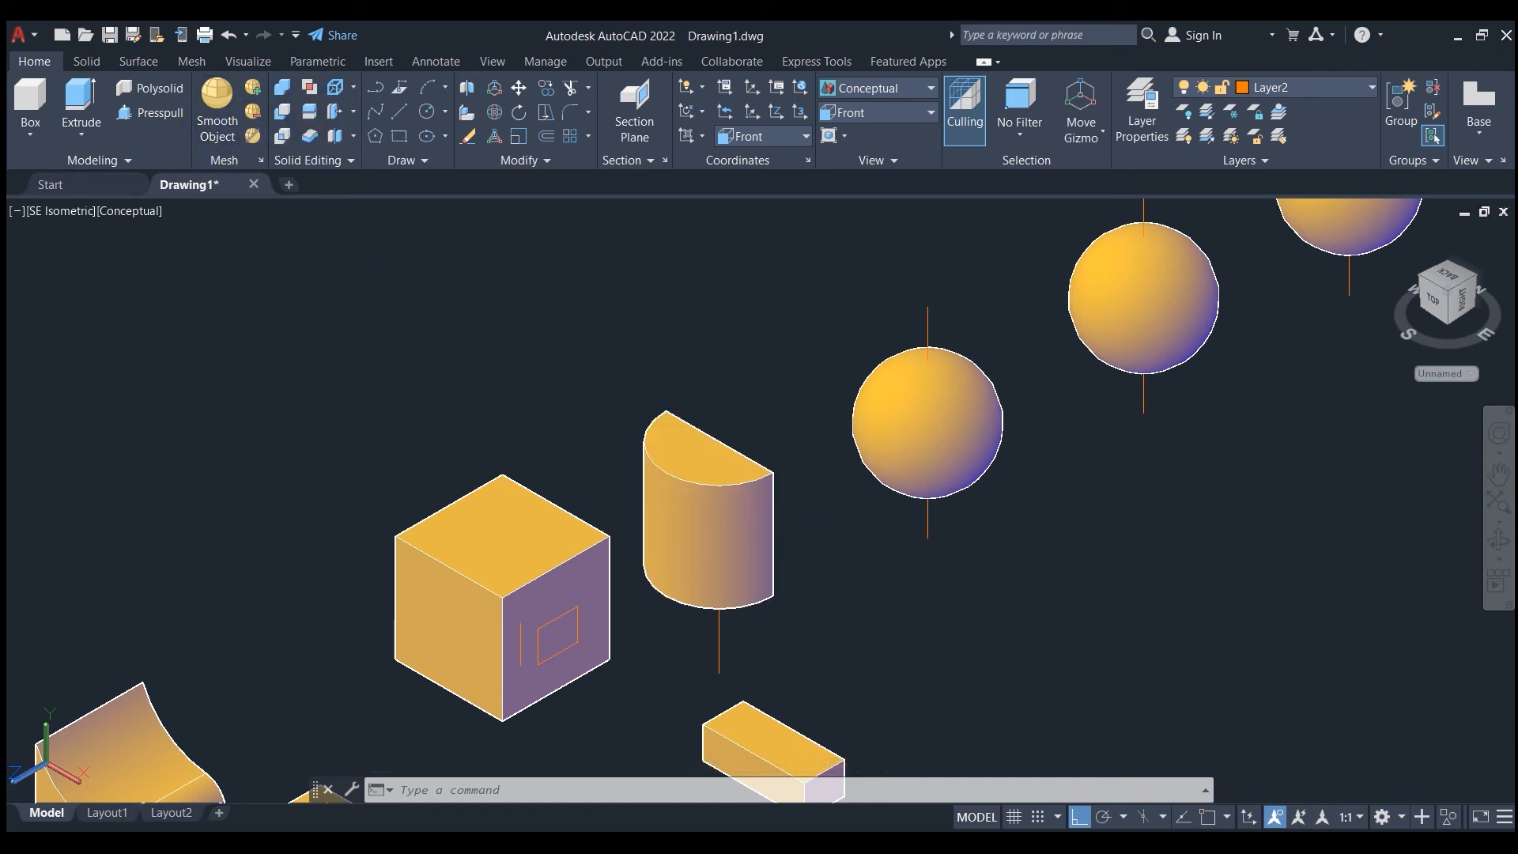
pyautogui.click(943, 423)
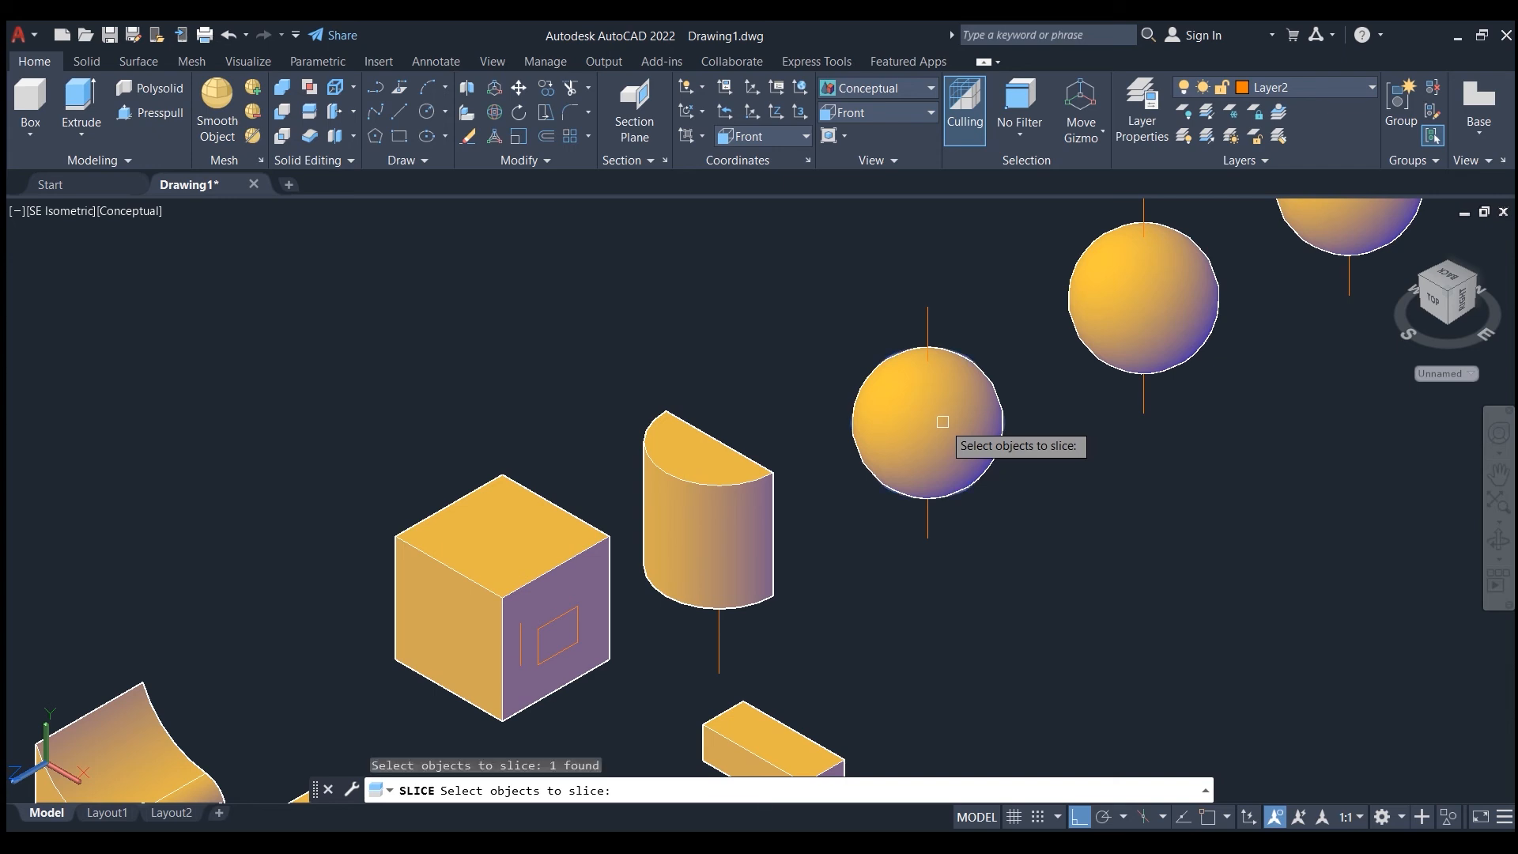
pyautogui.click(874, 450)
pyautogui.scroll(3, 993, 294)
pyautogui.press('Return')
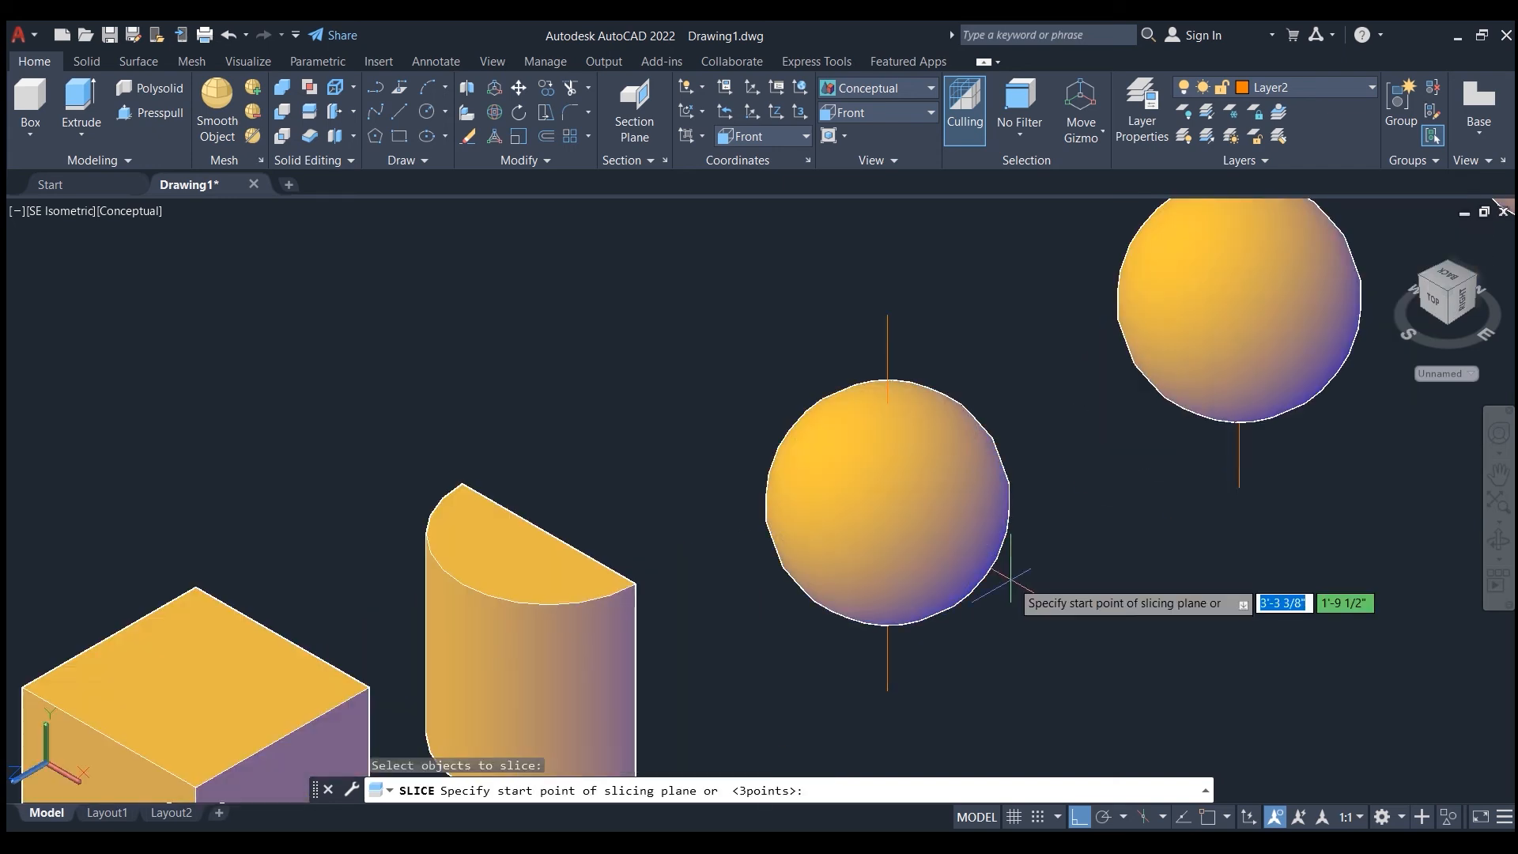
pyautogui.click(752, 791)
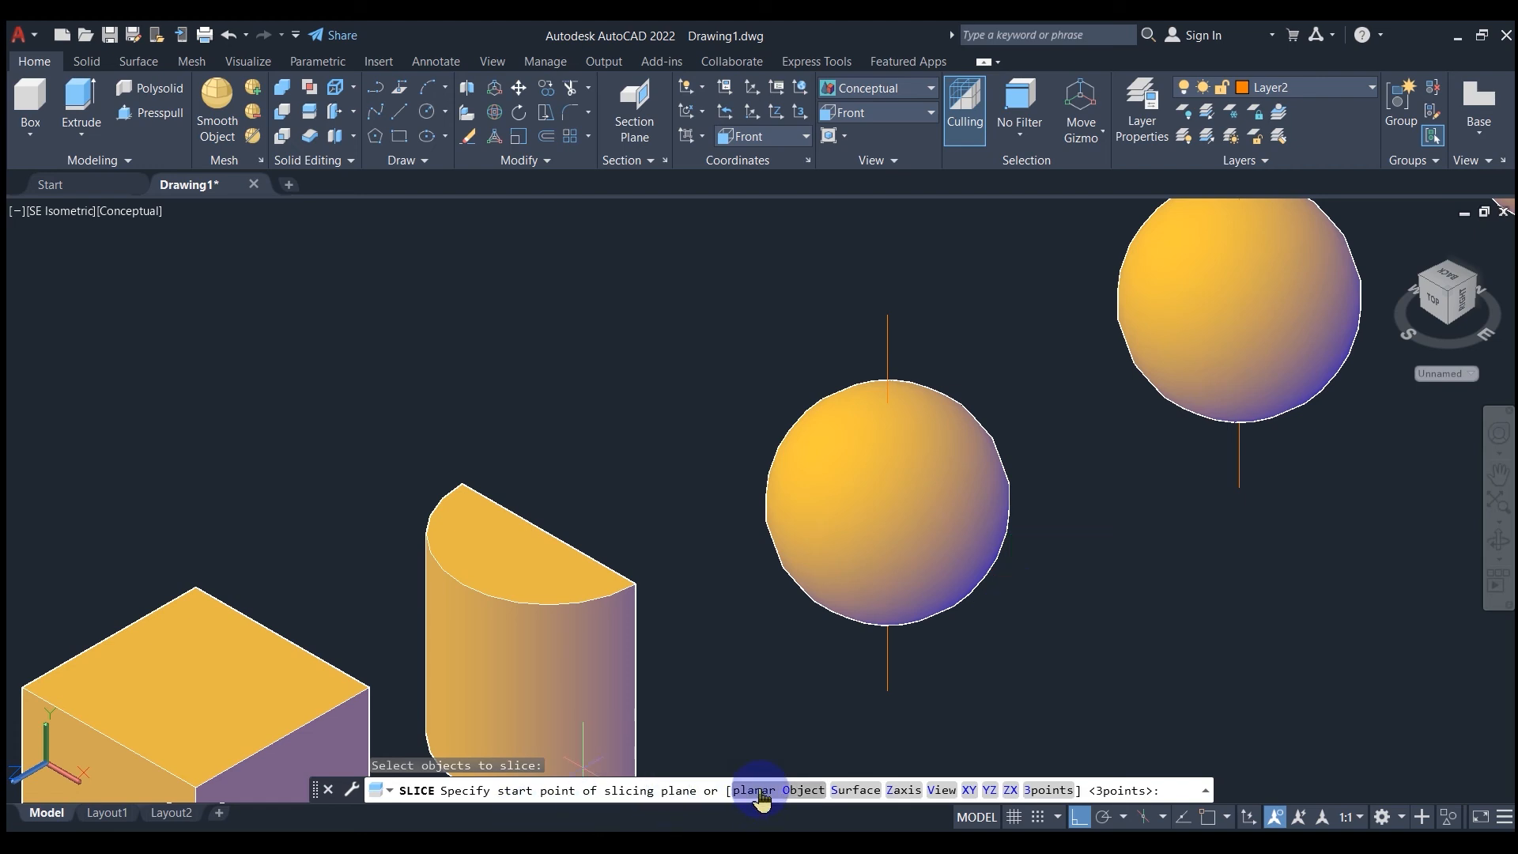
pyautogui.click(759, 791)
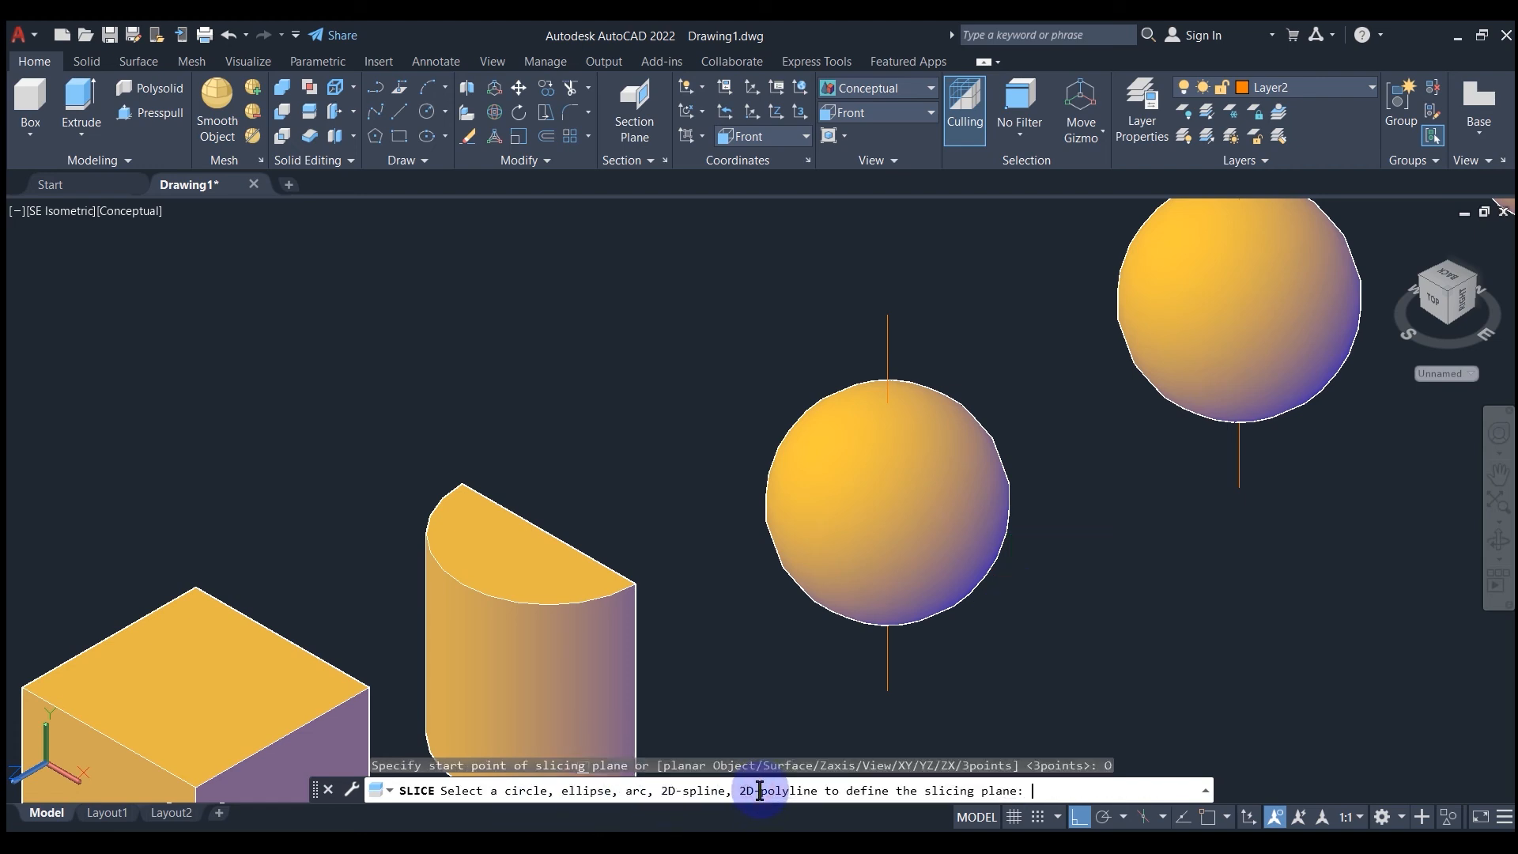
pyautogui.click(888, 343)
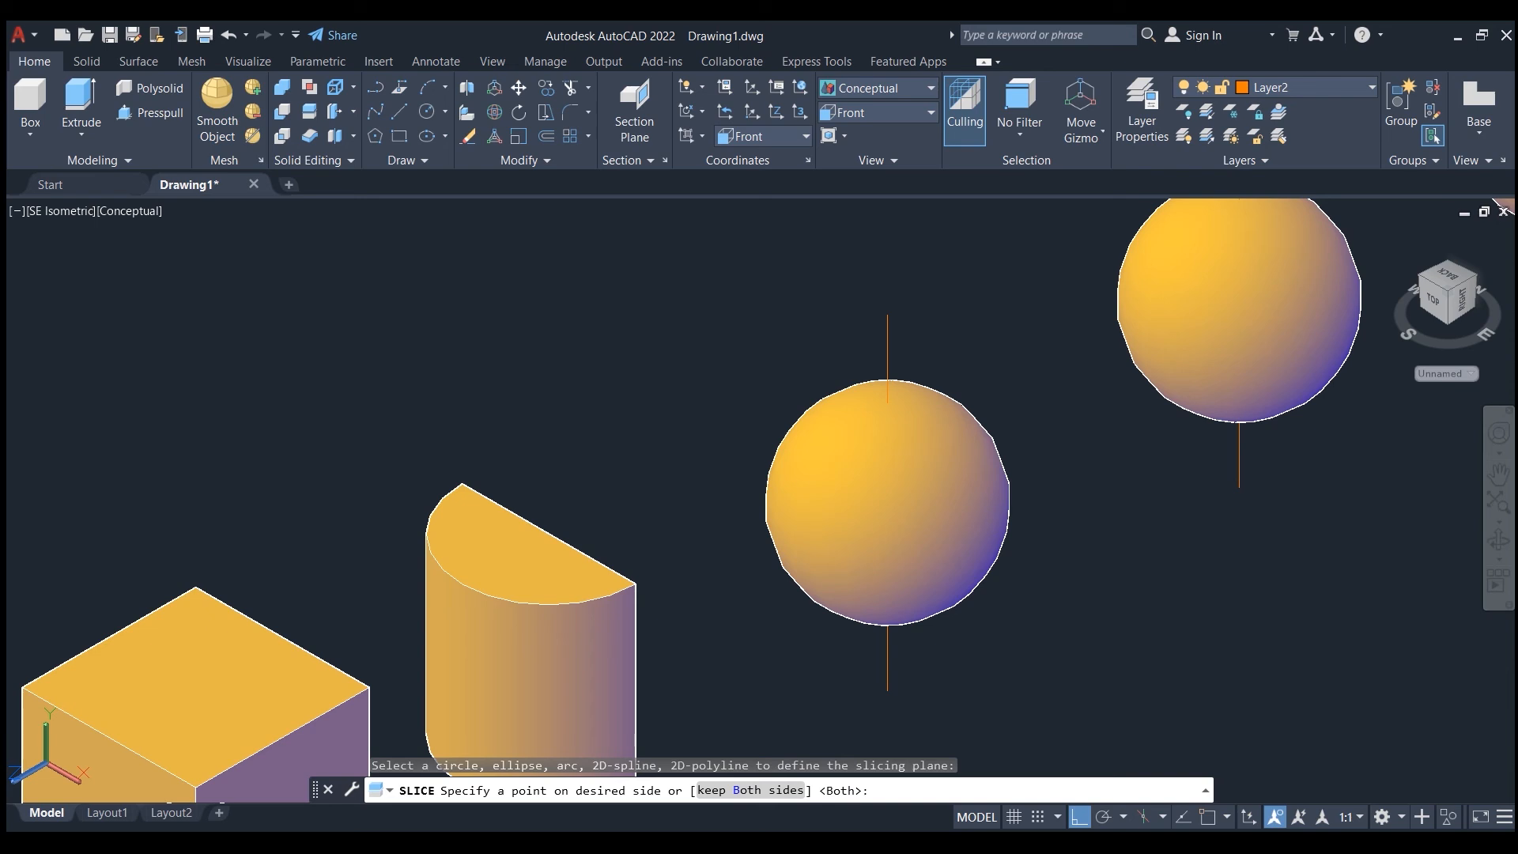
pyautogui.click(1035, 497)
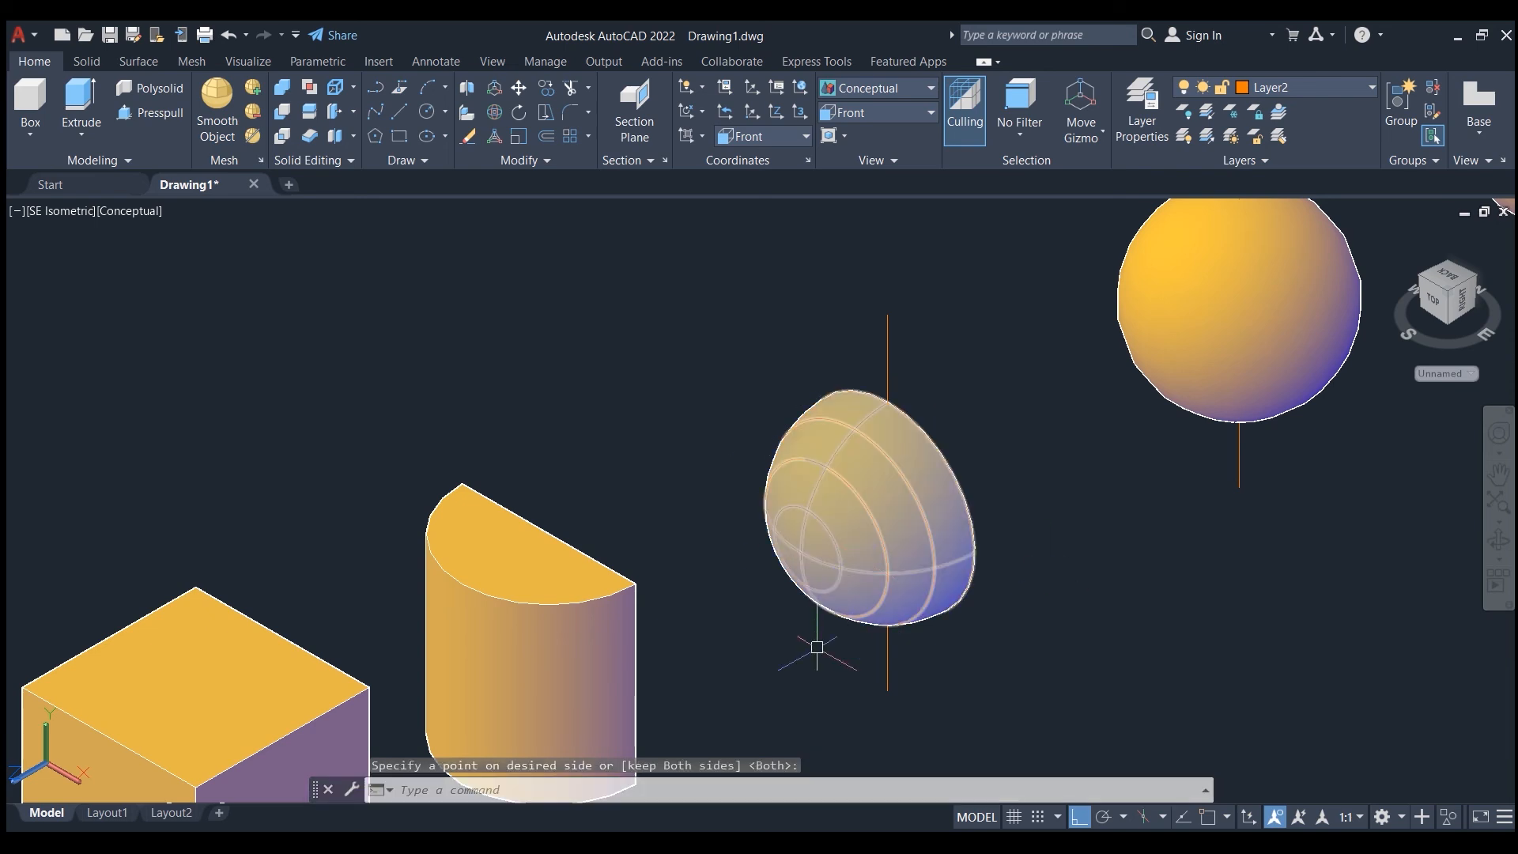
# Step: 3D Rotate the middle sphere's vertical polyline about the X axis so it lies horizontally through the sphere's centre
pyautogui.scroll(-4, 838, 601)
pyautogui.scroll(3, 870, 522)
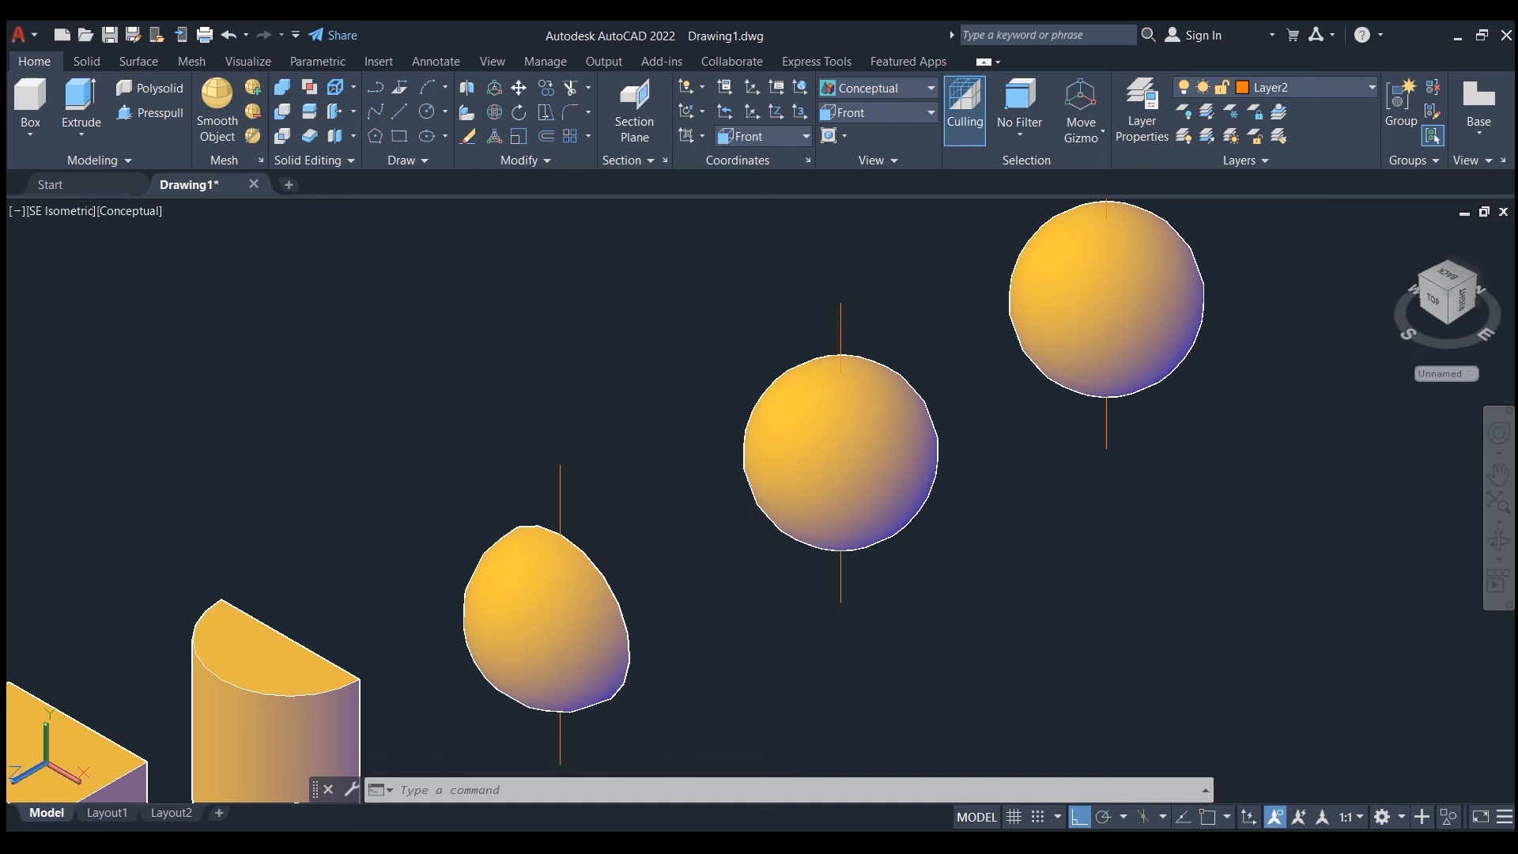
pyautogui.click(843, 320)
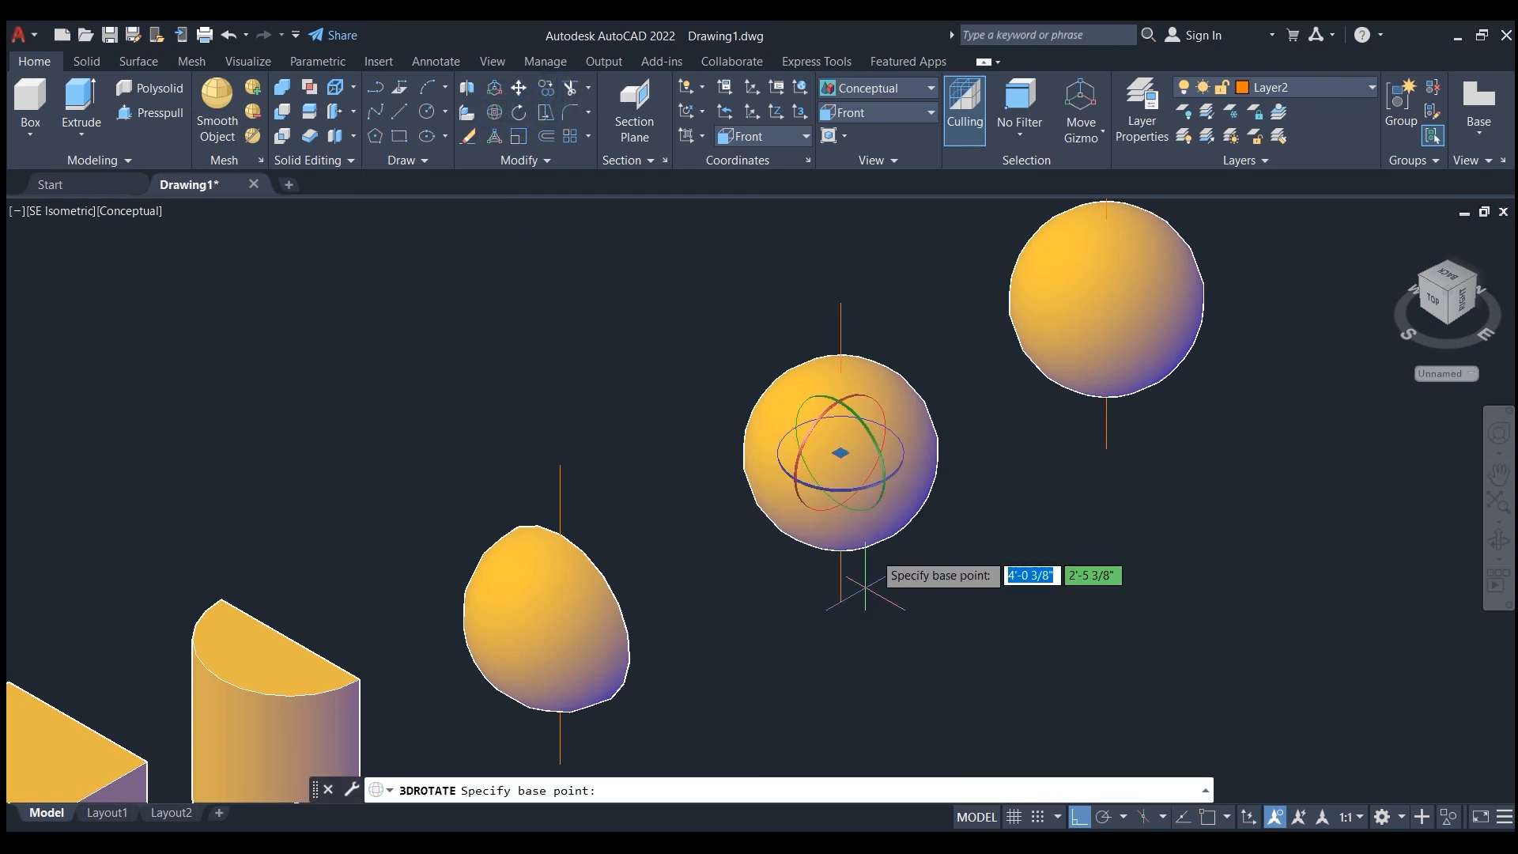
pyautogui.click(858, 395)
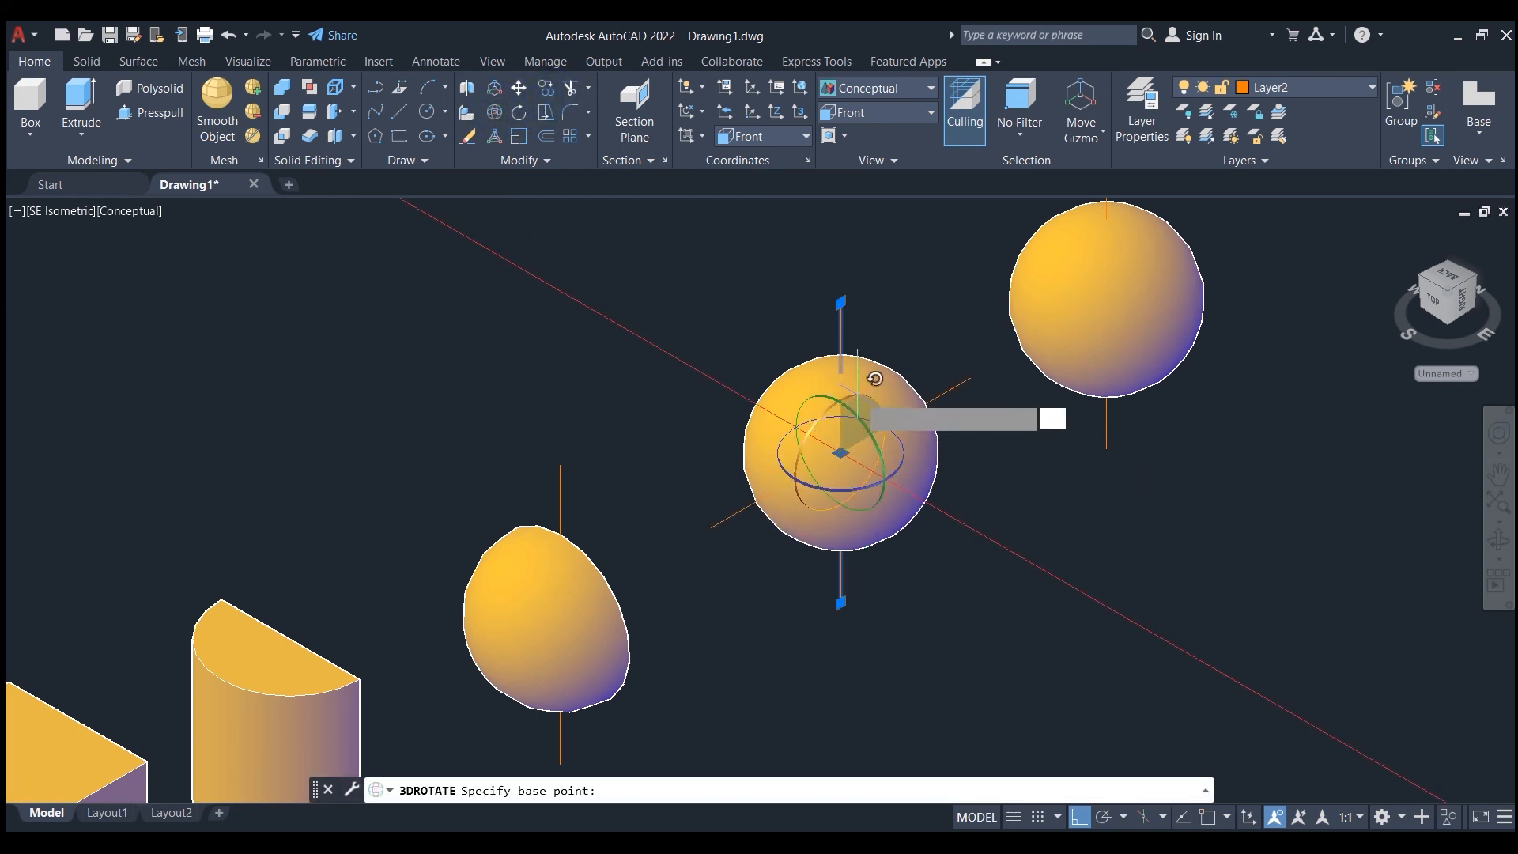
pyautogui.click(781, 264)
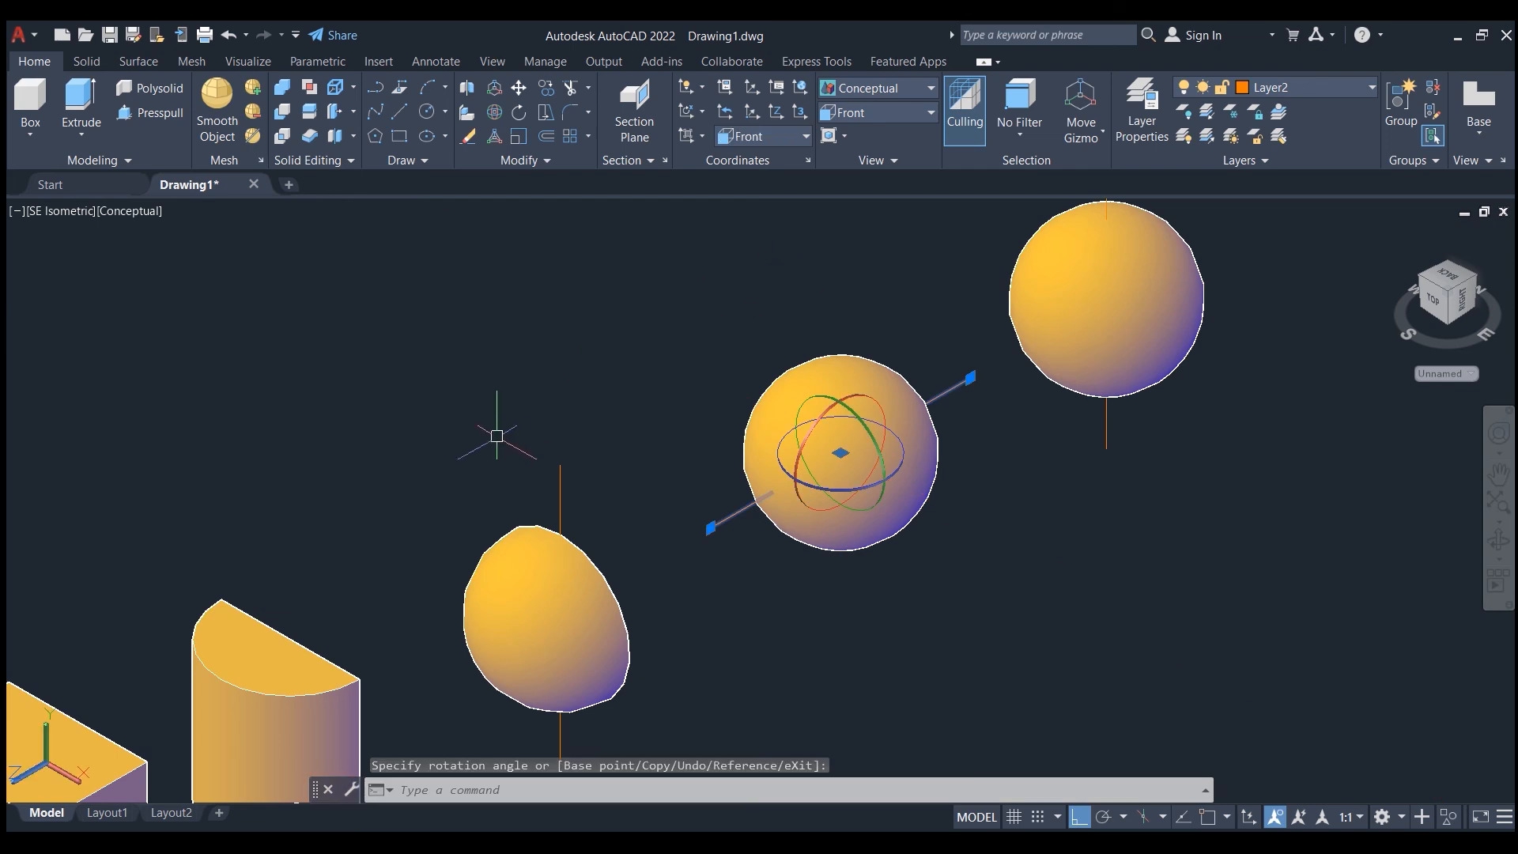
pyautogui.press('Escape')
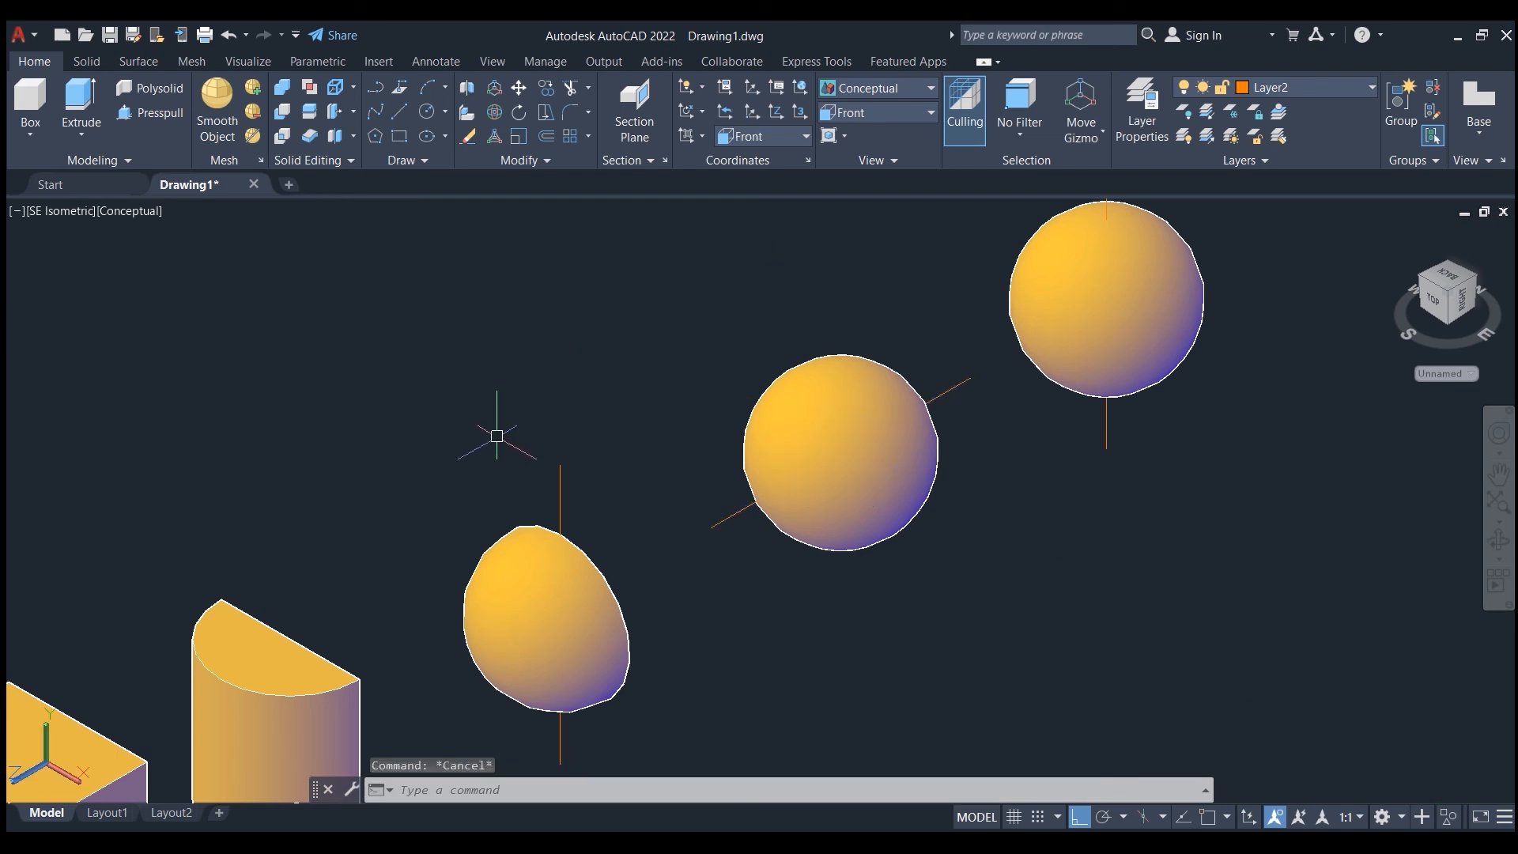
# Step: Slice the middle sphere with its horizontal polyline as the planar object, keeping both sides
pyautogui.click(310, 112)
pyautogui.hotkey('ctrl', 'z')
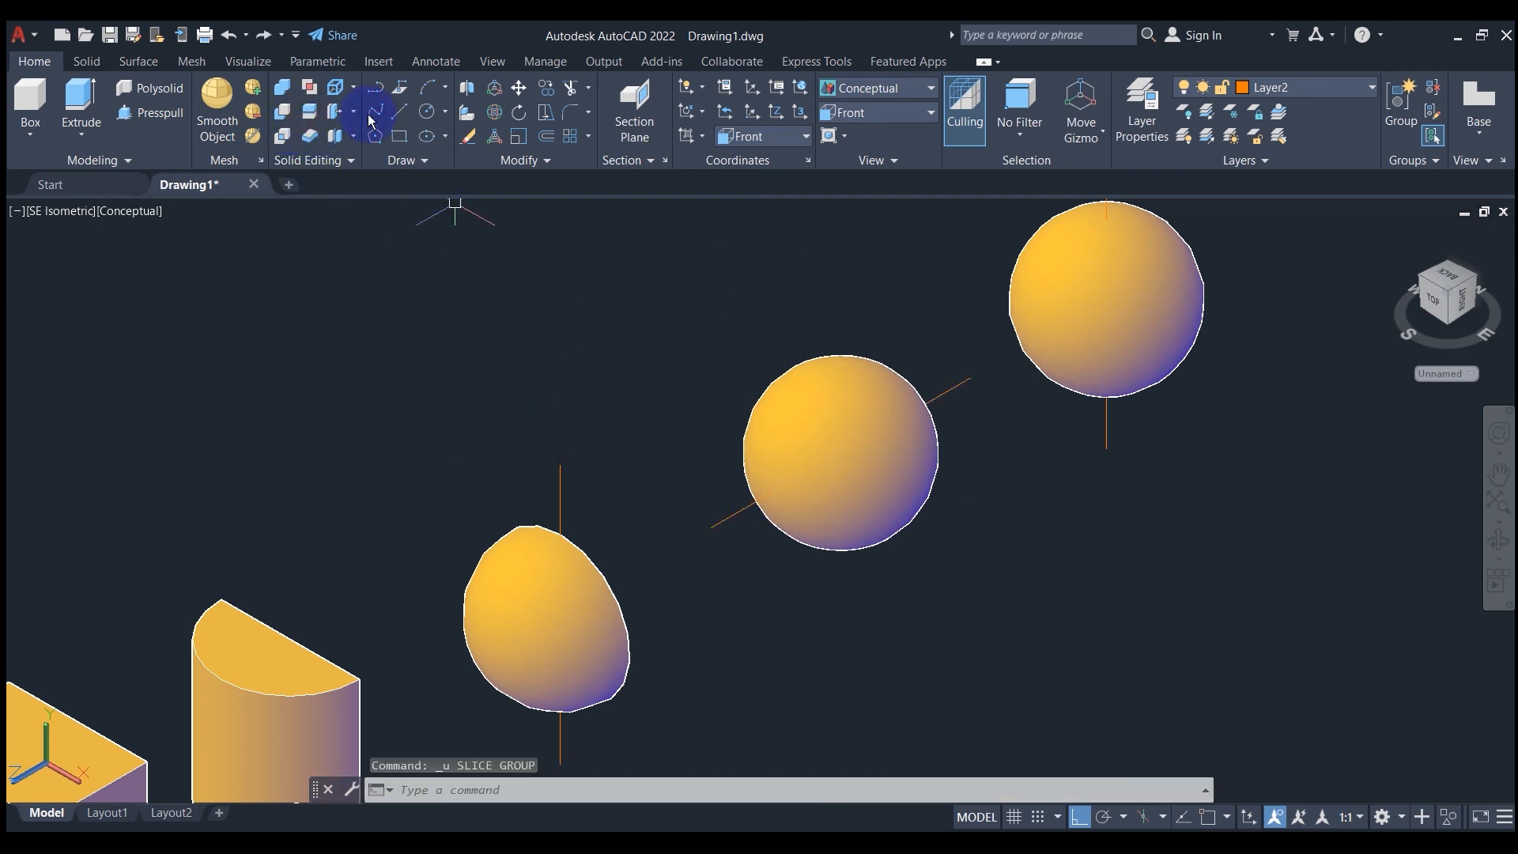
pyautogui.click(314, 116)
pyautogui.click(790, 525)
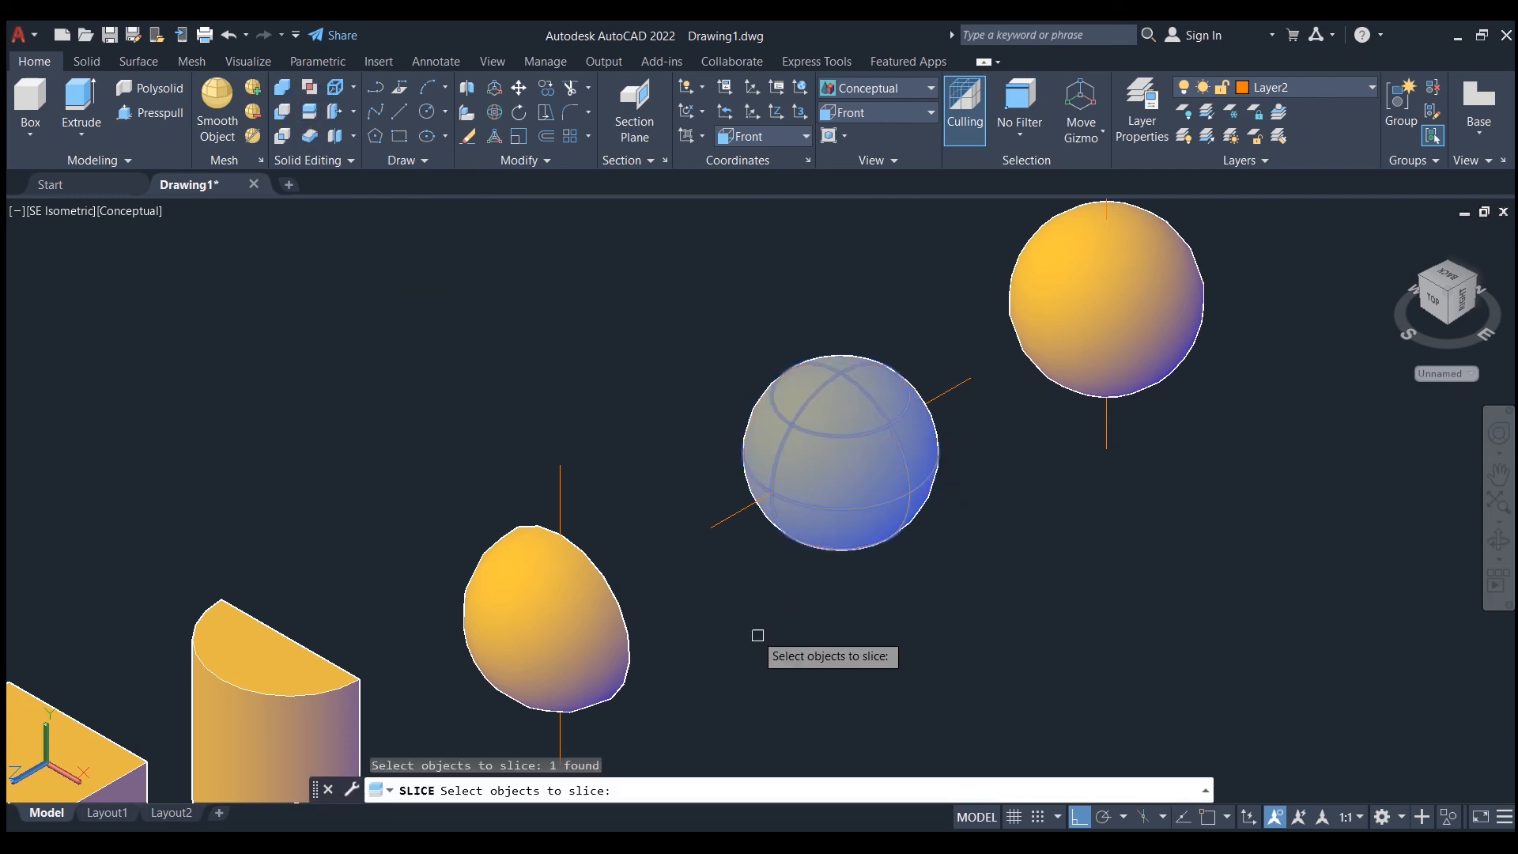
pyautogui.press('Return')
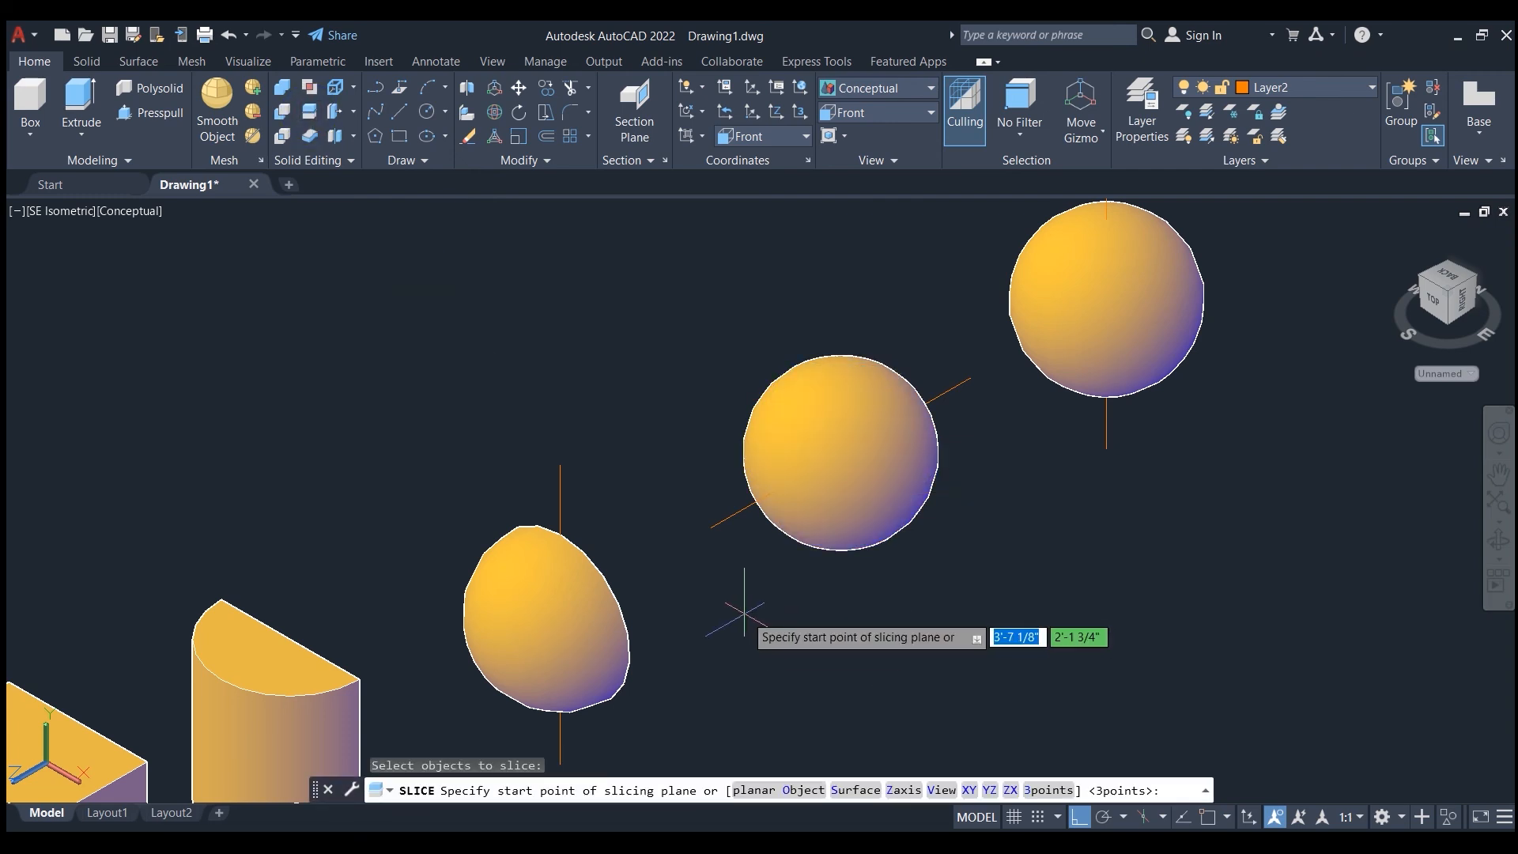
pyautogui.click(773, 789)
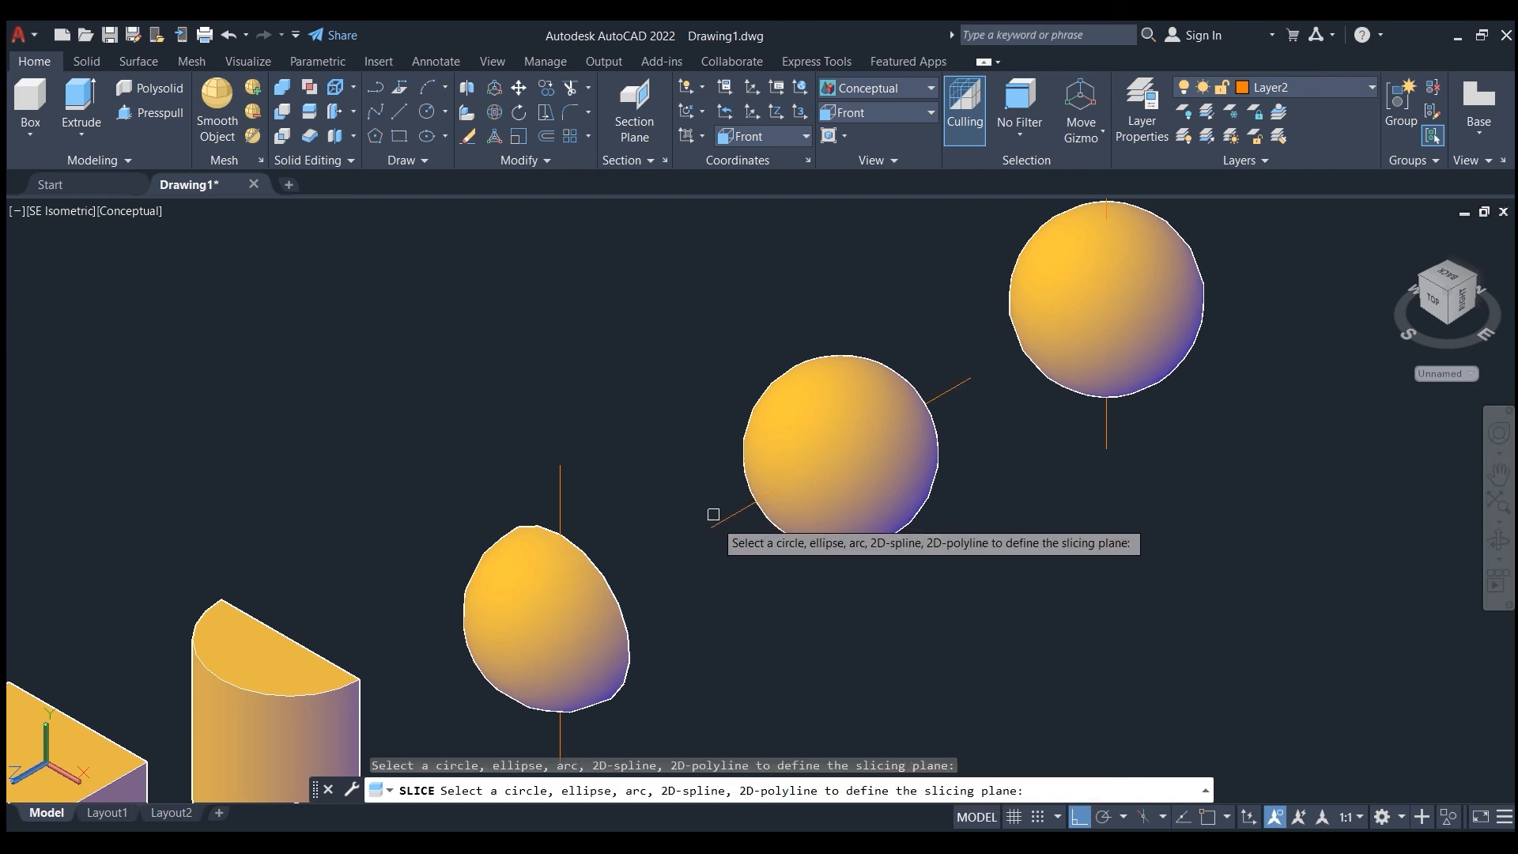
pyautogui.click(722, 529)
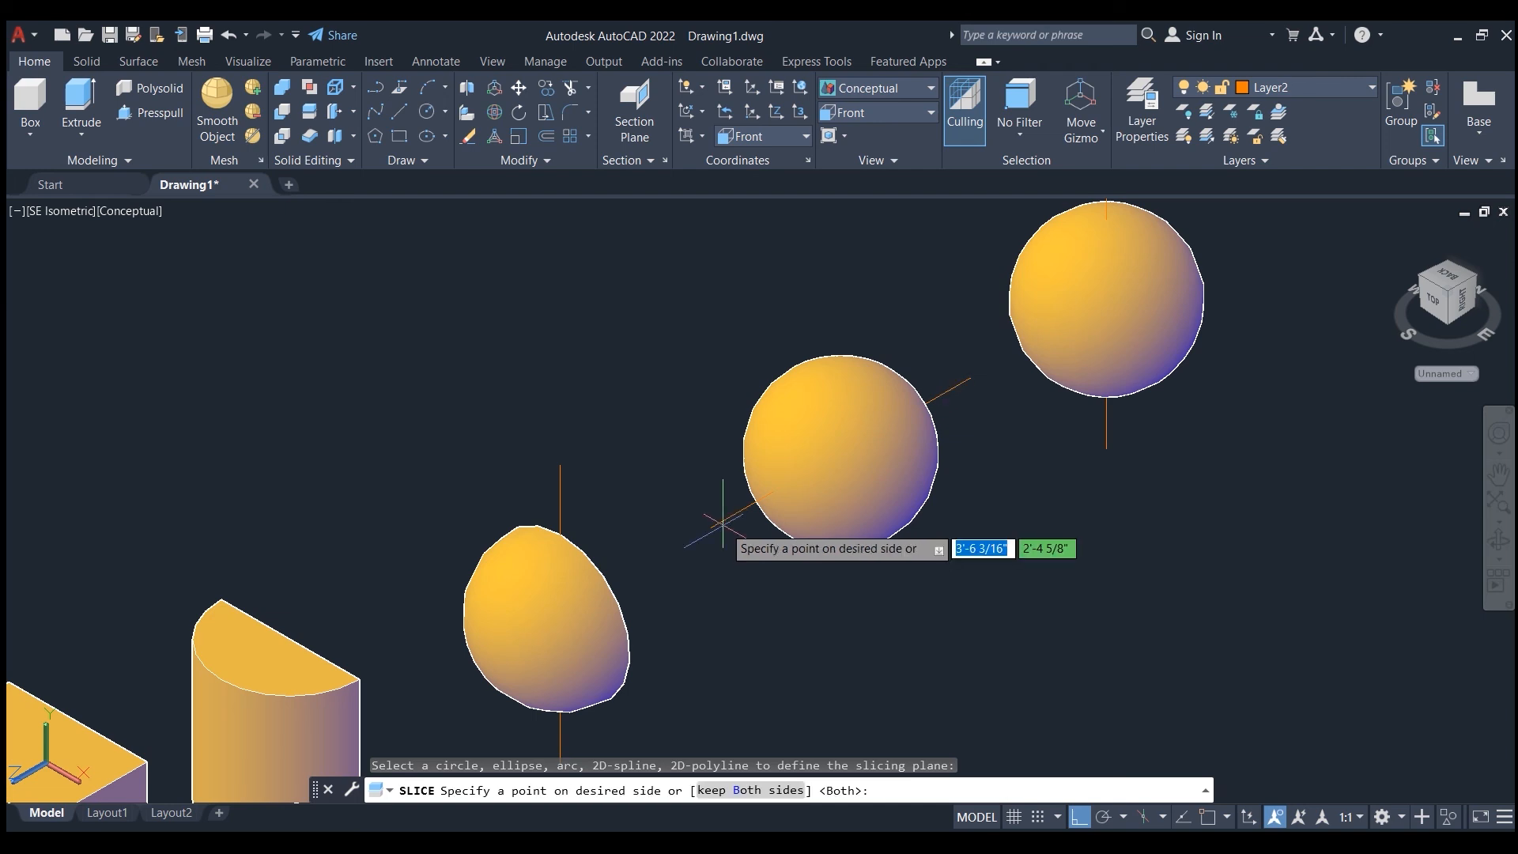
pyautogui.click(745, 793)
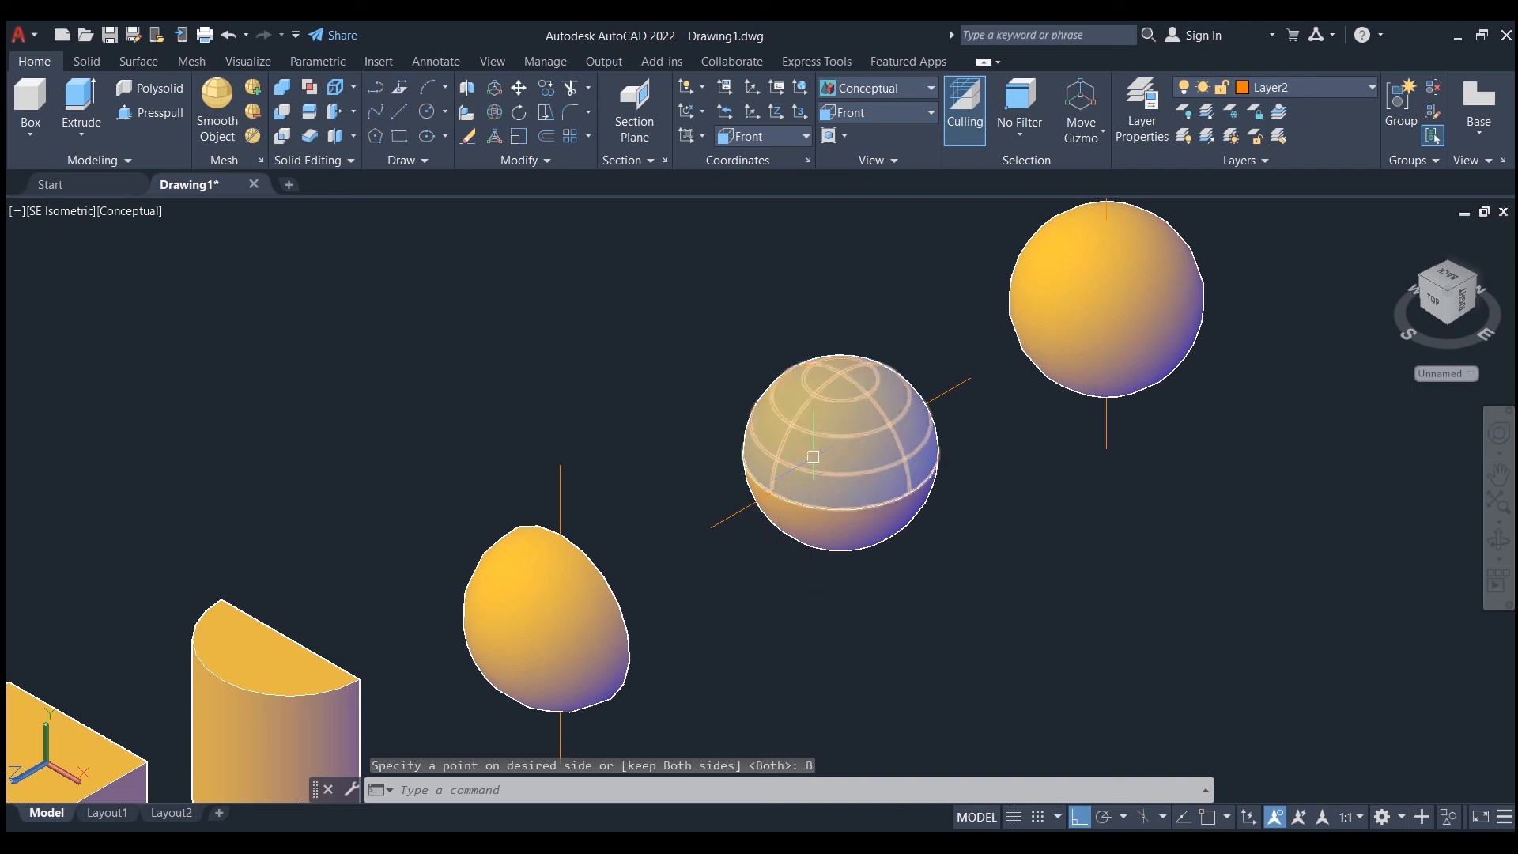
# Step: Move the middle sphere's upper half straight up along the Z axis, clear of the lower half's cut face
pyautogui.click(813, 456)
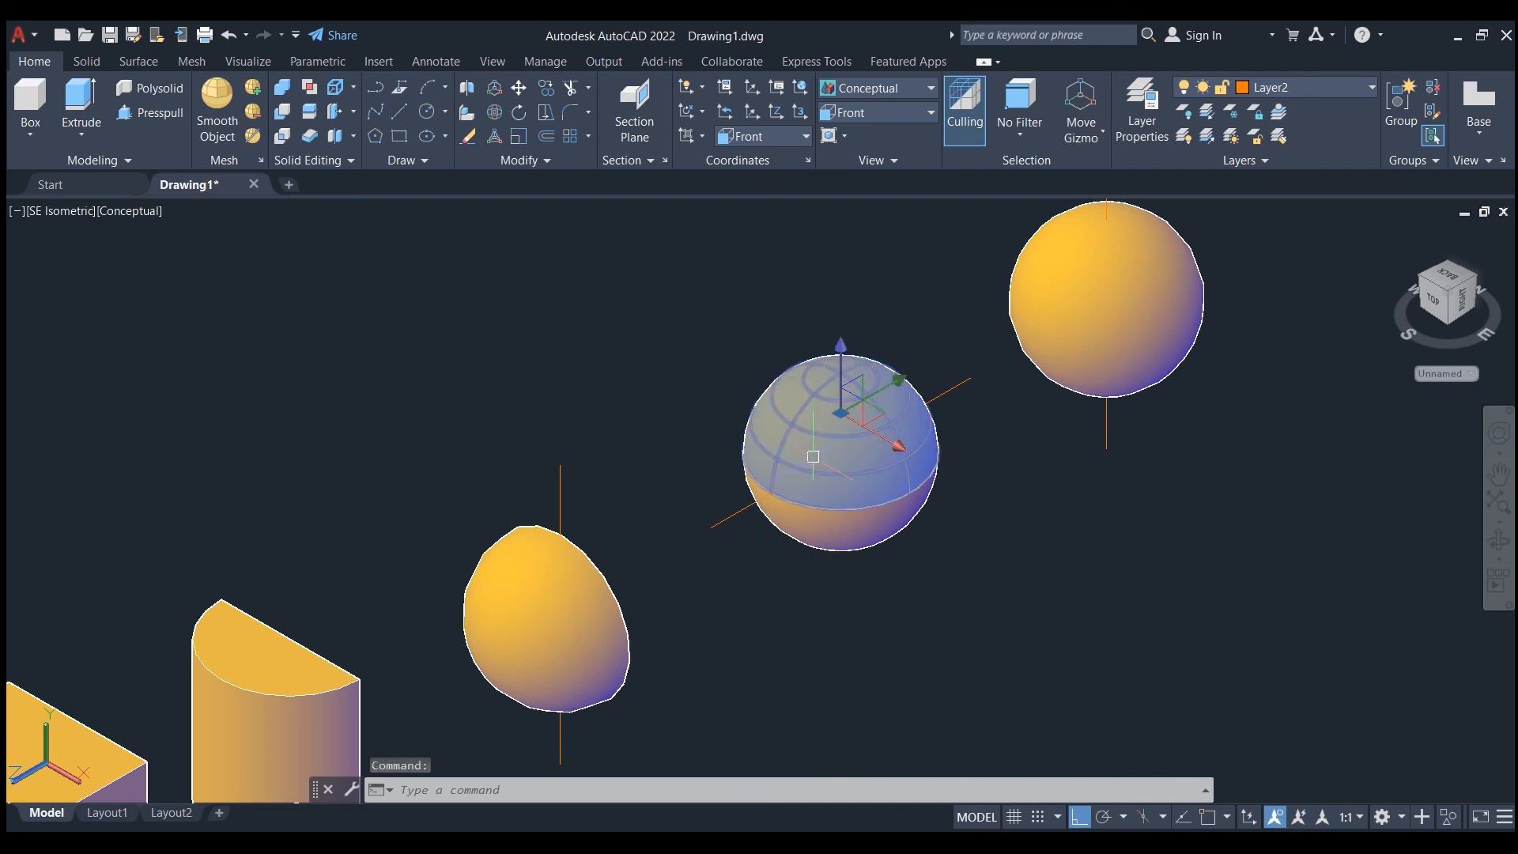
pyautogui.click(841, 348)
pyautogui.click(827, 301)
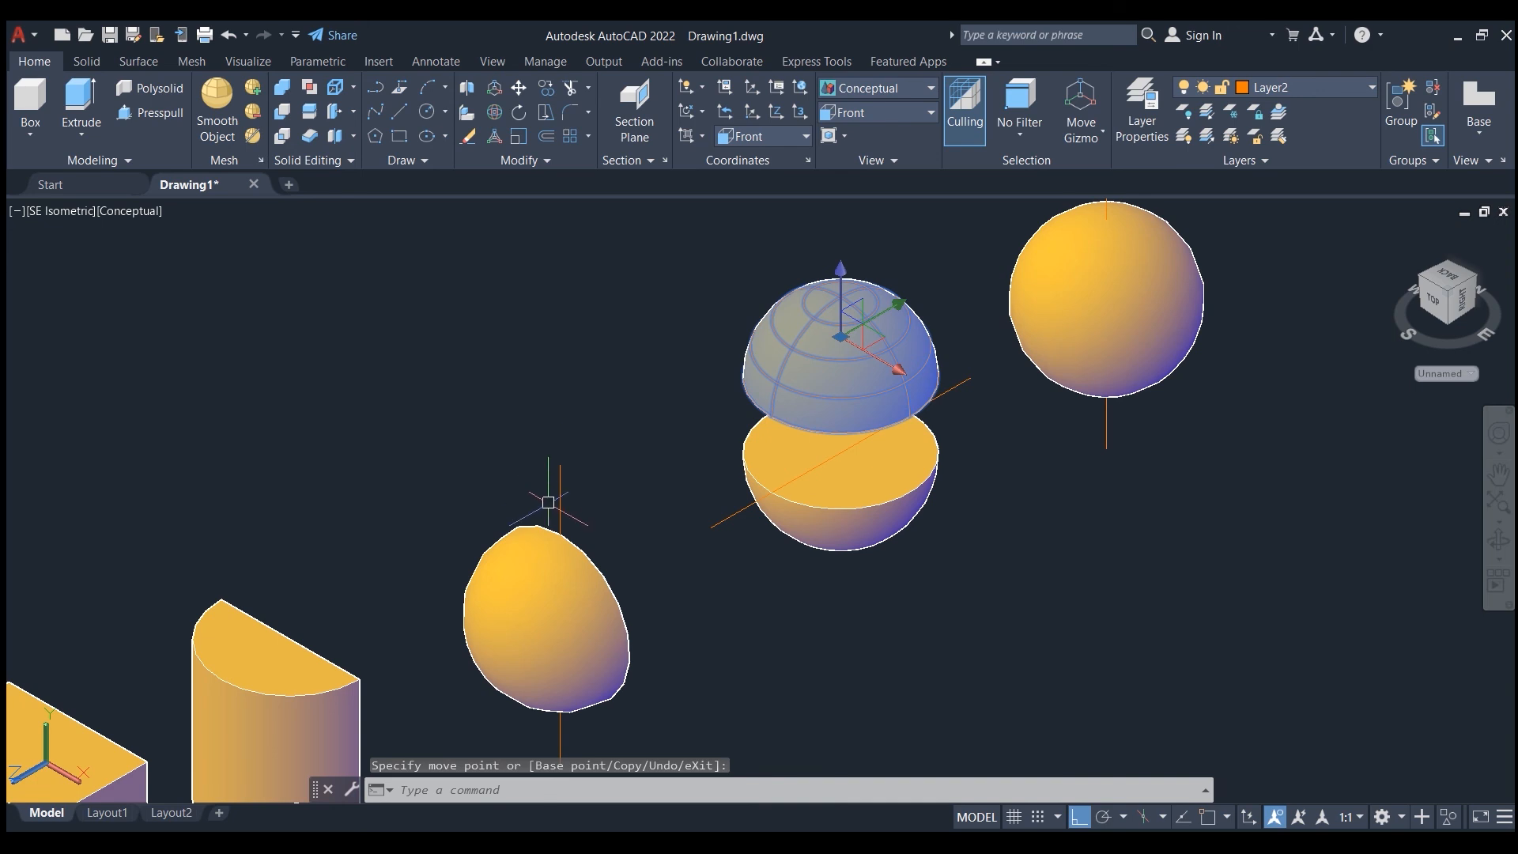
# Step: Turn off Ortho and 3D Rotate the farthest sphere's vertical polyline about the X axis by about 312°, slanting it through the sphere
pyautogui.scroll(-2, 348, 508)
pyautogui.scroll(4, 812, 285)
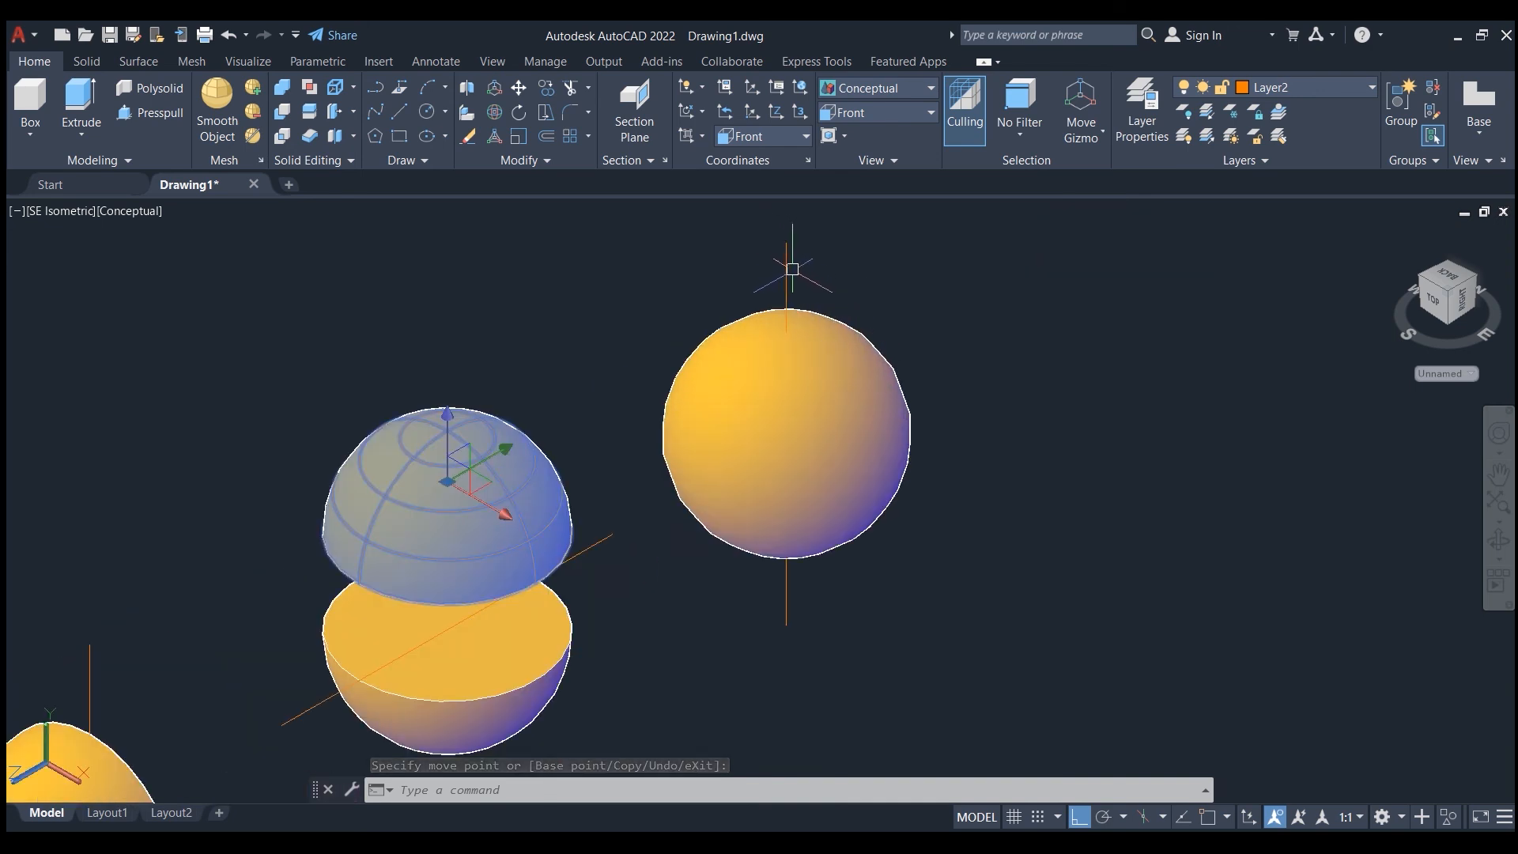
pyautogui.click(787, 269)
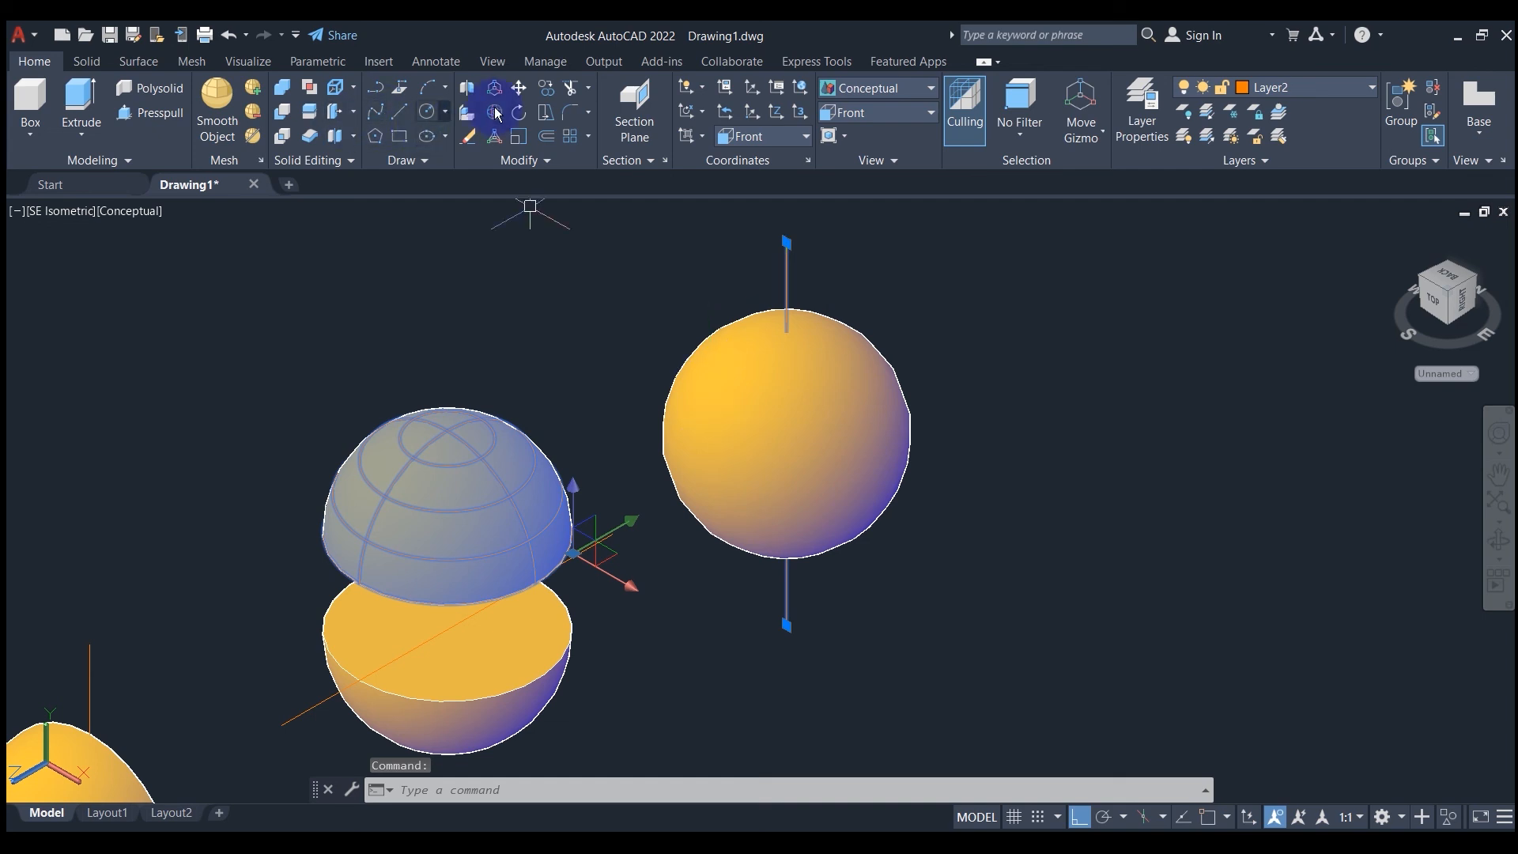
pyautogui.click(1079, 817)
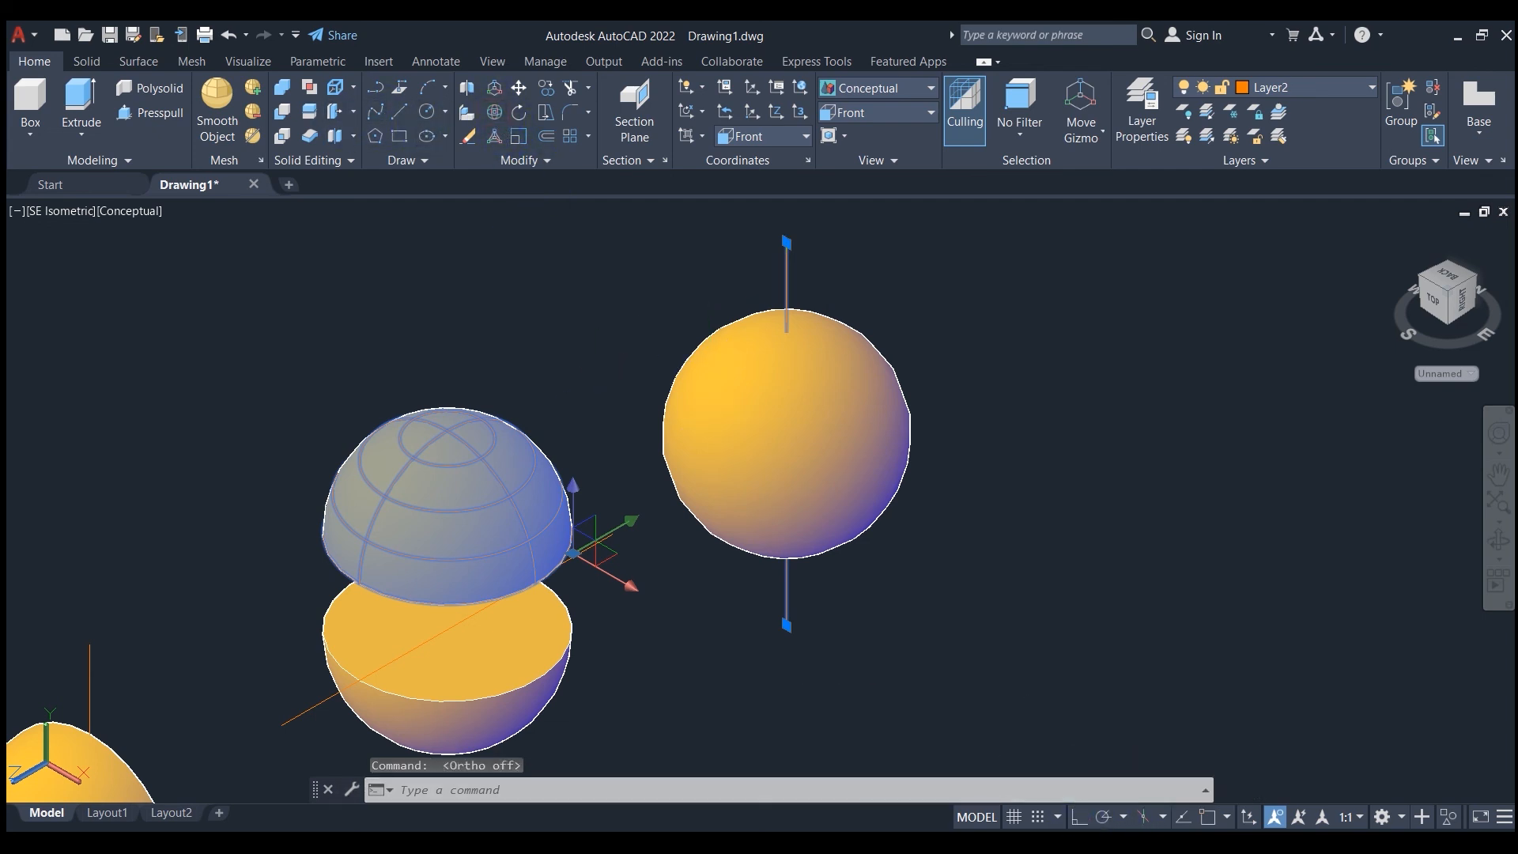
pyautogui.click(494, 113)
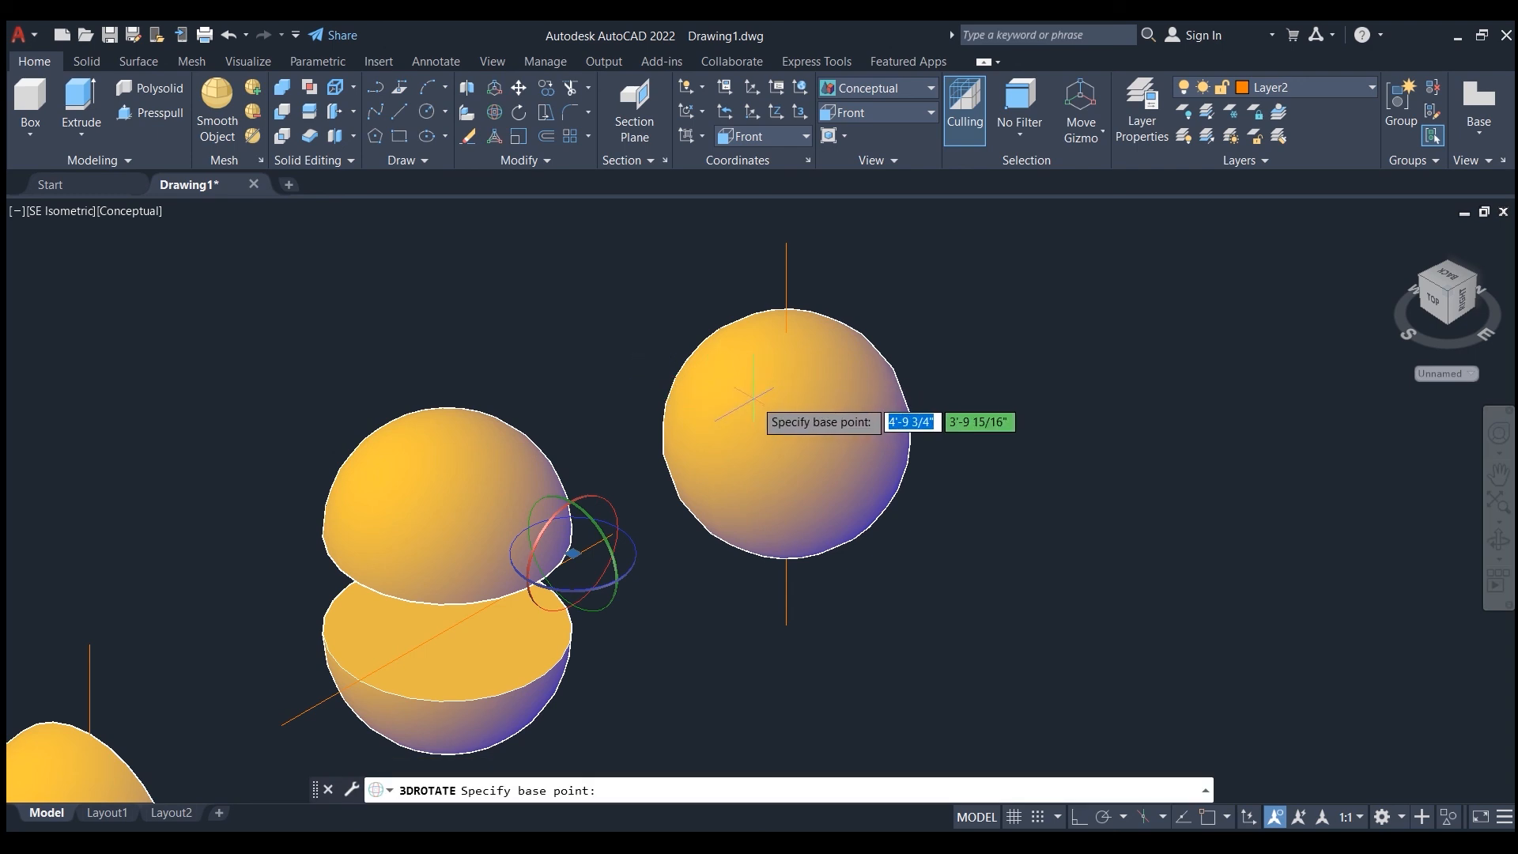
pyautogui.press('Escape')
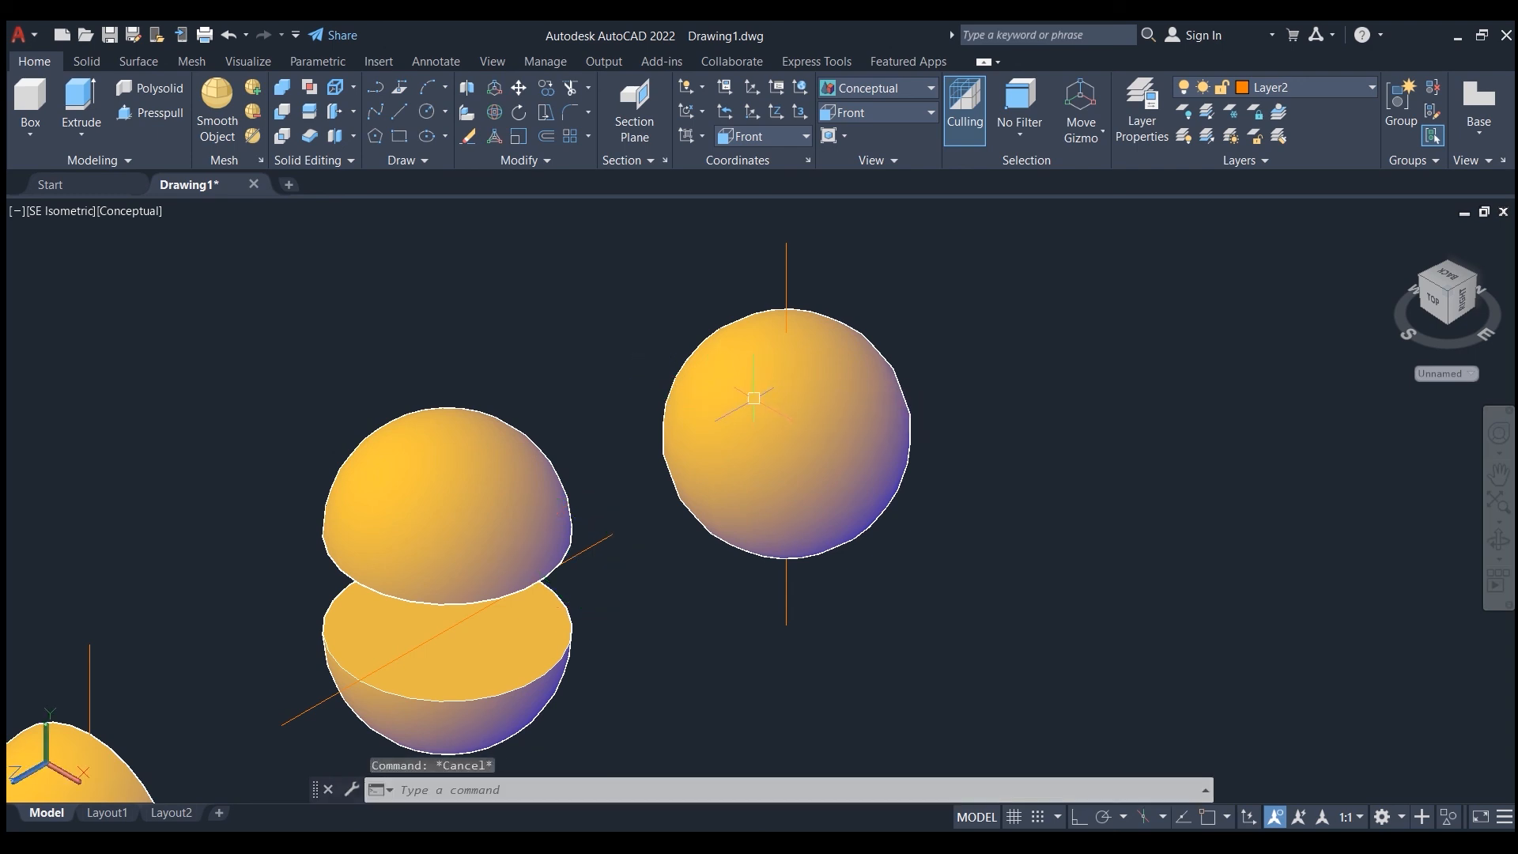
pyautogui.click(787, 269)
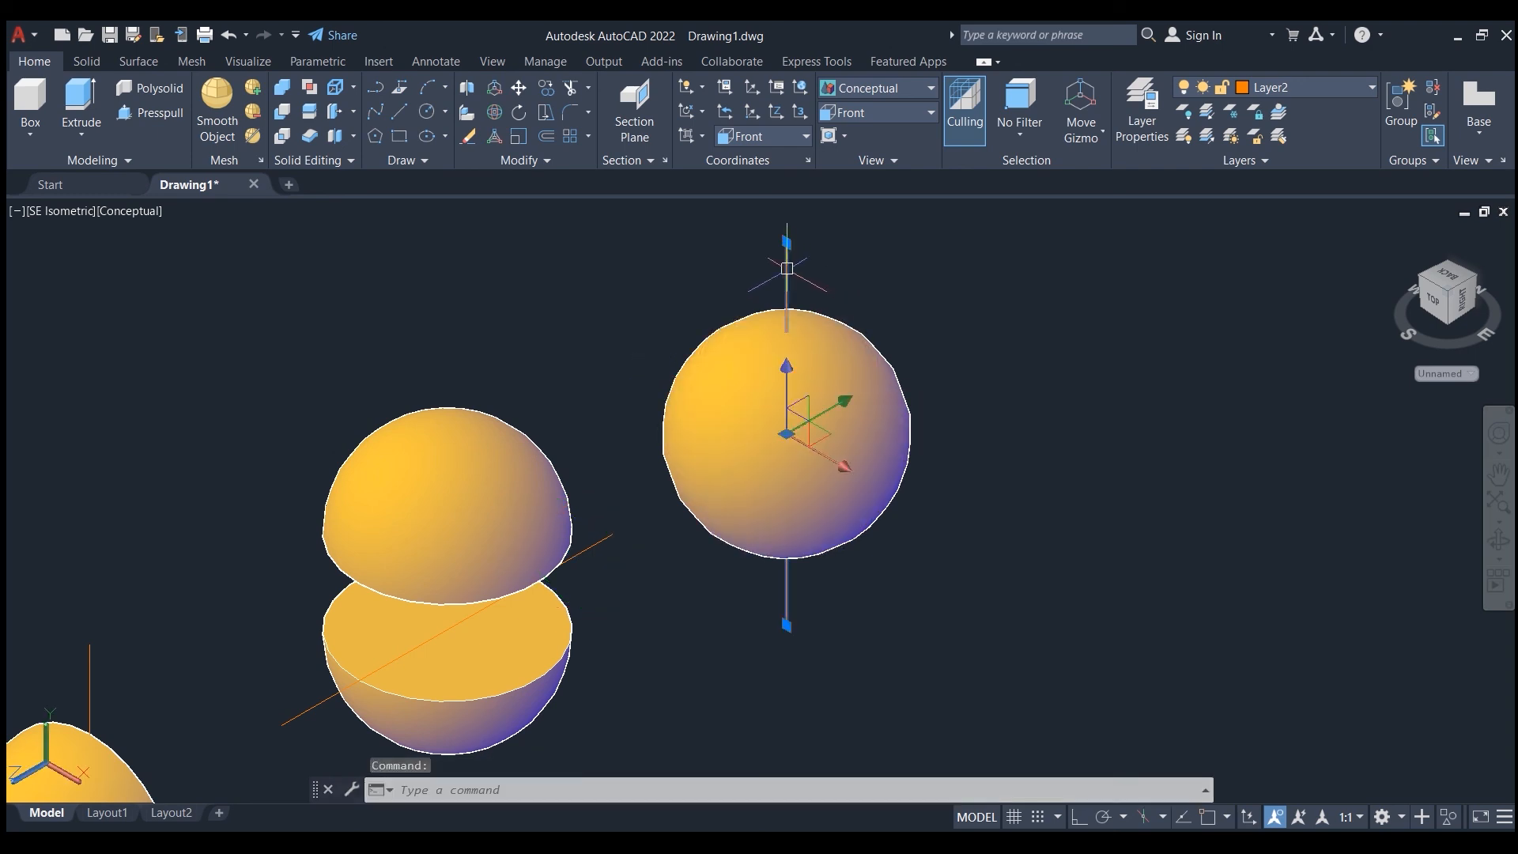
pyautogui.click(492, 113)
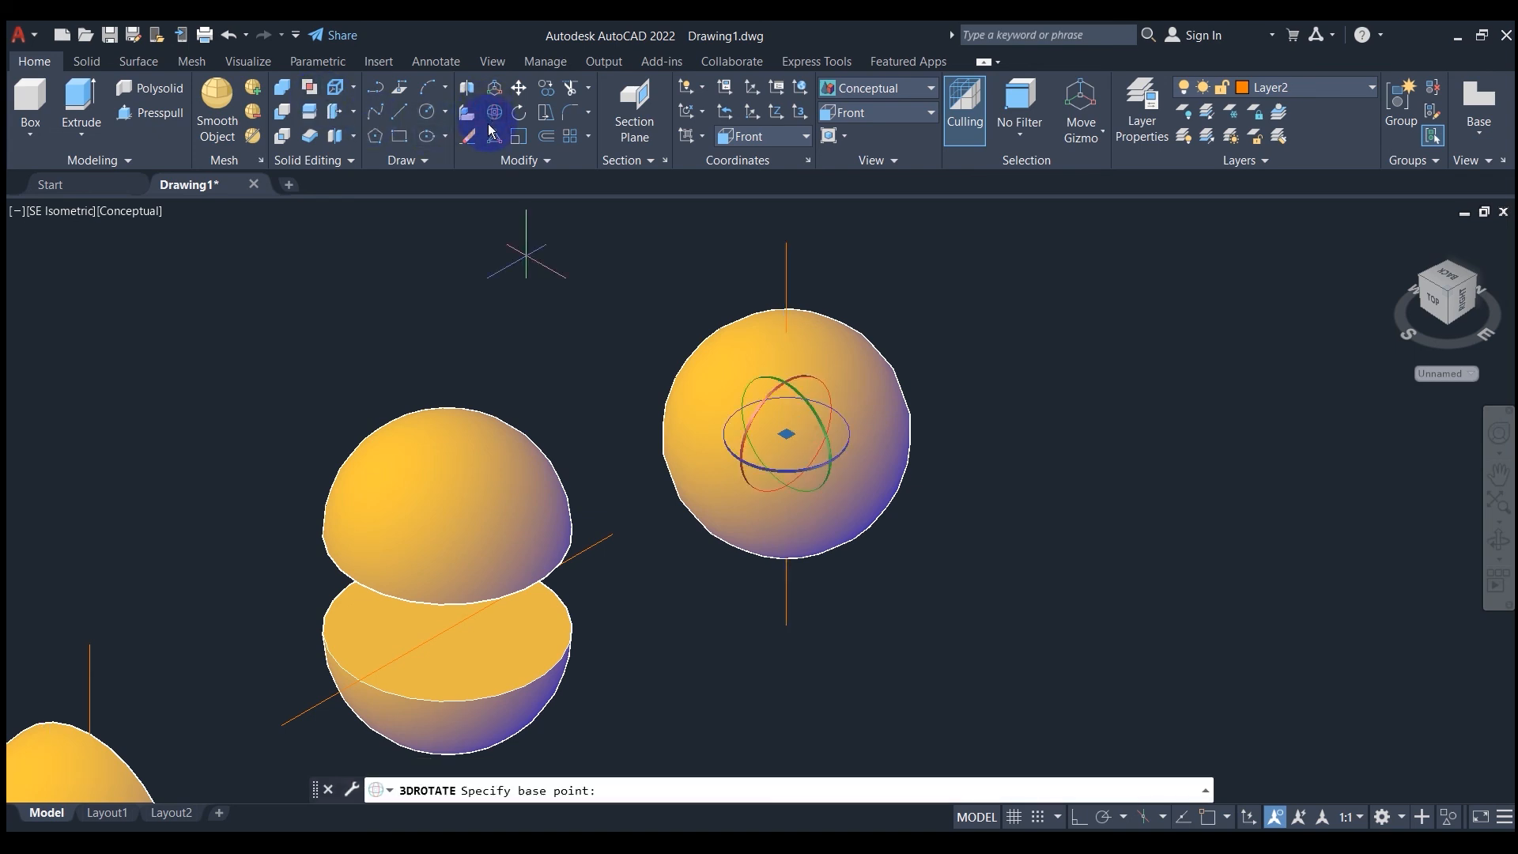
pyautogui.click(763, 403)
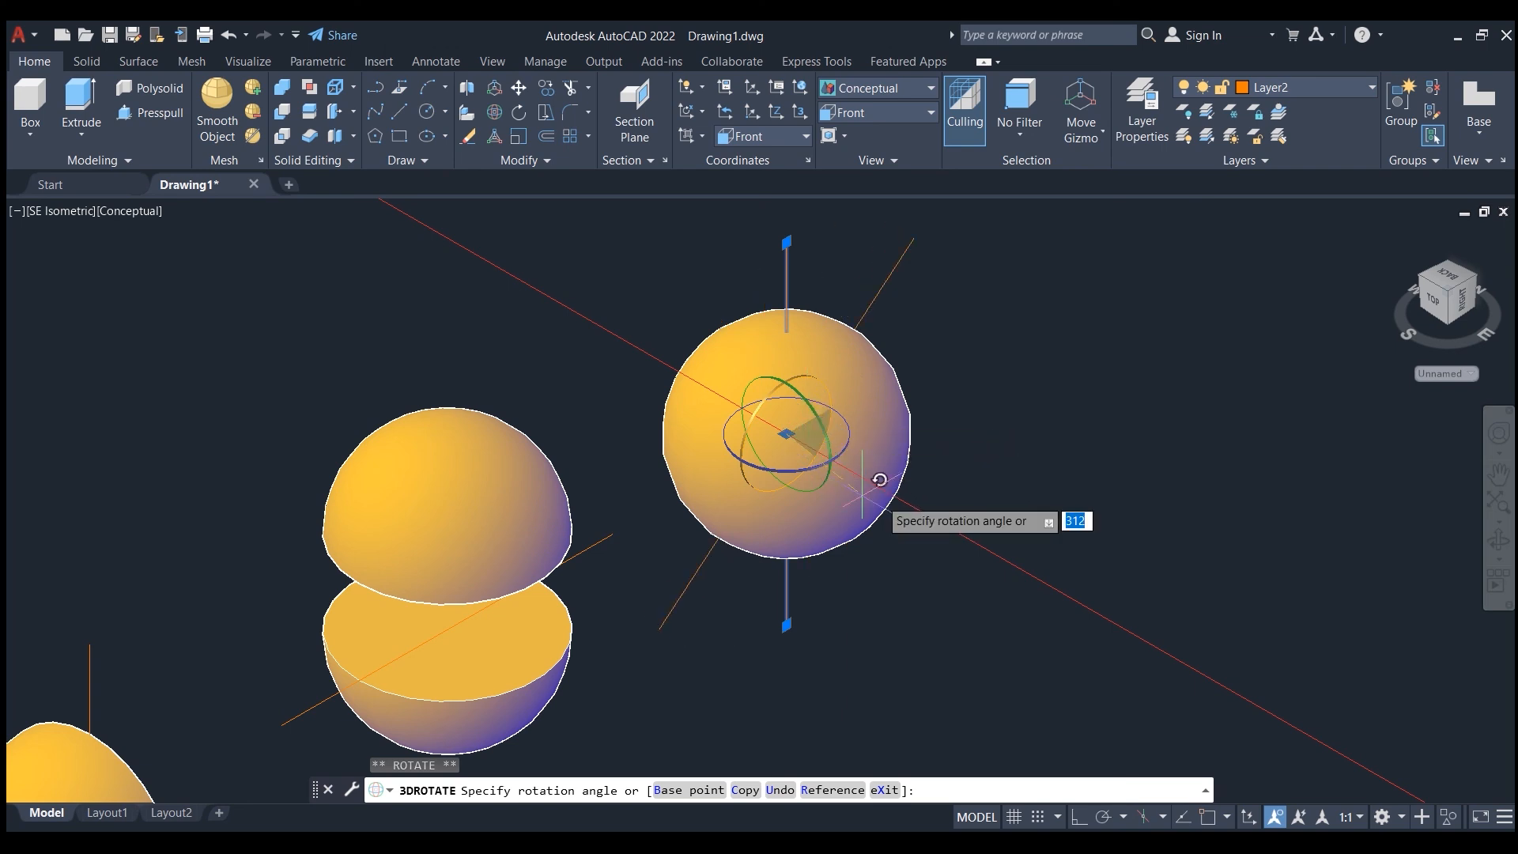
pyautogui.click(937, 522)
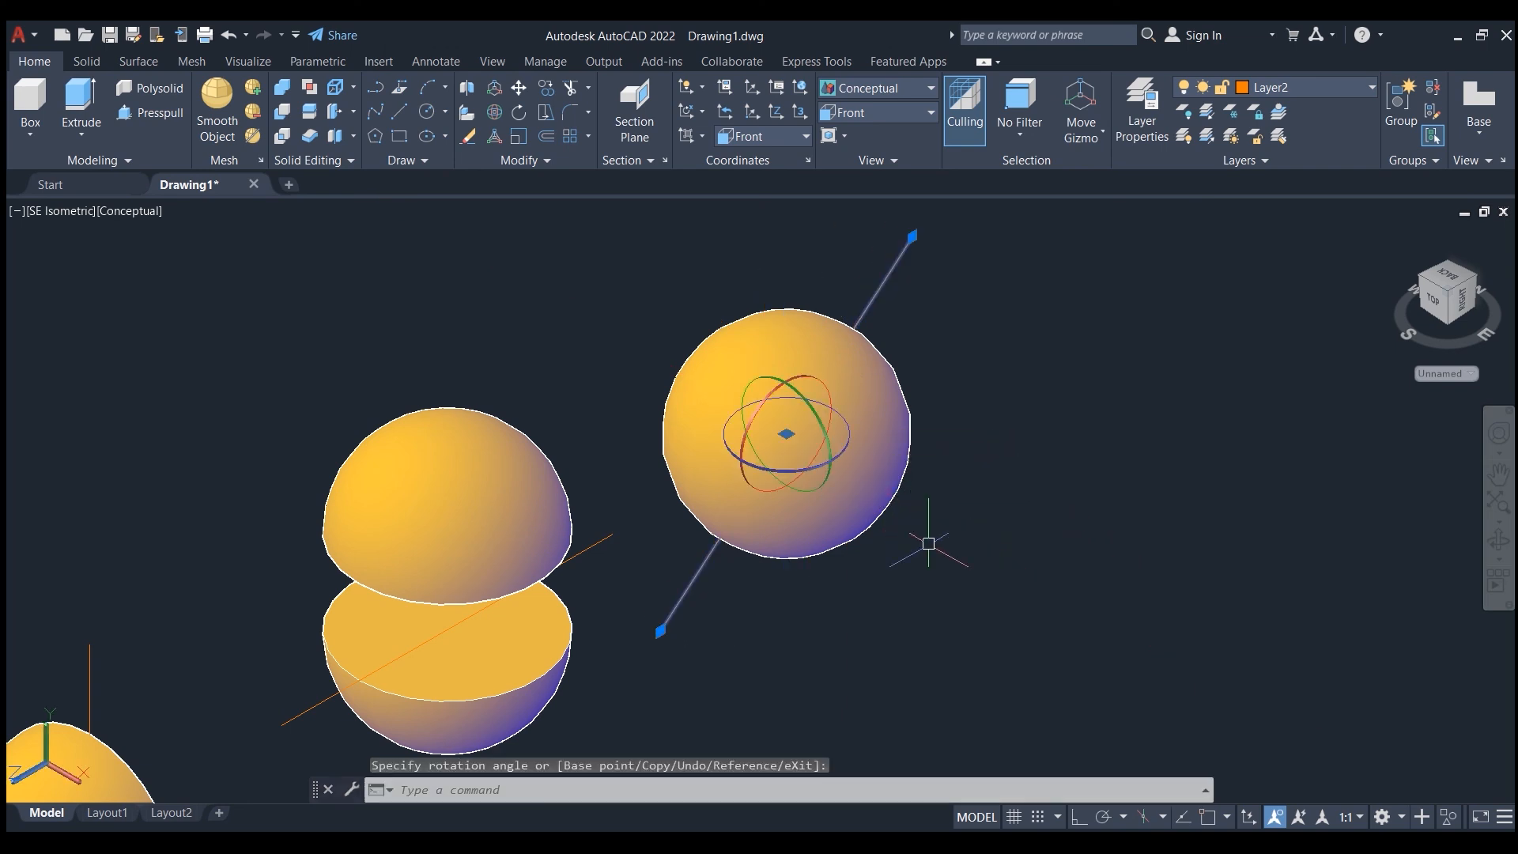
pyautogui.press('Escape')
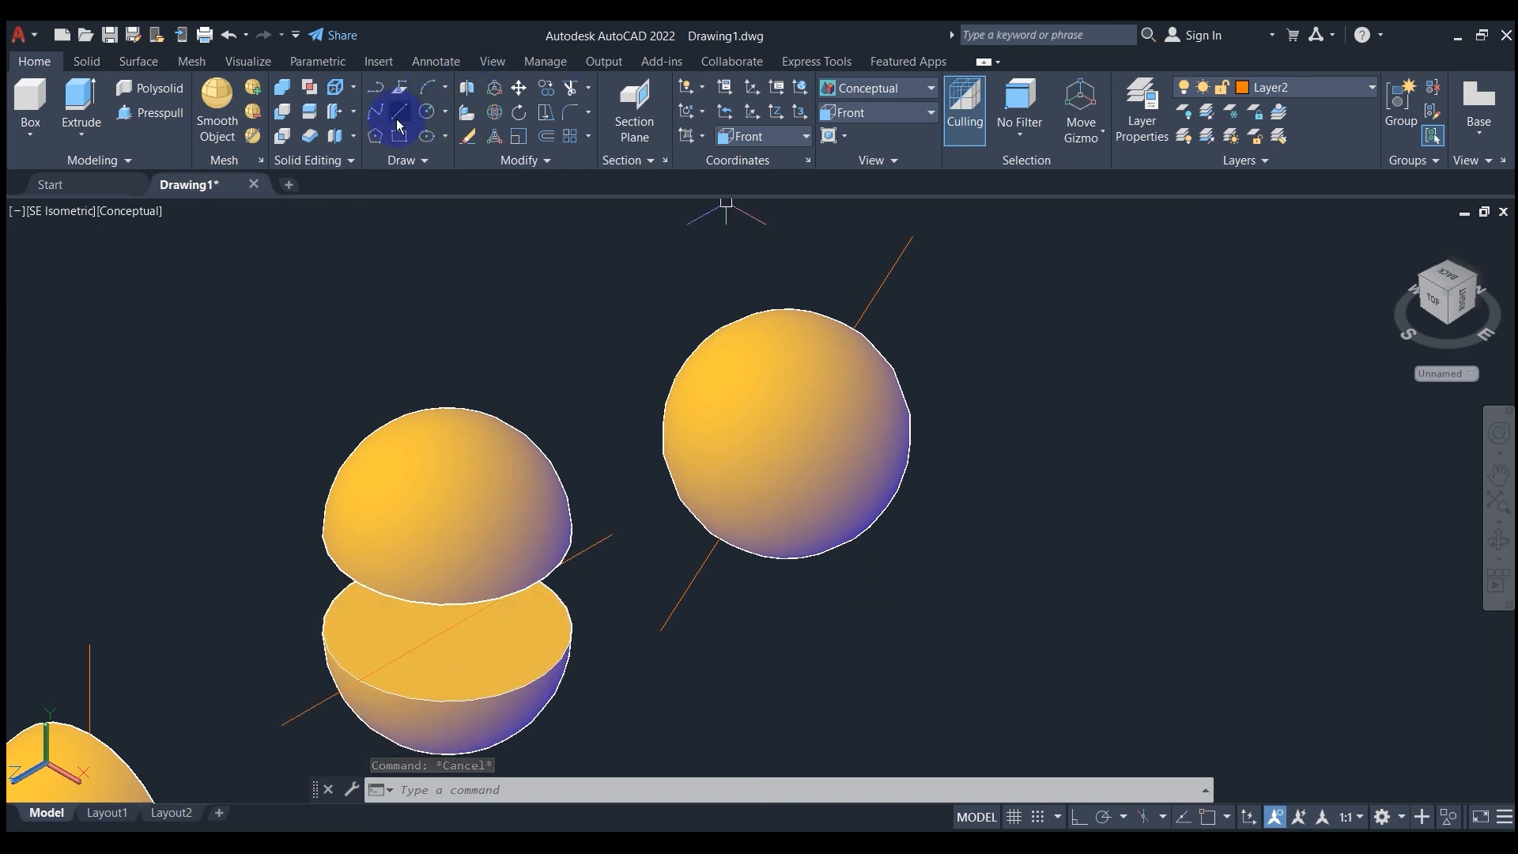
# Step: Slice the farthest sphere with its slanted polyline as the planar object, keeping both sides
pyautogui.click(310, 112)
pyautogui.click(767, 355)
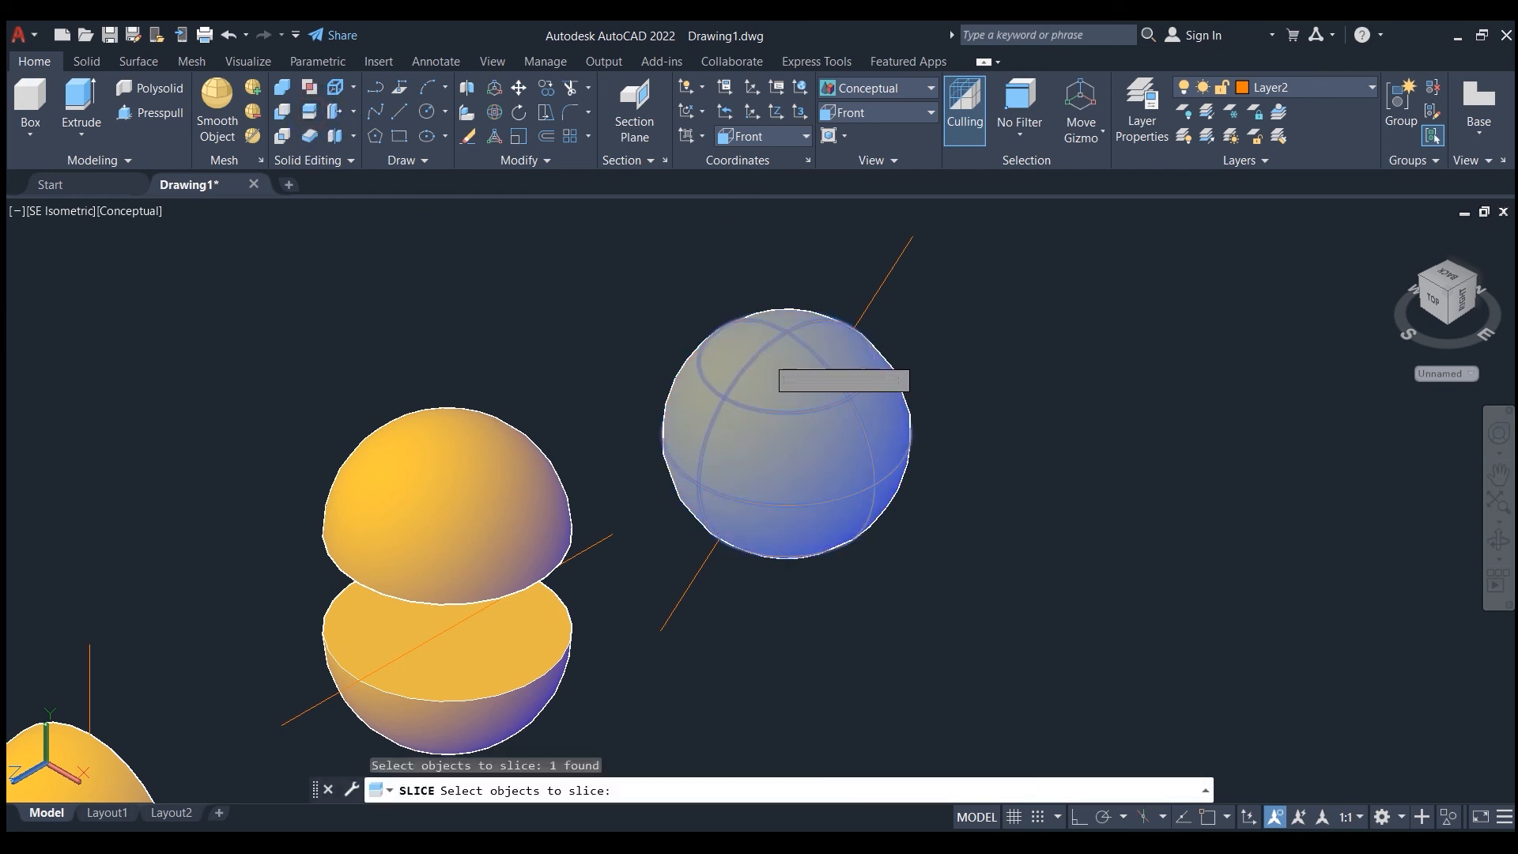
pyautogui.press('Return')
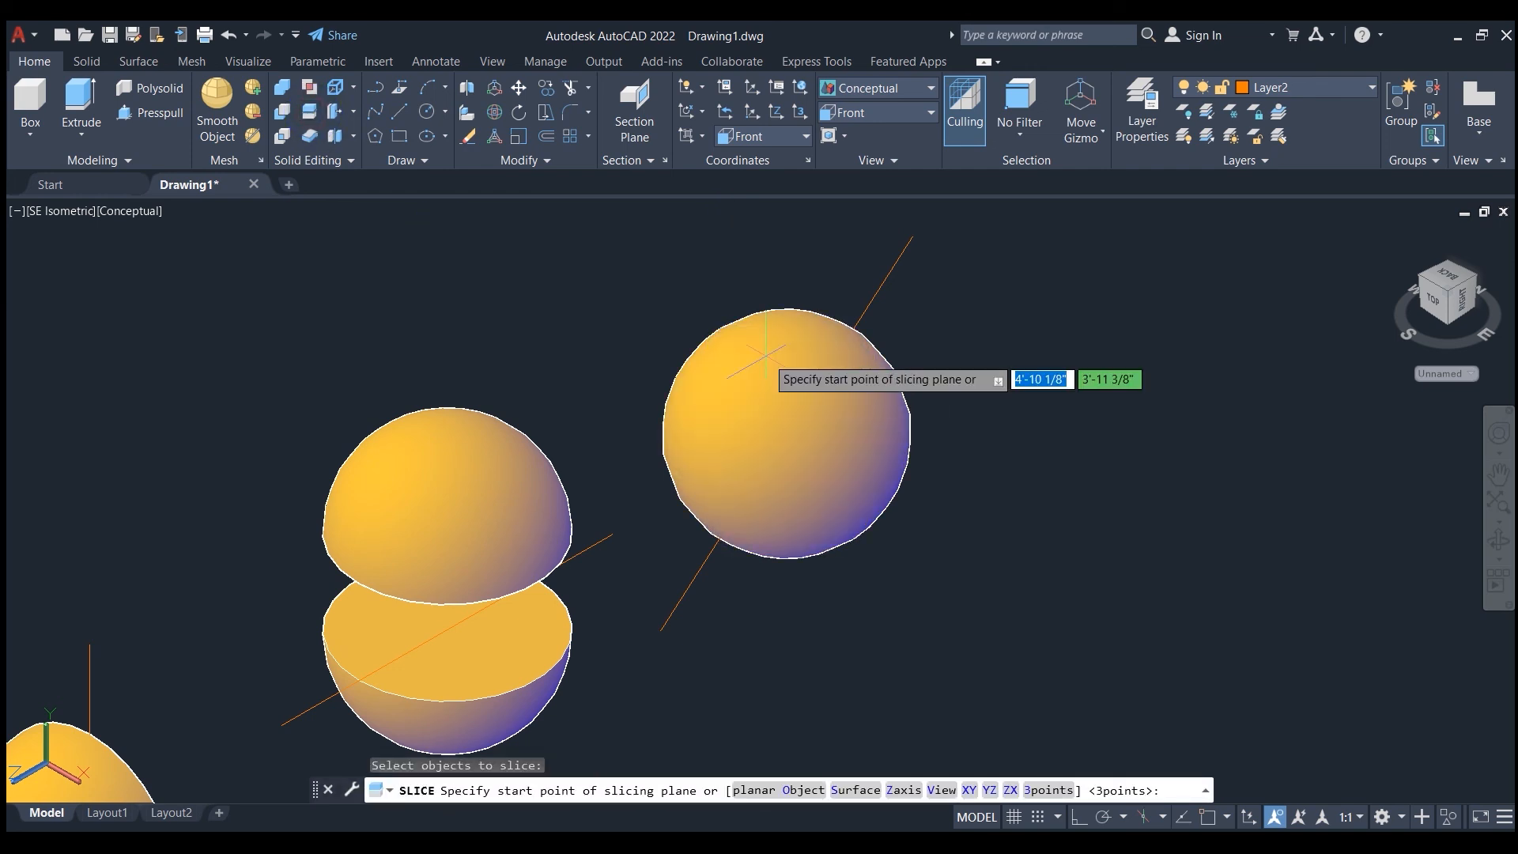
pyautogui.click(762, 797)
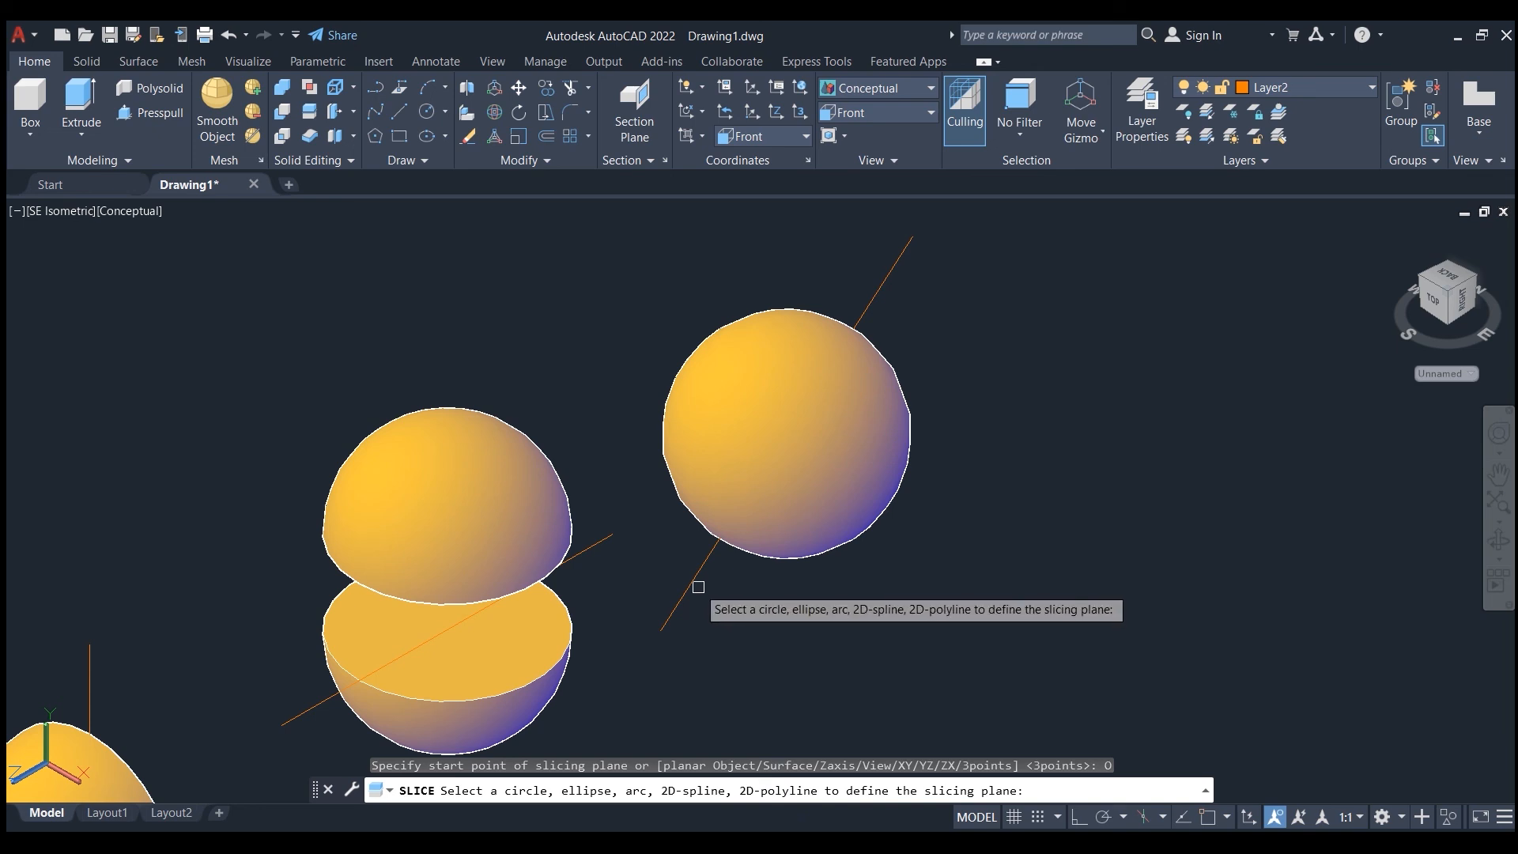
pyautogui.click(690, 591)
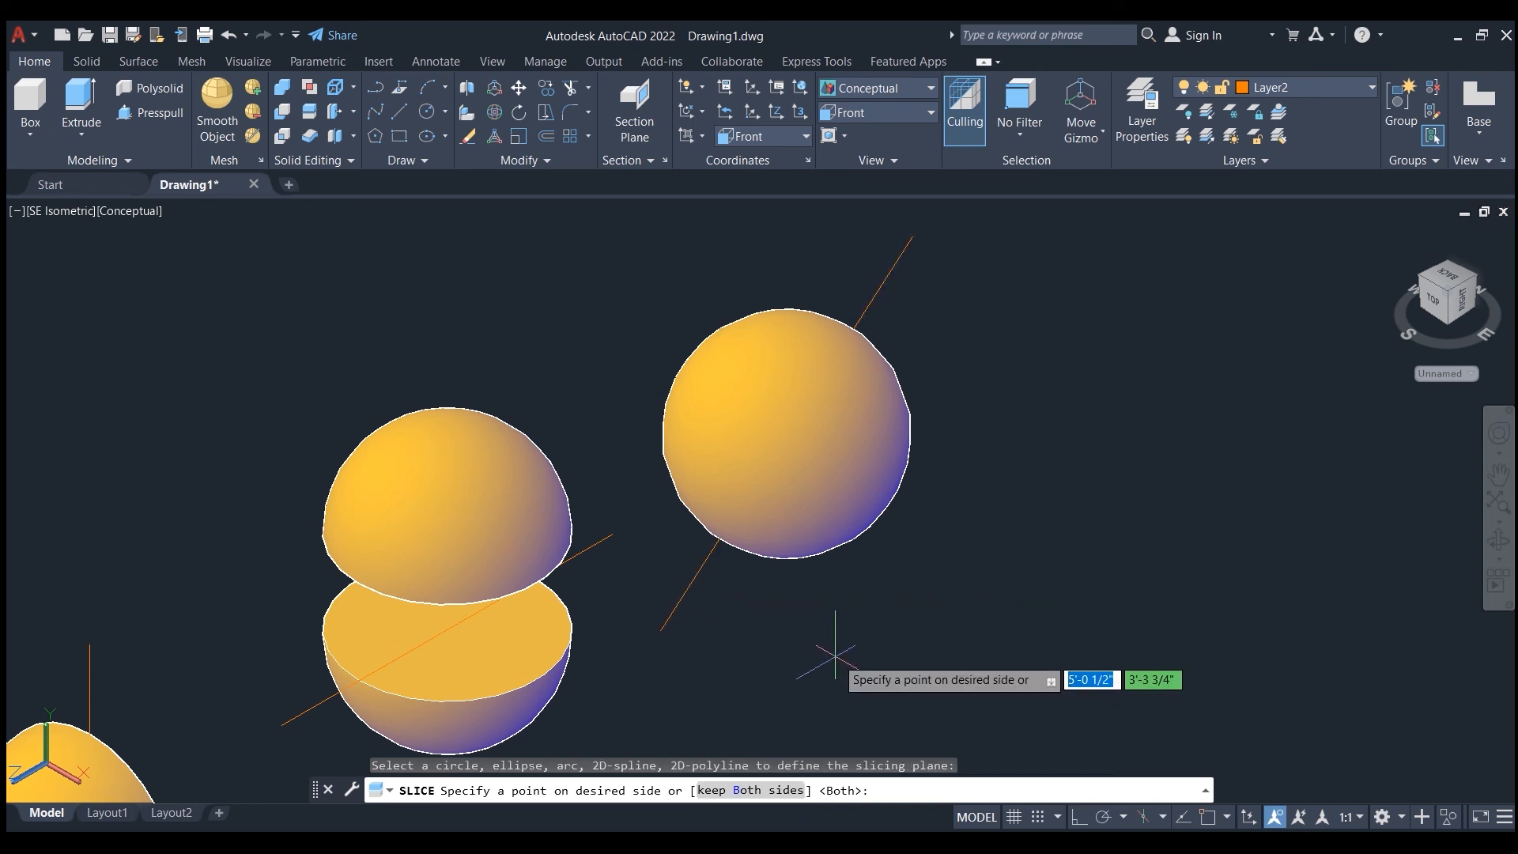
pyautogui.click(767, 798)
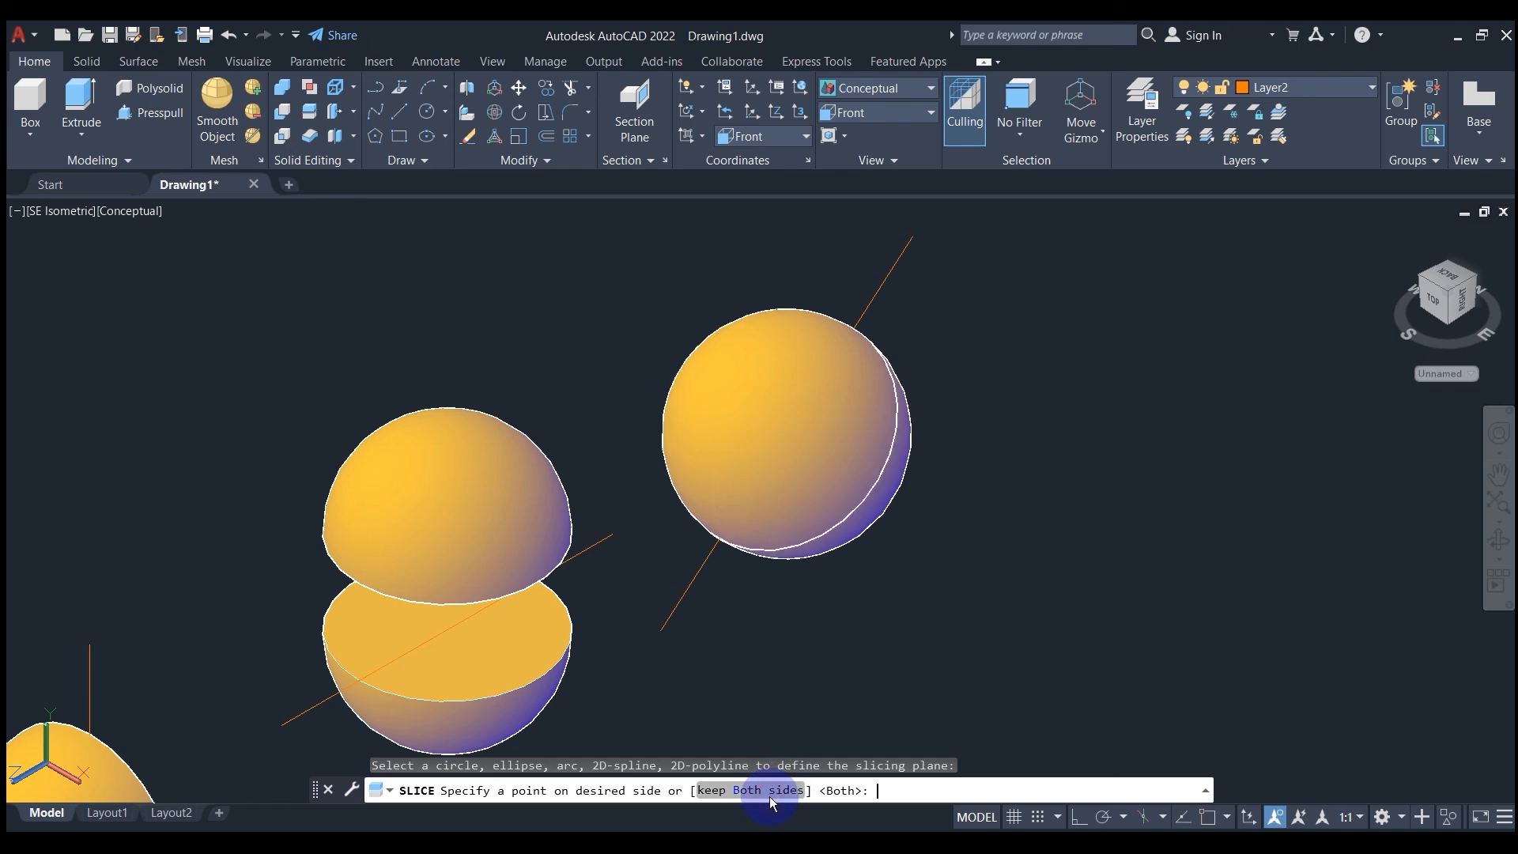
# Step: Move the farthest sphere's upper half straight up along the Z axis by about 8 inches, clear of the slanted cut face
pyautogui.click(852, 408)
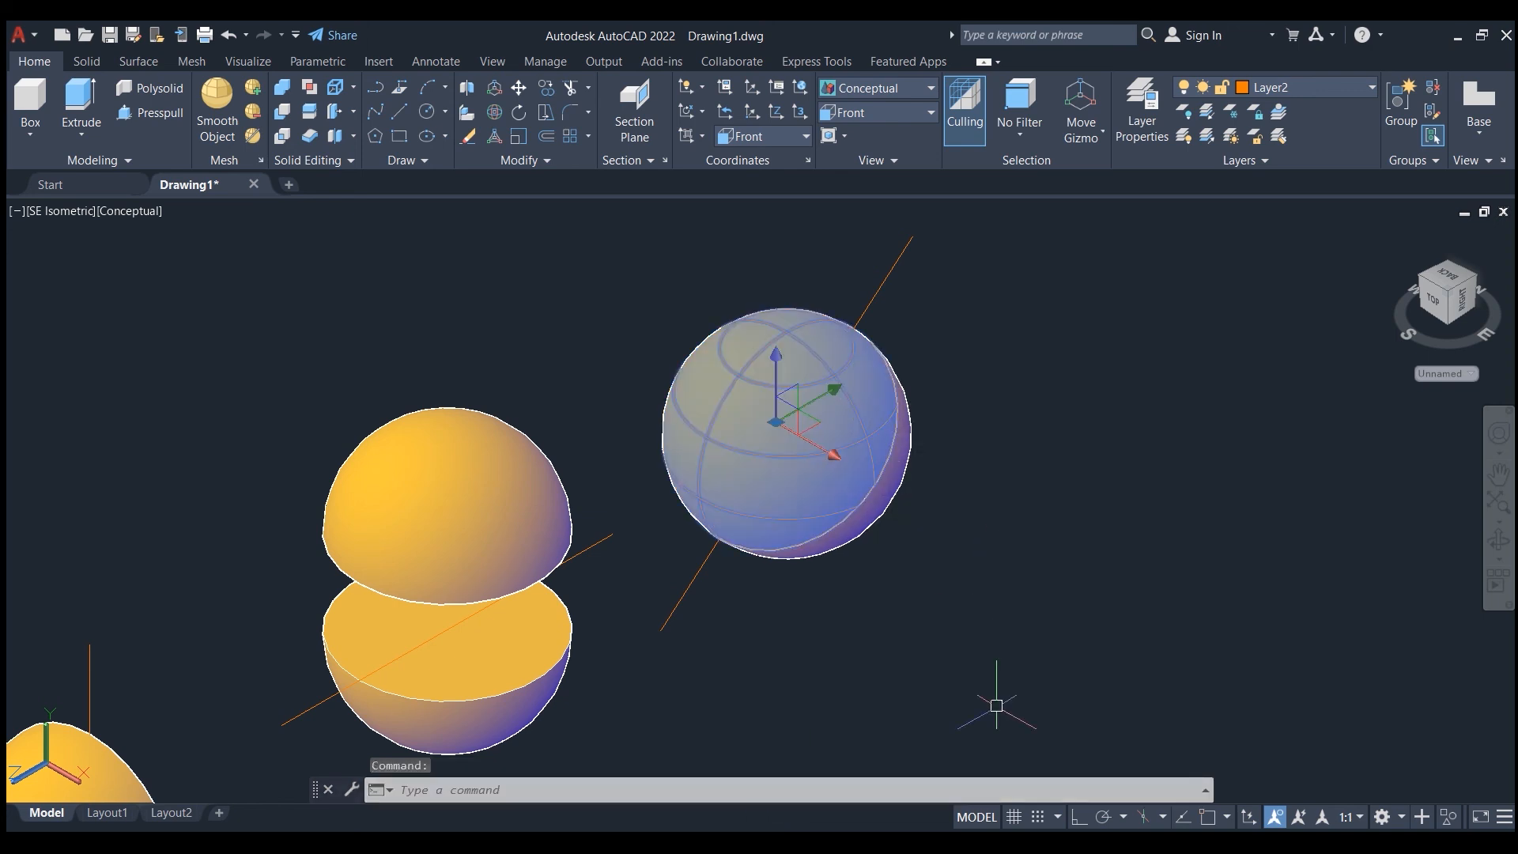
pyautogui.scroll(-2, 999, 704)
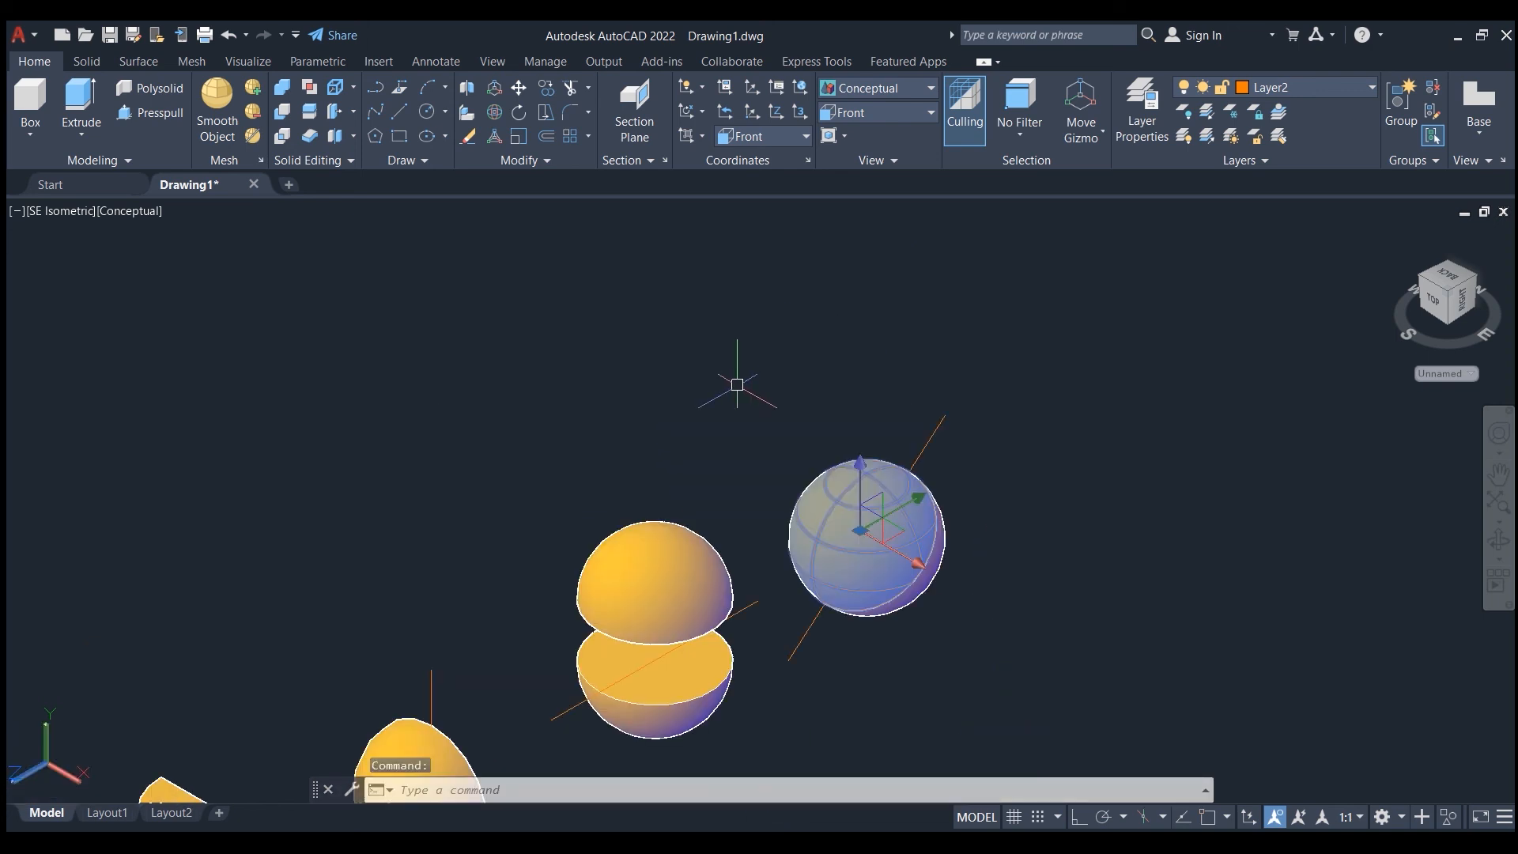
pyautogui.click(862, 468)
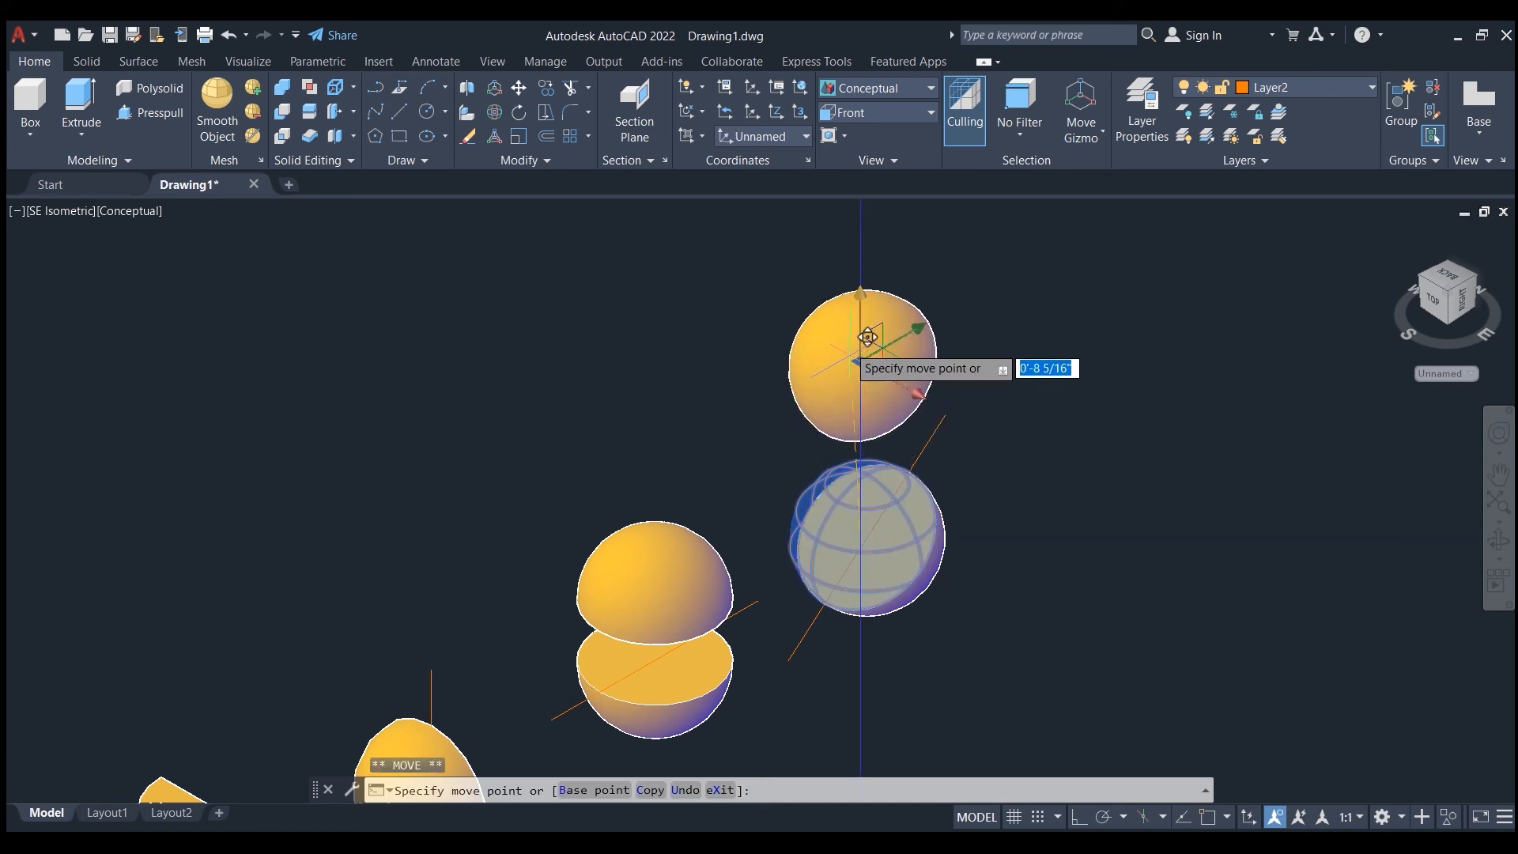
pyautogui.click(847, 344)
pyautogui.press('Escape')
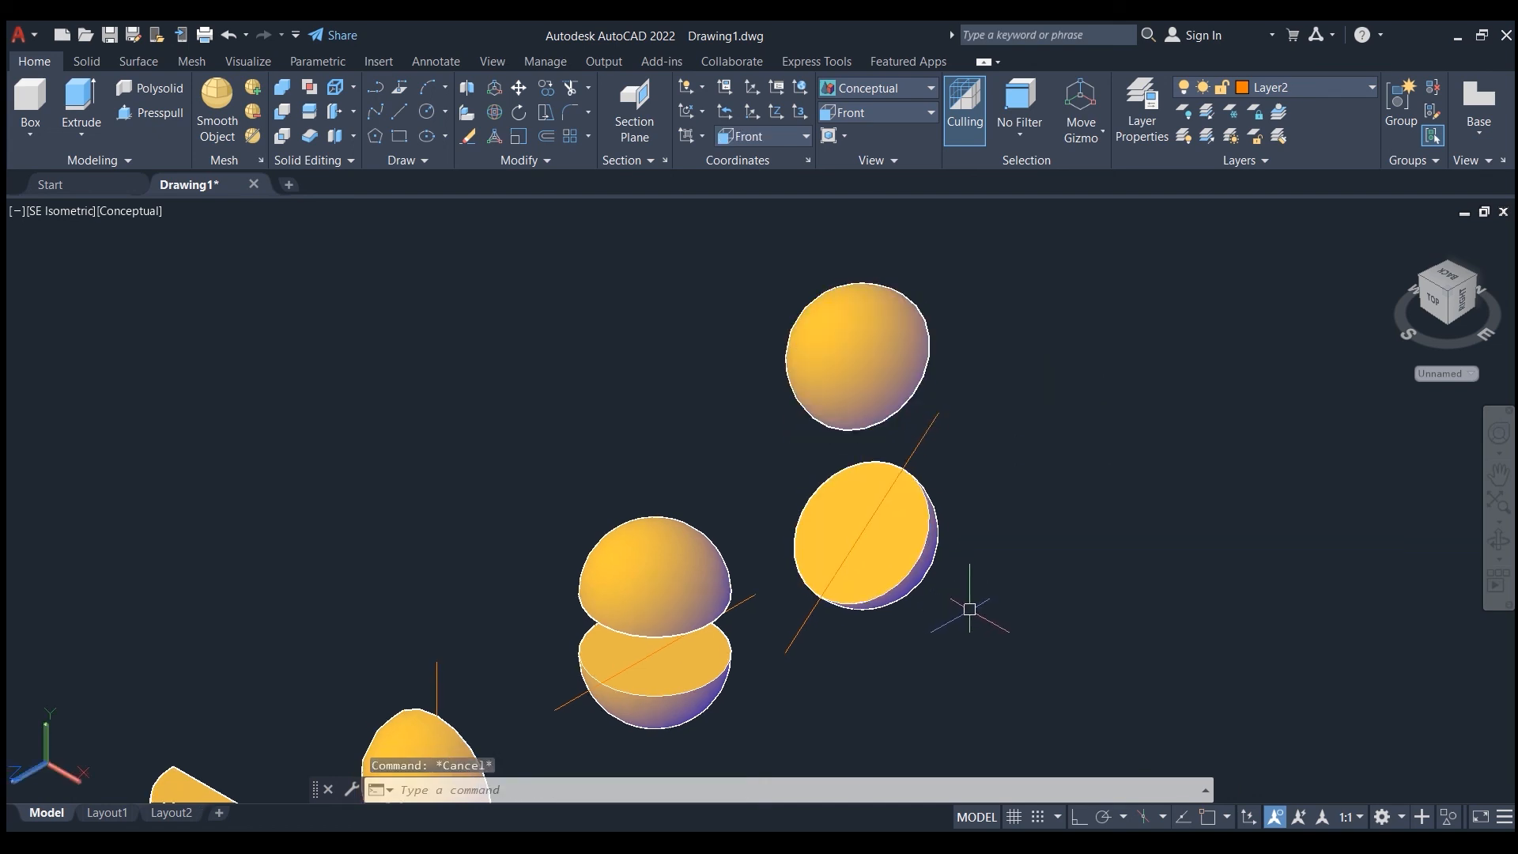
pyautogui.press('Escape')
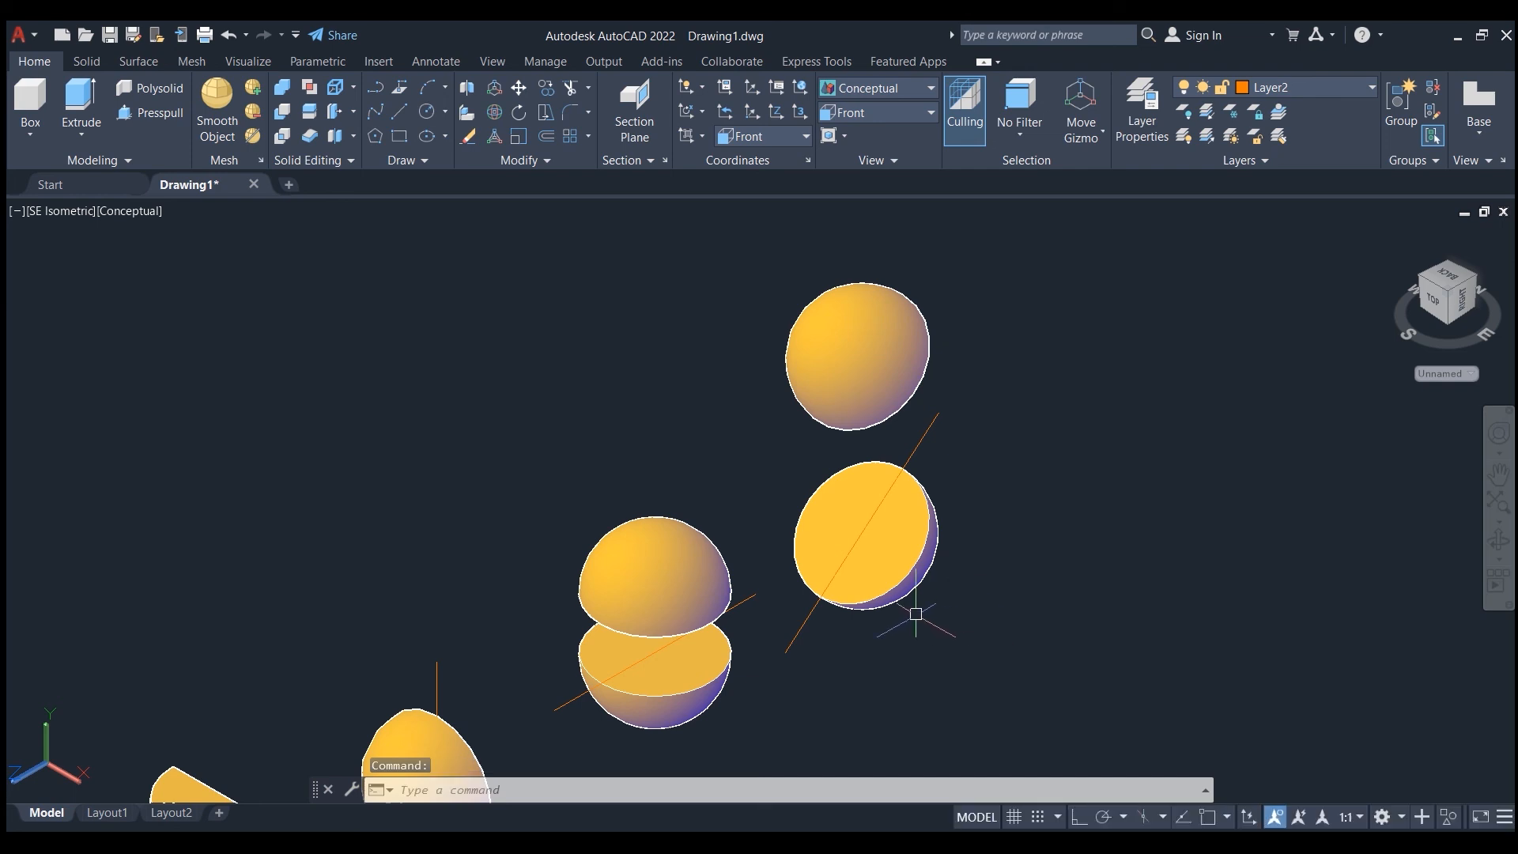
pyautogui.middleClick(970, 685)
pyautogui.middleClick(970, 684)
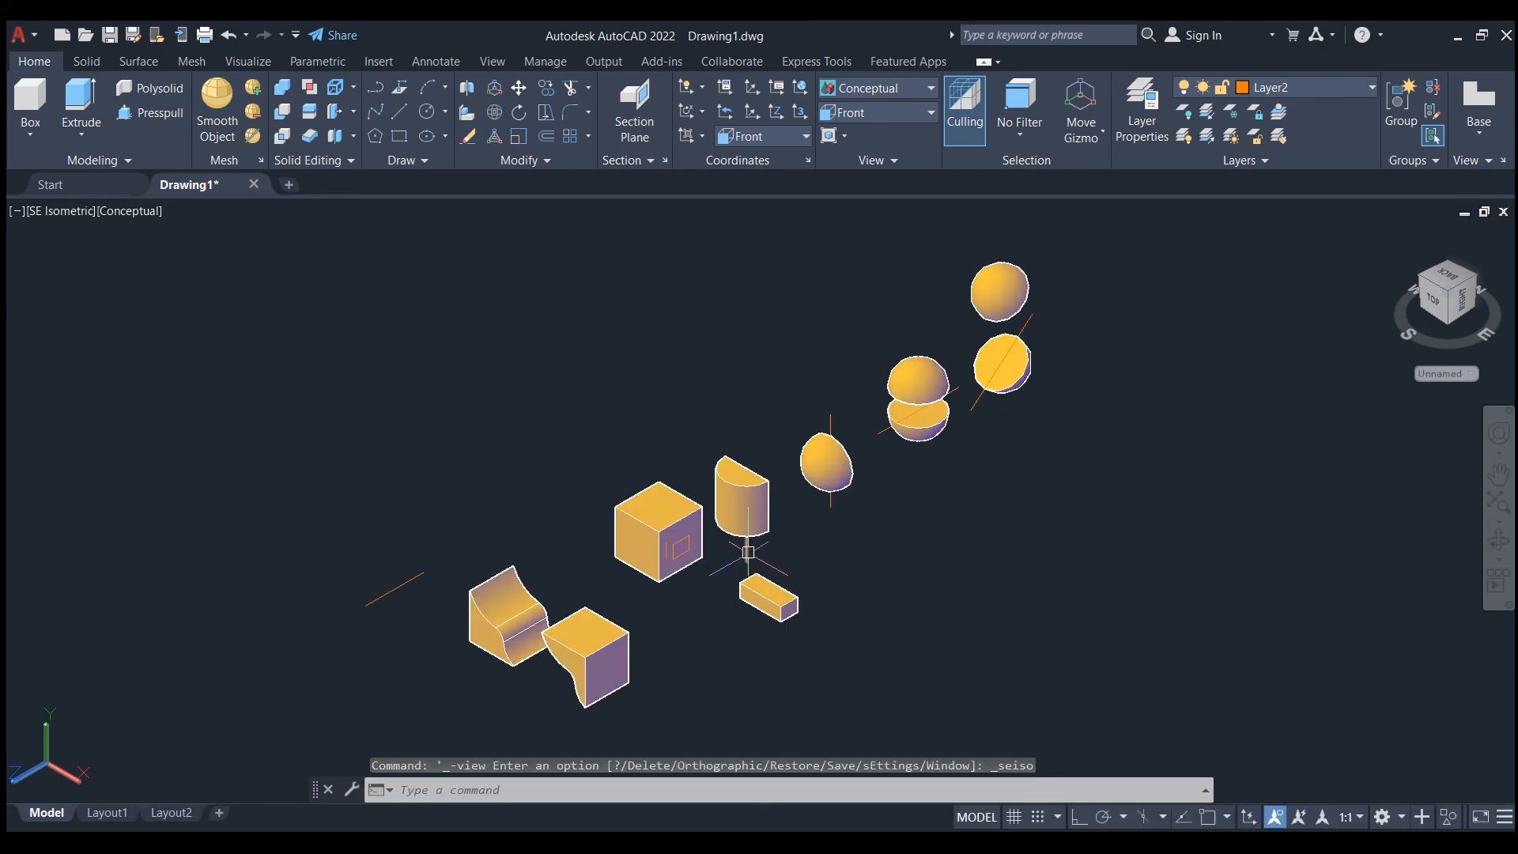